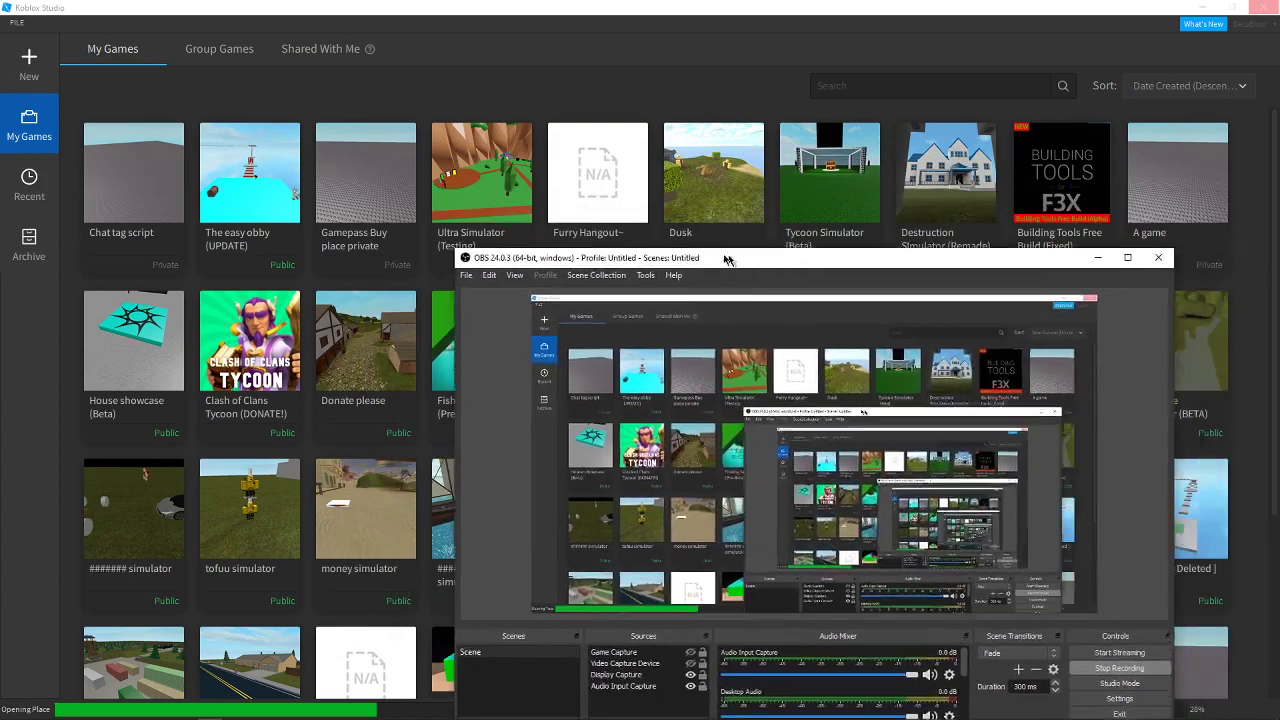
Minimise the OBS window that covers the editor
{"action": "left_click", "coordinate": [760, 108]}
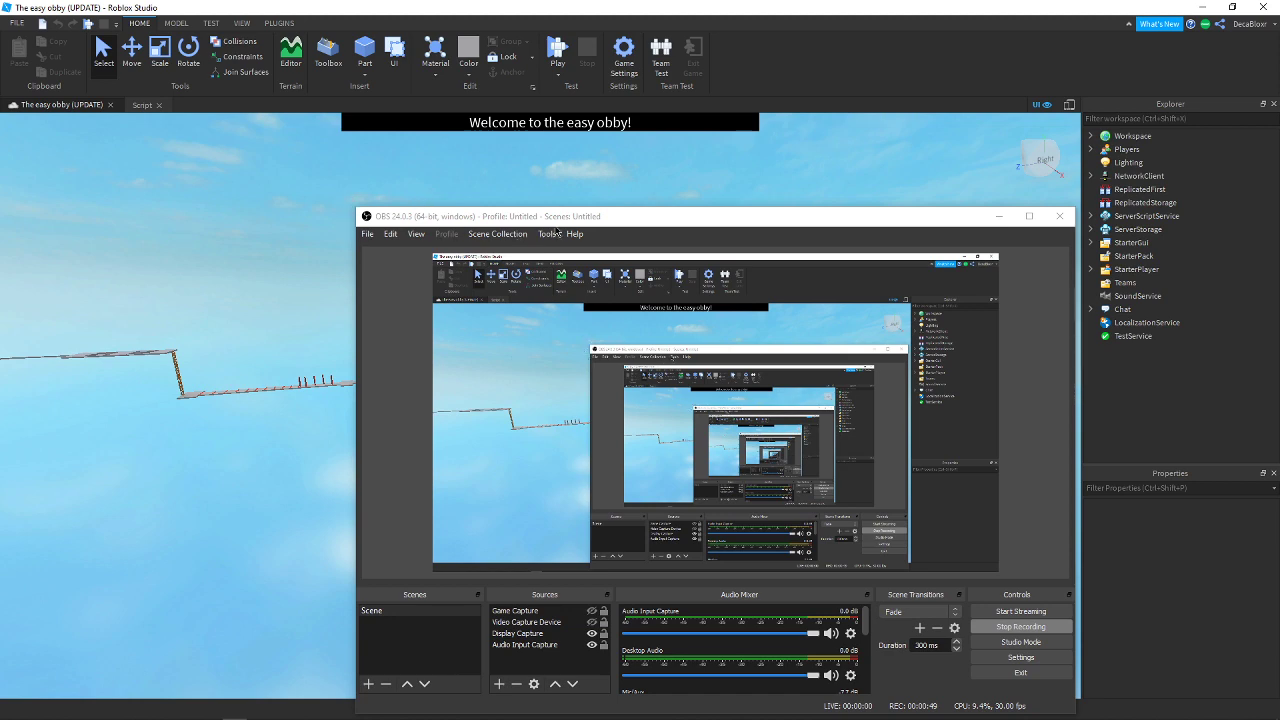
{"action": "left_click_drag", "start_coordinate": [613, 224], "coordinate": [487, 191]}
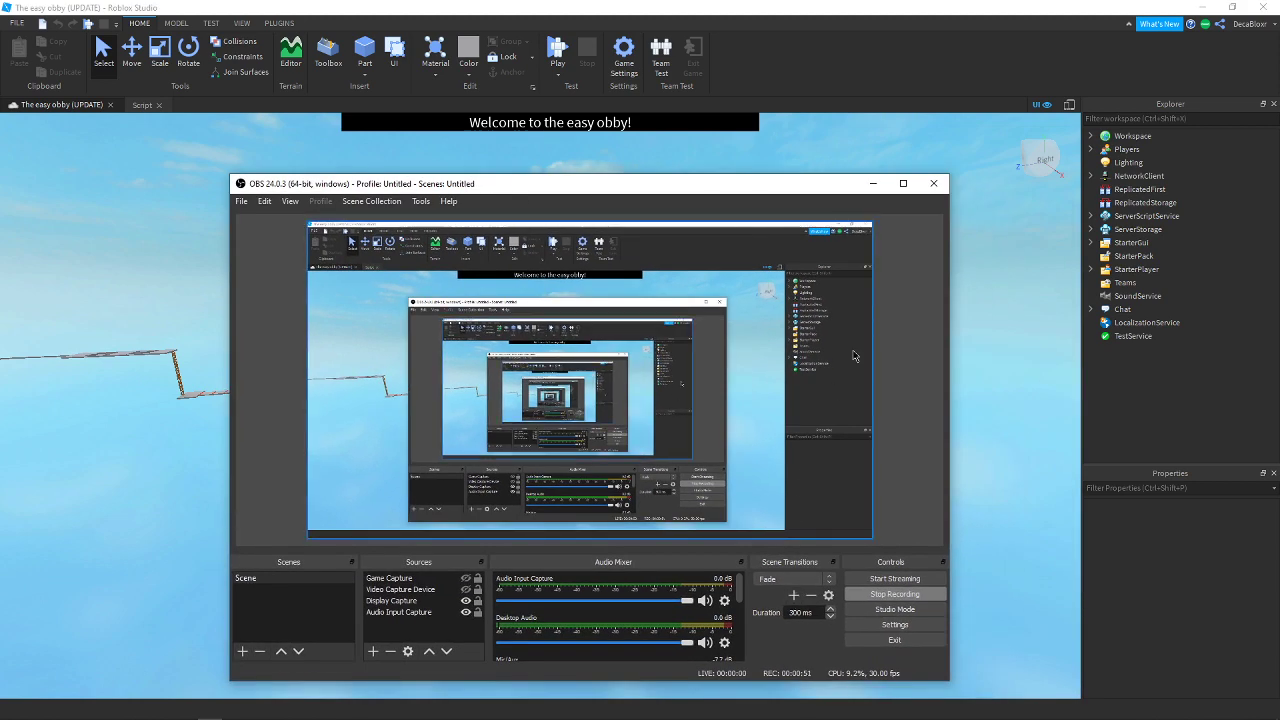
{"action": "left_click", "coordinate": [873, 185]}
Move the end sign to the other corner of the final platform and rotate it so its text faces the platform
{"action": "right_click_drag", "start_coordinate": [766, 370], "coordinate": [766, 366]}
{"action": "key", "text": "w"}
{"action": "key", "text": "w"}
{"action": "right_click_drag", "start_coordinate": [577, 439], "coordinate": [577, 439]}
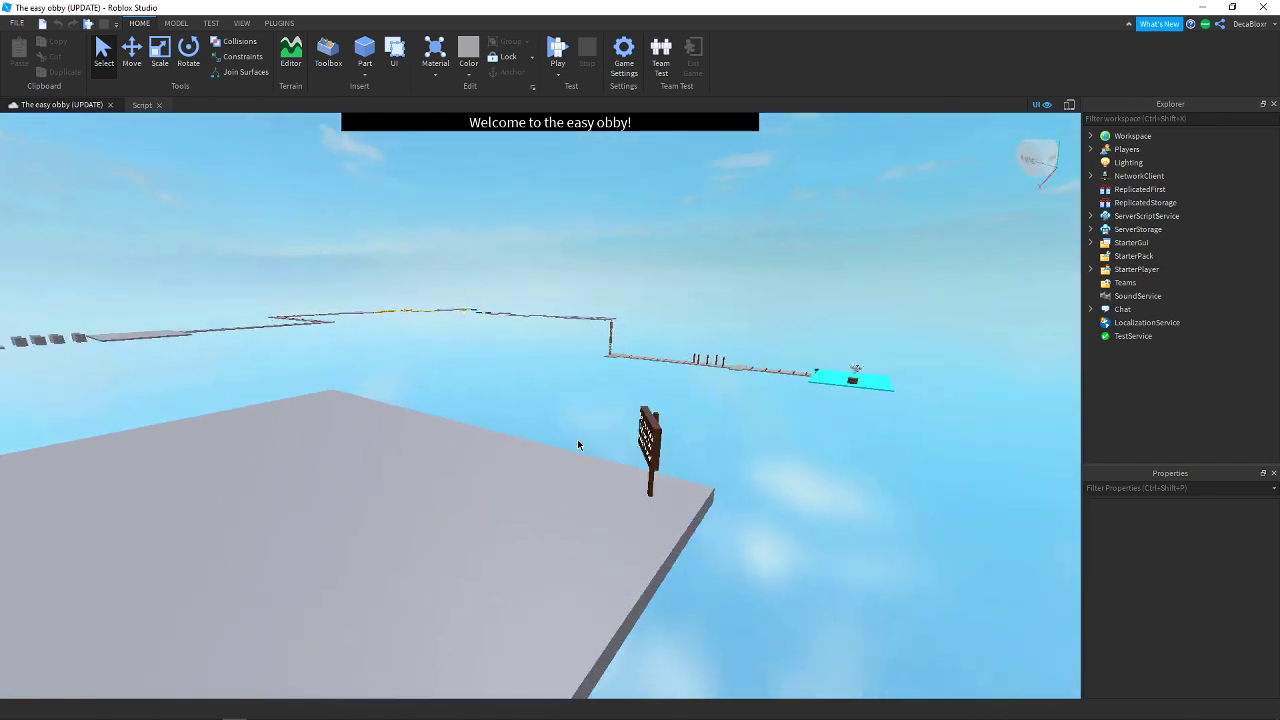
{"action": "left_click_drag", "start_coordinate": [651, 468], "coordinate": [408, 428]}
{"action": "key", "text": "w"}
{"action": "right_click_drag", "start_coordinate": [408, 428], "coordinate": [408, 428]}
{"action": "key", "text": "ctrl+r"}
{"action": "left_click_drag", "start_coordinate": [408, 428], "coordinate": [359, 374]}
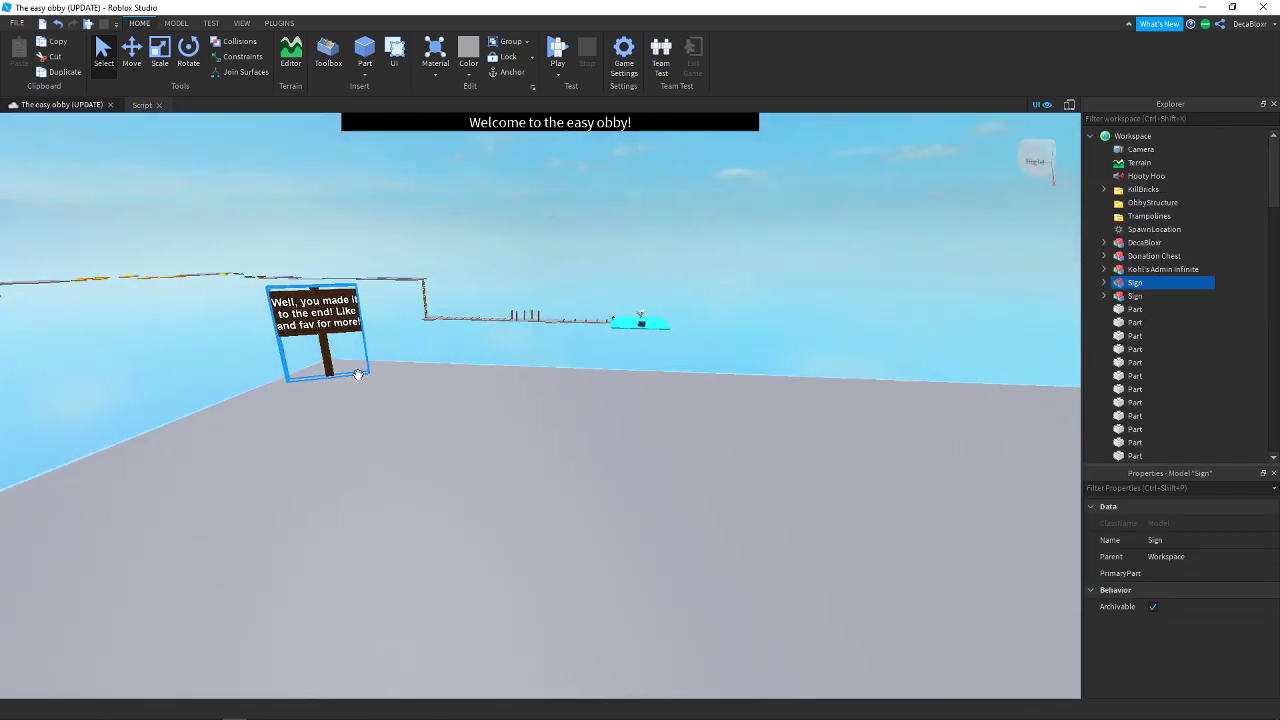
Duplicate the small stepping platform next to the large final platform
{"action": "key", "text": "d"}
{"action": "right_click_drag", "start_coordinate": [658, 388], "coordinate": [658, 388]}
{"action": "key", "text": "s"}
{"action": "key", "text": "a"}
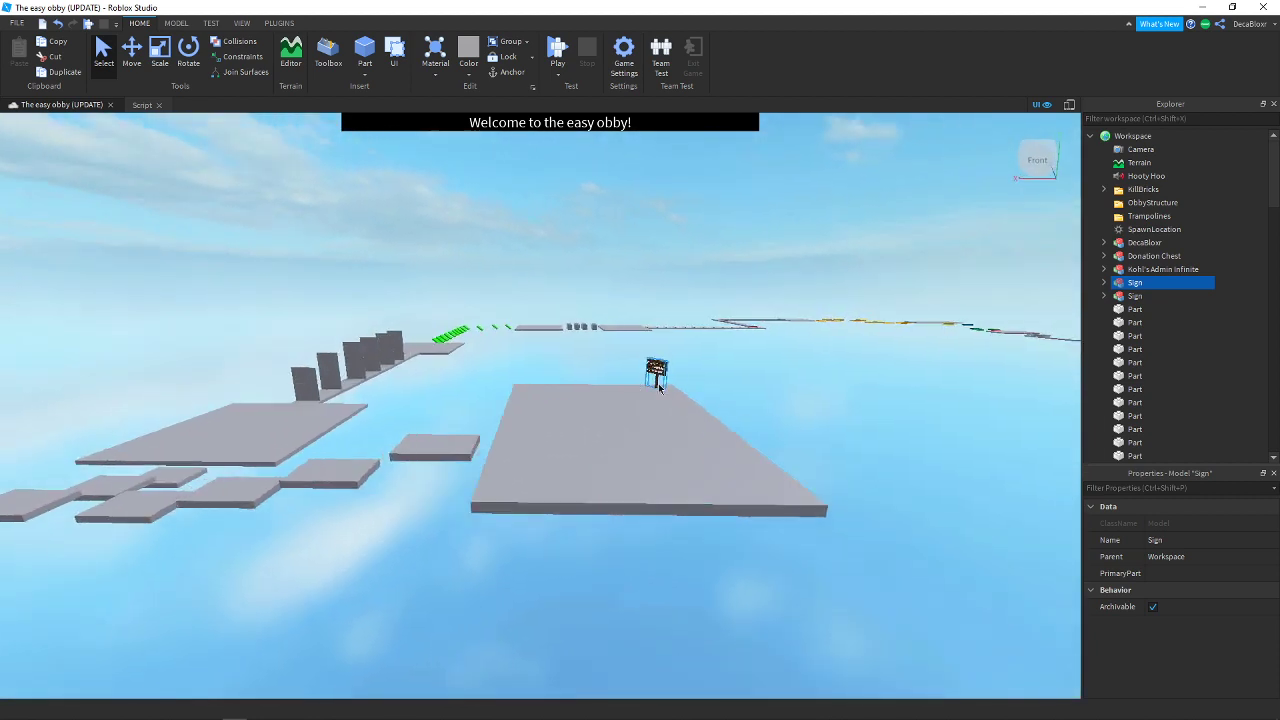
{"action": "left_click", "coordinate": [555, 441]}
{"action": "right_click", "coordinate": [554, 442]}
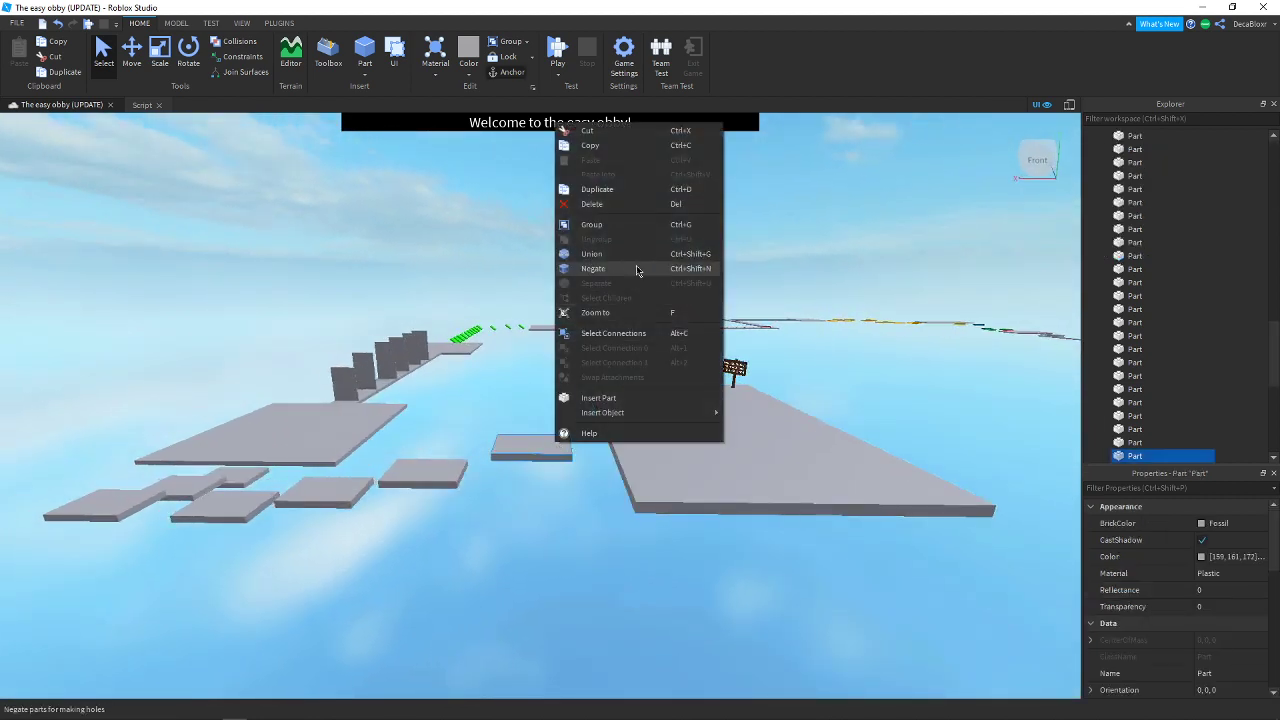
{"action": "left_click", "coordinate": [598, 190]}
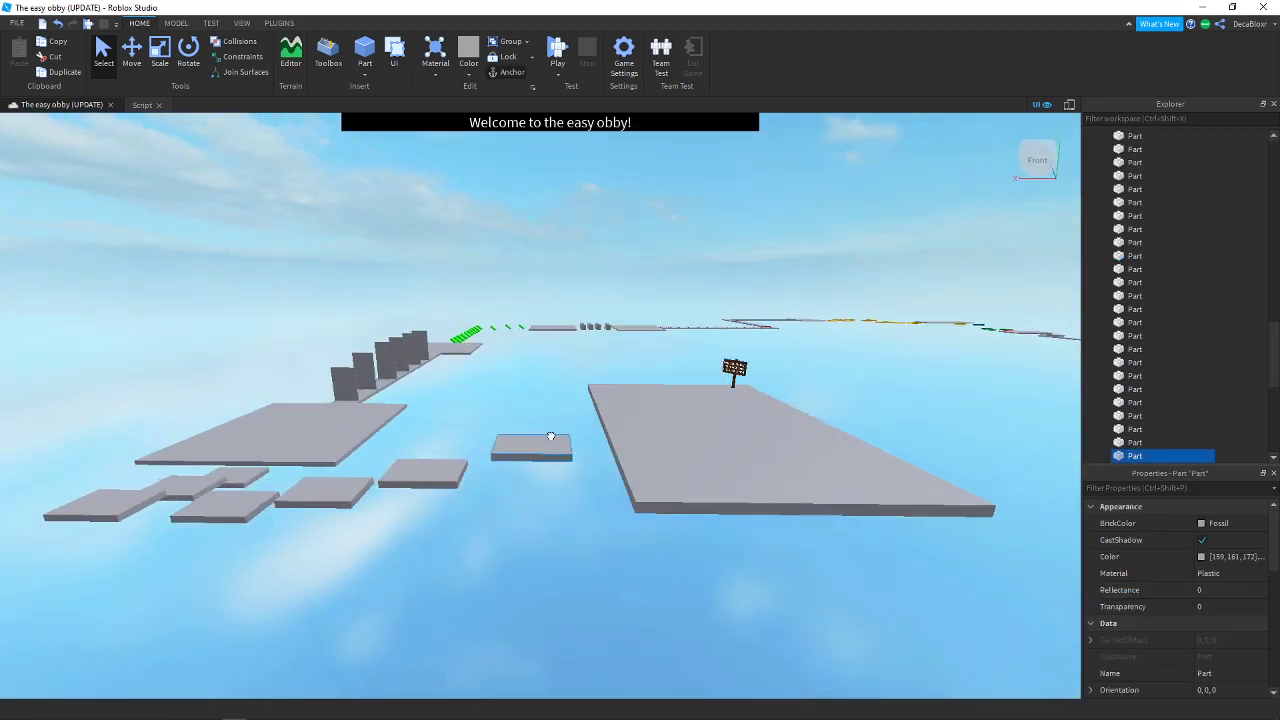
Move the duplicated platform across to the opposite edge of the final platform
{"action": "key", "text": "d"}
{"action": "left_click_drag", "start_coordinate": [702, 438], "coordinate": [749, 431]}
{"action": "key", "text": "w"}
{"action": "right_click_drag", "start_coordinate": [752, 430], "coordinate": [749, 431]}
{"action": "left_click_drag", "start_coordinate": [749, 431], "coordinate": [861, 410]}
Shift the duplicated platform away from the final platform's edge with the Move tool, leaving a jumpable gap
{"action": "key", "text": "d"}
{"action": "key", "text": "s"}
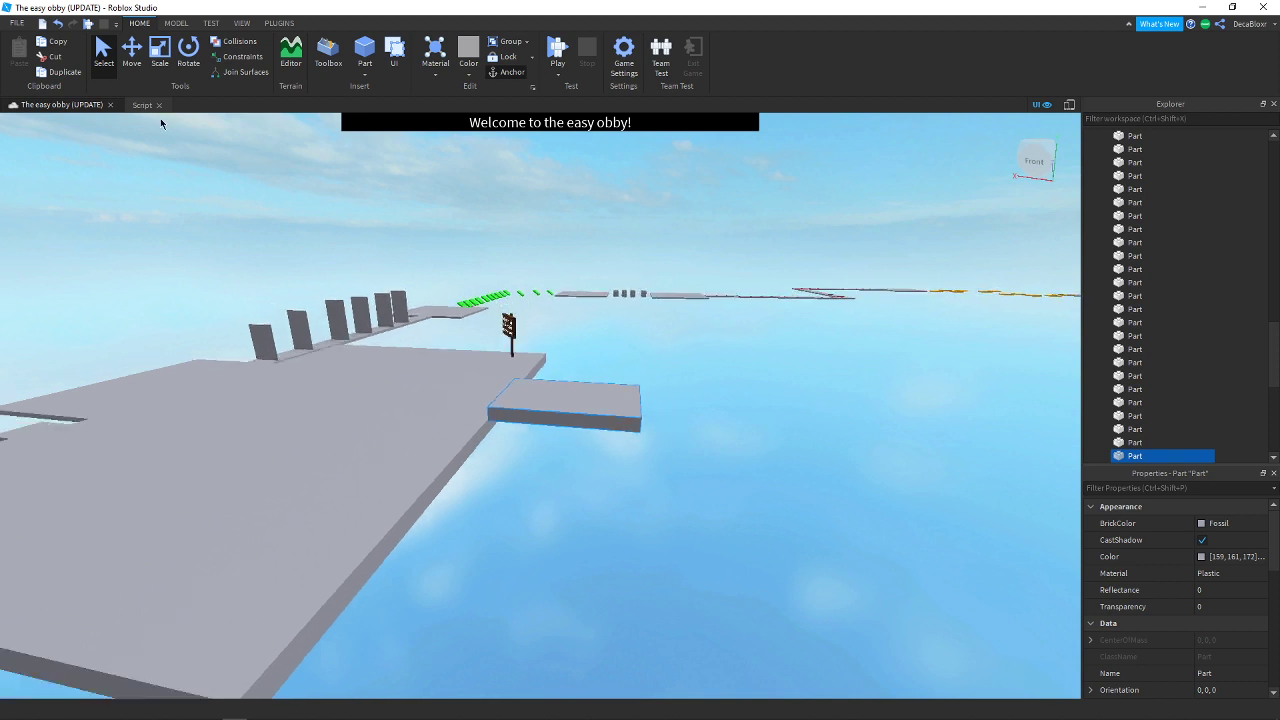
{"action": "left_click_drag", "start_coordinate": [565, 347], "coordinate": [565, 361]}
{"action": "key", "text": "a"}
{"action": "right_click_drag", "start_coordinate": [747, 383], "coordinate": [702, 399]}
{"action": "key", "text": "d"}
{"action": "left_click_drag", "start_coordinate": [703, 416], "coordinate": [801, 416]}
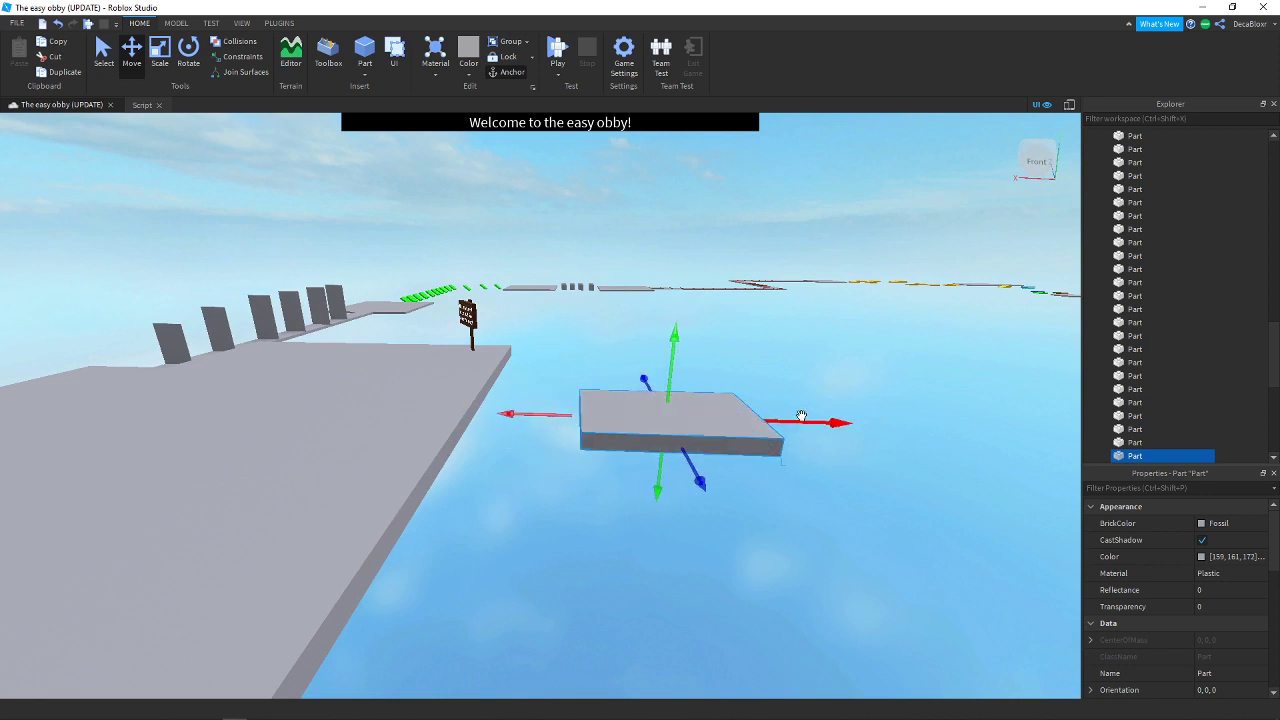
Duplicate the new stepping platform and move the copy farther out from the final platform
{"action": "mouse_move", "coordinate": [742, 471]}
{"action": "right_mouse_down"}
{"action": "mouse_move", "coordinate": [756, 469]}
{"action": "mouse_move", "coordinate": [749, 460]}
{"action": "right_mouse_up"}
{"action": "key", "text": "s"}
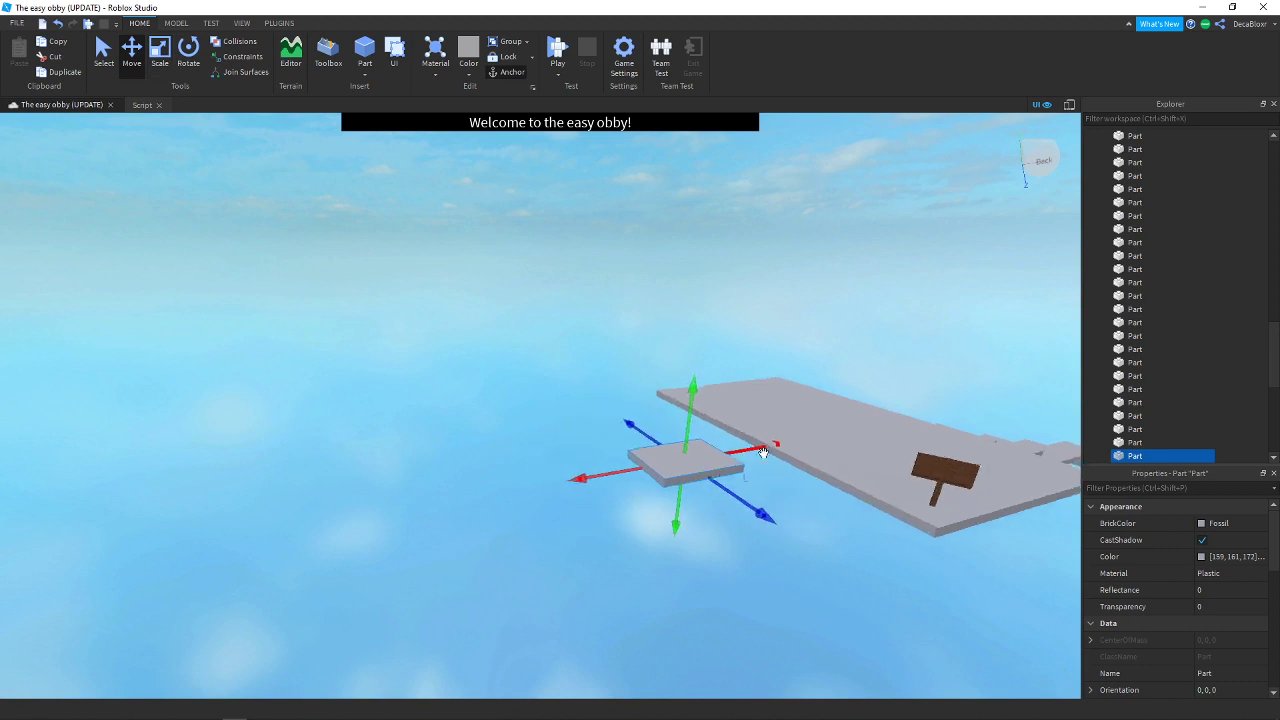
{"action": "right_click", "coordinate": [666, 145]}
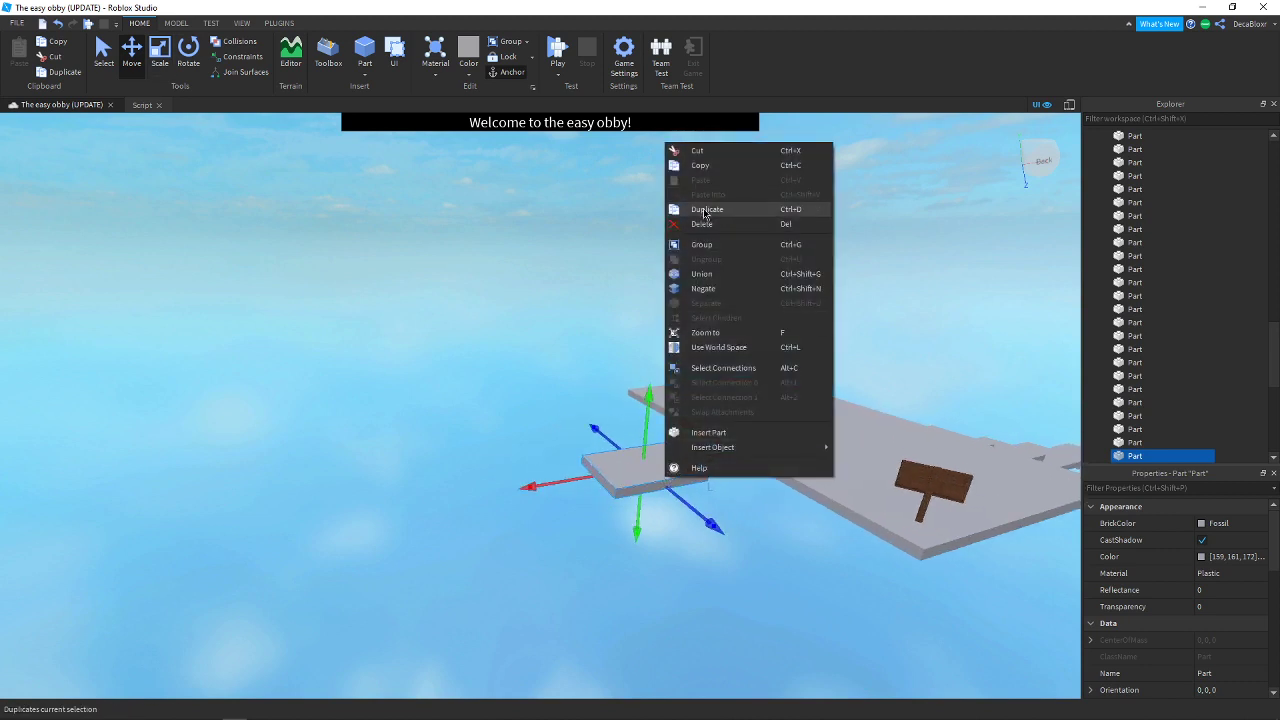
{"action": "left_click", "coordinate": [705, 210]}
{"action": "left_click_drag", "start_coordinate": [636, 463], "coordinate": [438, 467]}
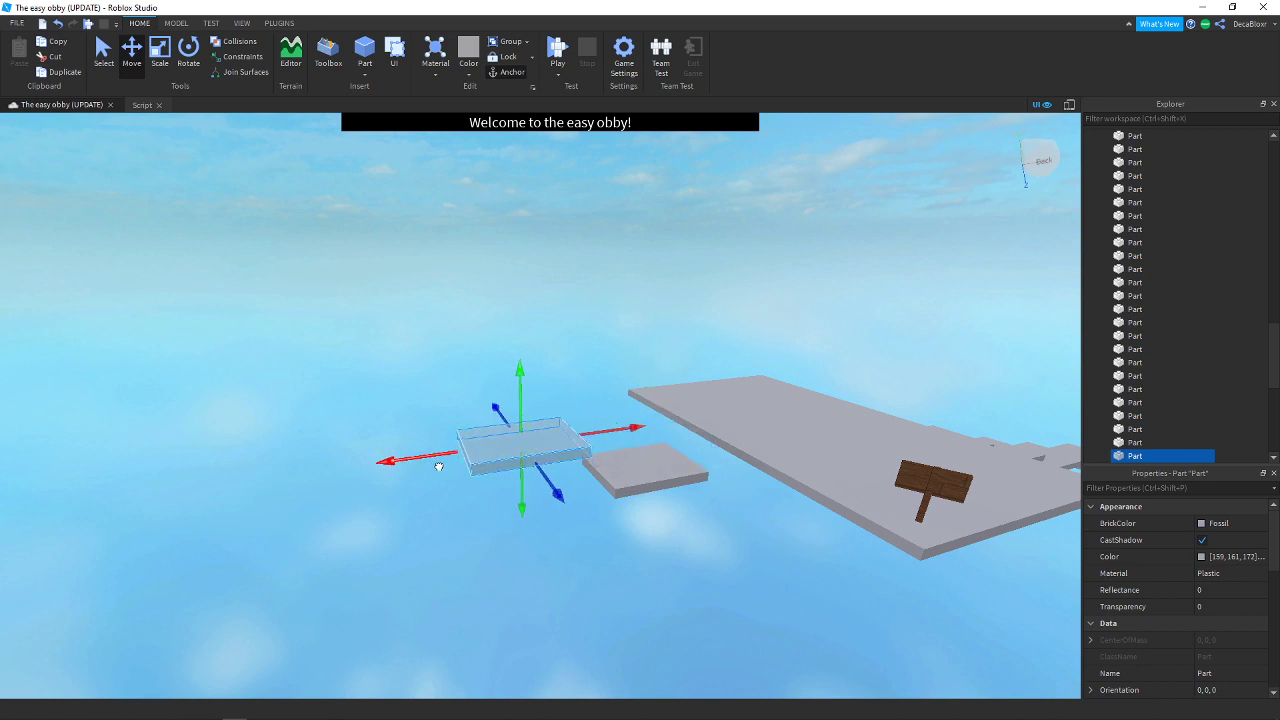
Duplicate the outermost stepping platform, raise the copy slightly and offset it sideways
{"action": "right_click", "coordinate": [468, 456]}
{"action": "left_click", "coordinate": [519, 188]}
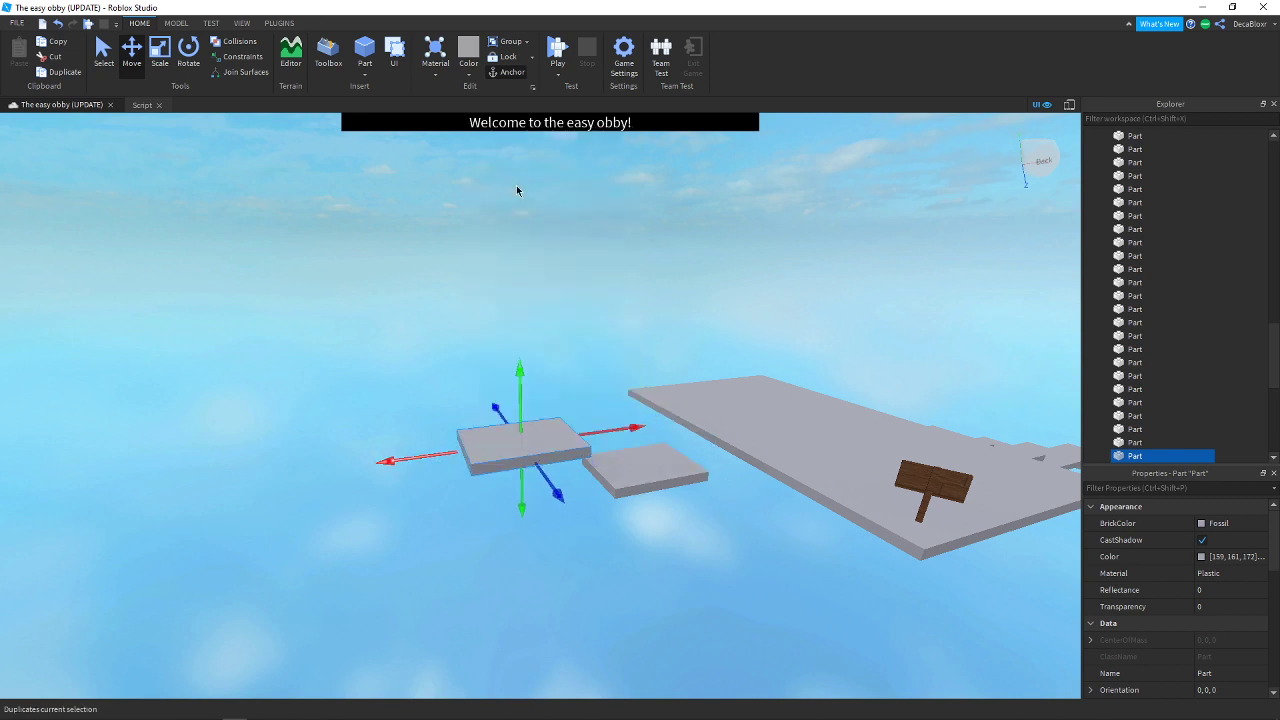
{"action": "right_click_drag", "start_coordinate": [620, 408], "coordinate": [698, 474]}
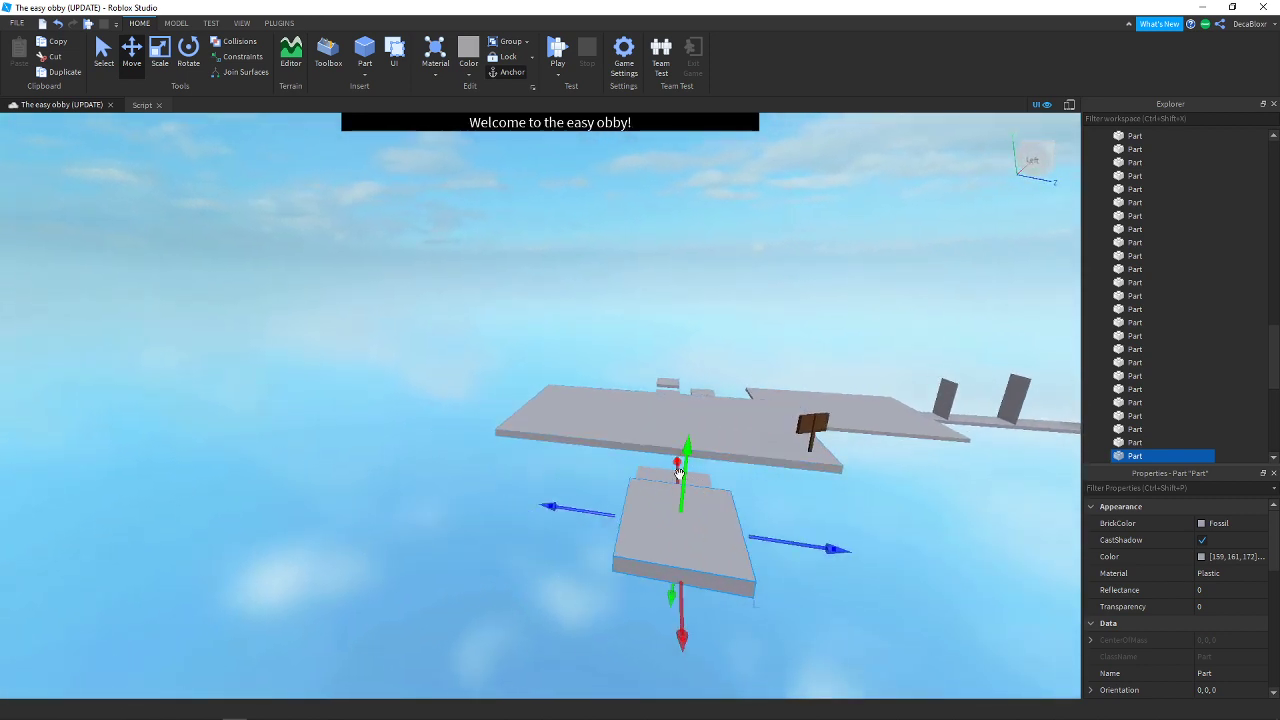
{"action": "left_click_drag", "start_coordinate": [678, 472], "coordinate": [680, 410]}
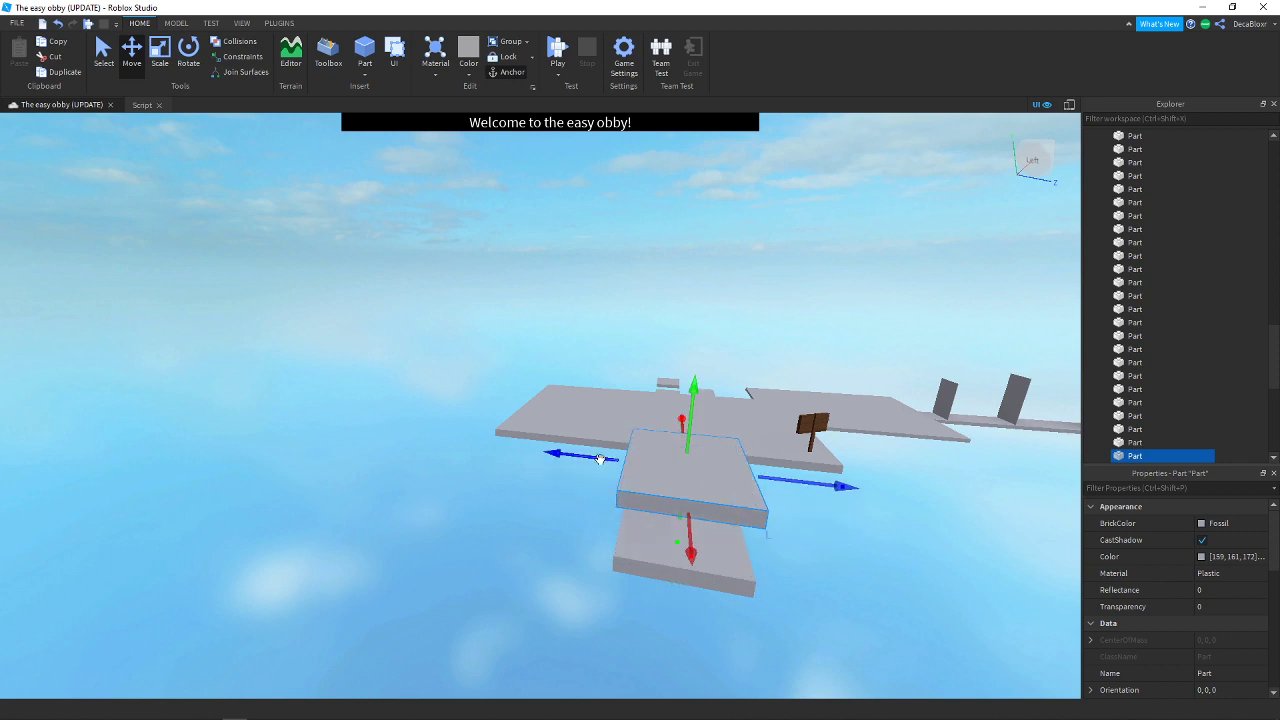
{"action": "left_click_drag", "start_coordinate": [600, 459], "coordinate": [470, 466]}
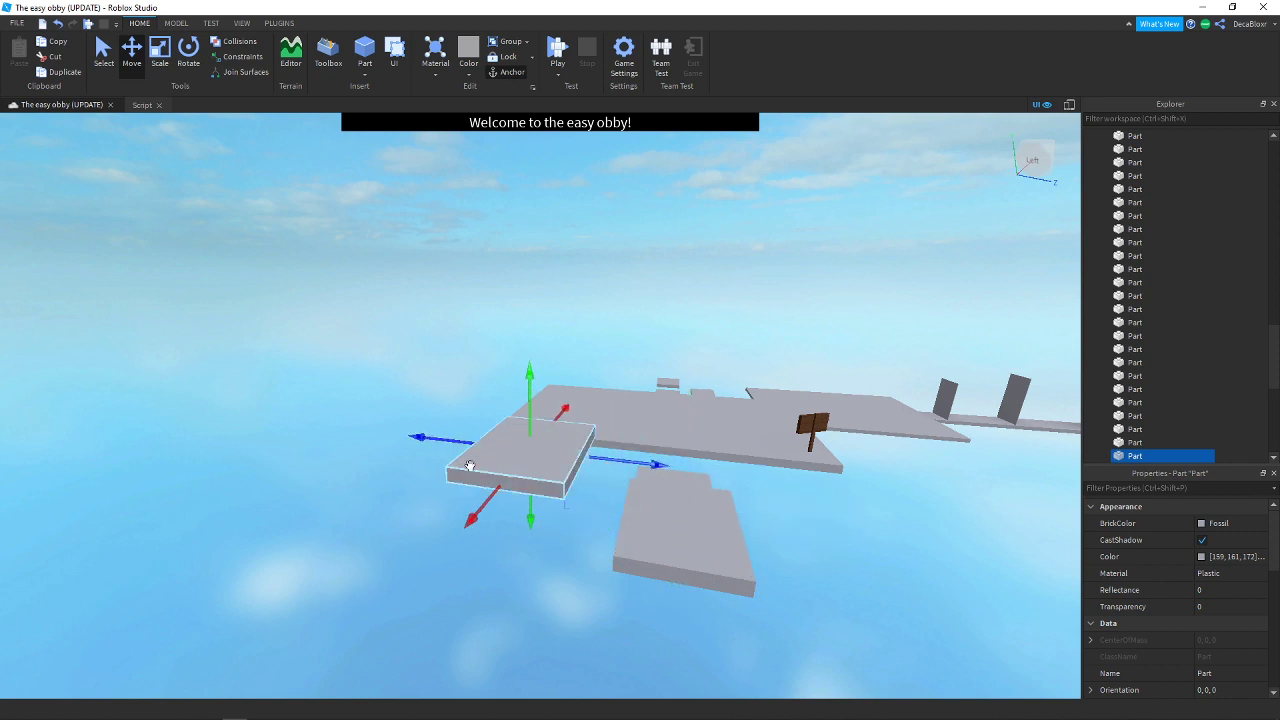
Duplicate the sideways-offset platform, raise the copy well above it and shift it back toward the final platform
{"action": "right_click_drag", "start_coordinate": [470, 466], "coordinate": [582, 483]}
{"action": "right_click", "coordinate": [582, 481]}
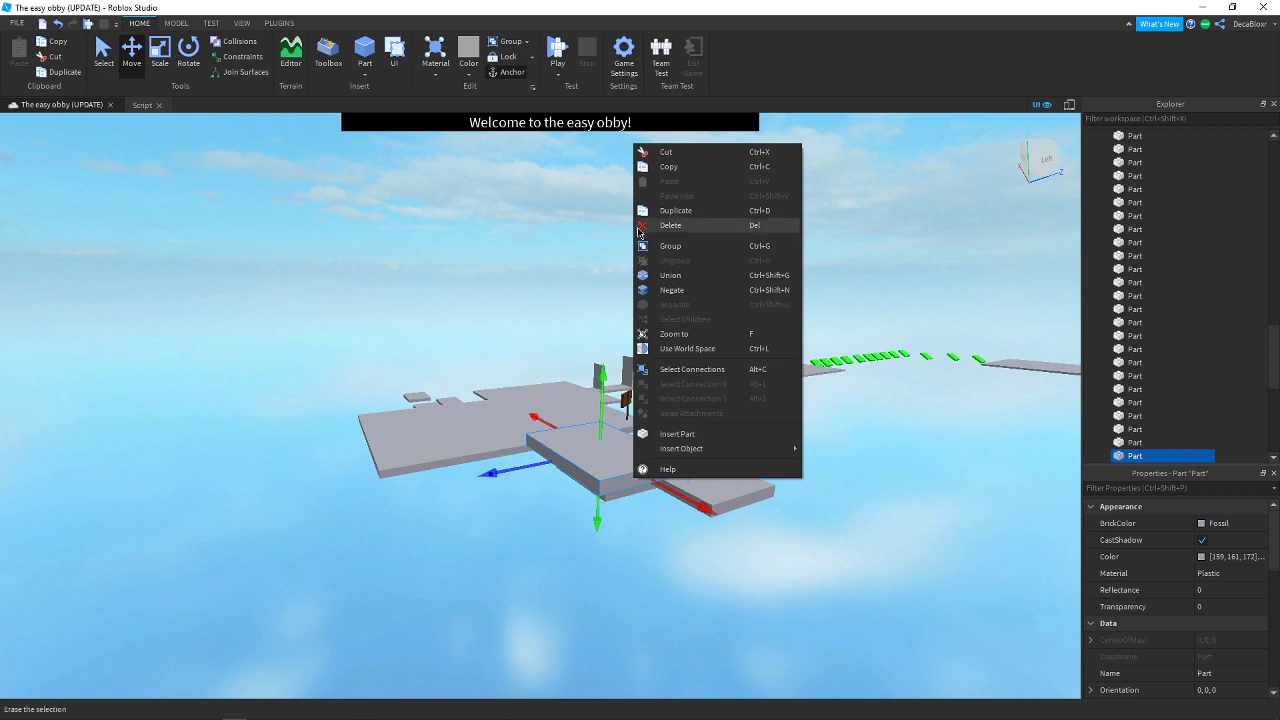
{"action": "left_click", "coordinate": [661, 214]}
{"action": "left_click_drag", "start_coordinate": [603, 393], "coordinate": [602, 286]}
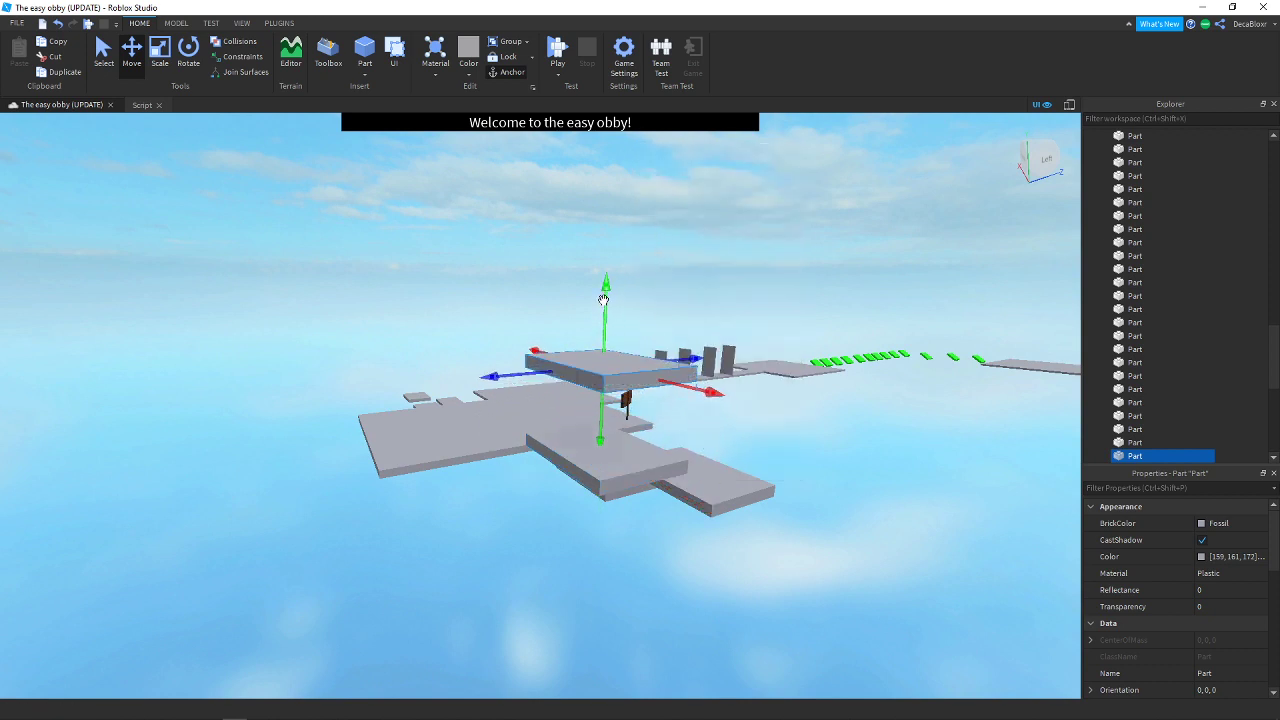
{"action": "right_click_drag", "start_coordinate": [706, 351], "coordinate": [719, 356]}
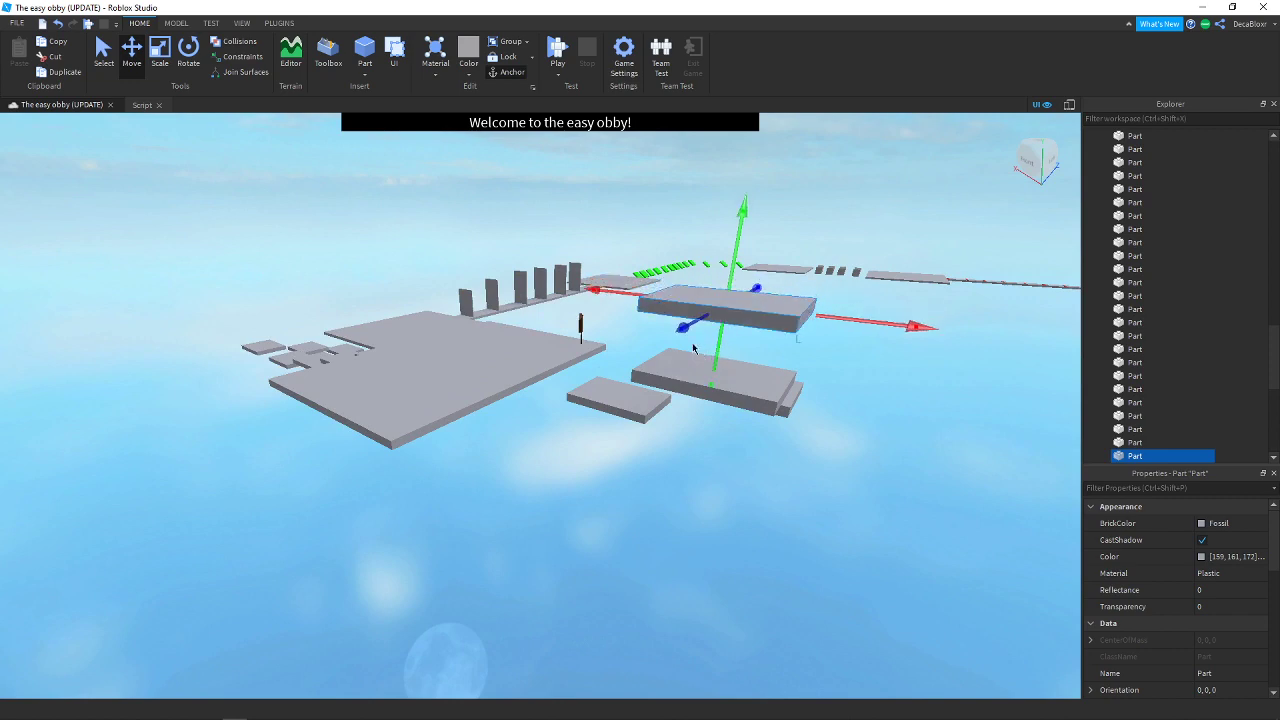
{"action": "left_click_drag", "start_coordinate": [598, 287], "coordinate": [497, 296]}
Duplicate the raised platform, move the copy sideways along its blue axis to leave a gap, and raise it a little
{"action": "key", "text": "w"}
{"action": "right_click_drag", "start_coordinate": [637, 371], "coordinate": [640, 378]}
{"action": "key", "text": "a"}
{"action": "key", "text": "s"}
{"action": "key", "text": "d"}
{"action": "scroll", "coordinate": [640, 378], "scroll_direction": "down", "scroll_amount": 3}
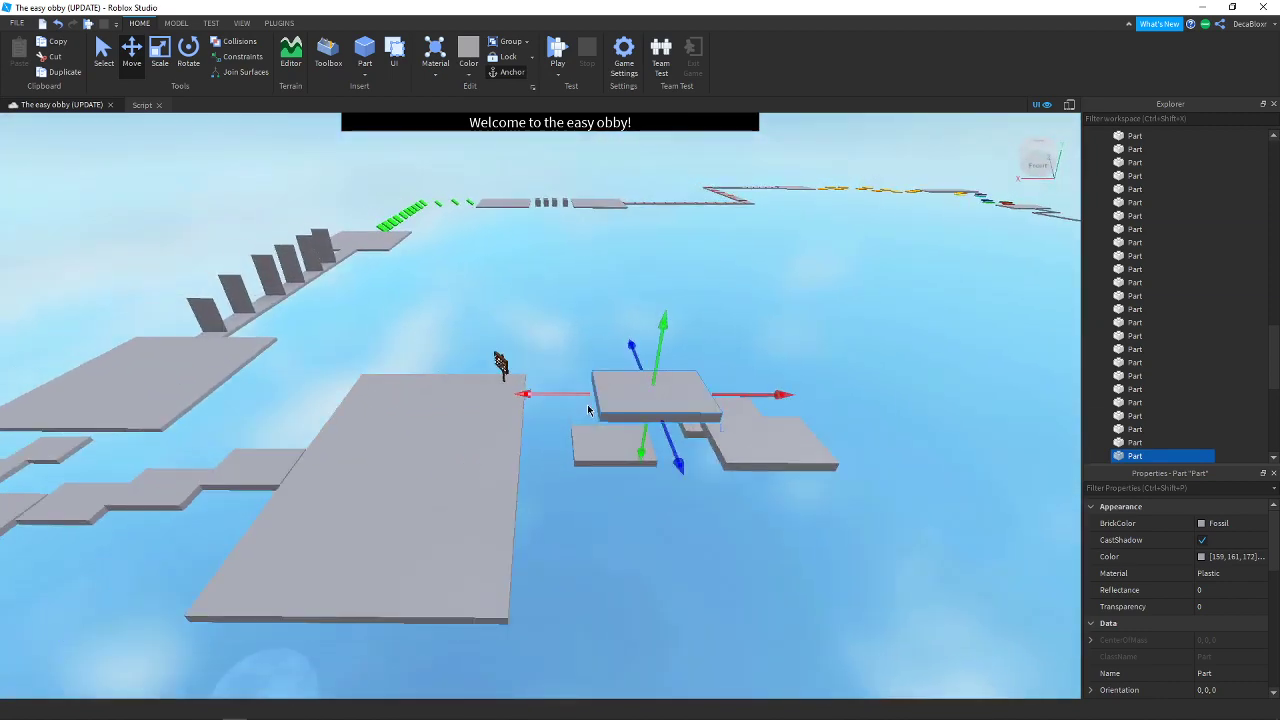
{"action": "right_click", "coordinate": [618, 397]}
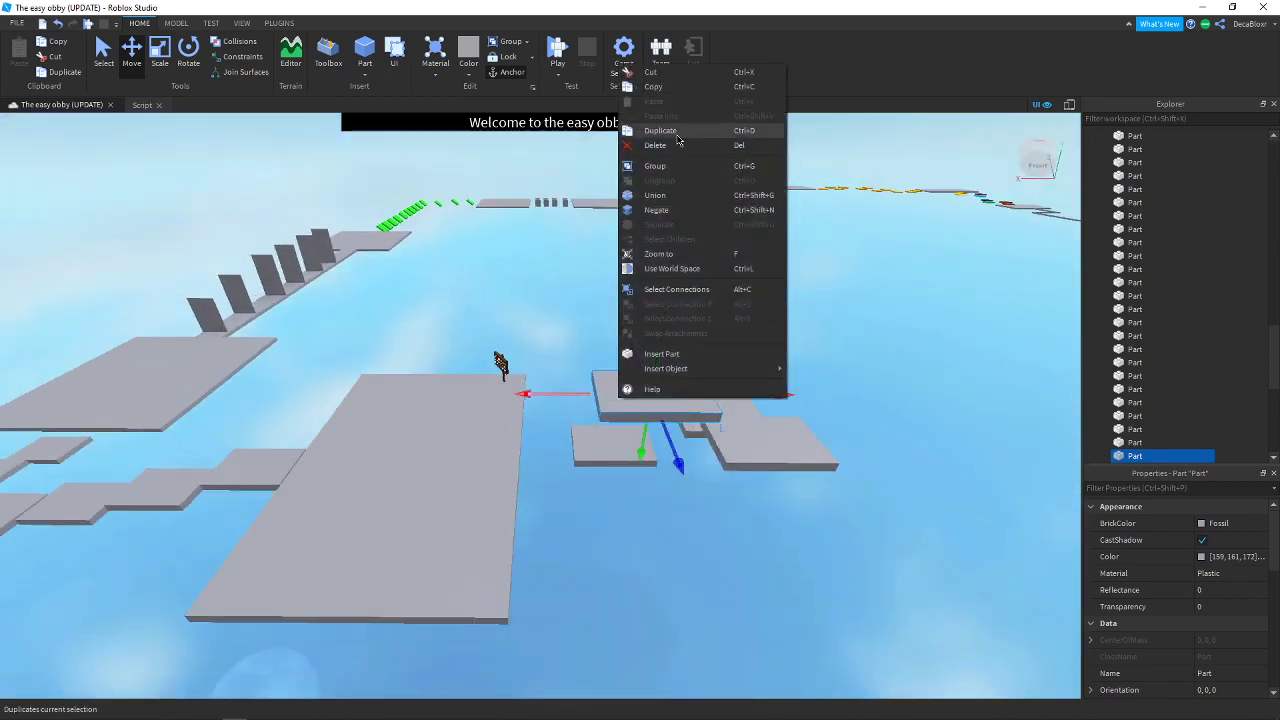
{"action": "left_click", "coordinate": [677, 132]}
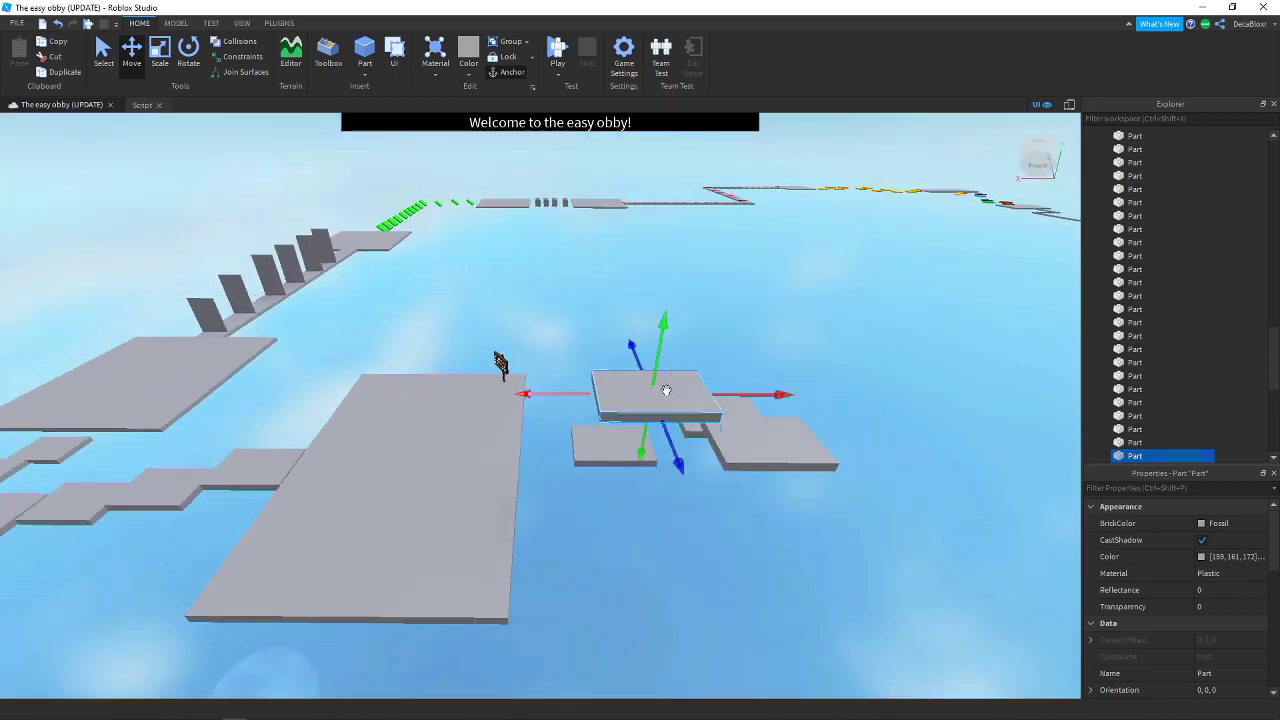
{"action": "left_click_drag", "start_coordinate": [667, 445], "coordinate": [698, 593]}
{"action": "left_click_drag", "start_coordinate": [703, 450], "coordinate": [716, 389]}
Duplicate the newest platform, move the copy over the large final platform and raise it one jump higher
{"action": "right_click_drag", "start_coordinate": [716, 389], "coordinate": [716, 390]}
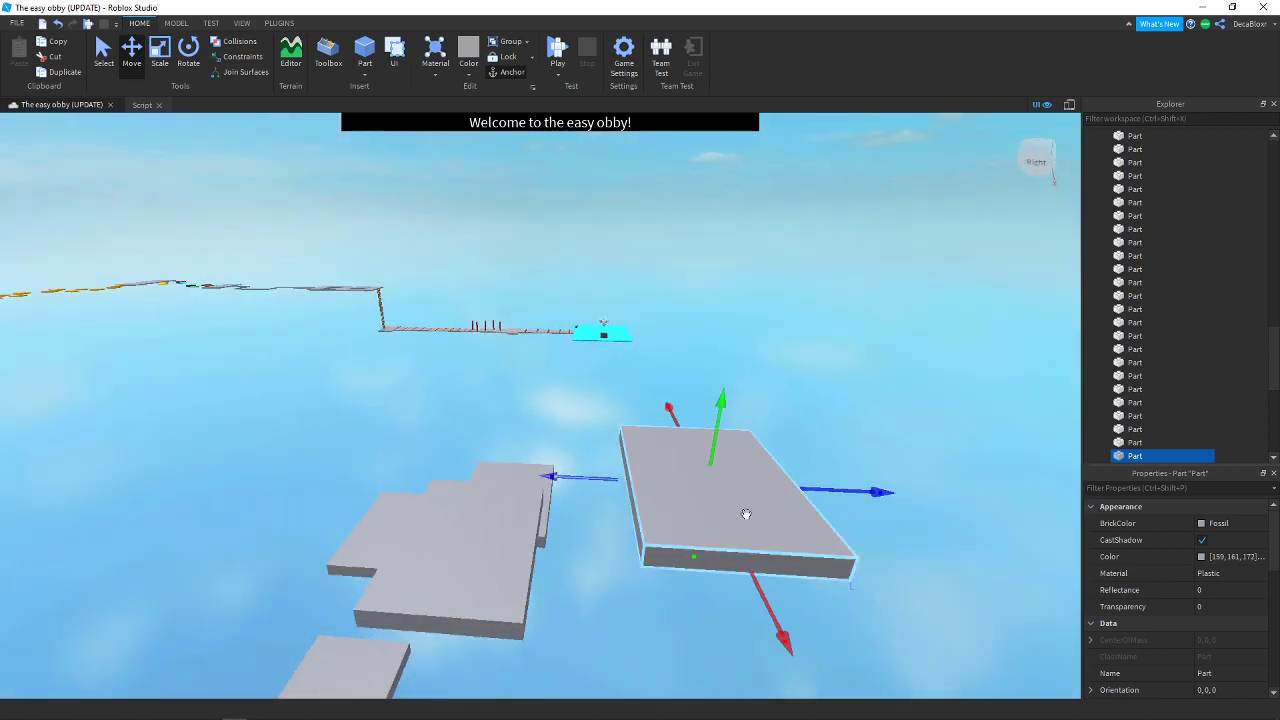
{"action": "right_click_drag", "start_coordinate": [687, 541], "coordinate": [685, 542]}
{"action": "right_click", "coordinate": [674, 516]}
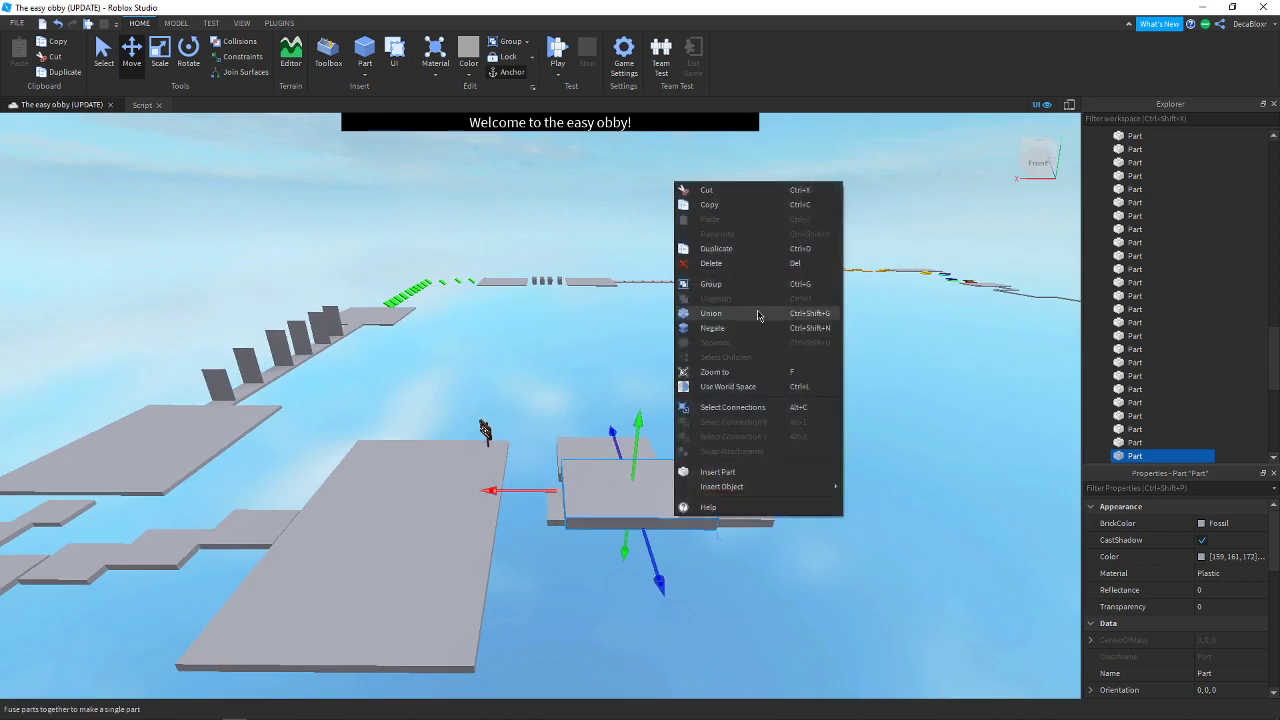
{"action": "left_click", "coordinate": [751, 248]}
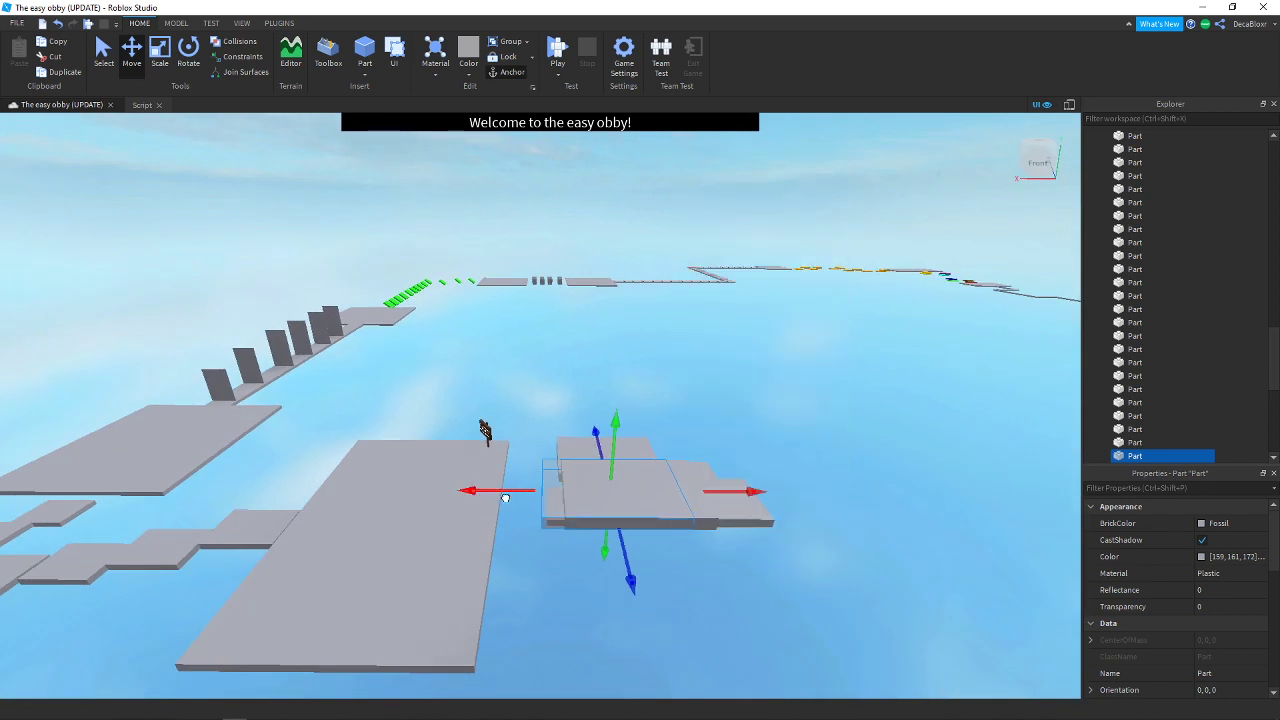
{"action": "left_click_drag", "start_coordinate": [505, 498], "coordinate": [346, 509]}
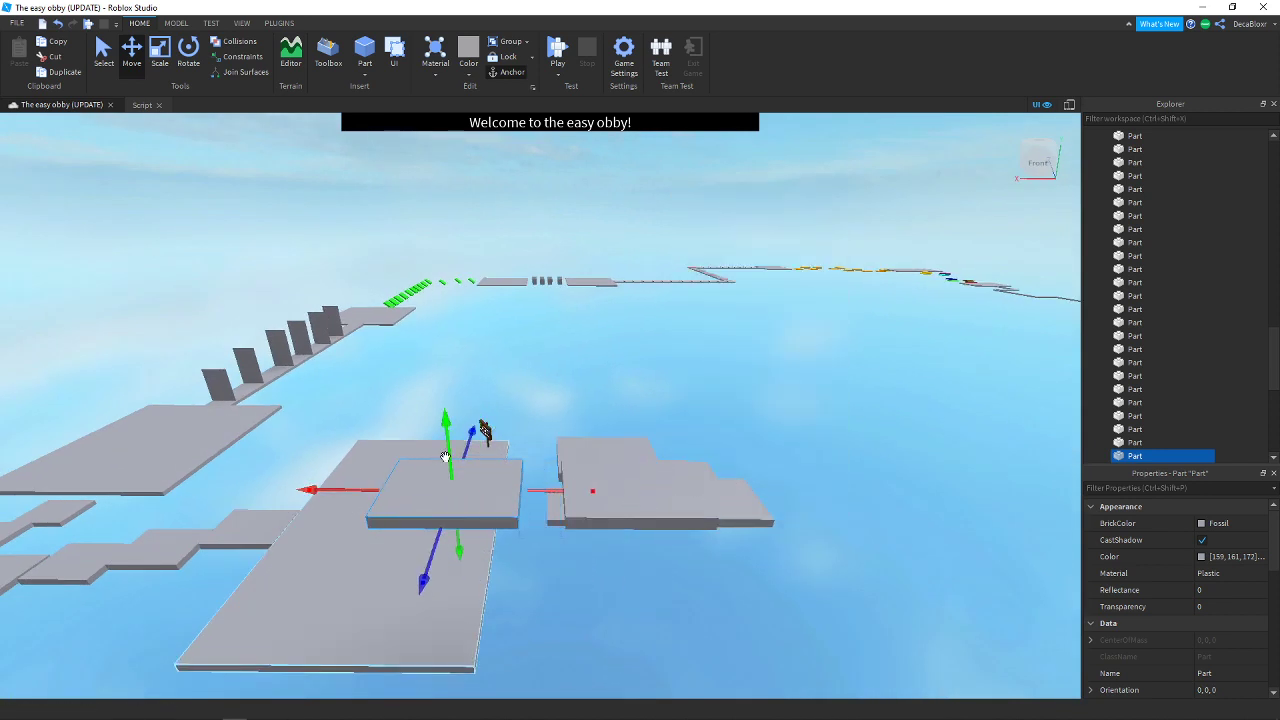
{"action": "left_click_drag", "start_coordinate": [445, 457], "coordinate": [455, 405]}
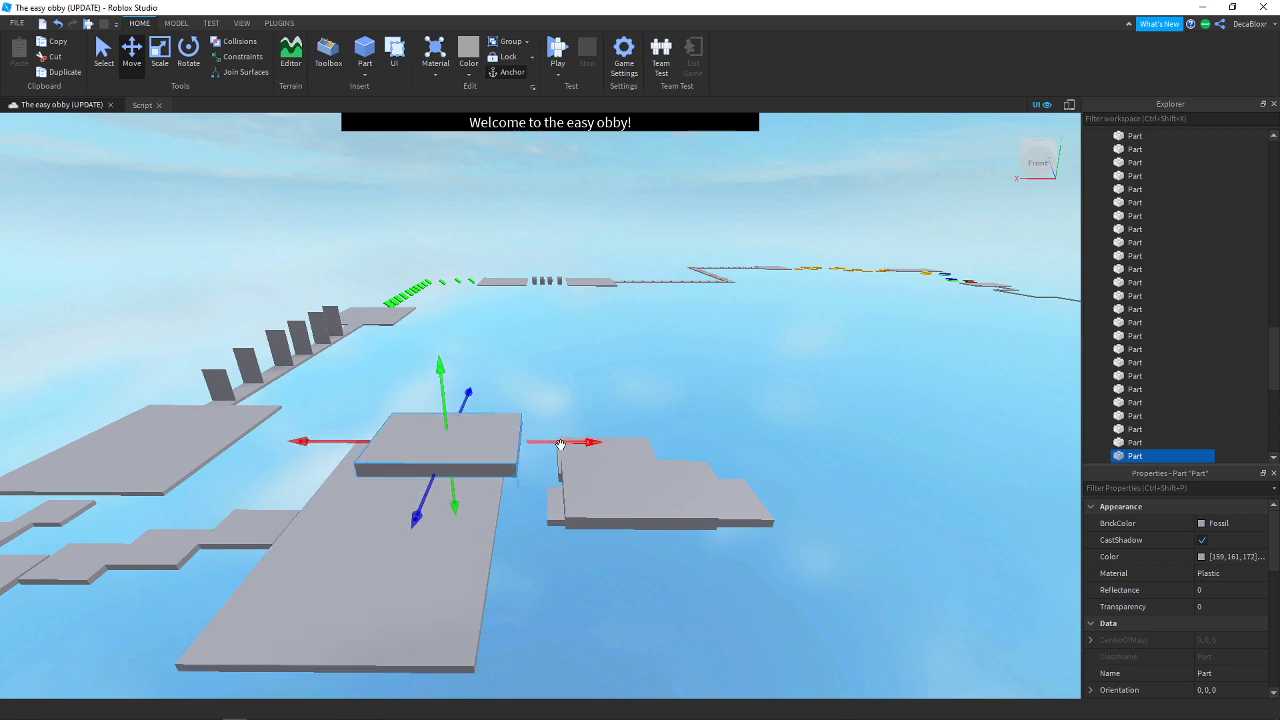
{"action": "left_click_drag", "start_coordinate": [566, 443], "coordinate": [571, 443]}
Duplicate the platform above the final platform, raise the copy and move it sideways past the platform below
{"action": "key", "text": "a"}
{"action": "right_click_drag", "start_coordinate": [734, 500], "coordinate": [734, 498]}
{"action": "key", "text": "s"}
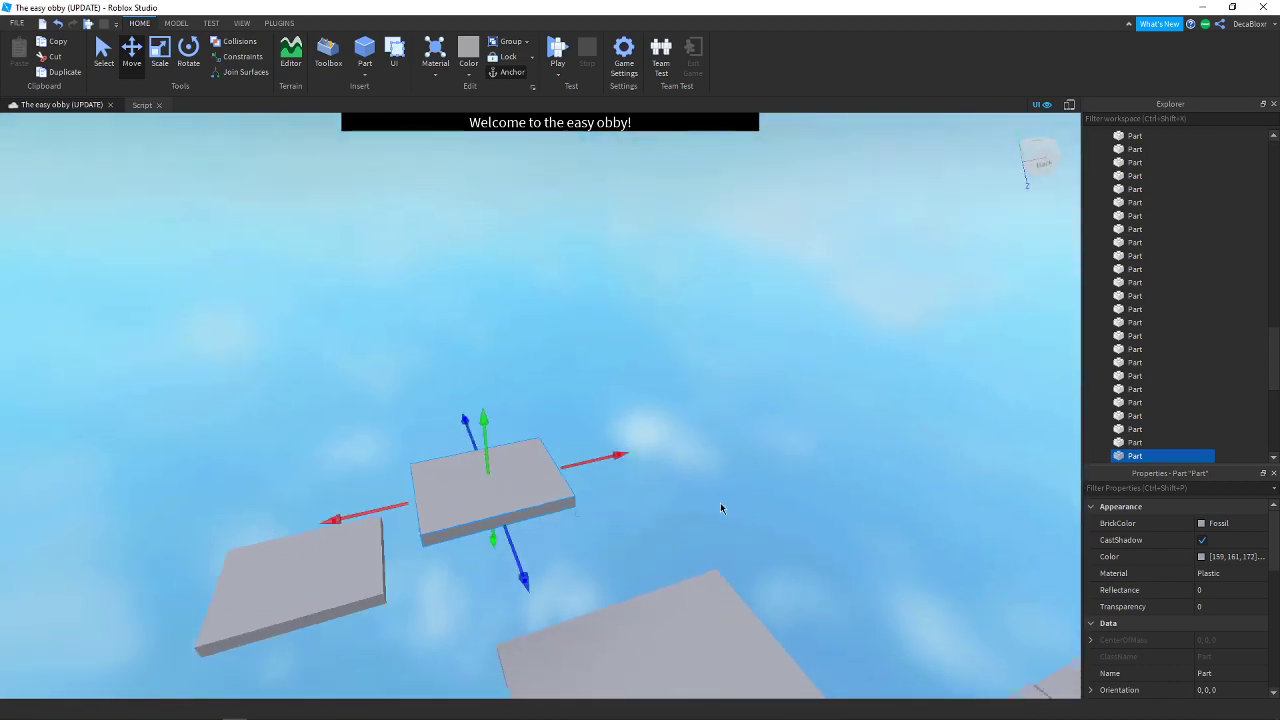
{"action": "right_click", "coordinate": [585, 502]}
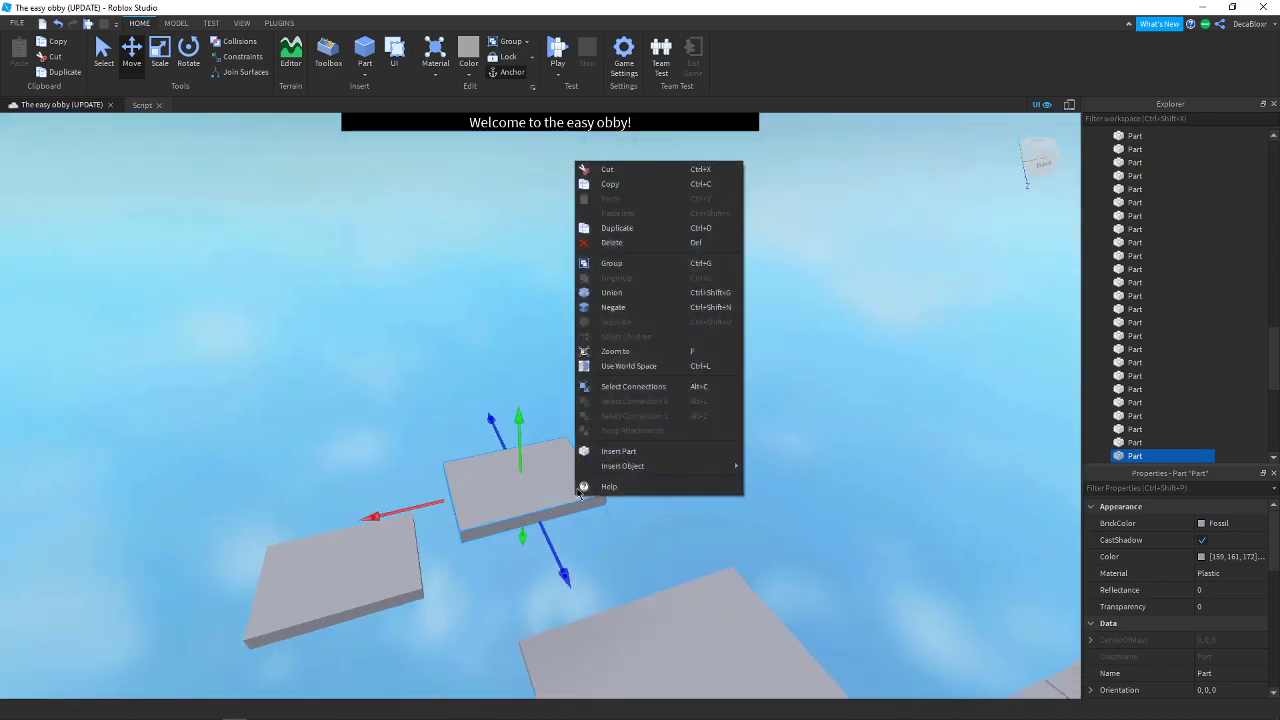
{"action": "left_click", "coordinate": [643, 228]}
{"action": "left_click_drag", "start_coordinate": [528, 438], "coordinate": [526, 410]}
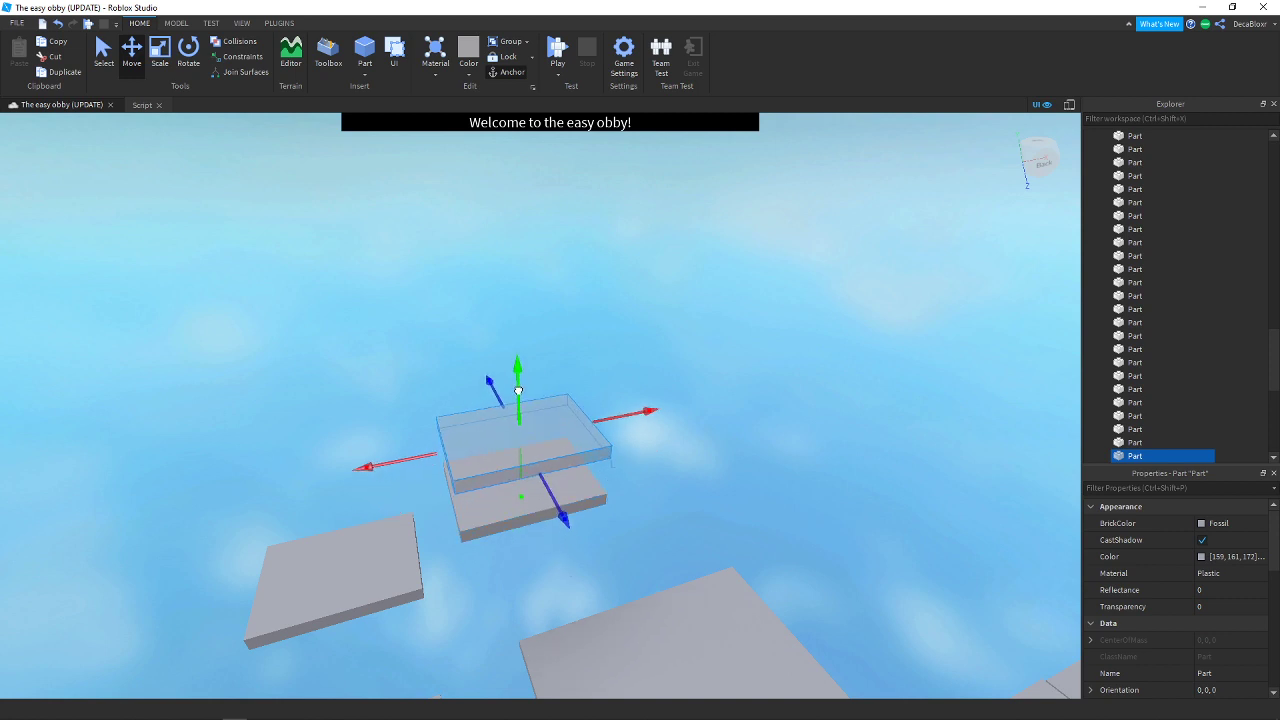
{"action": "right_click_drag", "start_coordinate": [679, 429], "coordinate": [679, 429]}
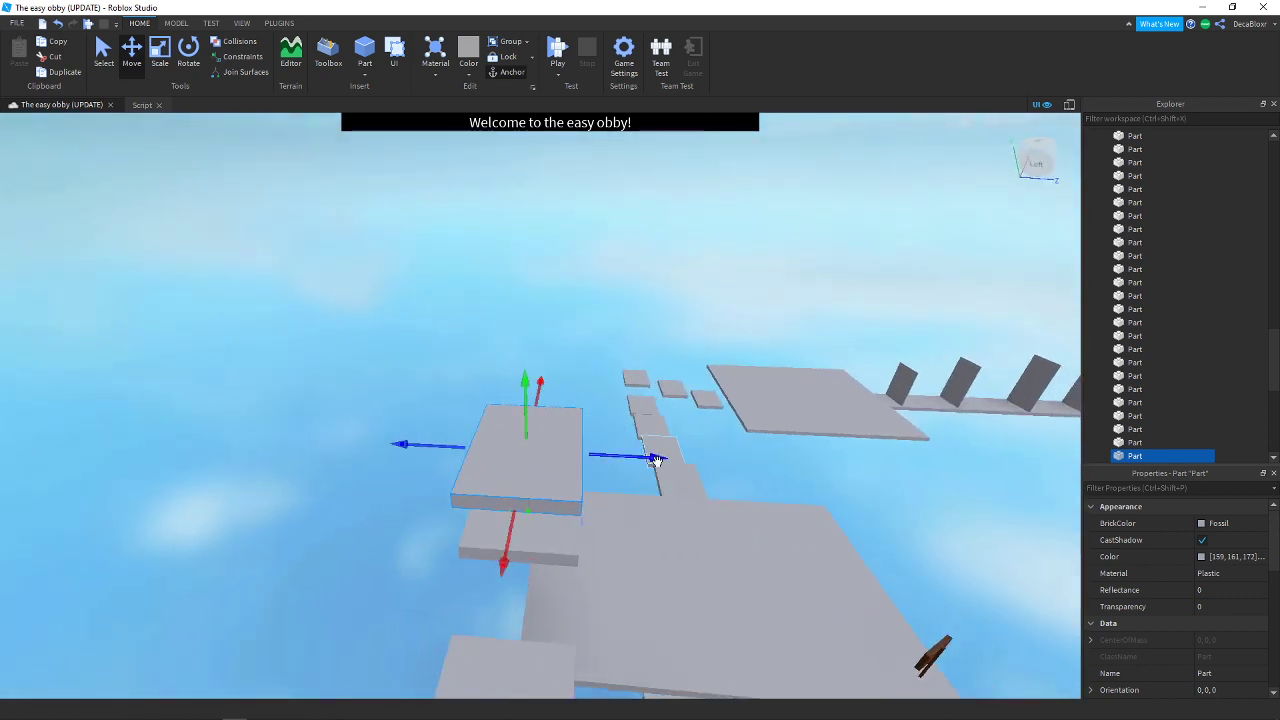
{"action": "left_click_drag", "start_coordinate": [654, 451], "coordinate": [822, 455]}
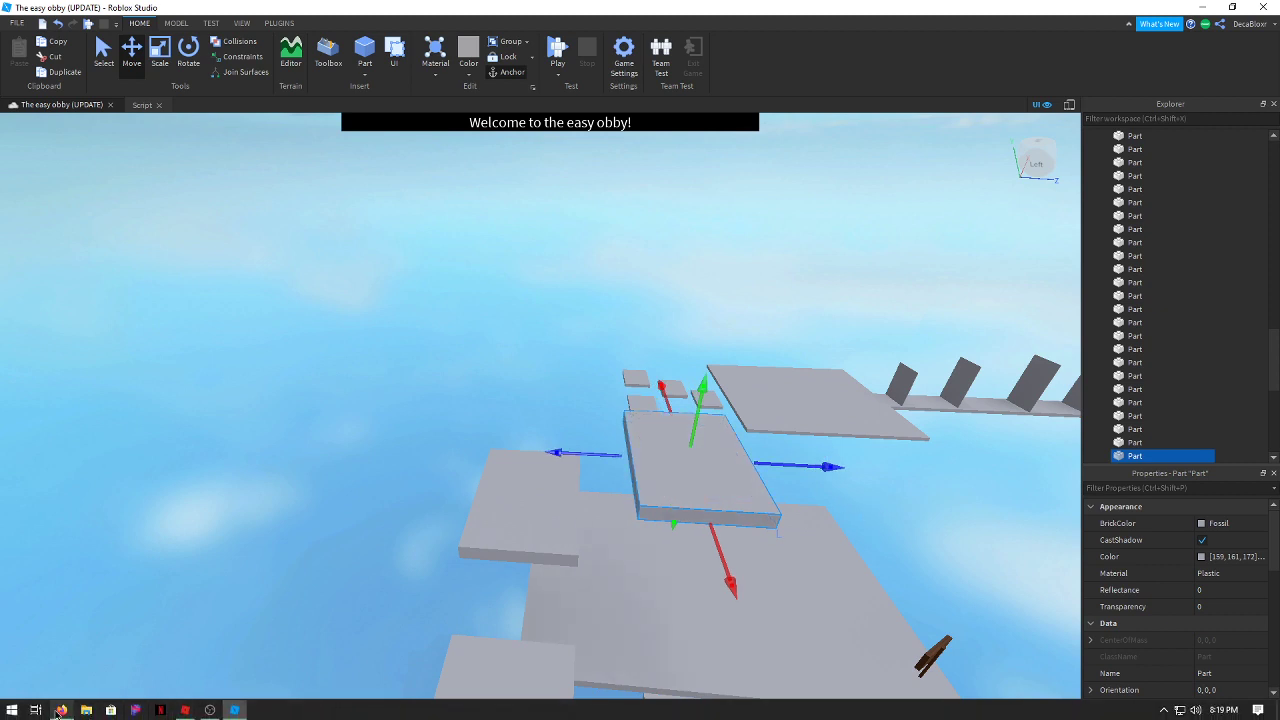
Check the video upload's progress in Firefox and return to Roblox Studio
{"action": "left_click", "coordinate": [60, 710]}
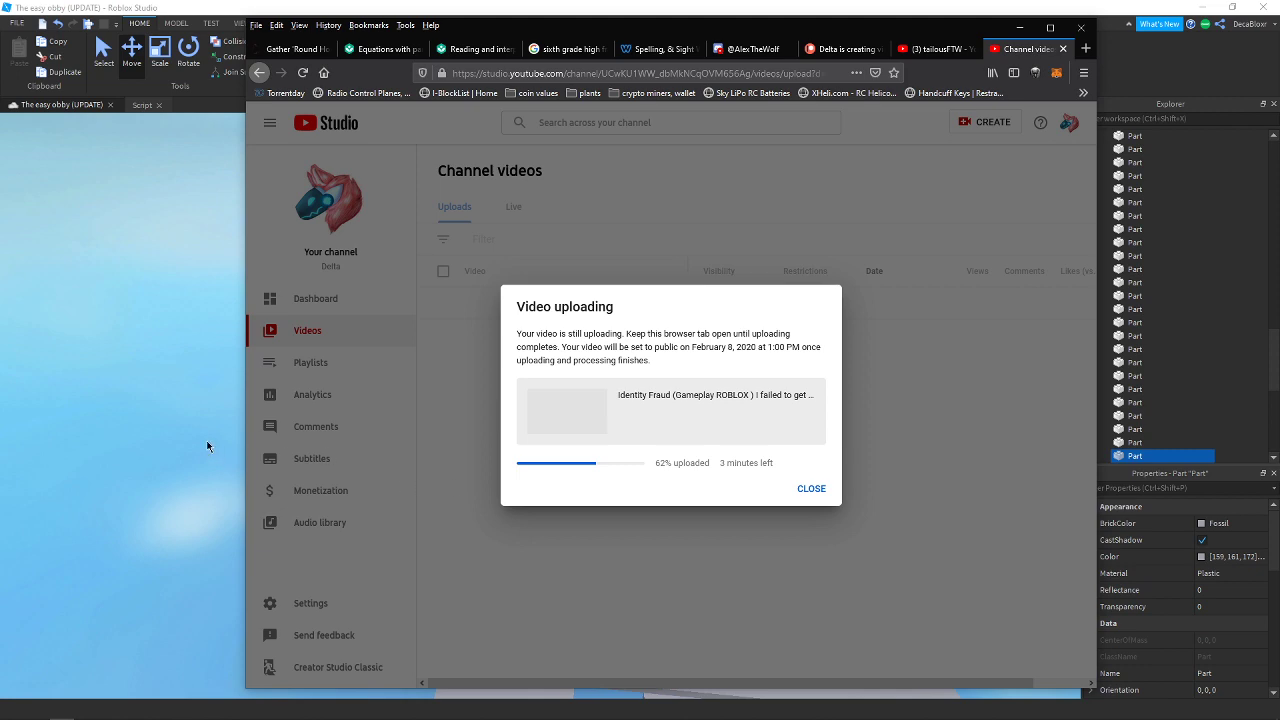
{"action": "left_click", "coordinate": [208, 447]}
Nudge the highest stepping platform slightly sideways along its blue axis
{"action": "left_click", "coordinate": [730, 492]}
{"action": "right_click_drag", "start_coordinate": [803, 521], "coordinate": [803, 521]}
{"action": "key", "text": "s"}
{"action": "key", "text": "a"}
{"action": "key", "text": "w"}
{"action": "key", "text": "d"}
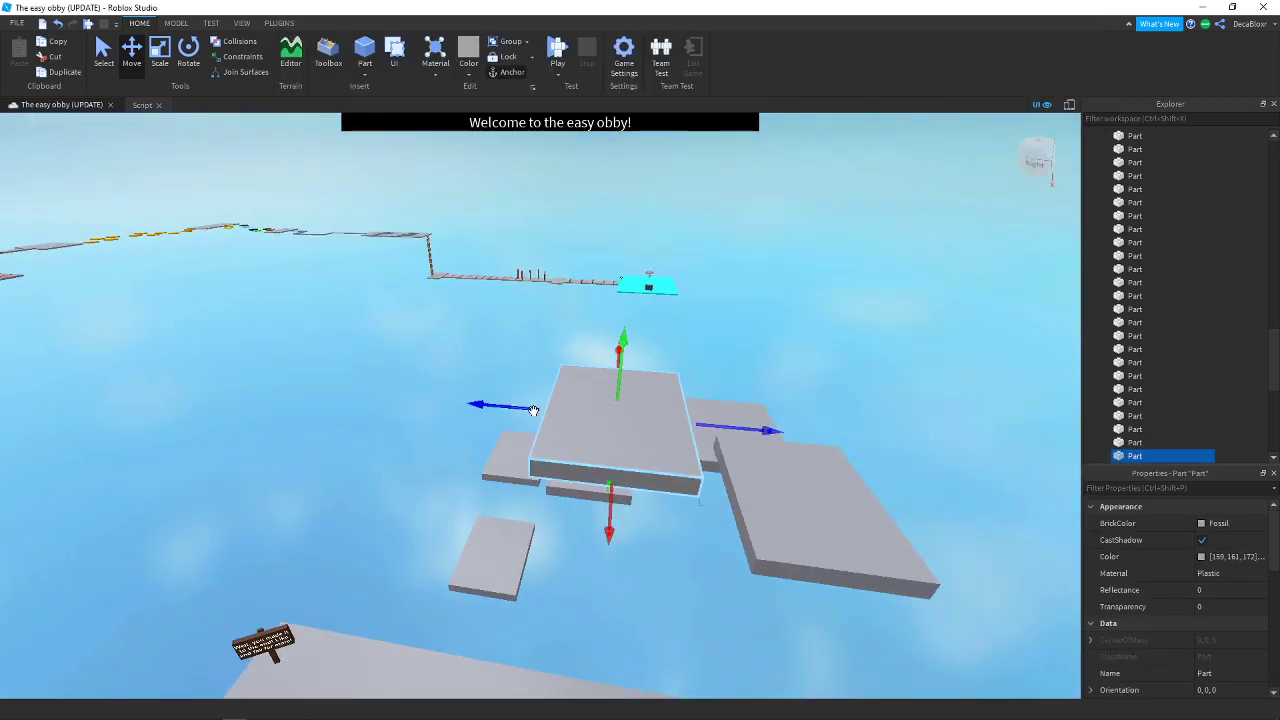
{"action": "left_click_drag", "start_coordinate": [518, 410], "coordinate": [504, 410]}
Duplicate the highest stepping platform, raise the copy and move it sideways along the blue axis
{"action": "right_click", "coordinate": [575, 418]}
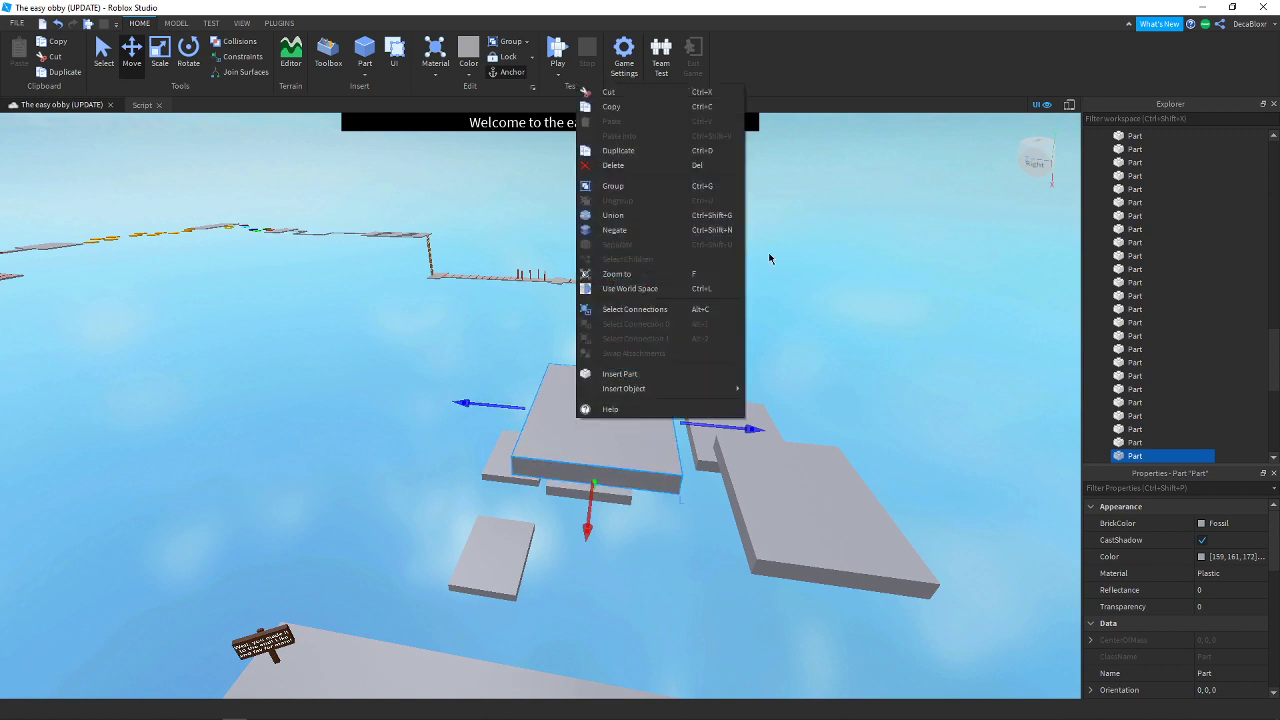
{"action": "left_click", "coordinate": [622, 153]}
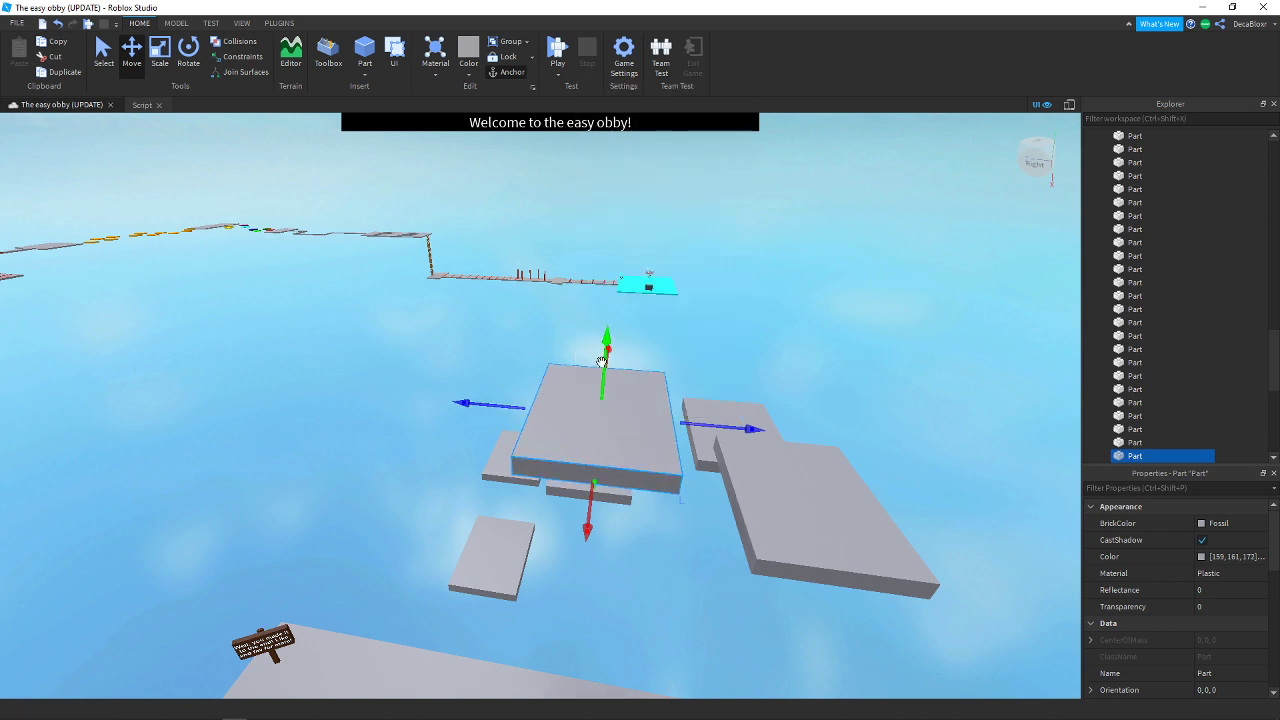
{"action": "left_click_drag", "start_coordinate": [601, 361], "coordinate": [600, 266]}
{"action": "left_click_drag", "start_coordinate": [500, 324], "coordinate": [345, 352]}
Duplicate the newest platform, move the copy one jump further along the route and nudge it into place
{"action": "key", "text": "a"}
{"action": "right_click_drag", "start_coordinate": [526, 391], "coordinate": [526, 391]}
{"action": "right_click", "coordinate": [619, 436]}
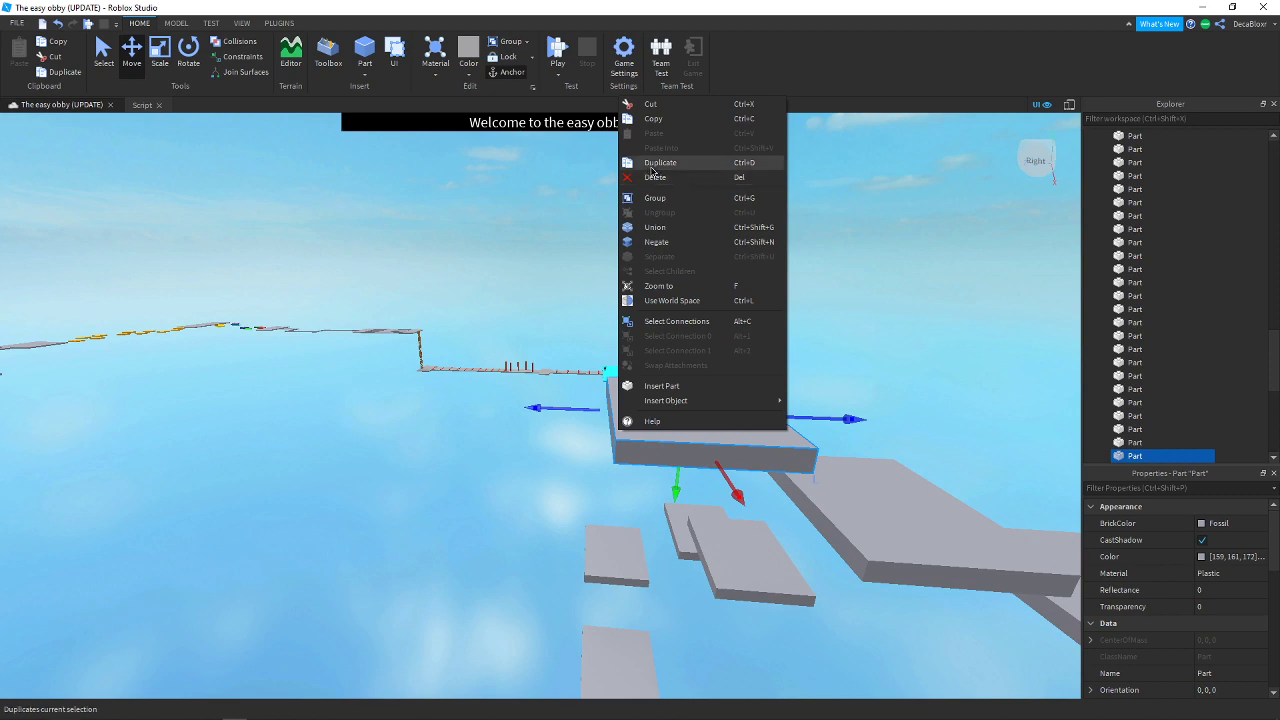
{"action": "left_click", "coordinate": [653, 167]}
{"action": "right_click_drag", "start_coordinate": [692, 343], "coordinate": [692, 343]}
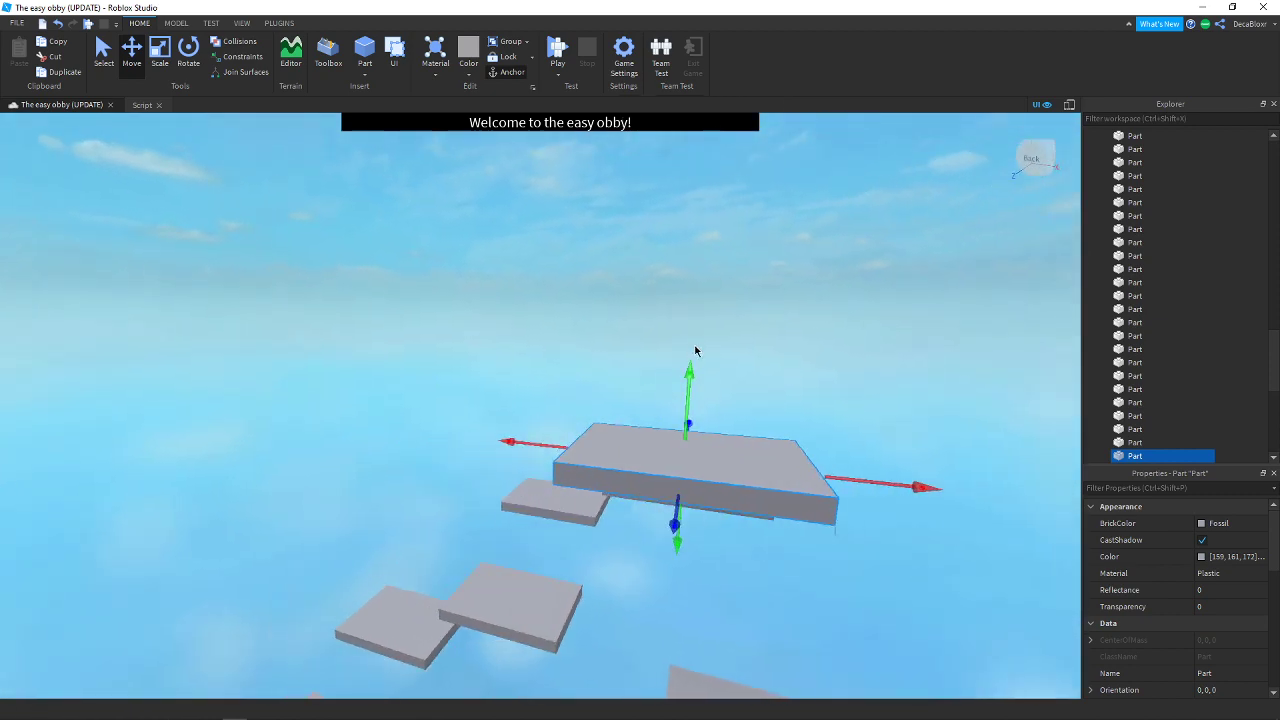
{"action": "left_click_drag", "start_coordinate": [688, 423], "coordinate": [330, 367]}
{"action": "key", "text": "a"}
{"action": "right_click_drag", "start_coordinate": [525, 413], "coordinate": [708, 374]}
{"action": "left_click_drag", "start_coordinate": [547, 343], "coordinate": [522, 344]}
{"action": "right_click_drag", "start_coordinate": [764, 405], "coordinate": [764, 405]}
{"action": "key", "text": "w"}
{"action": "key", "text": "f"}
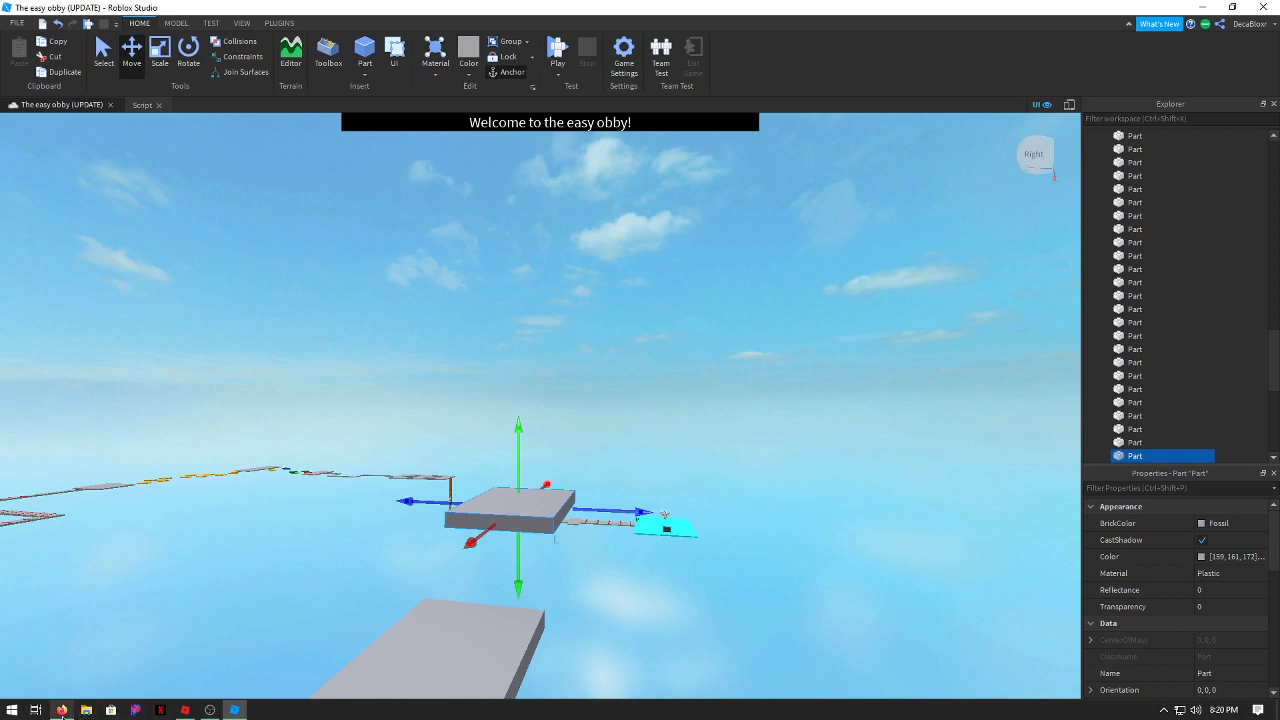
Switch to Firefox, search for "NCS" in a new tab and open the video "Ascence - About You [NCS Release]"
{"action": "left_click", "coordinate": [61, 710]}
{"action": "left_click", "coordinate": [1086, 49]}
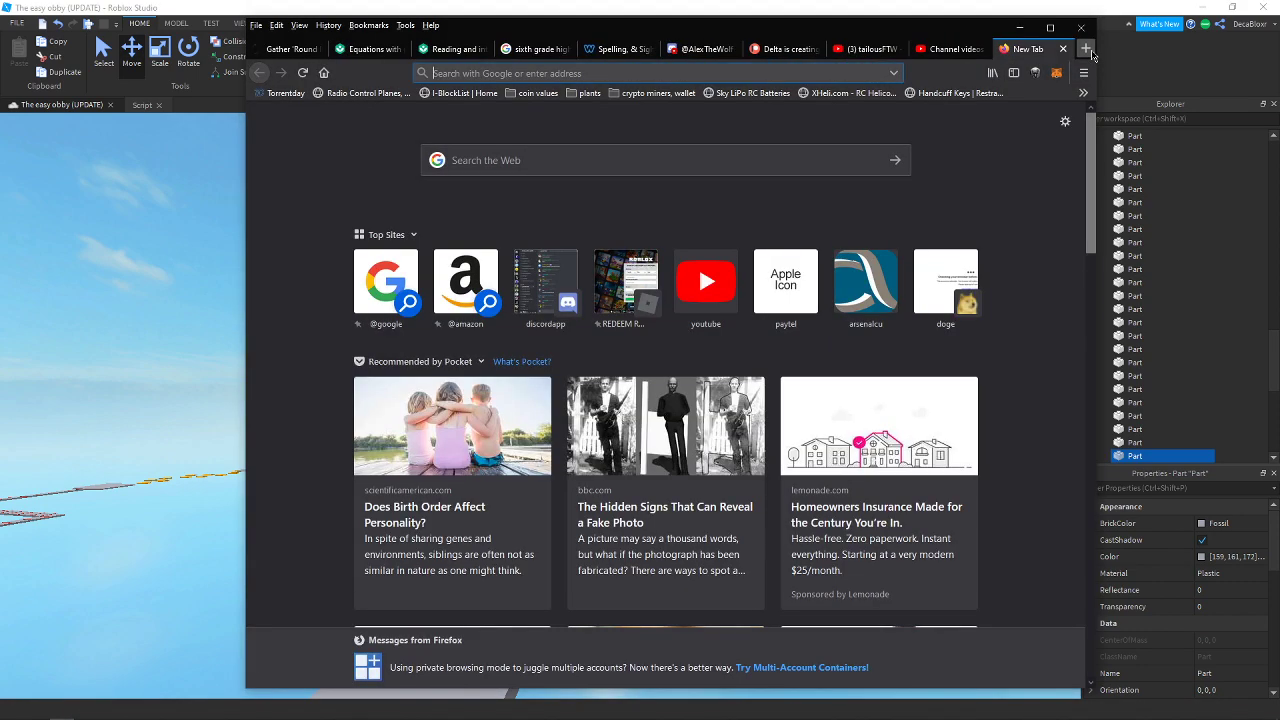
{"action": "type", "text": "NCS"}
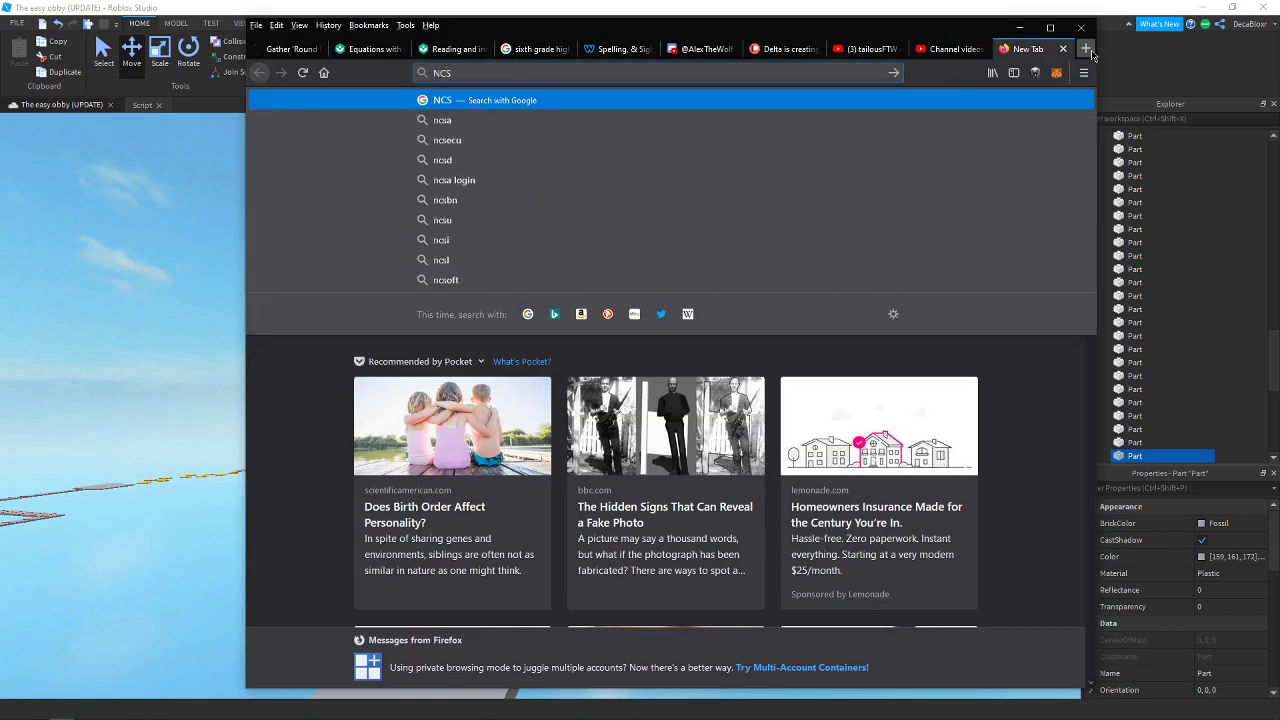
{"action": "key", "text": "Return"}
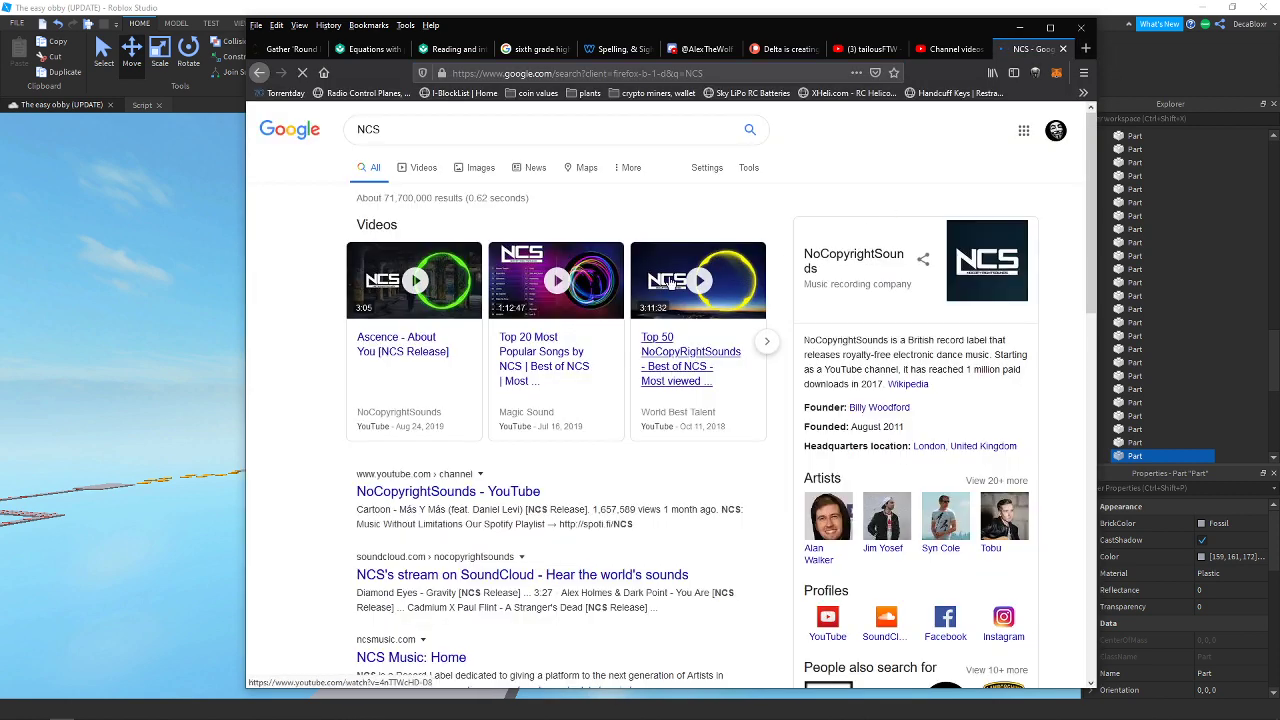
{"action": "left_click", "coordinate": [422, 282]}
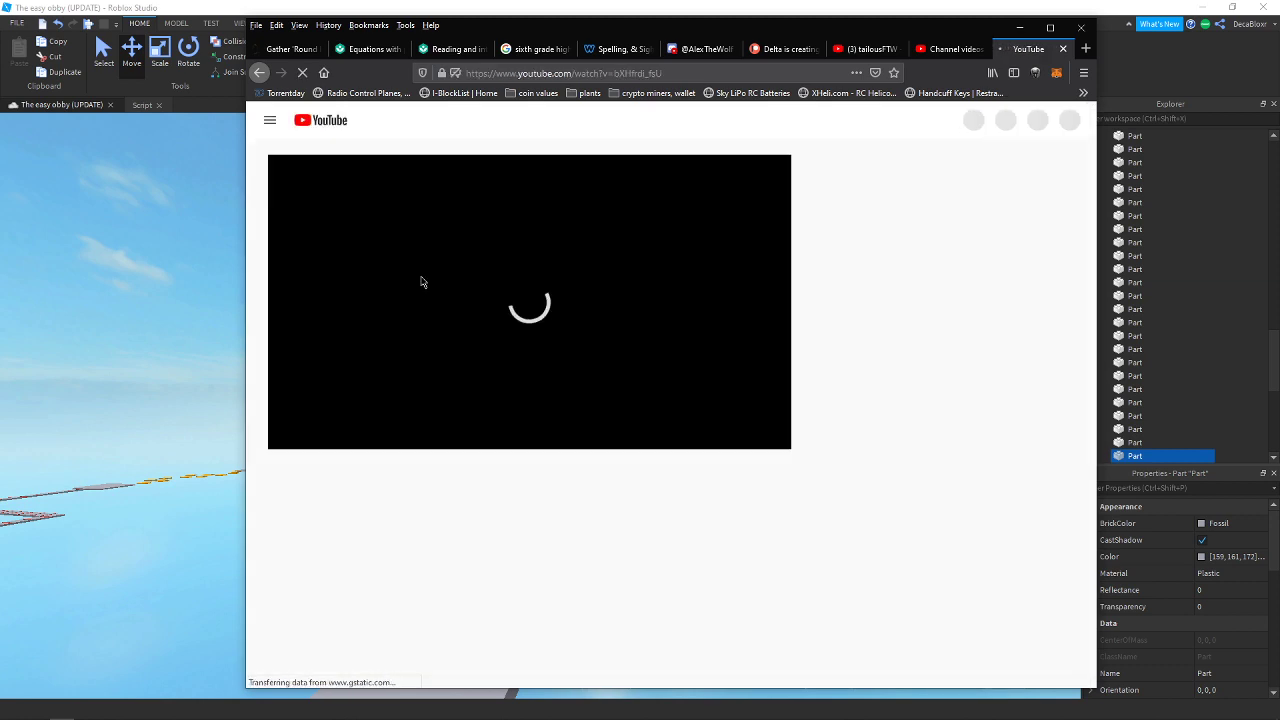
Set the Ascence video to loop, decline the music promotion and return to Roblox Studio
{"action": "right_click", "coordinate": [546, 314]}
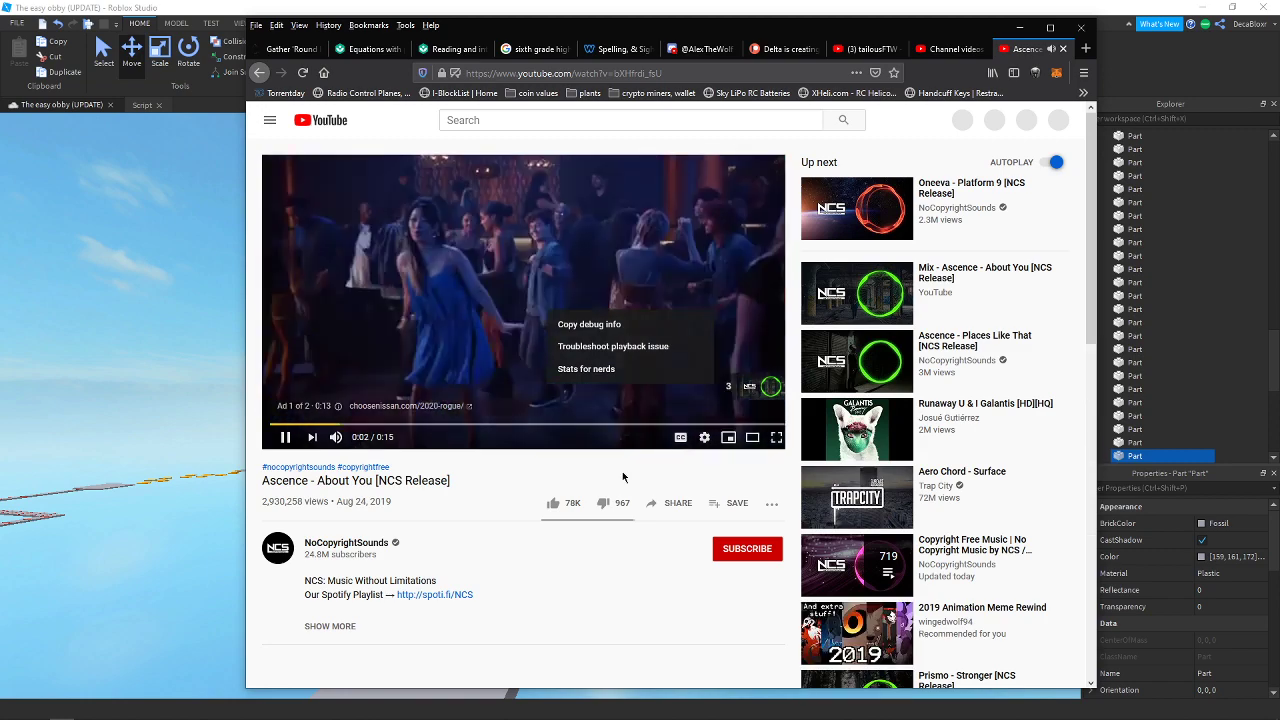
{"action": "left_click", "coordinate": [575, 74]}
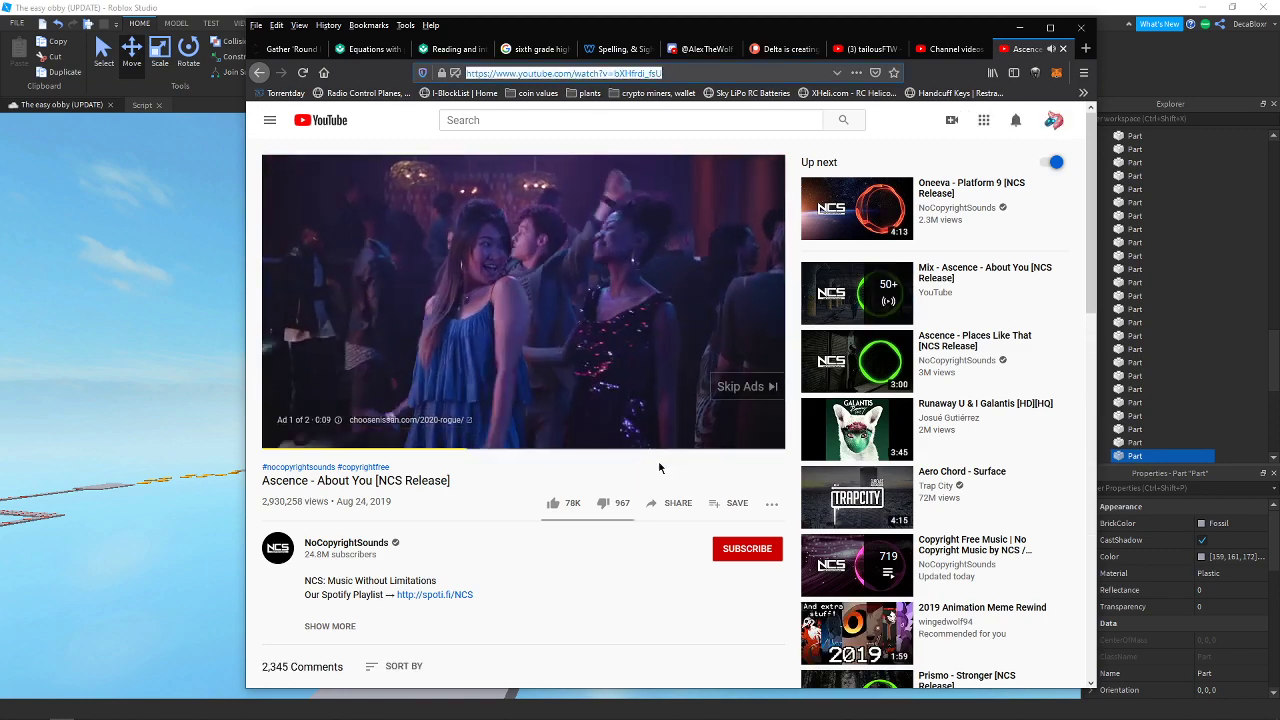
{"action": "right_click", "coordinate": [566, 315]}
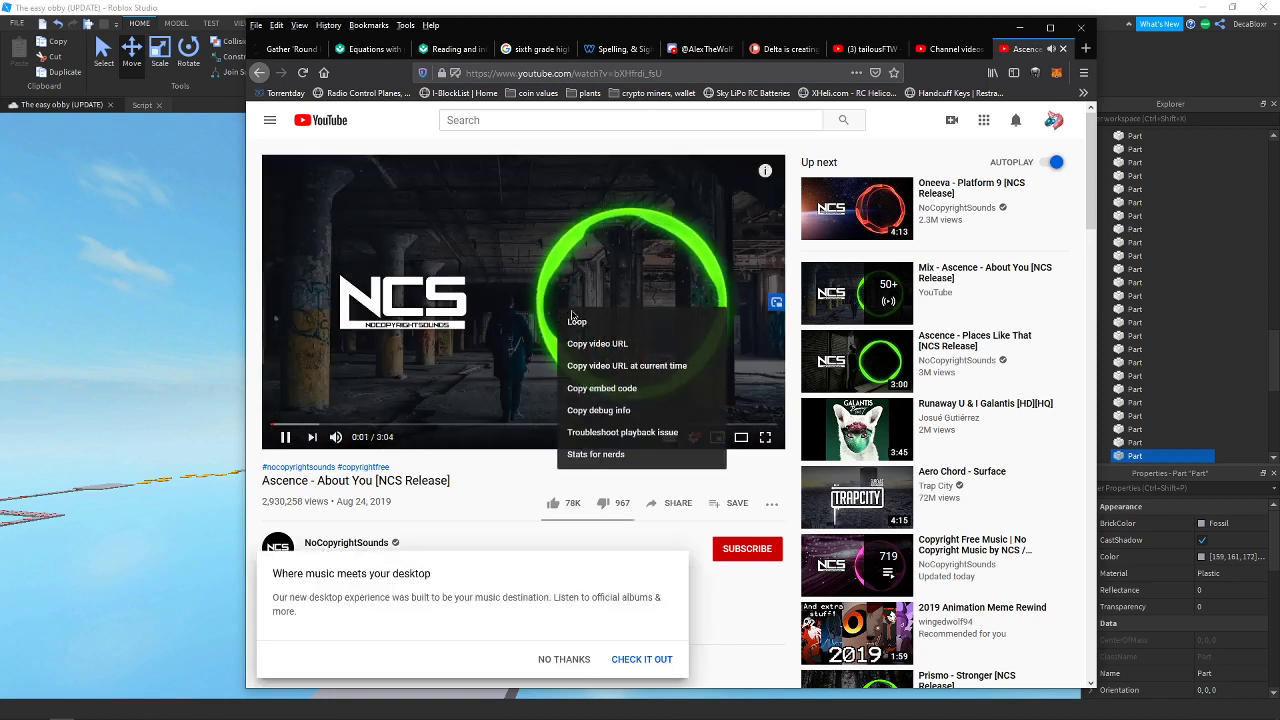
{"action": "left_click", "coordinate": [619, 332]}
{"action": "left_click", "coordinate": [559, 658]}
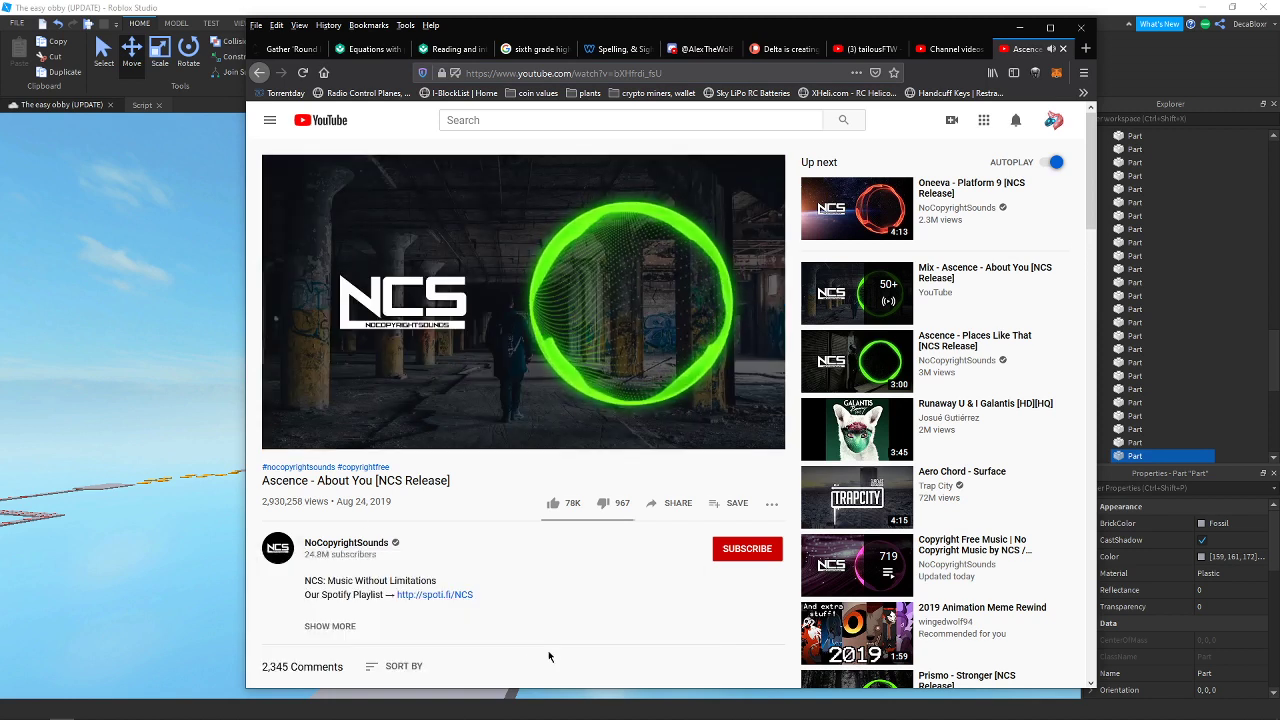
{"action": "left_click", "coordinate": [151, 263]}
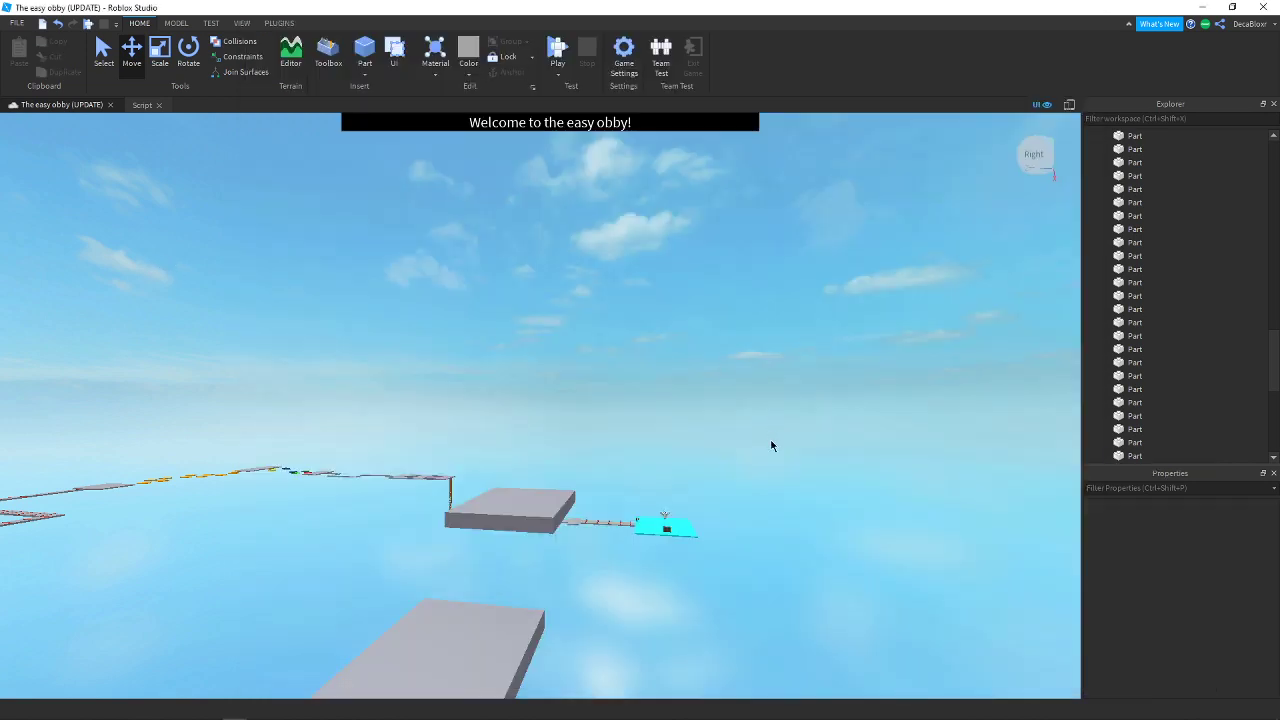
Duplicate the highest platform, raise the copy one jump, move it along the red axis past the platform below and lower it slightly
{"action": "right_click_drag", "start_coordinate": [771, 446], "coordinate": [771, 446]}
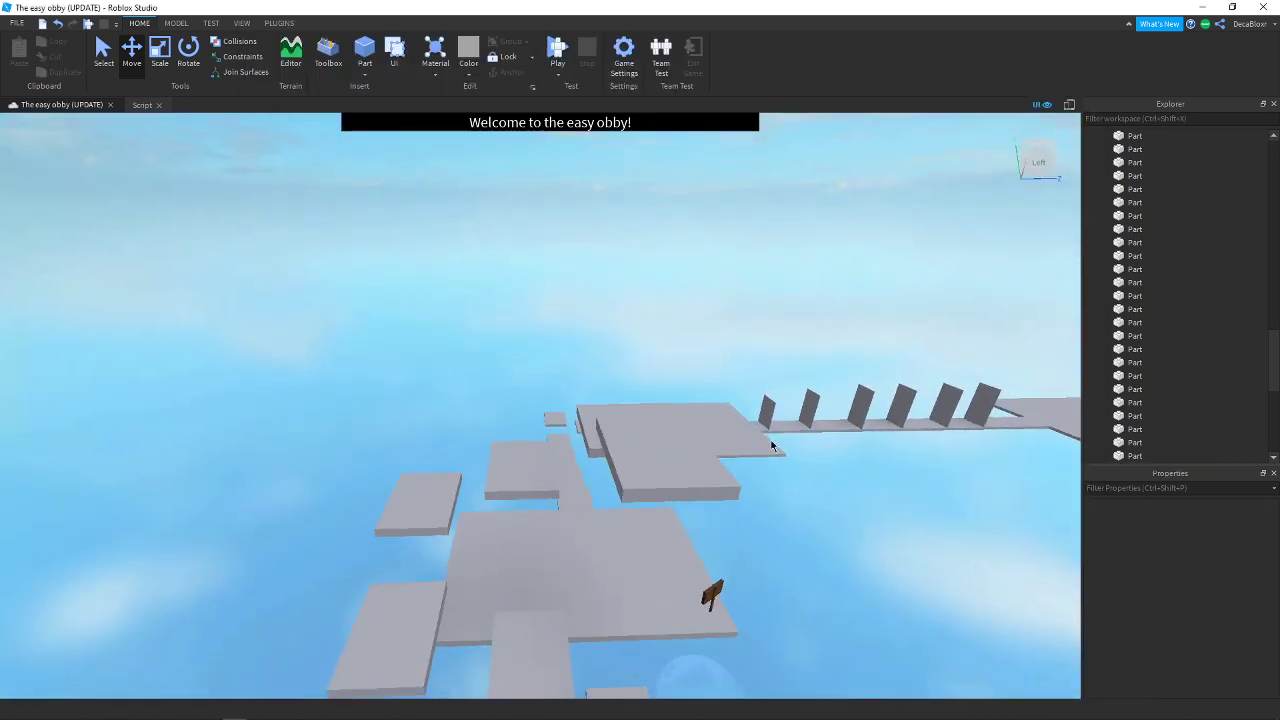
{"action": "left_click", "coordinate": [689, 468]}
{"action": "right_click", "coordinate": [687, 473]}
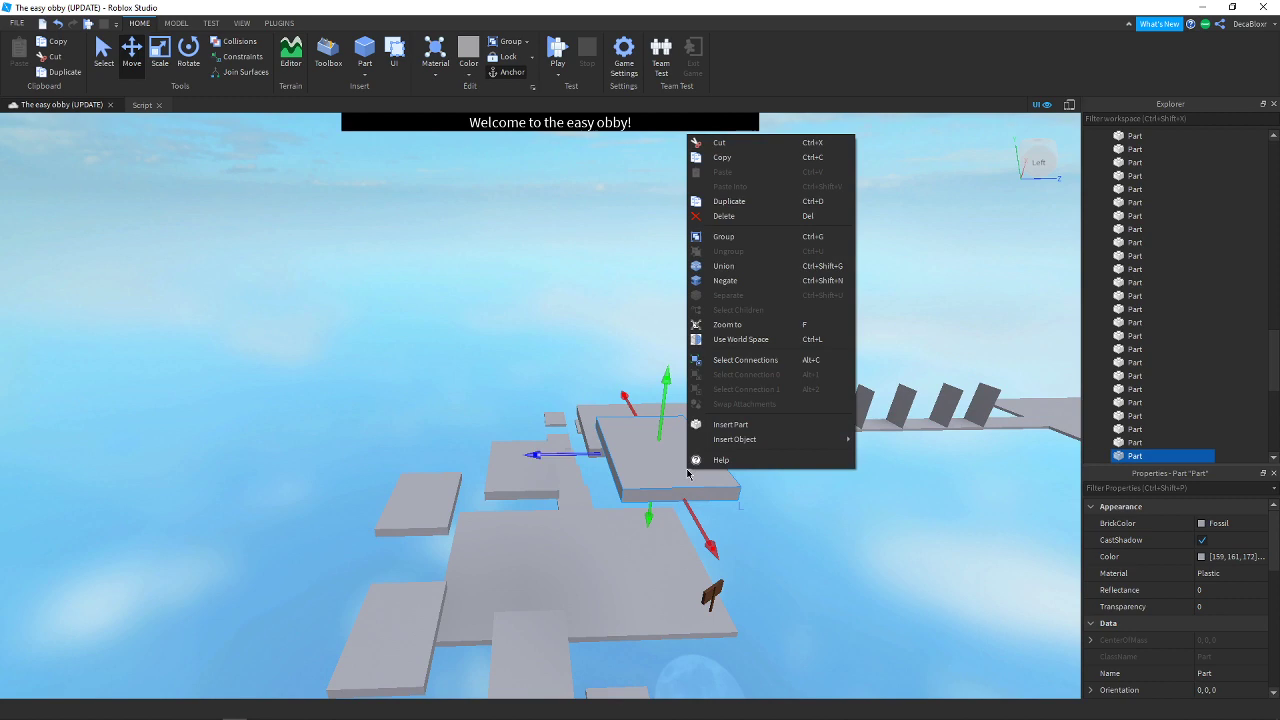
{"action": "left_click", "coordinate": [737, 206]}
{"action": "right_click_drag", "start_coordinate": [821, 387], "coordinate": [821, 387]}
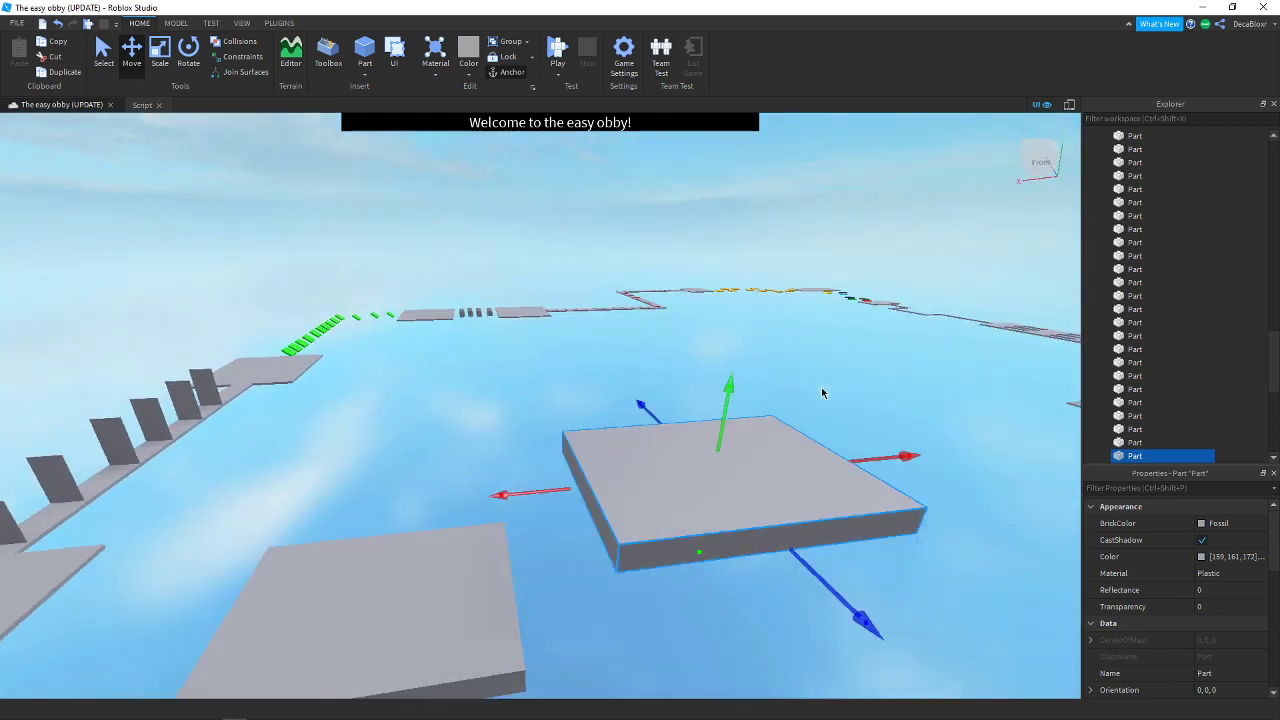
{"action": "left_click_drag", "start_coordinate": [722, 433], "coordinate": [726, 268]}
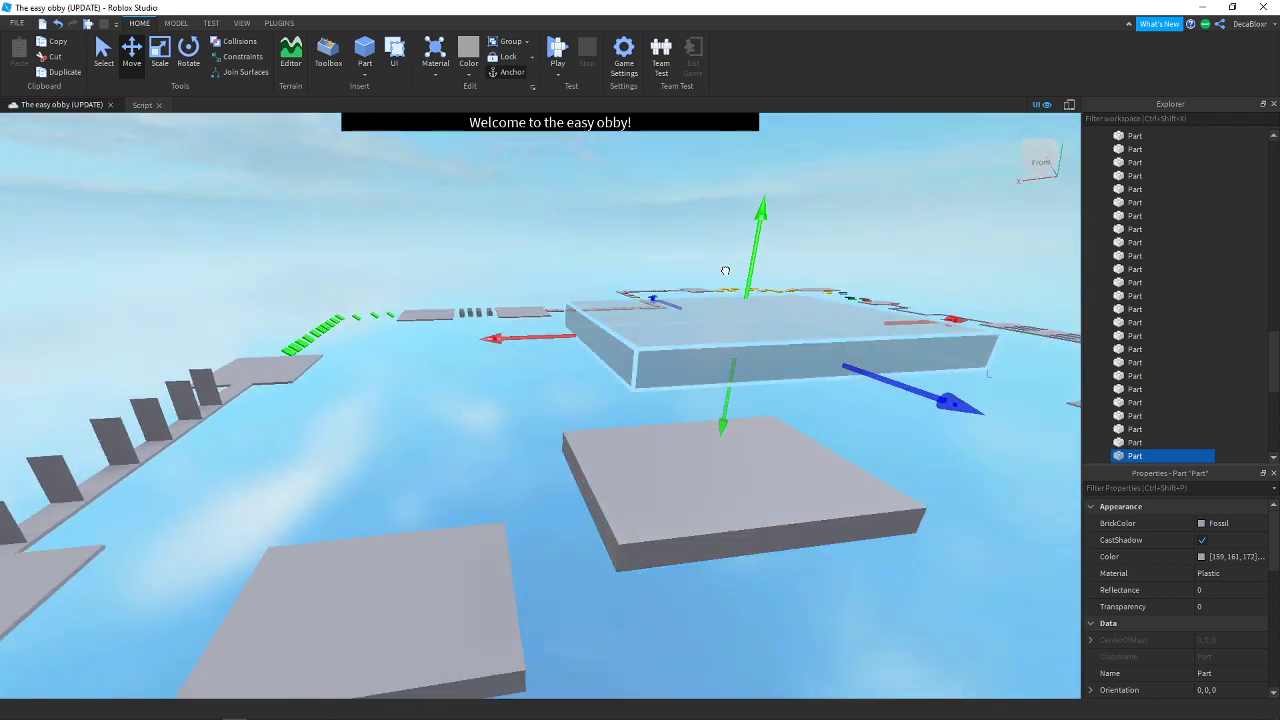
{"action": "right_click_drag", "start_coordinate": [870, 338], "coordinate": [870, 338]}
{"action": "left_click_drag", "start_coordinate": [582, 373], "coordinate": [673, 372]}
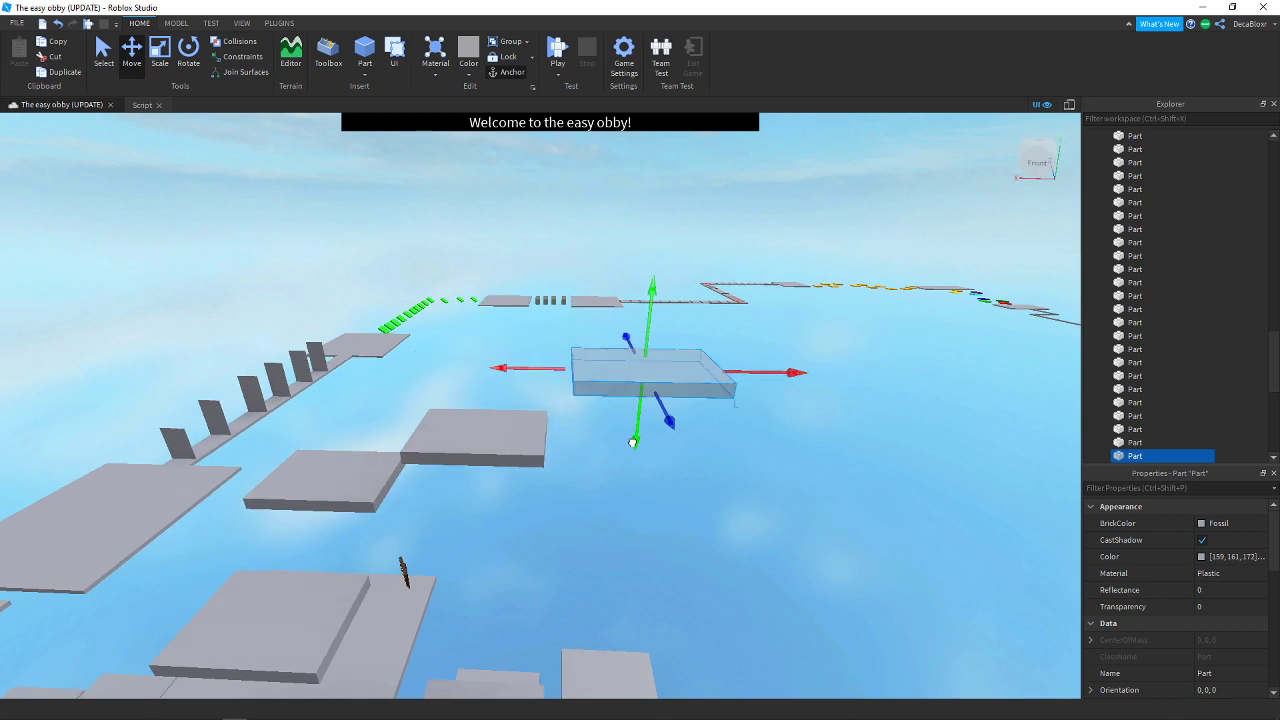
{"action": "left_click_drag", "start_coordinate": [632, 442], "coordinate": [632, 452]}
Duplicate the newest platform, move the copy beside it along the blue axis and raise it one jump higher
{"action": "right_click", "coordinate": [632, 396]}
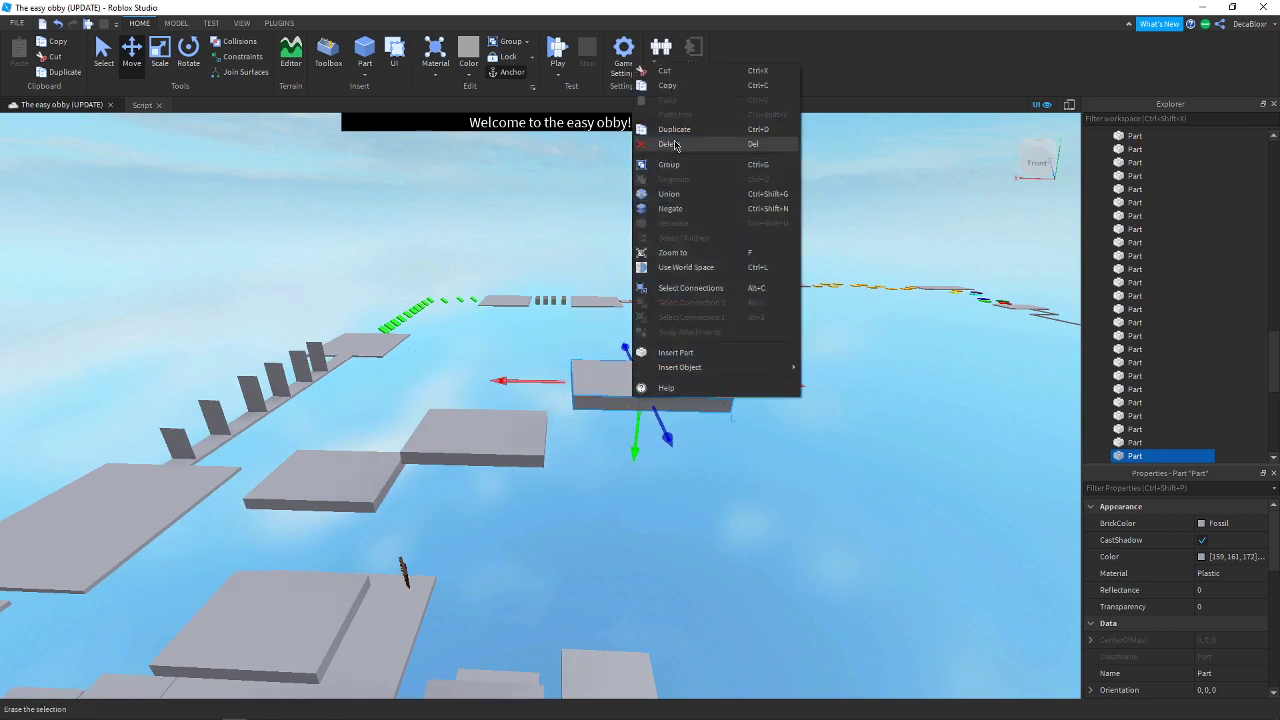
{"action": "left_click", "coordinate": [679, 135]}
{"action": "right_click_drag", "start_coordinate": [812, 492], "coordinate": [812, 492]}
{"action": "left_click_drag", "start_coordinate": [598, 392], "coordinate": [811, 379]}
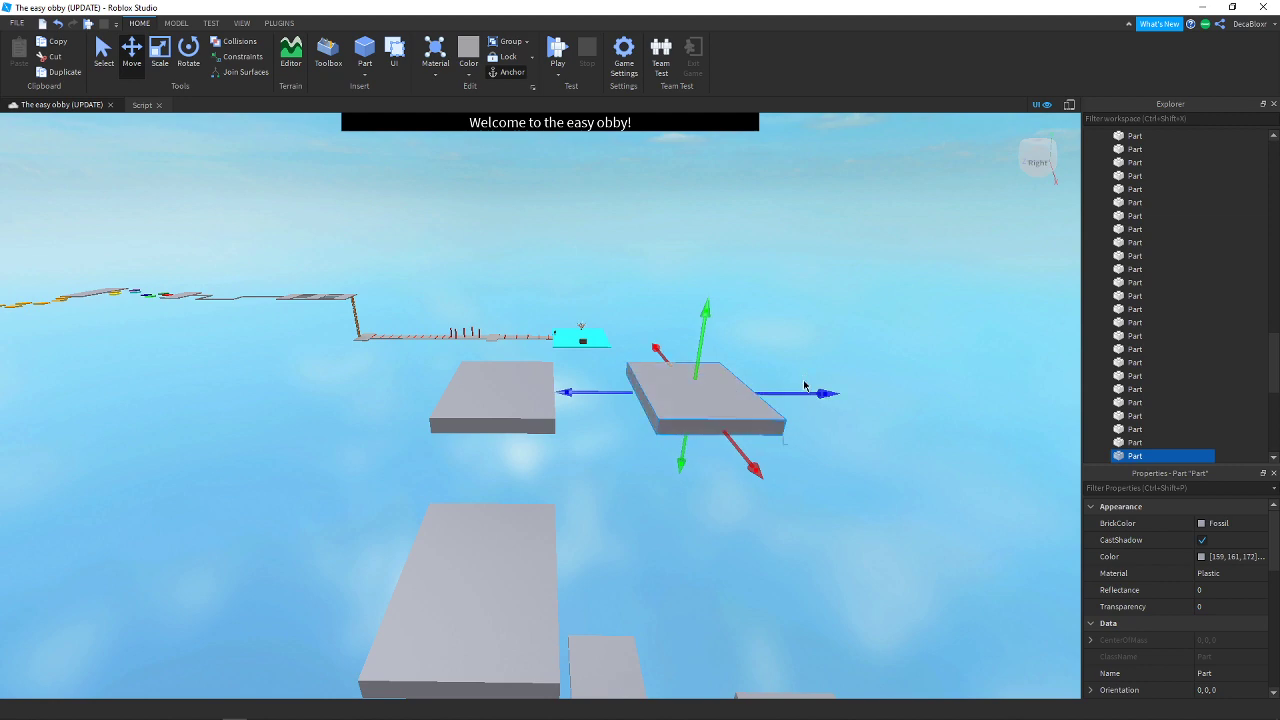
{"action": "left_click_drag", "start_coordinate": [699, 346], "coordinate": [703, 269]}
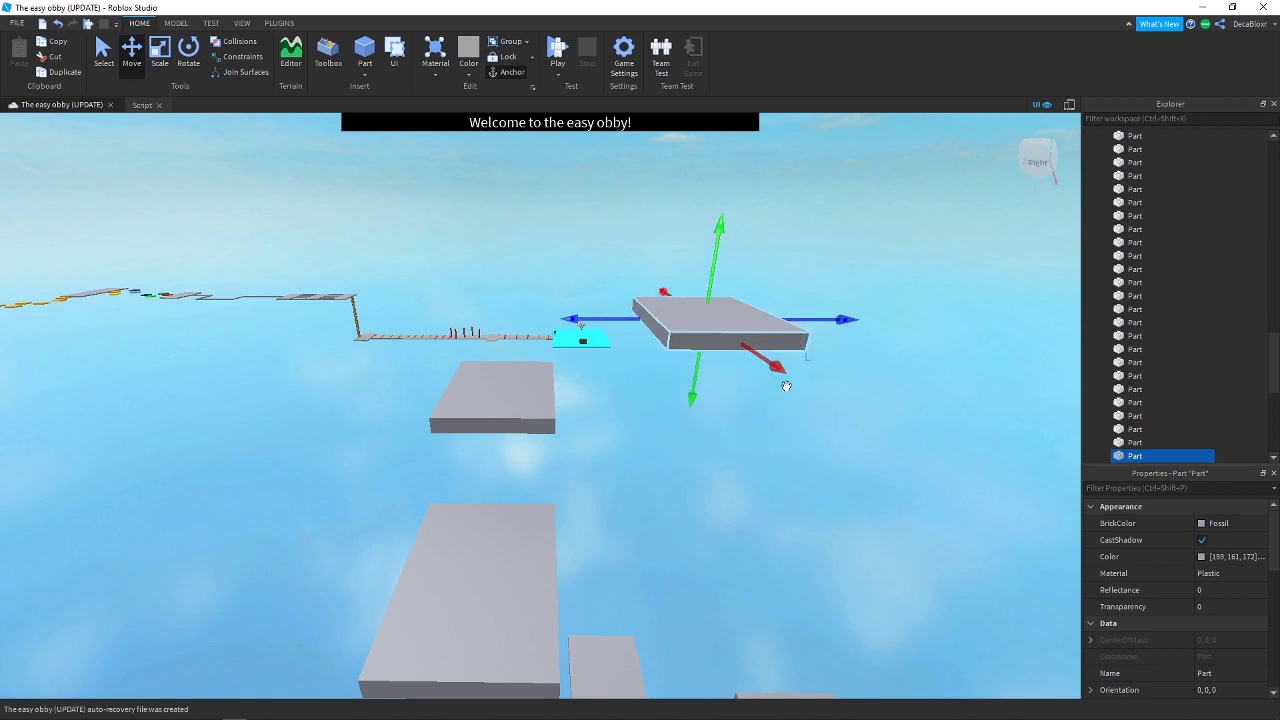
Duplicate the highest platform, raise the copy and shift it along the blue axis beyond the platform below
{"action": "right_click_drag", "start_coordinate": [813, 418], "coordinate": [813, 418]}
{"action": "key", "text": "s"}
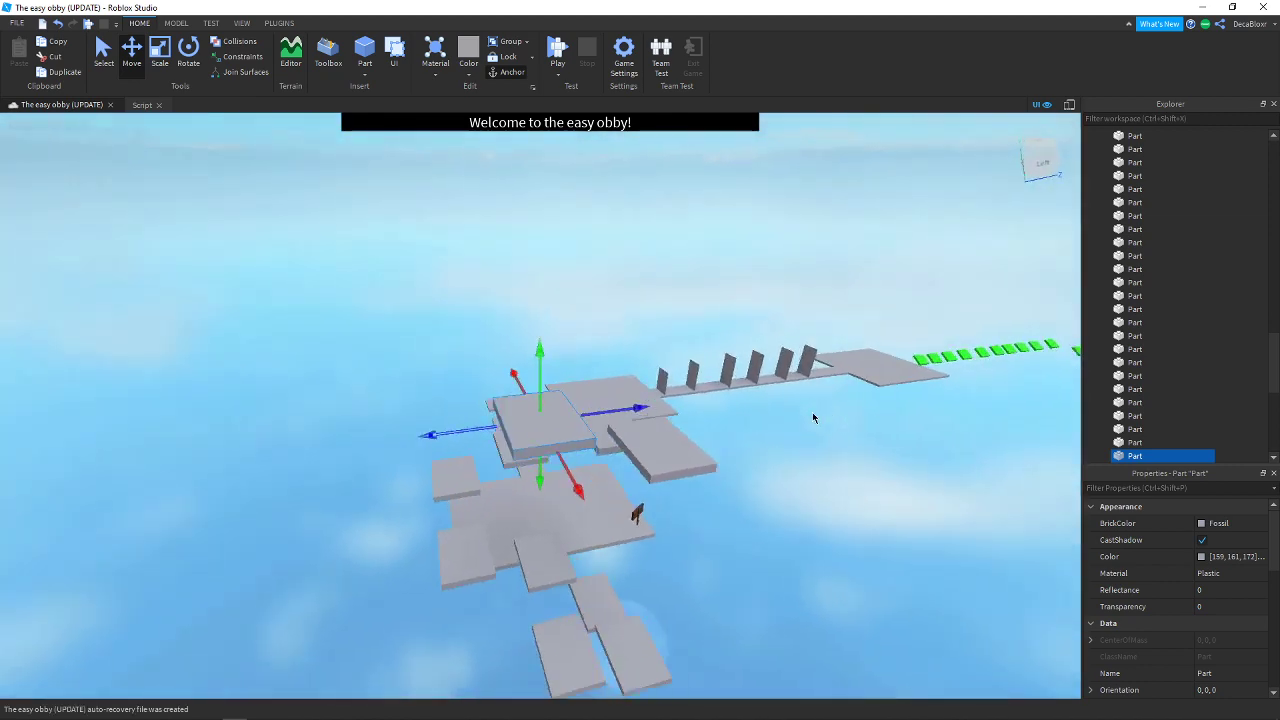
{"action": "right_click", "coordinate": [689, 441]}
{"action": "left_click", "coordinate": [731, 174]}
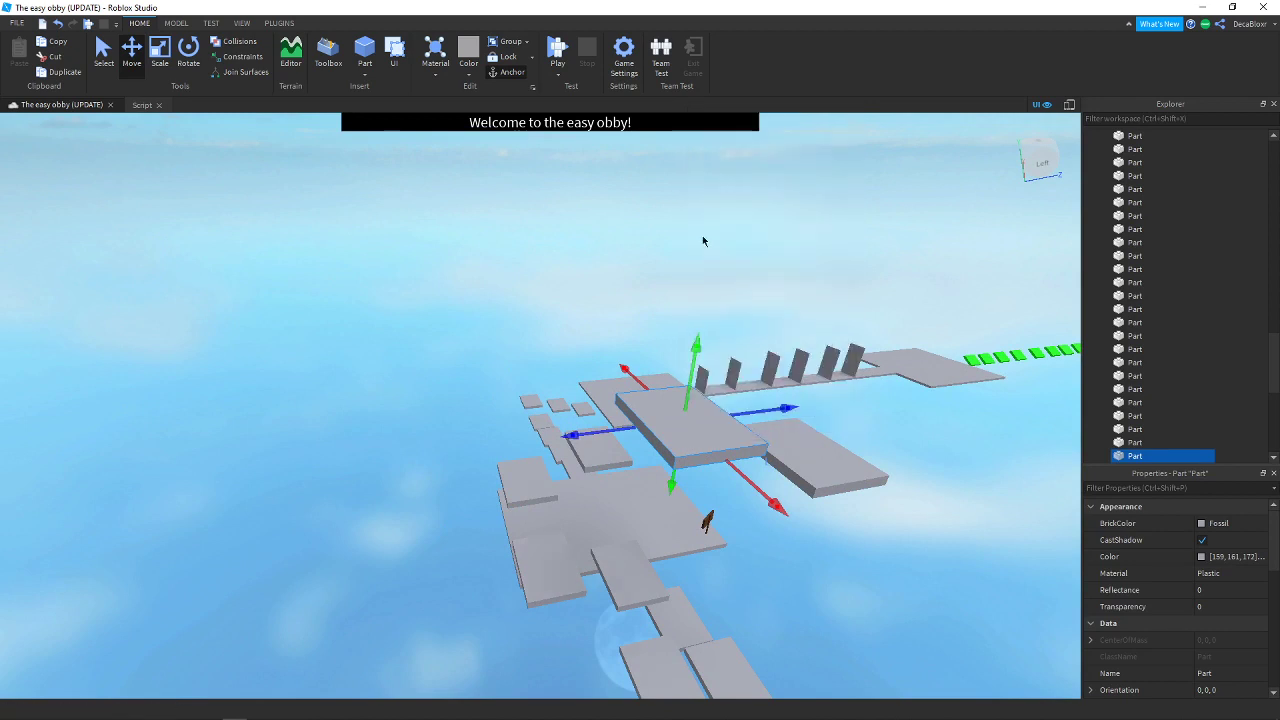
{"action": "left_click_drag", "start_coordinate": [689, 394], "coordinate": [691, 333]}
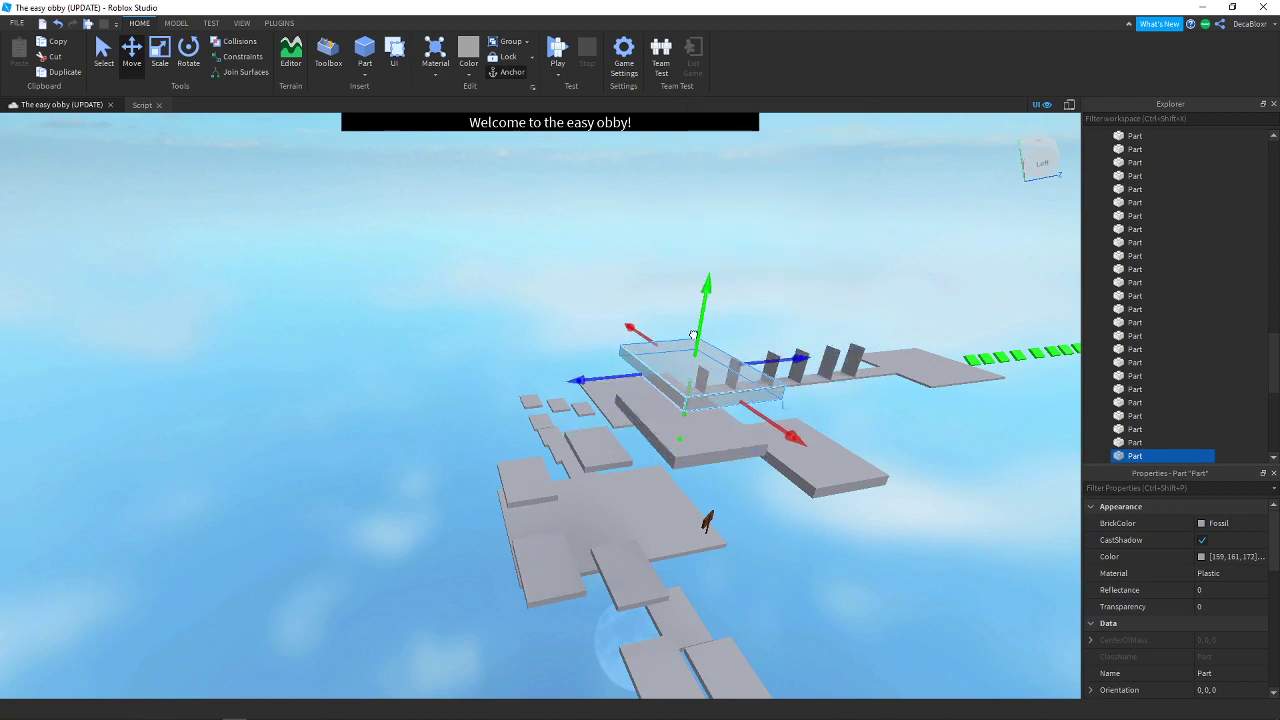
{"action": "left_click_drag", "start_coordinate": [630, 381], "coordinate": [522, 407]}
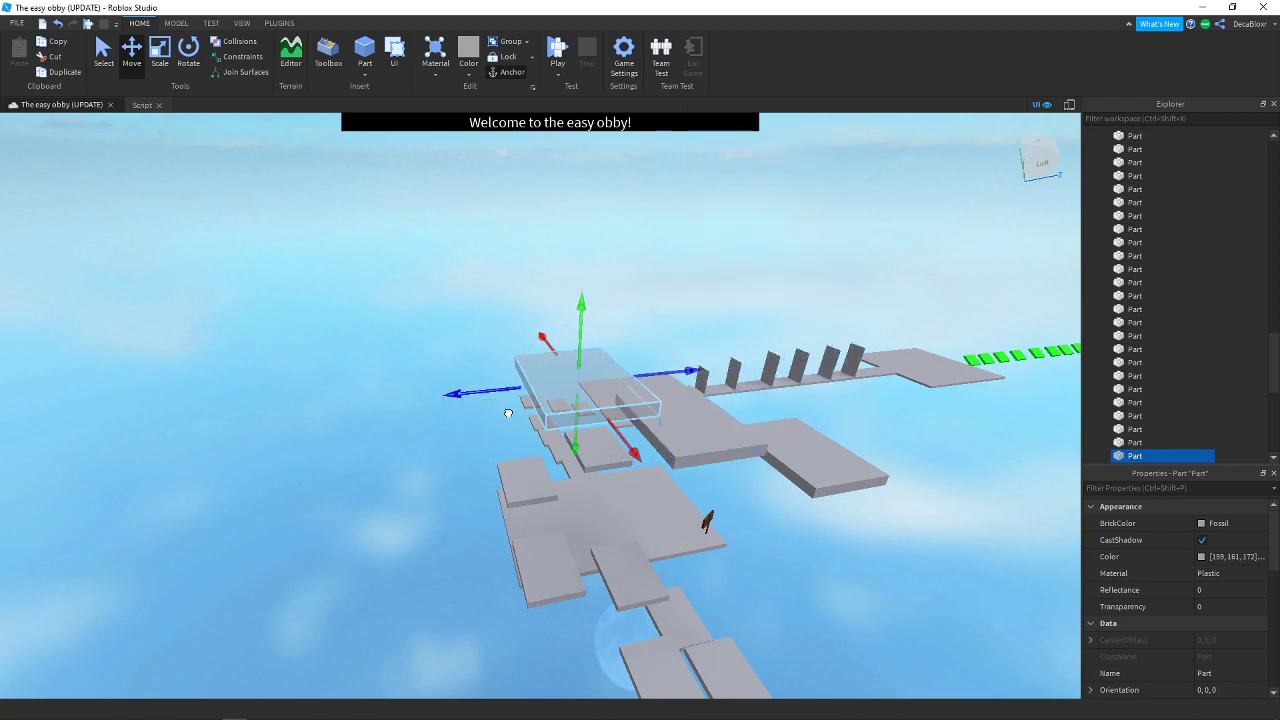
Duplicate the newest platform, raise the copy and move it along the red axis clear of the platform below
{"action": "right_click_drag", "start_coordinate": [755, 397], "coordinate": [757, 400]}
{"action": "right_click", "coordinate": [651, 443]}
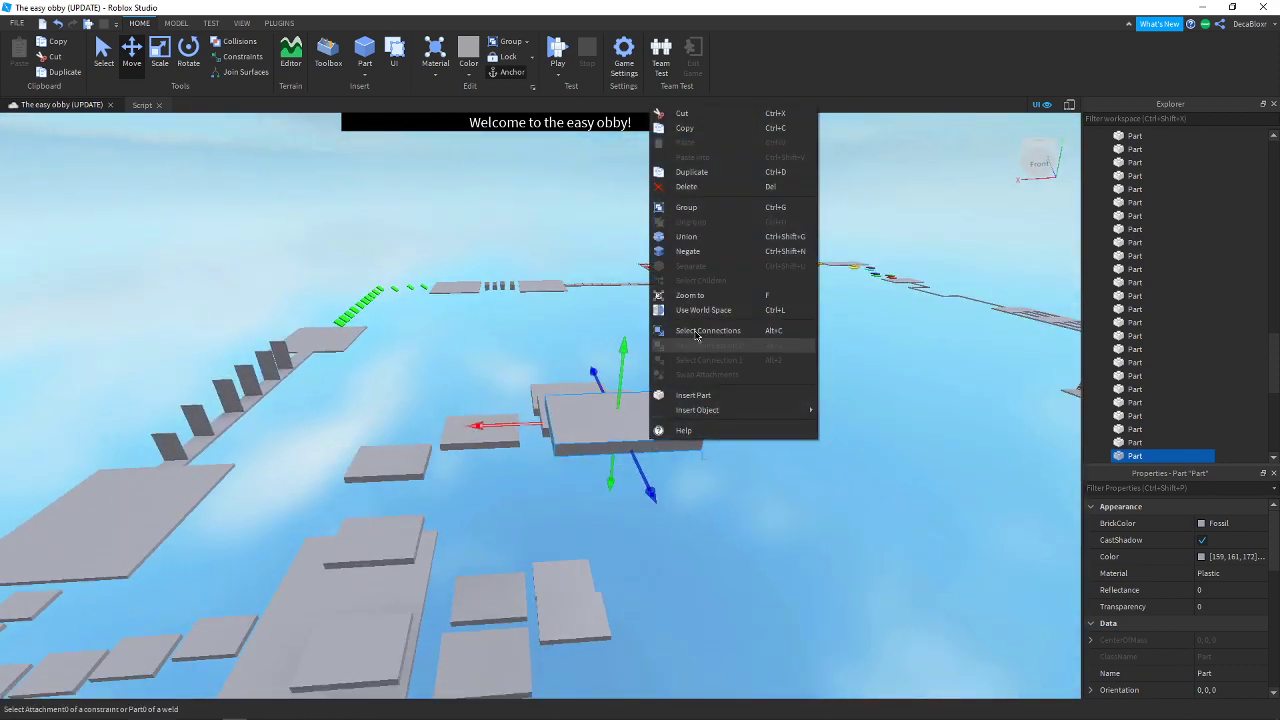
{"action": "left_click", "coordinate": [698, 173]}
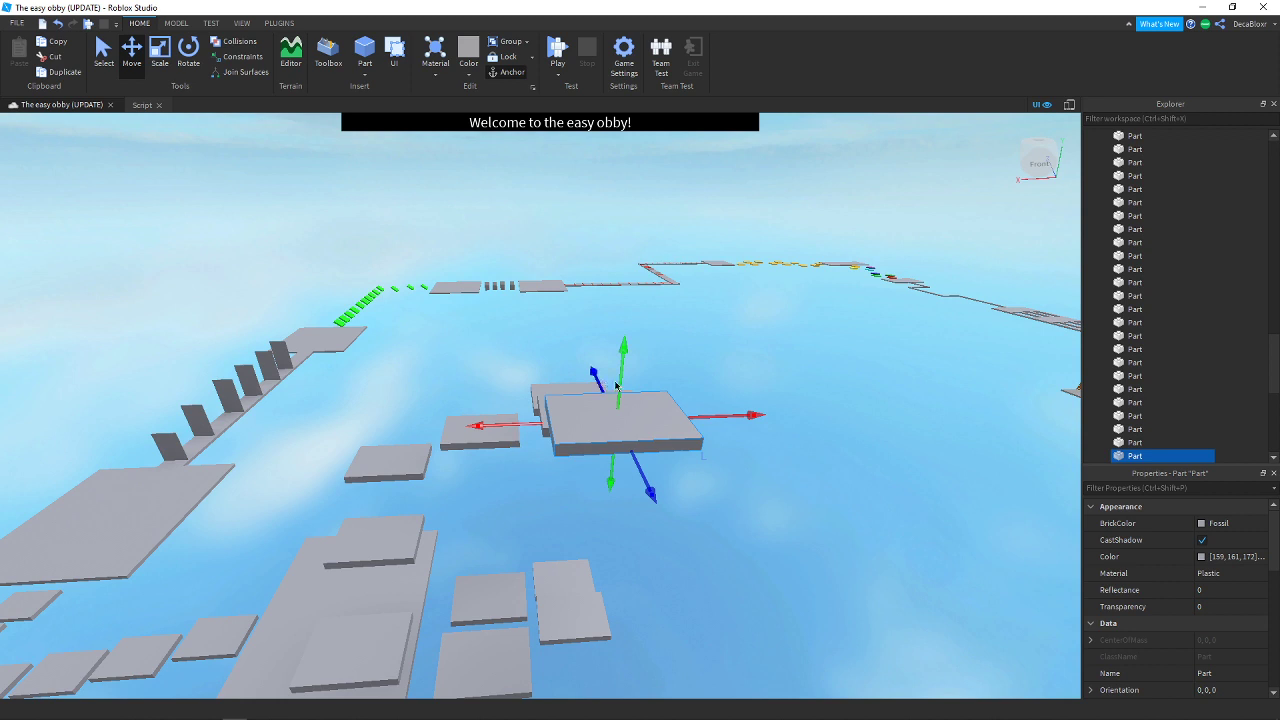
{"action": "left_click_drag", "start_coordinate": [615, 339], "coordinate": [616, 319]}
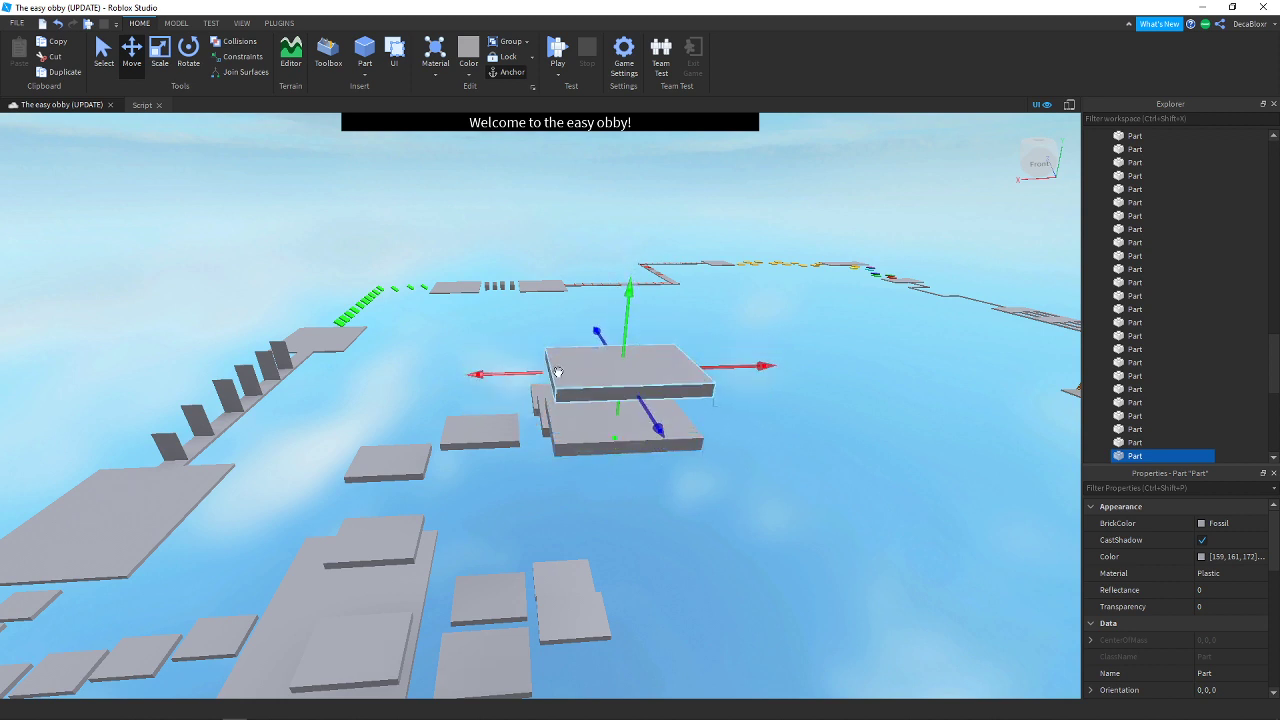
{"action": "left_click_drag", "start_coordinate": [501, 386], "coordinate": [345, 405]}
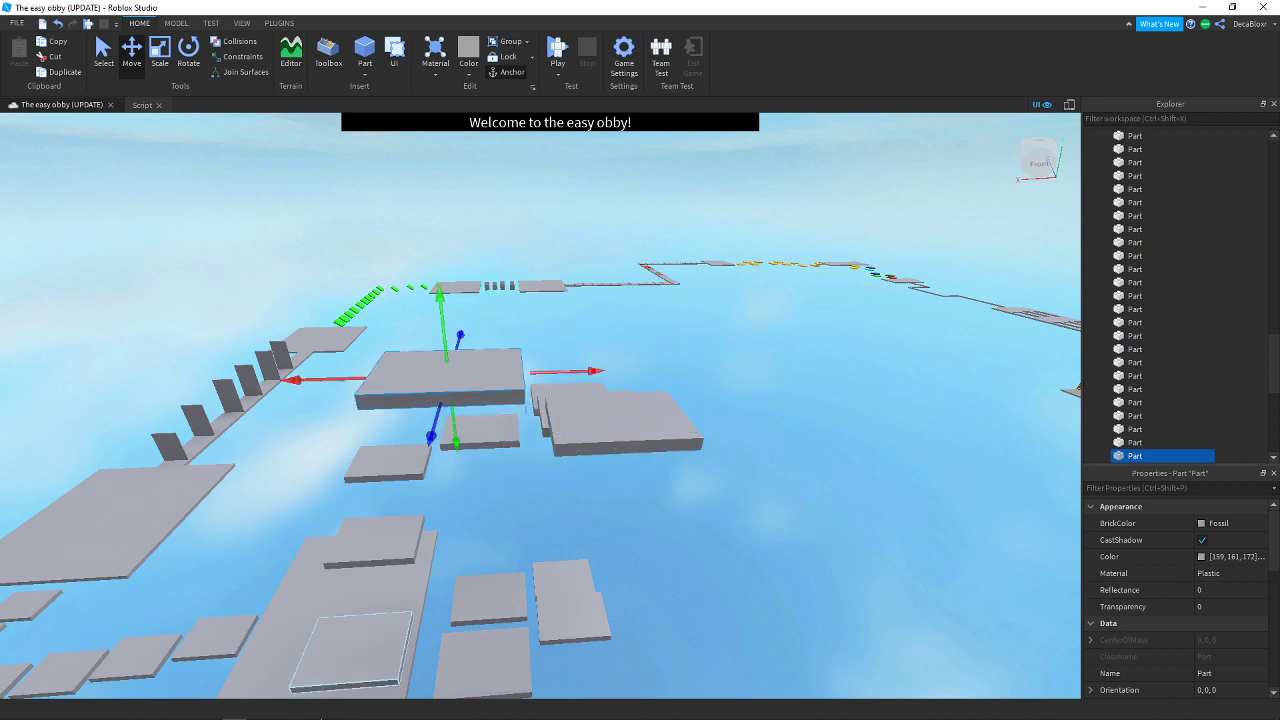
Check the recording's audio levels in OBS and return to Roblox Studio
{"action": "left_click", "coordinate": [209, 711]}
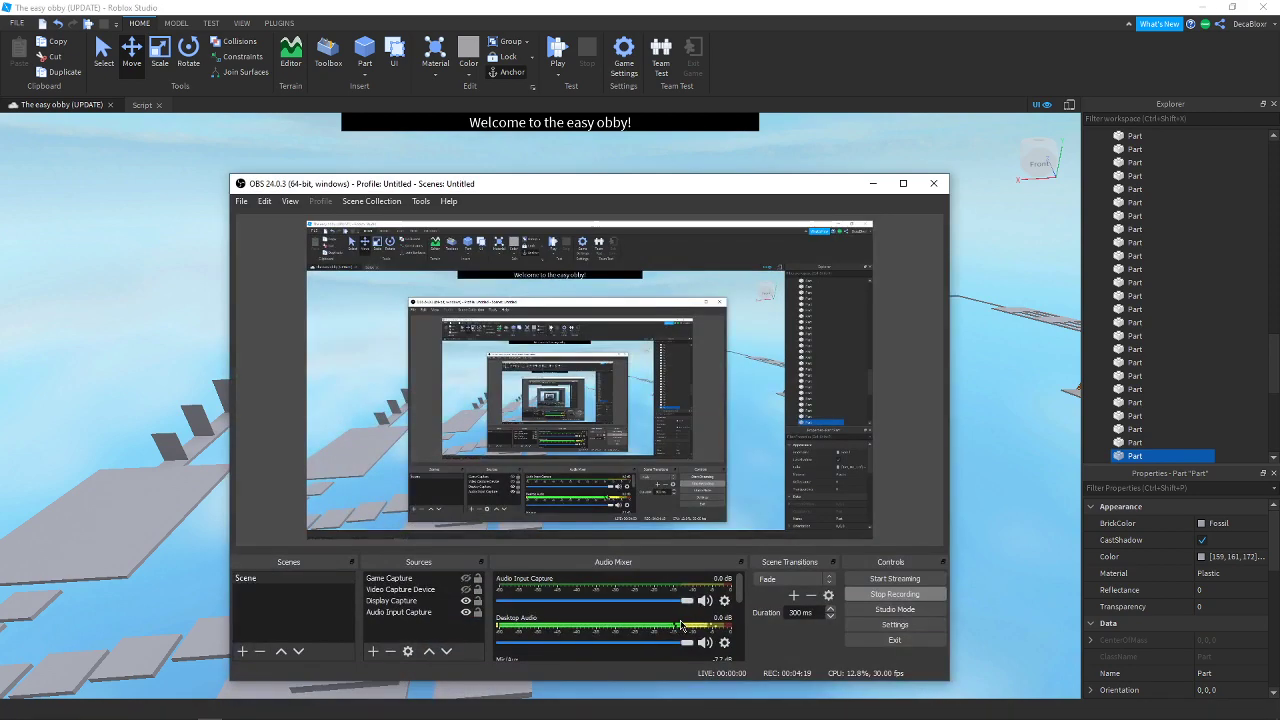
{"action": "left_click", "coordinate": [968, 438]}
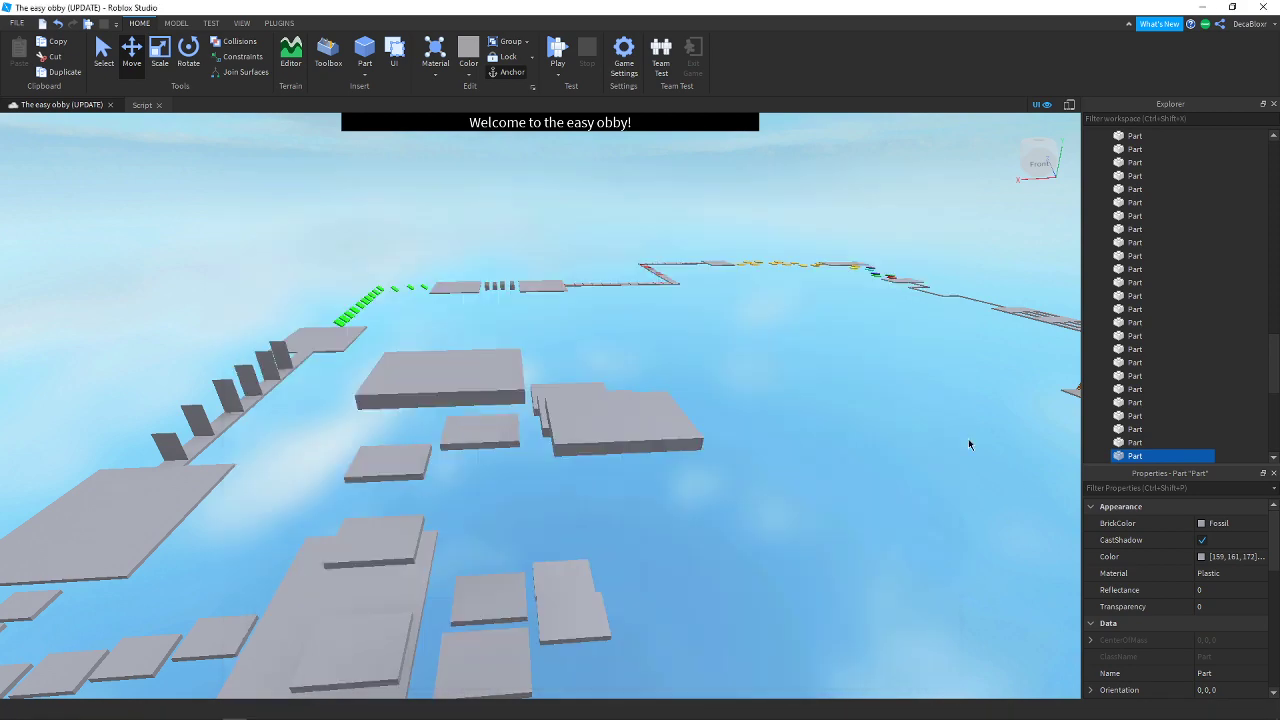
Duplicate the newest platform, raise the copy one jump higher and move it along the red axis clear of the one below
{"action": "left_click", "coordinate": [522, 405]}
{"action": "key", "text": "f"}
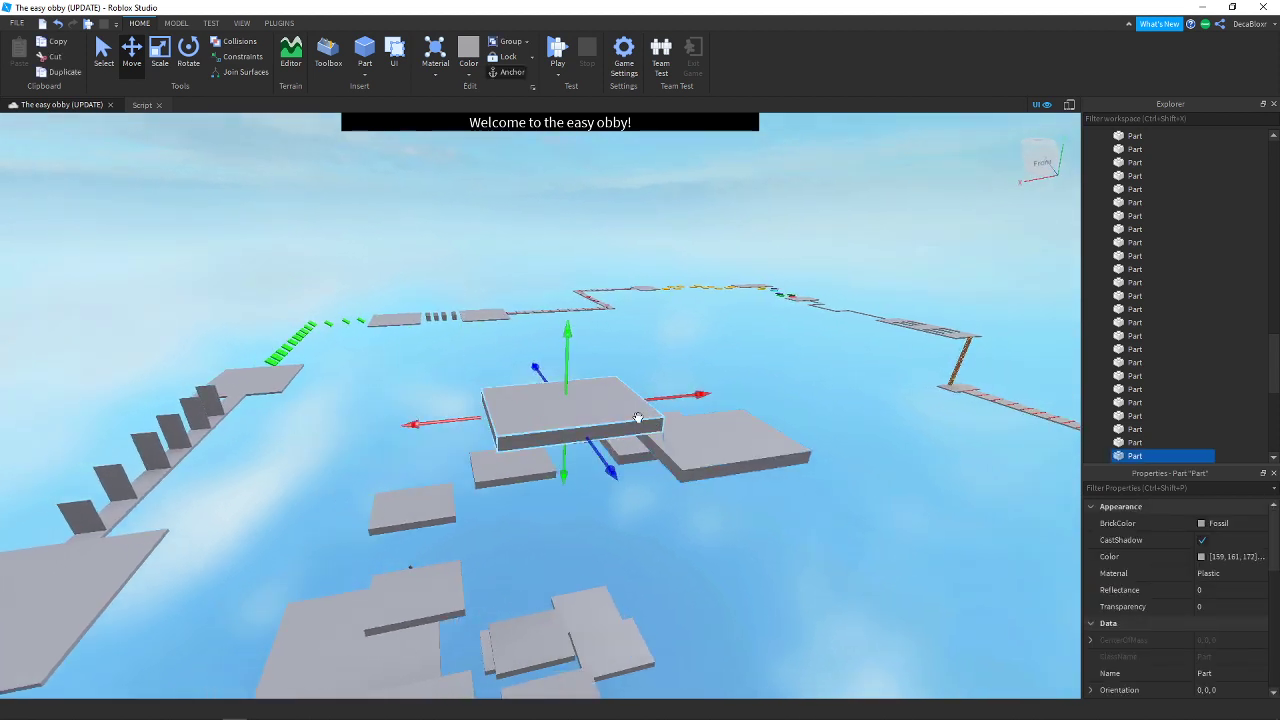
{"action": "right_click", "coordinate": [638, 418]}
{"action": "left_click", "coordinate": [706, 155]}
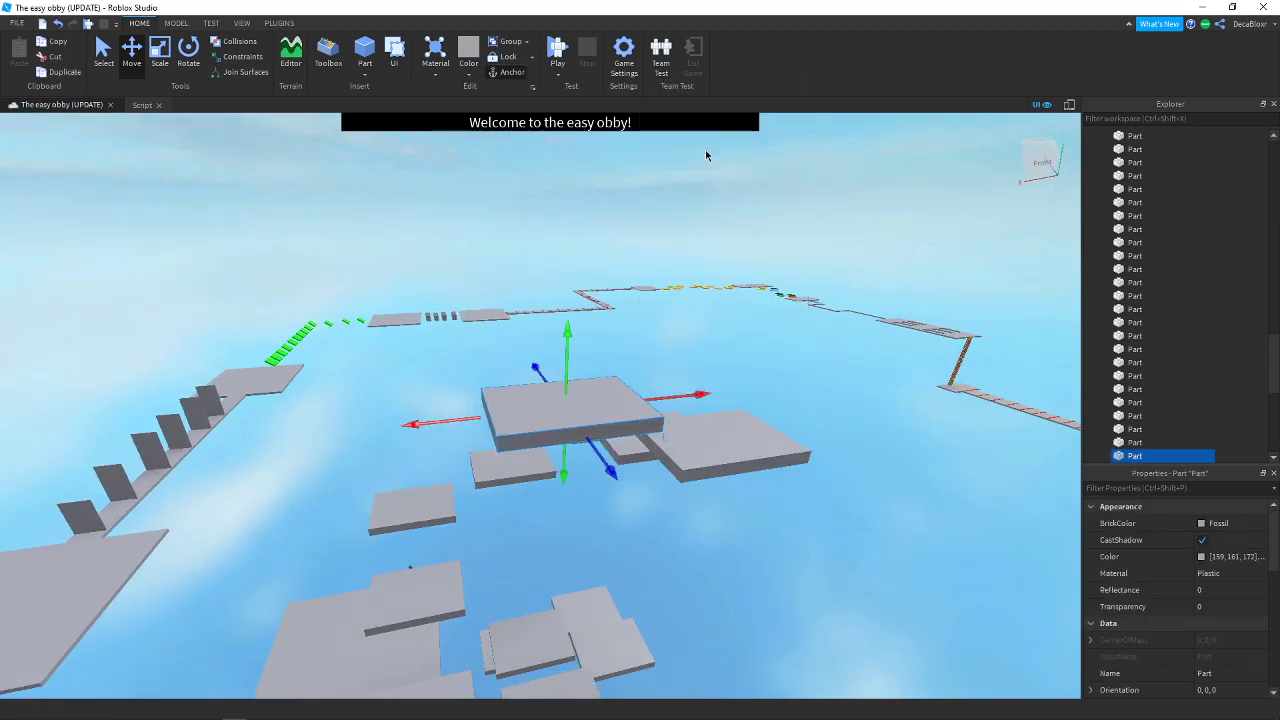
{"action": "left_click_drag", "start_coordinate": [562, 362], "coordinate": [556, 317]}
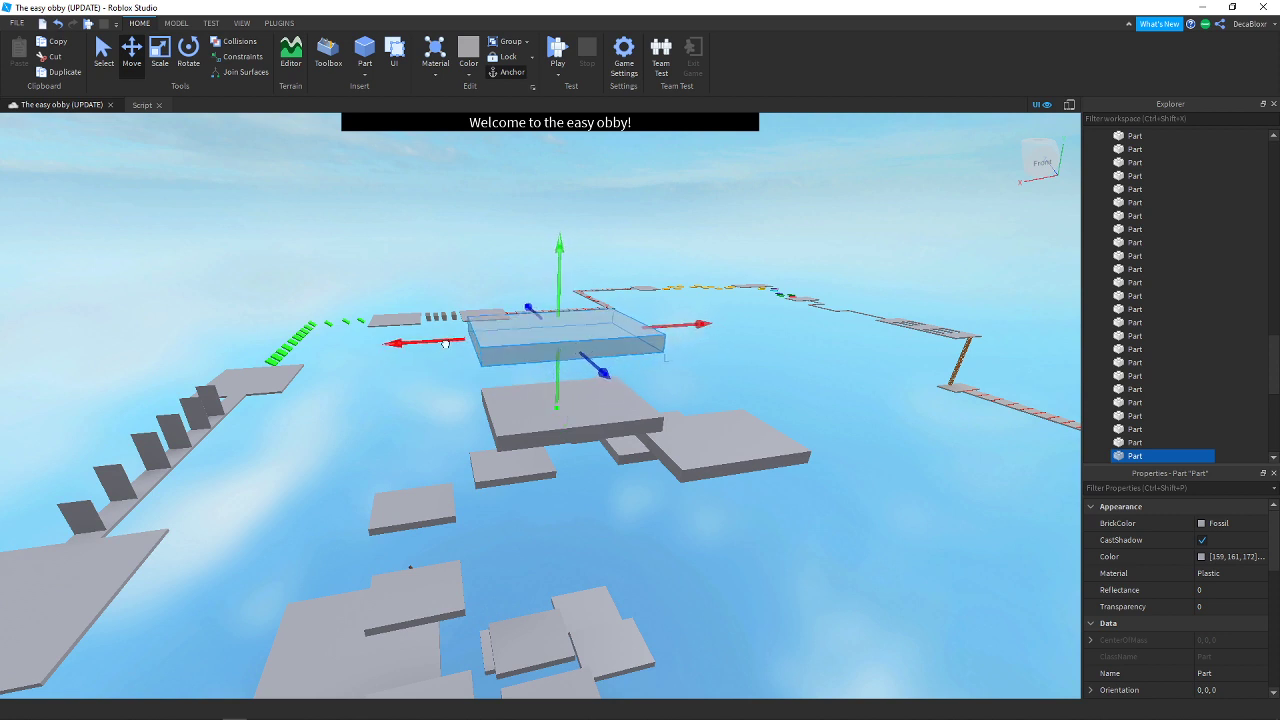
{"action": "left_click_drag", "start_coordinate": [445, 343], "coordinate": [187, 372]}
Duplicate the highest platform, move the copy along the blue axis past the original's edge and raise it one jump higher
{"action": "key", "text": "f"}
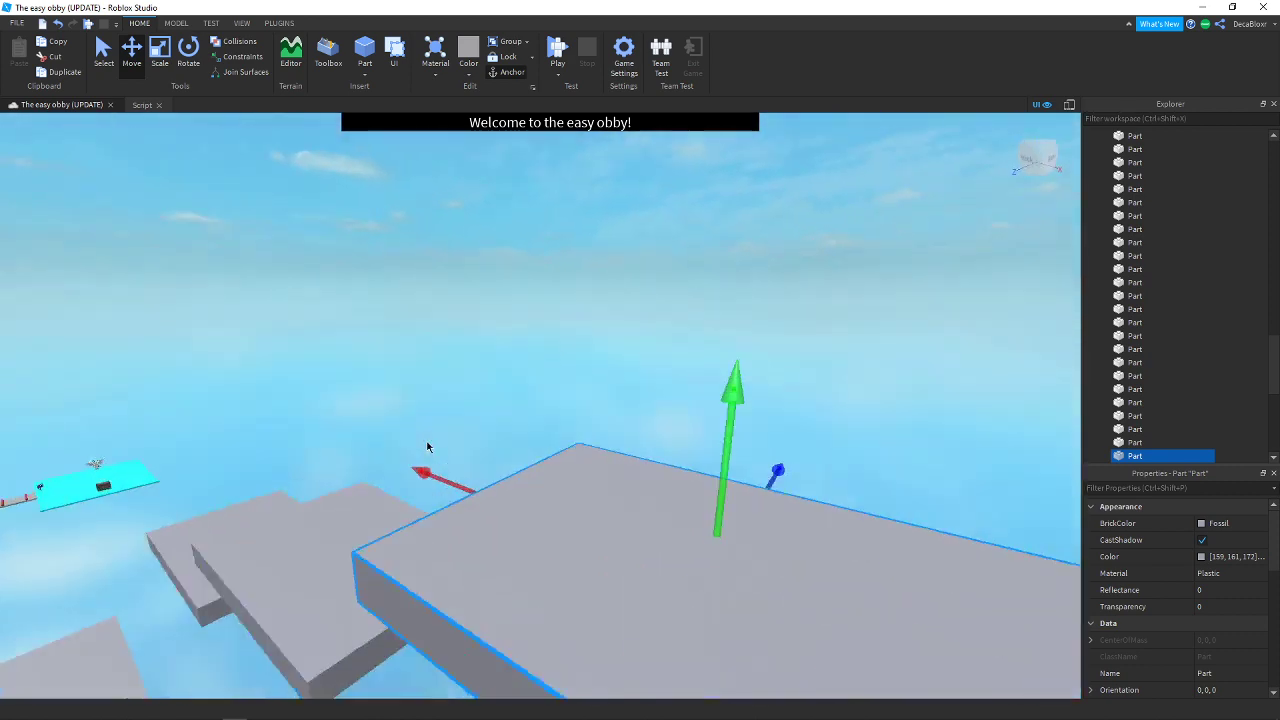
{"action": "key", "text": "s"}
{"action": "right_click_drag", "start_coordinate": [427, 446], "coordinate": [426, 445]}
{"action": "key", "text": "a"}
{"action": "key", "text": "d"}
{"action": "key", "text": "w"}
{"action": "right_click", "coordinate": [393, 391]}
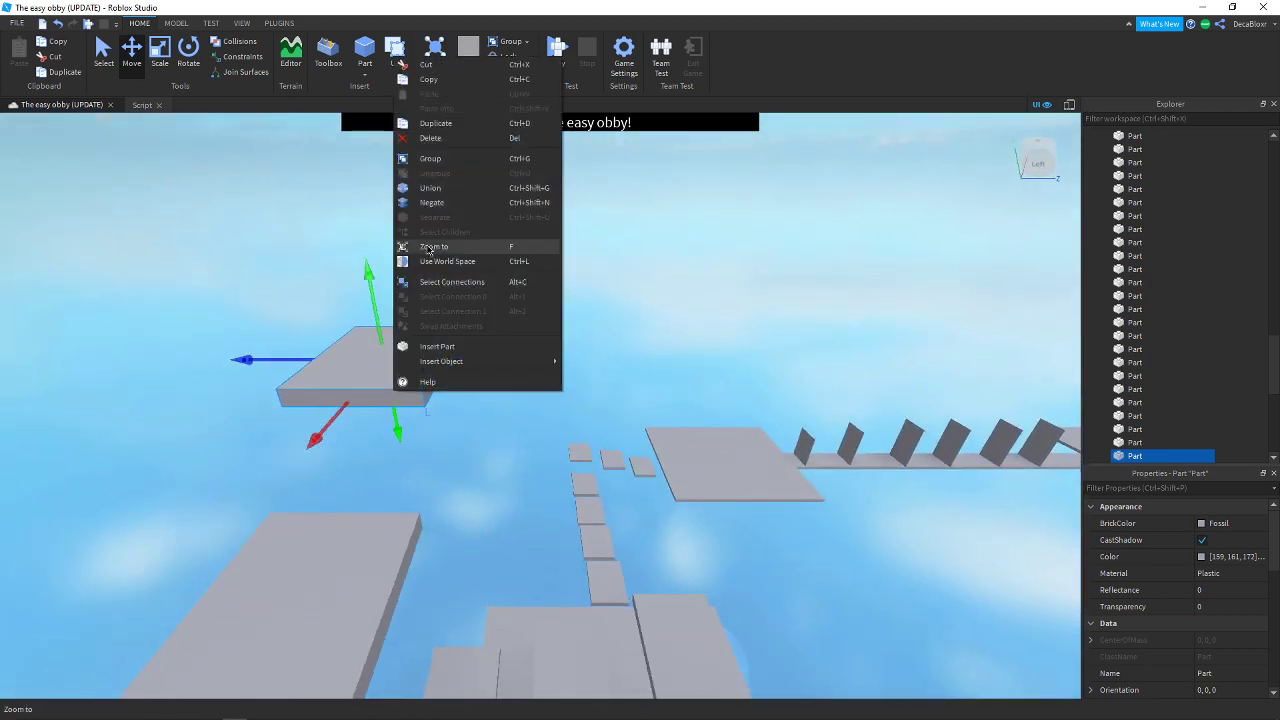
{"action": "left_click", "coordinate": [448, 124]}
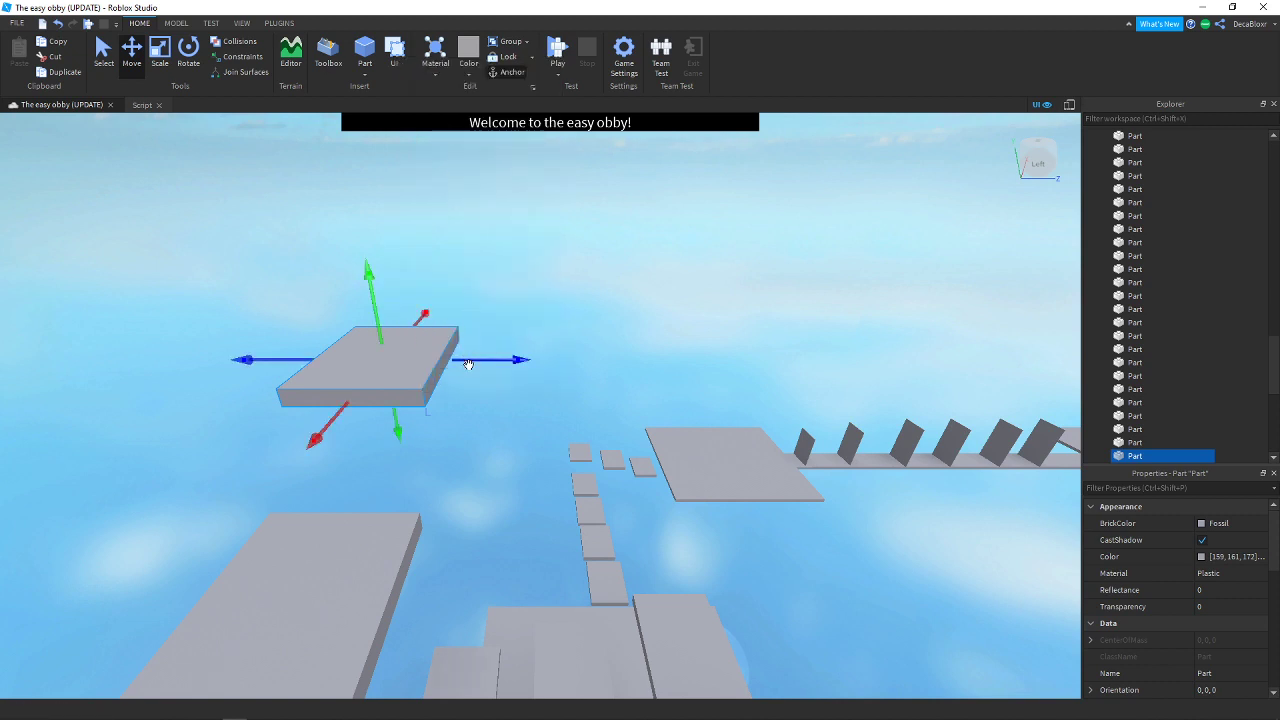
{"action": "left_click_drag", "start_coordinate": [566, 369], "coordinate": [626, 367]}
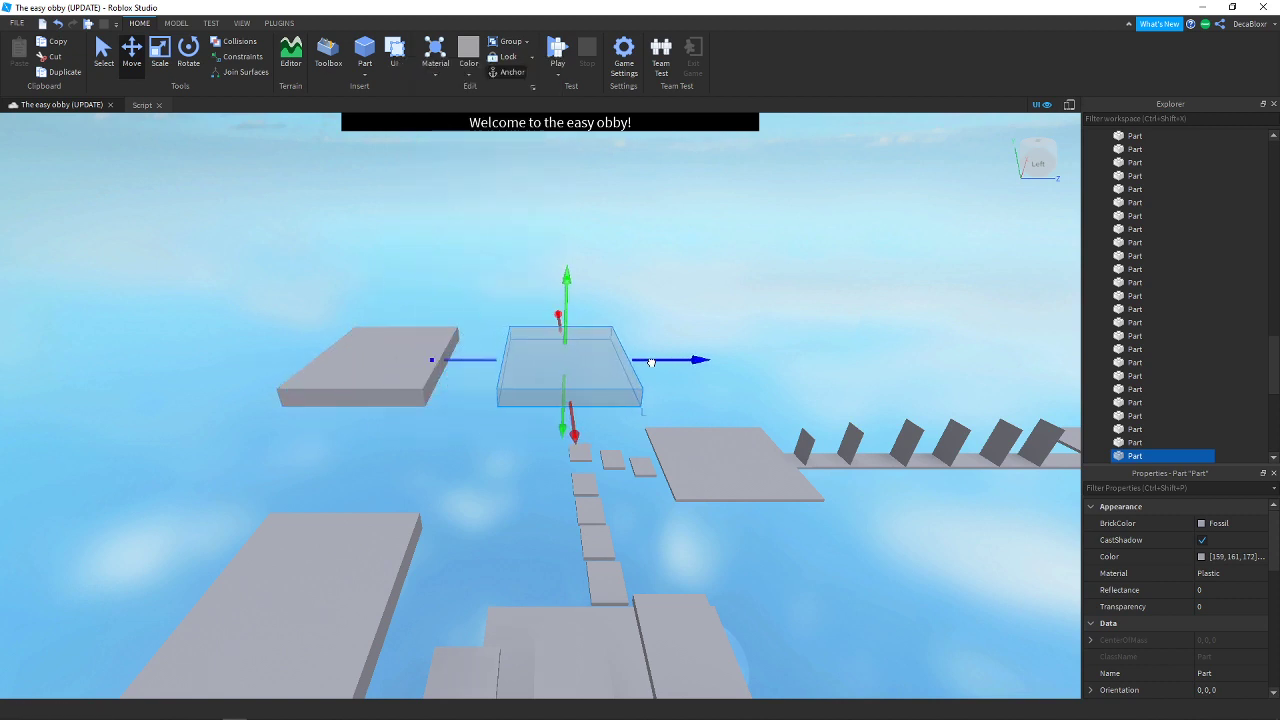
{"action": "left_click_drag", "start_coordinate": [576, 331], "coordinate": [565, 263]}
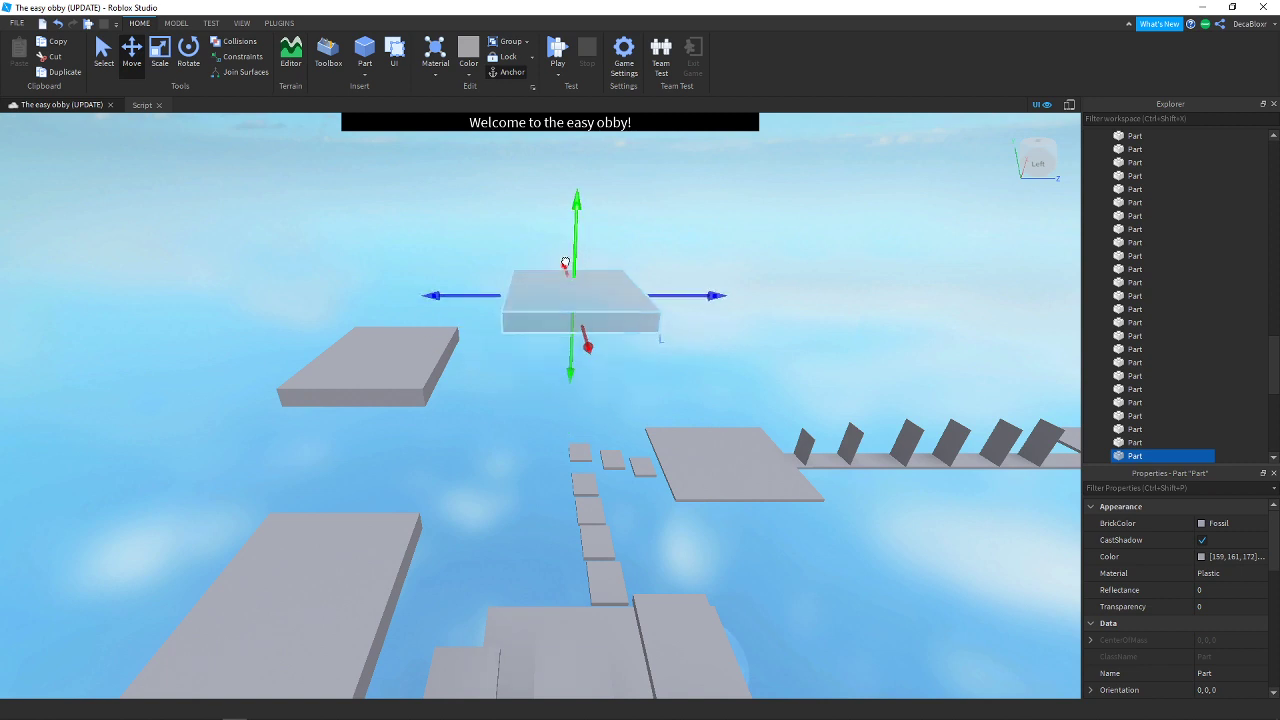
Add another duplicate of the top platform, shift it along the blue axis to leave a gap and raise it
{"action": "key", "text": "a"}
{"action": "key", "text": "d"}
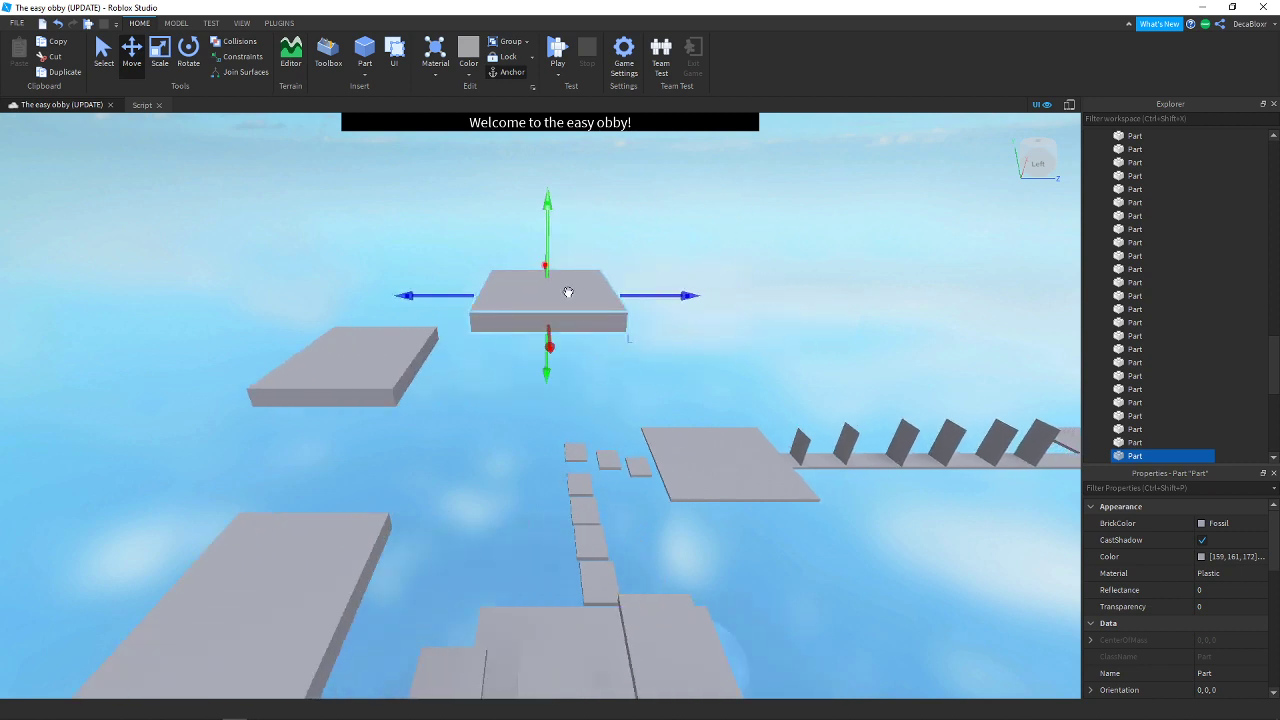
{"action": "right_click", "coordinate": [568, 292]}
{"action": "left_click", "coordinate": [641, 370]}
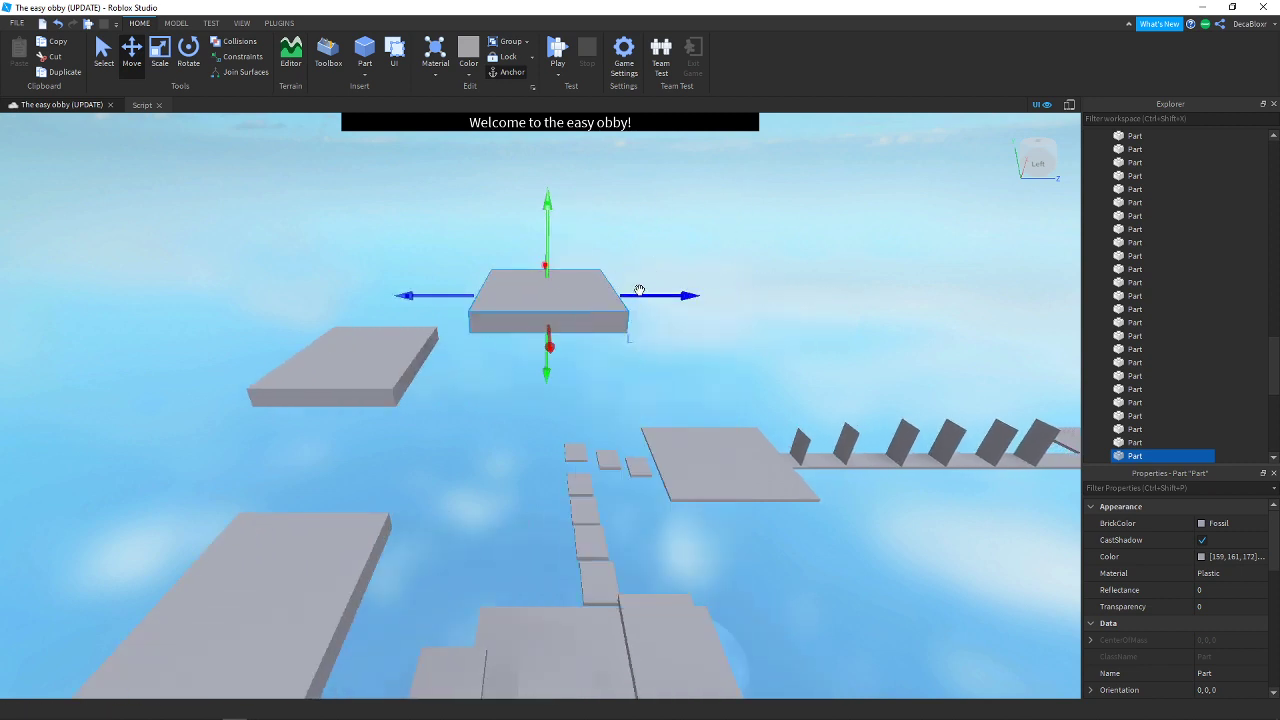
{"action": "key", "text": "d"}
{"action": "left_click_drag", "start_coordinate": [593, 296], "coordinate": [762, 297]}
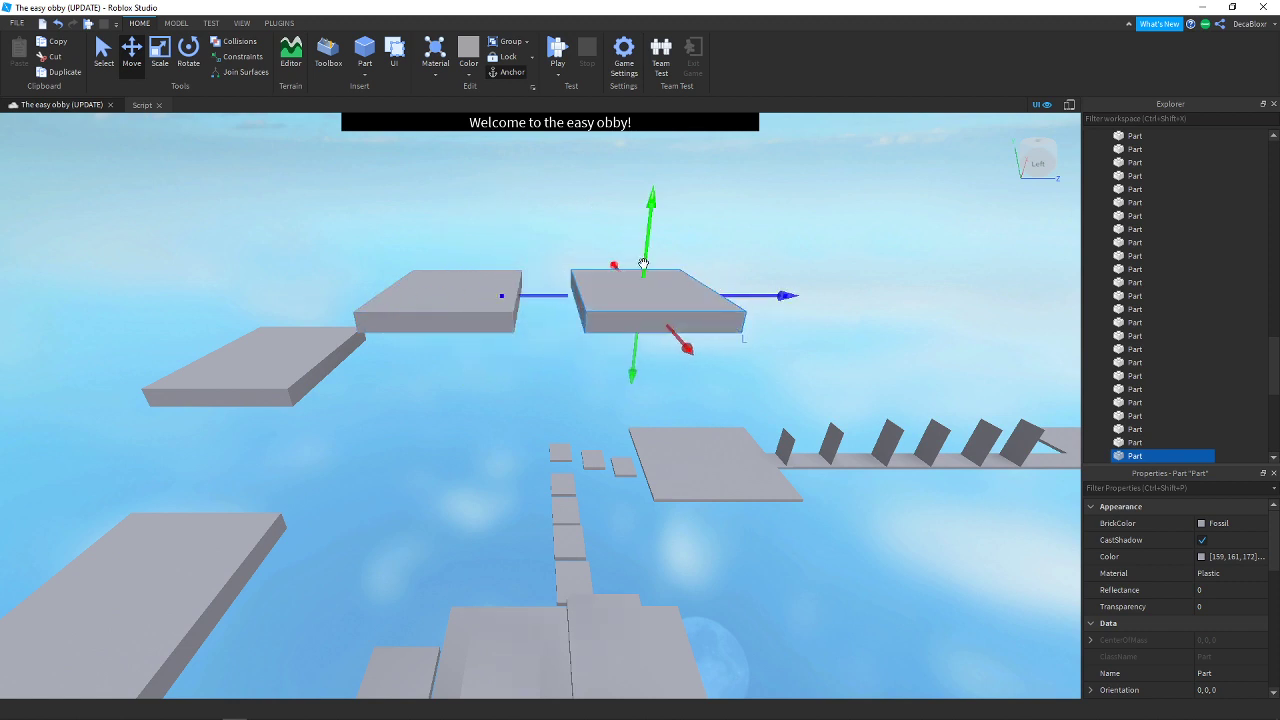
{"action": "left_click_drag", "start_coordinate": [643, 263], "coordinate": [645, 196]}
Duplicate the newest raised platform again, lift the copy and place it beyond the original along the blue axis
{"action": "right_click_drag", "start_coordinate": [735, 380], "coordinate": [735, 380]}
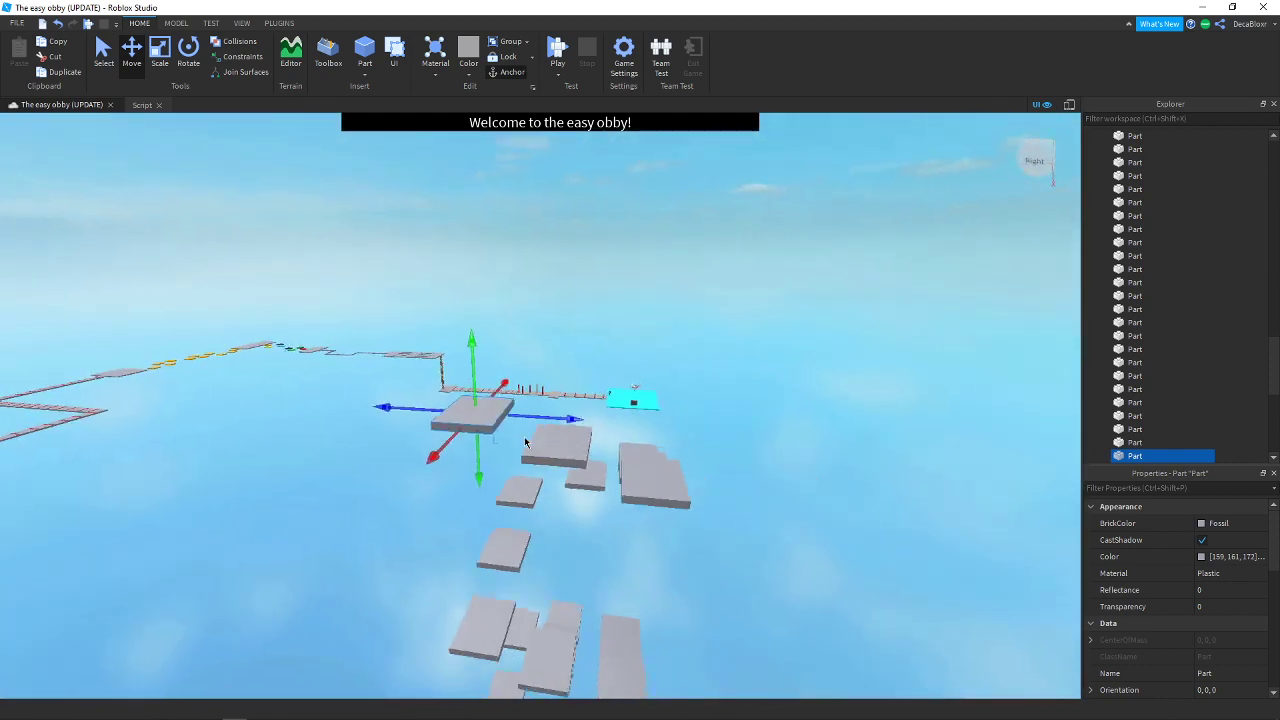
{"action": "right_click_drag", "start_coordinate": [714, 485], "coordinate": [713, 482]}
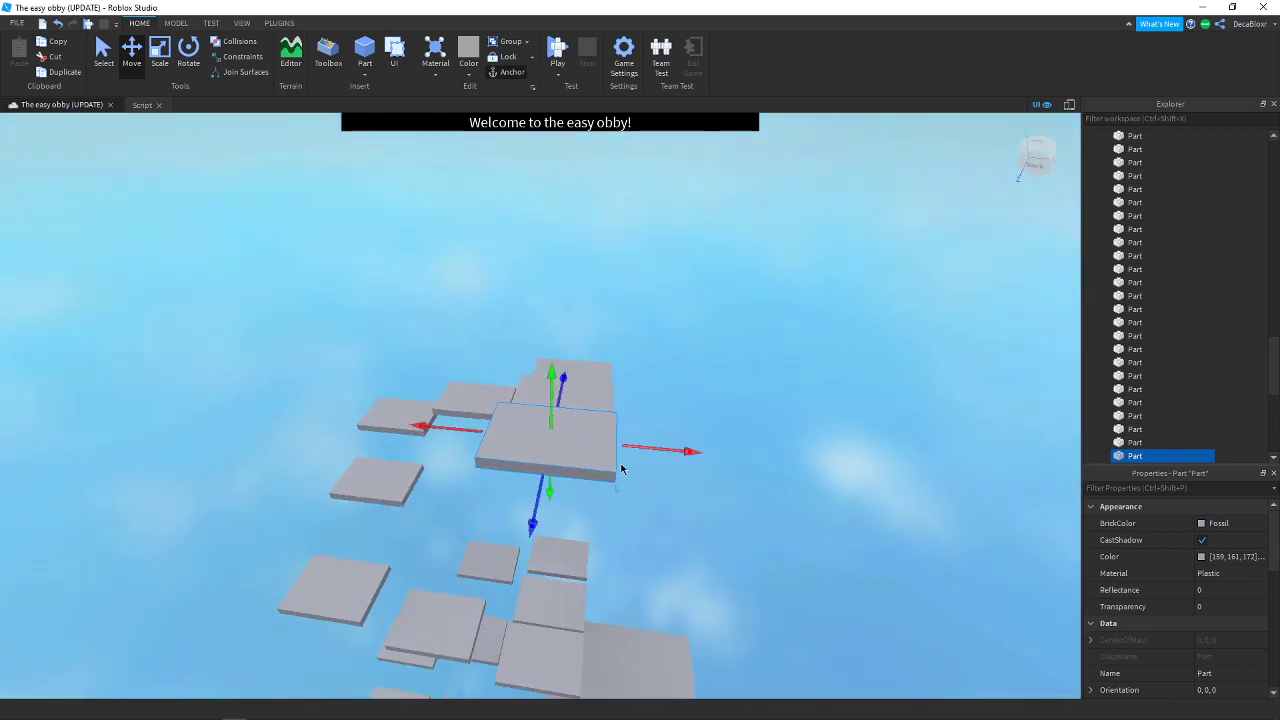
{"action": "right_click", "coordinate": [595, 444]}
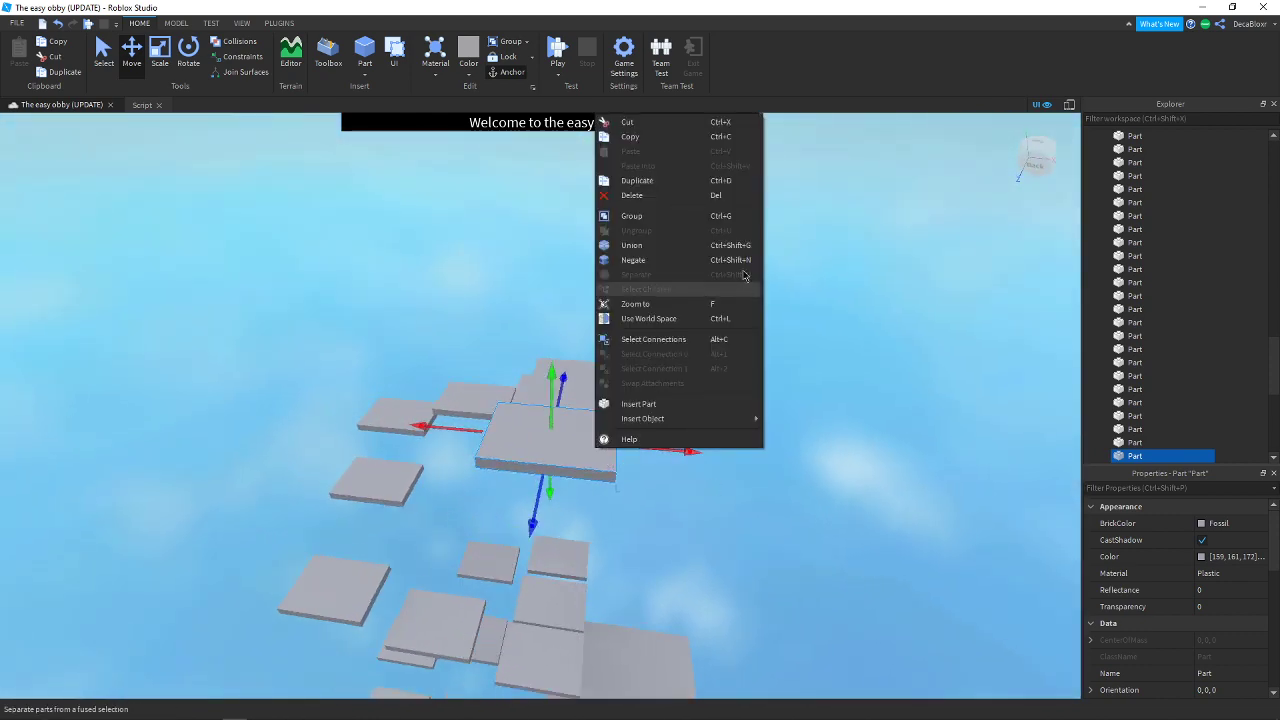
{"action": "left_click", "coordinate": [665, 188]}
{"action": "left_click_drag", "start_coordinate": [549, 367], "coordinate": [549, 361]}
Scale the newest platform along the red axis into a long slab
{"action": "right_click_drag", "start_coordinate": [680, 417], "coordinate": [739, 446]}
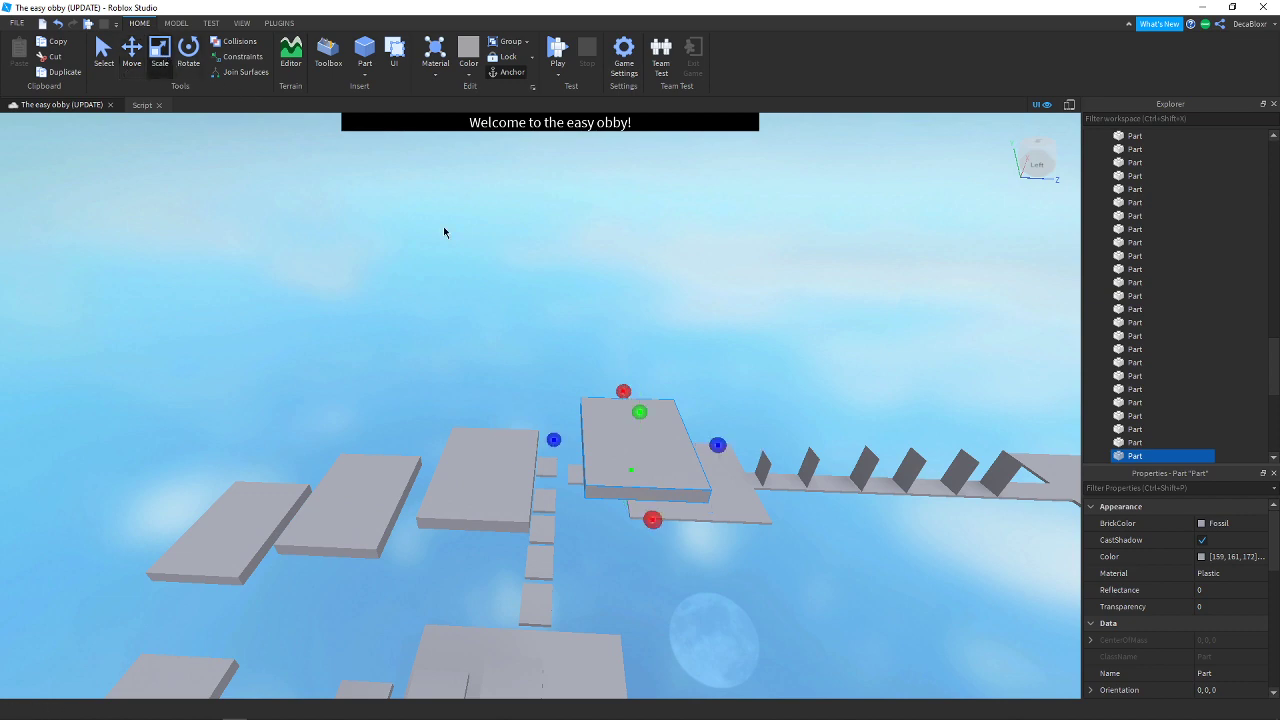
{"action": "key", "text": "a"}
{"action": "right_click_drag", "start_coordinate": [648, 371], "coordinate": [648, 373]}
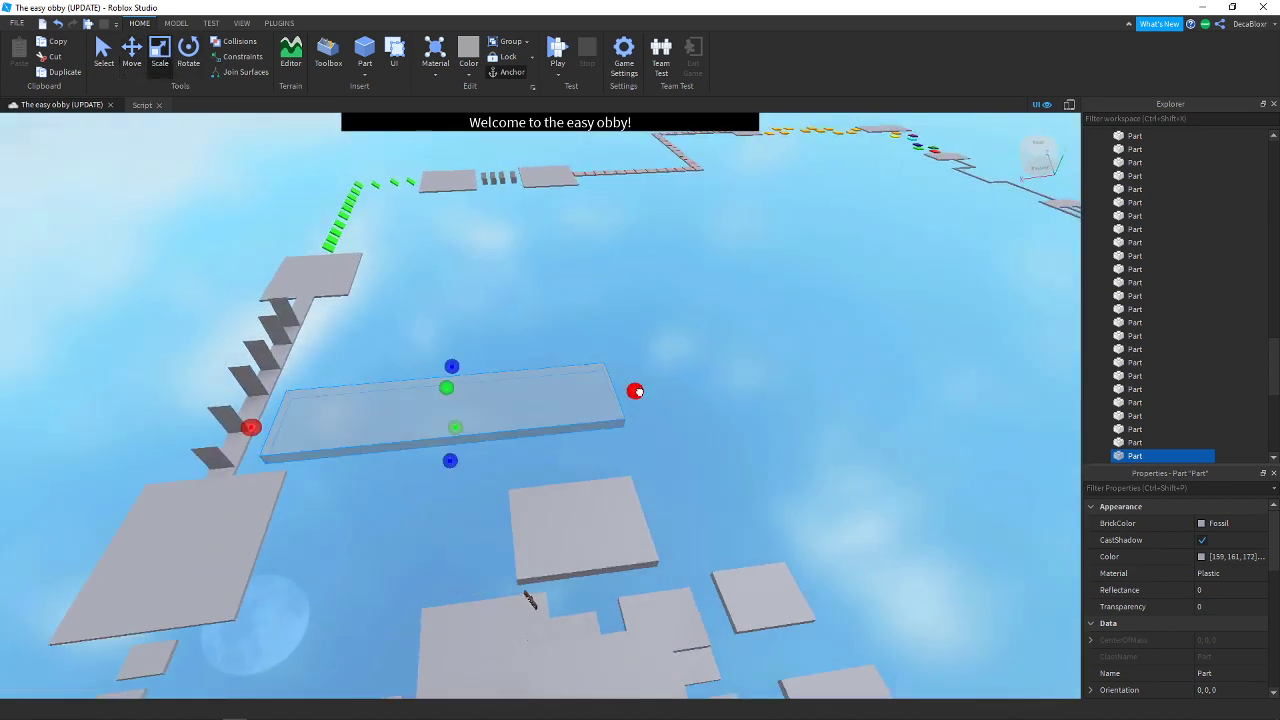
Widen the long slab along the blue axis and trim its red-axis length to form a large landing platform
{"action": "right_click_drag", "start_coordinate": [868, 372], "coordinate": [737, 449]}
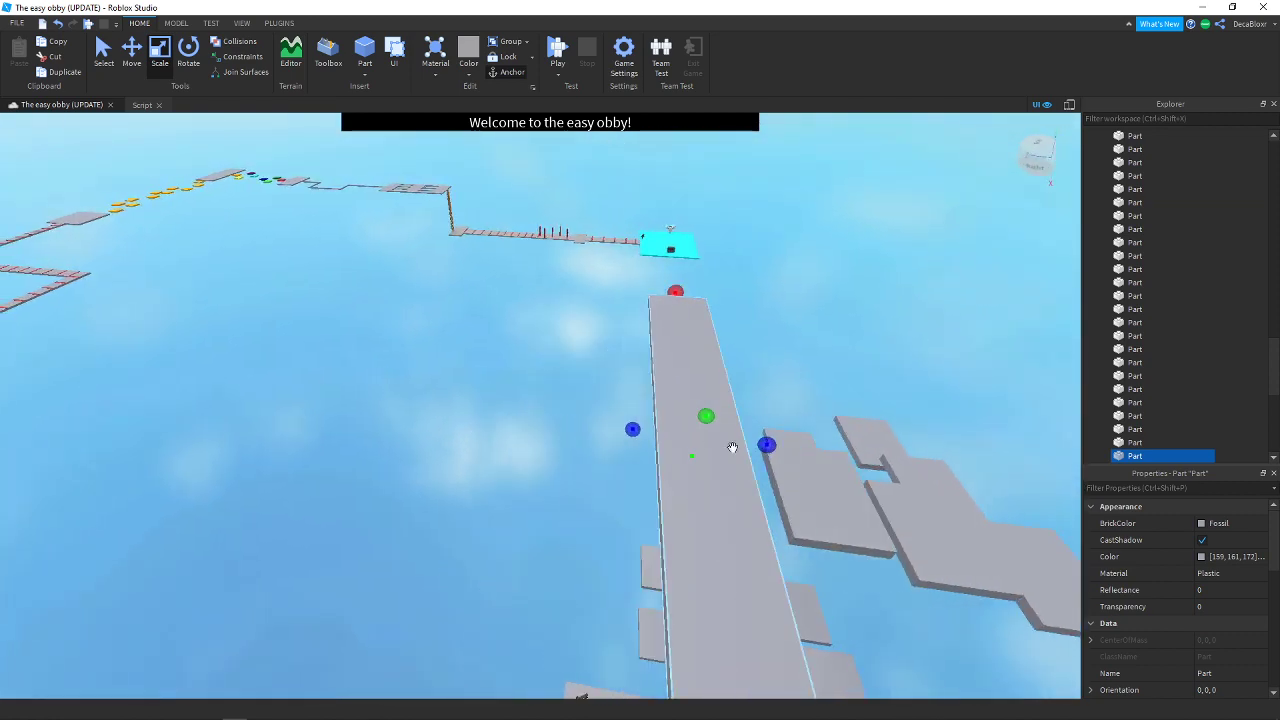
{"action": "left_click_drag", "start_coordinate": [632, 430], "coordinate": [466, 400]}
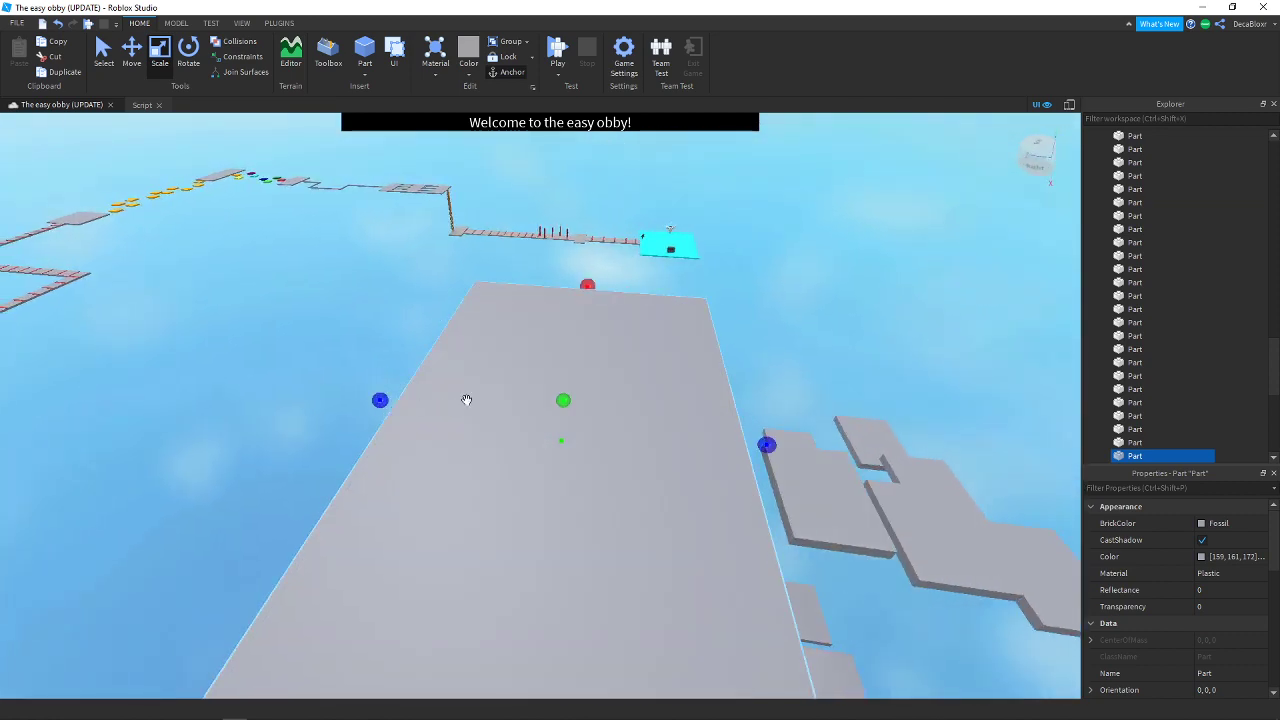
{"action": "left_click_drag", "start_coordinate": [589, 287], "coordinate": [585, 317]}
{"action": "key", "text": "a"}
{"action": "right_click_drag", "start_coordinate": [763, 378], "coordinate": [762, 378]}
{"action": "left_click_drag", "start_coordinate": [704, 421], "coordinate": [669, 422]}
{"action": "key", "text": "a"}
{"action": "right_click_drag", "start_coordinate": [715, 391], "coordinate": [715, 391]}
{"action": "key", "text": "s"}
{"action": "left_click", "coordinate": [708, 354]}
Start a playtest of the obby
{"action": "right_click_drag", "start_coordinate": [791, 412], "coordinate": [790, 411]}
{"action": "key", "text": "w"}
{"action": "key", "text": "w"}
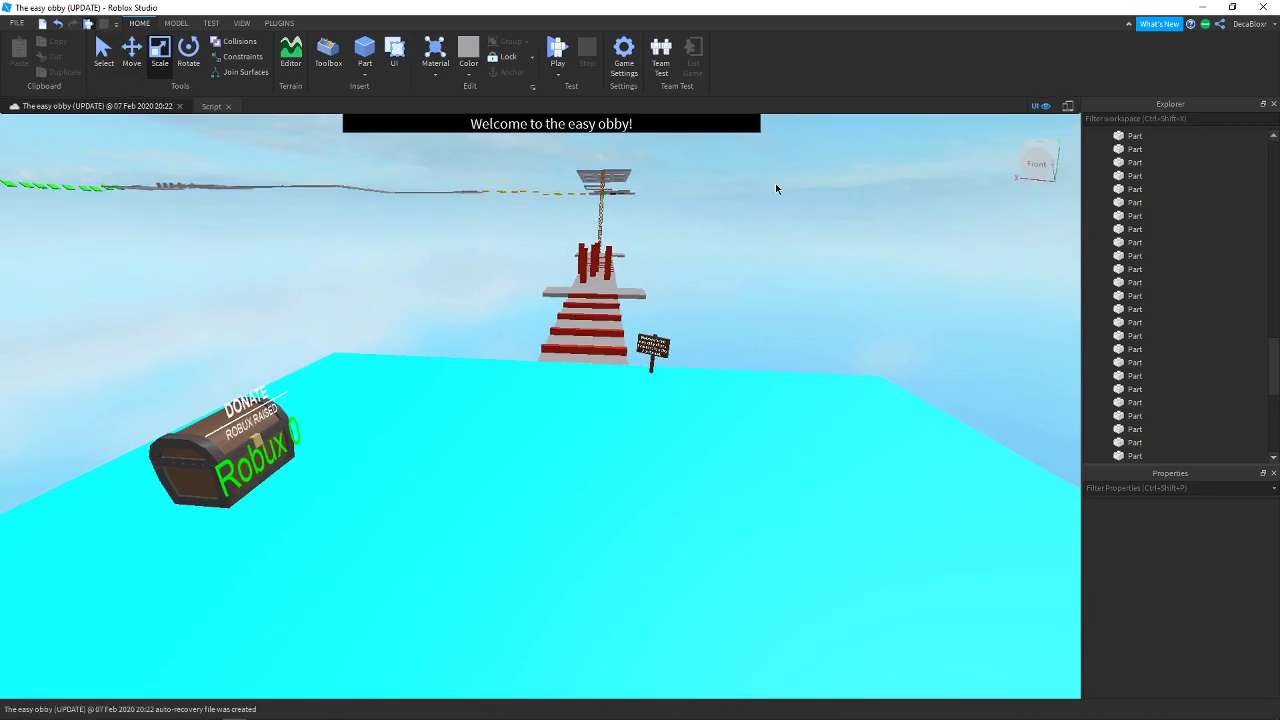
{"action": "key", "text": "F5"}
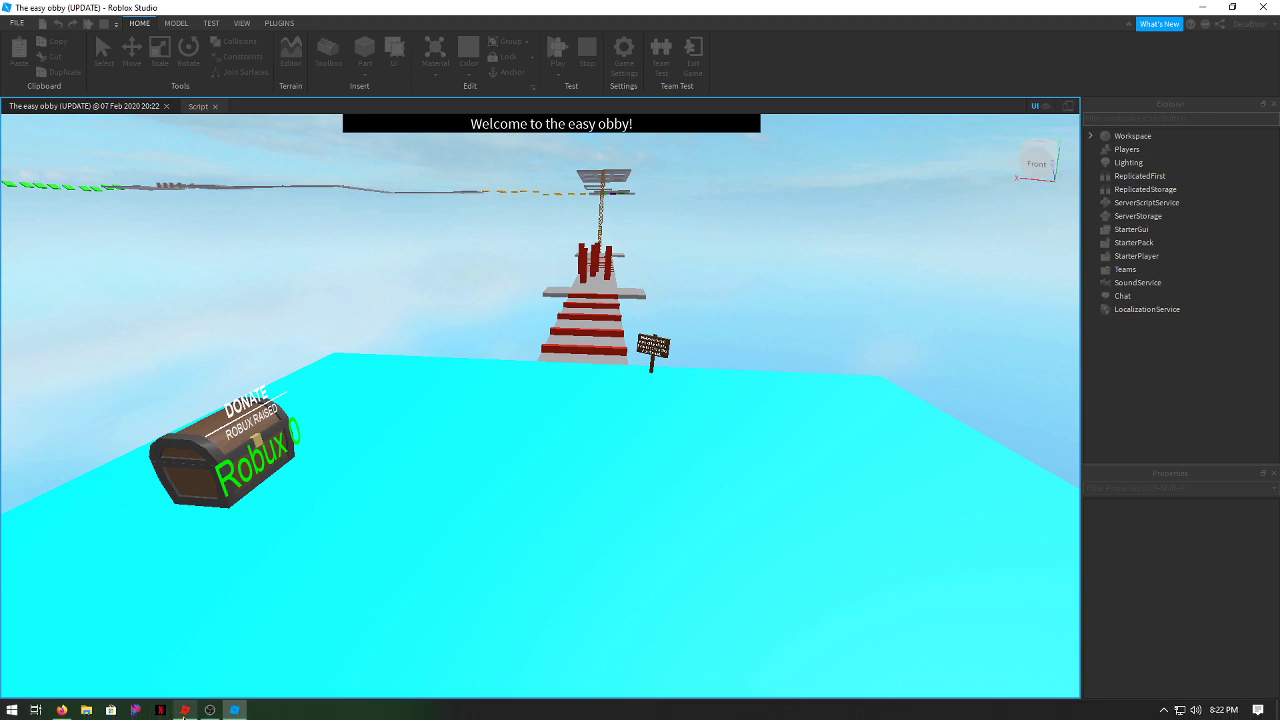
Switch to Firefox to show the title of the background song on YouTube, and return to Roblox Studio
{"action": "mouse_move", "coordinate": [190, 716]}
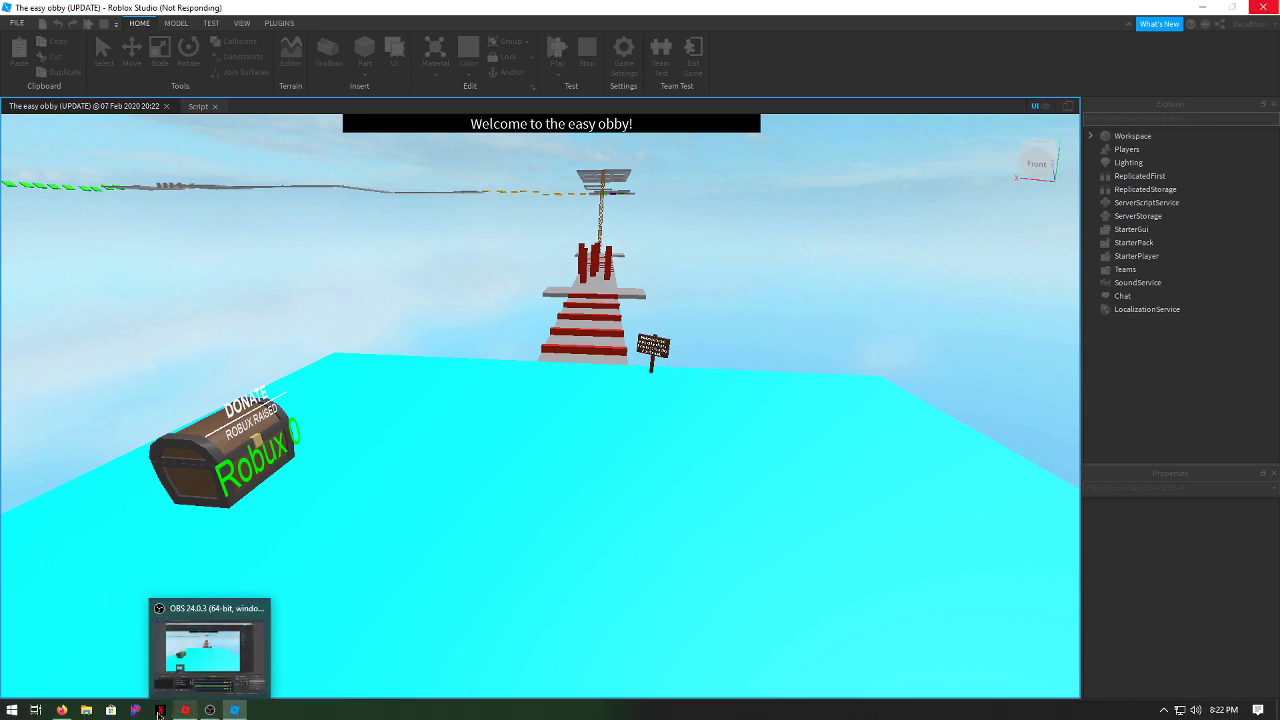
{"action": "left_click", "coordinate": [61, 710]}
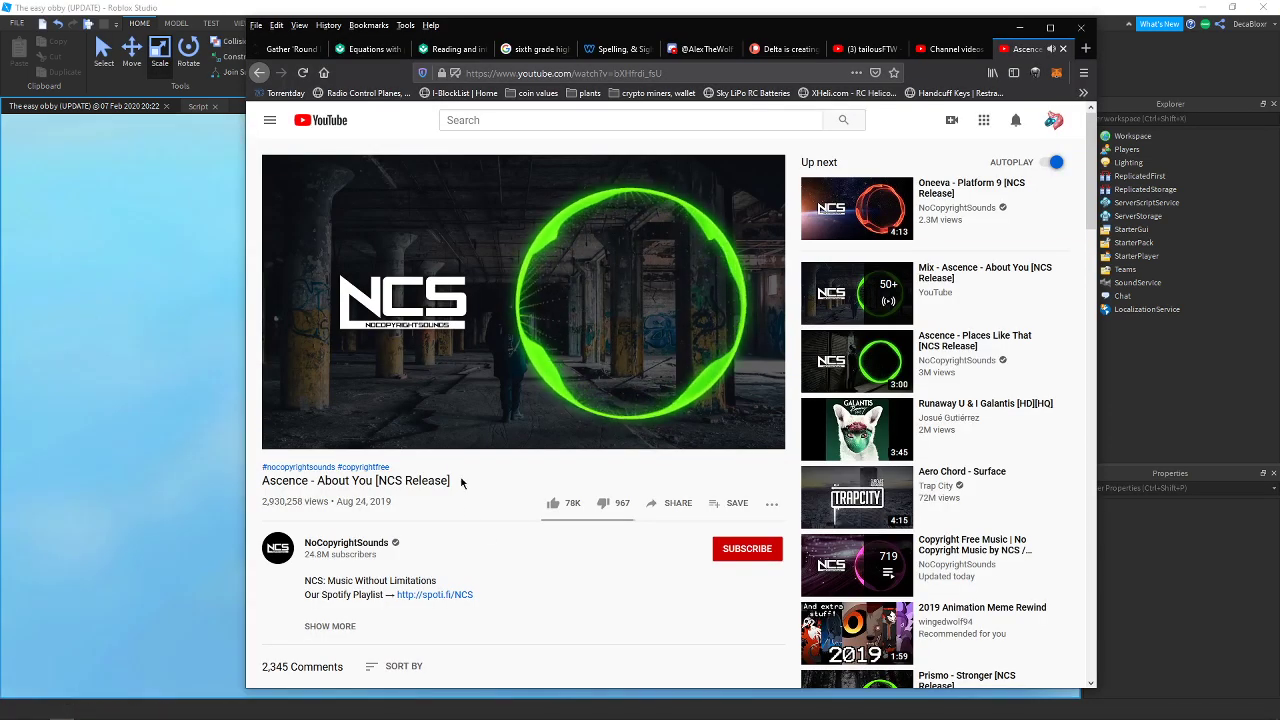
{"action": "mouse_move", "coordinate": [259, 481]}
{"action": "left_mouse_down"}
{"action": "mouse_move", "coordinate": [422, 482]}
{"action": "mouse_move", "coordinate": [257, 480]}
{"action": "left_mouse_up"}
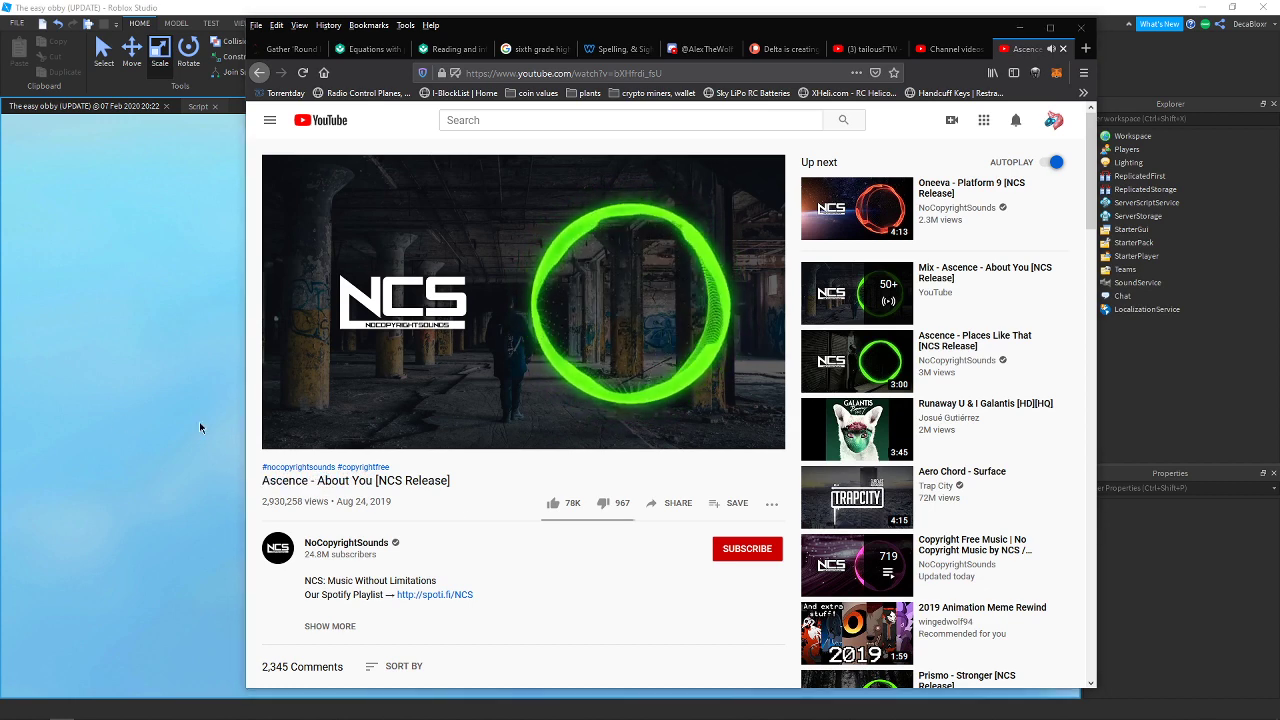
{"action": "left_click", "coordinate": [115, 424]}
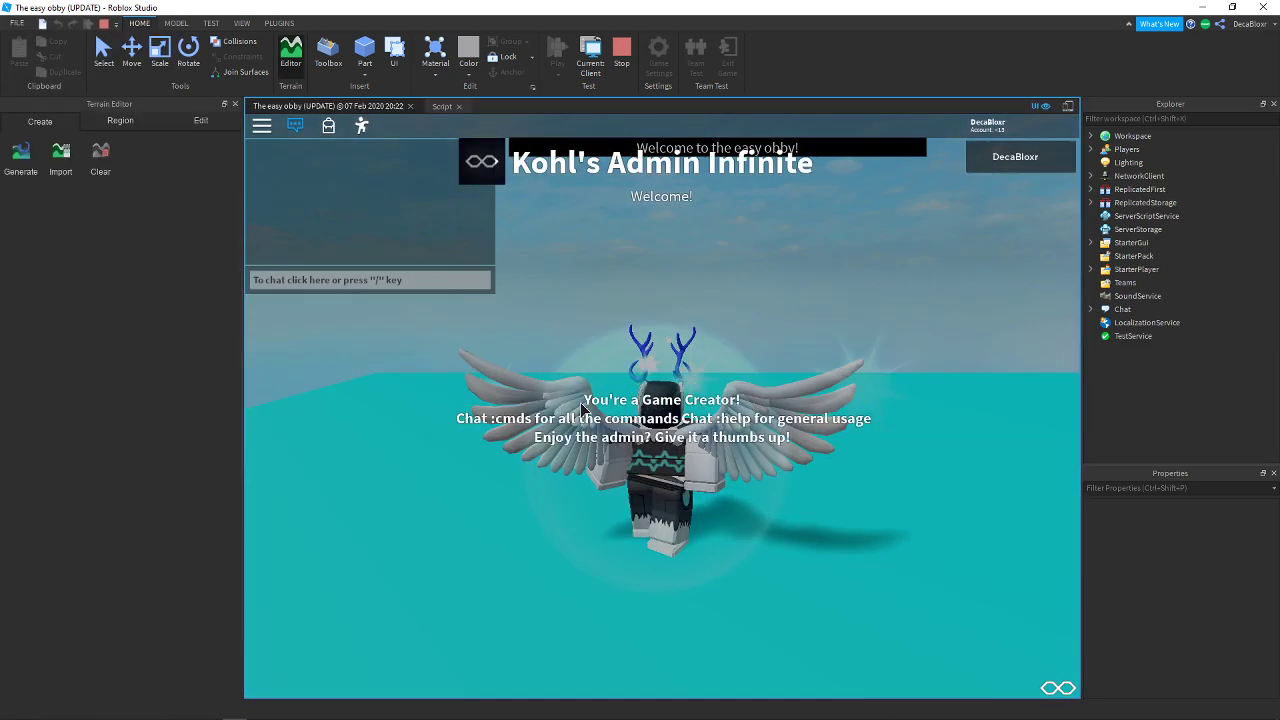
Enable flight in the playtest with the chat command ":fly" and fly the character to the large grey end platform
{"action": "left_click", "coordinate": [441, 106]}
{"action": "left_click", "coordinate": [356, 108]}
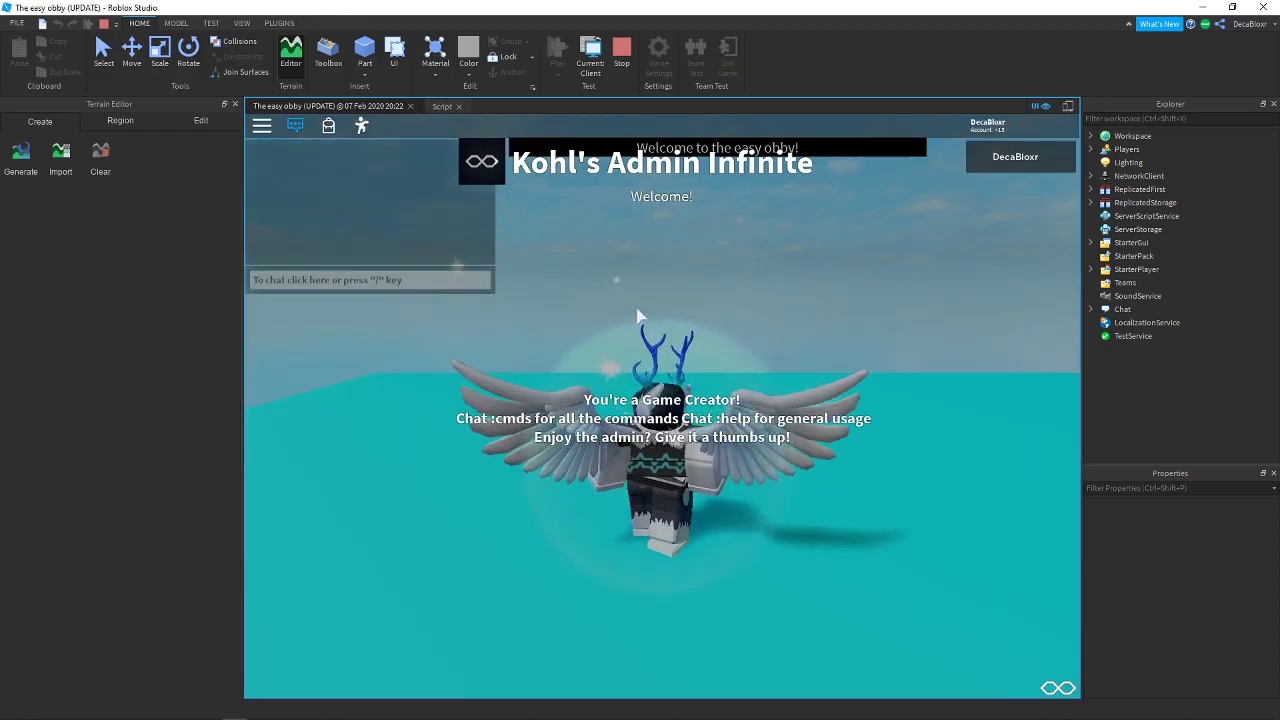
{"action": "right_click_drag", "start_coordinate": [641, 316], "coordinate": [641, 316]}
{"action": "key", "text": "w"}
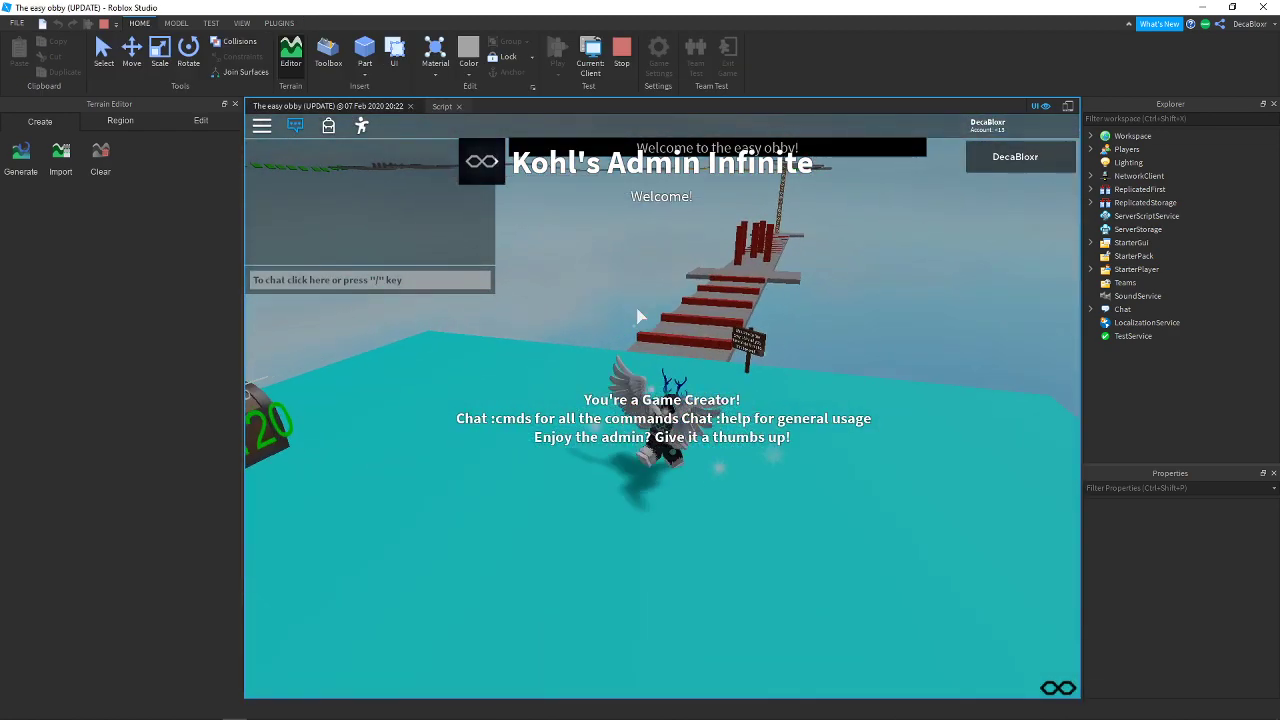
{"action": "type", "text": ":fly"}
{"action": "key", "text": "Return"}
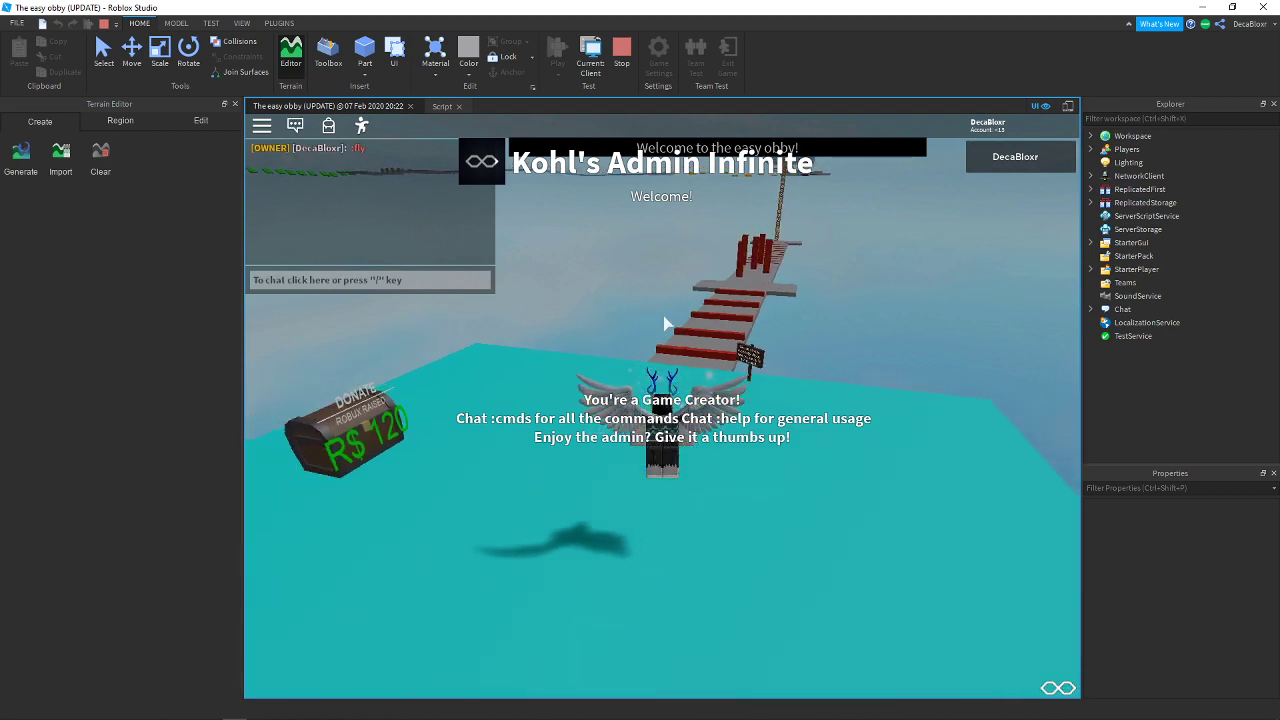
{"action": "key", "text": "w"}
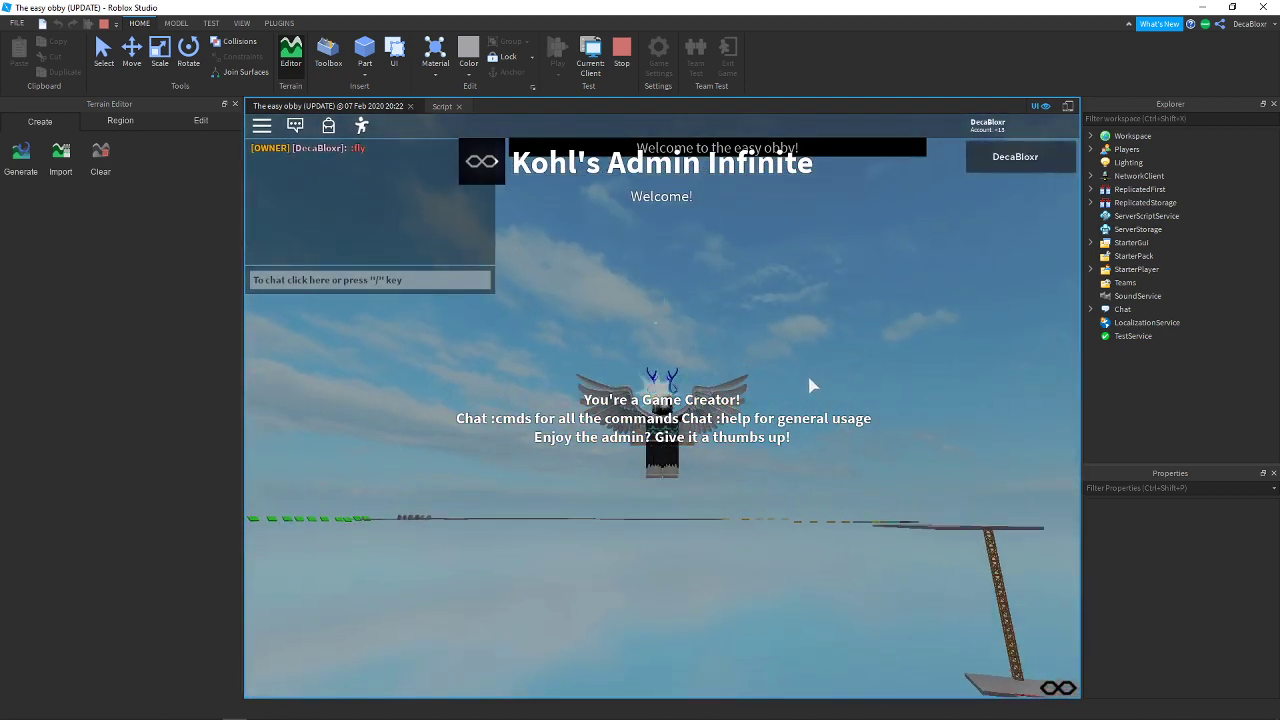
{"action": "right_click_drag", "start_coordinate": [806, 430], "coordinate": [822, 411]}
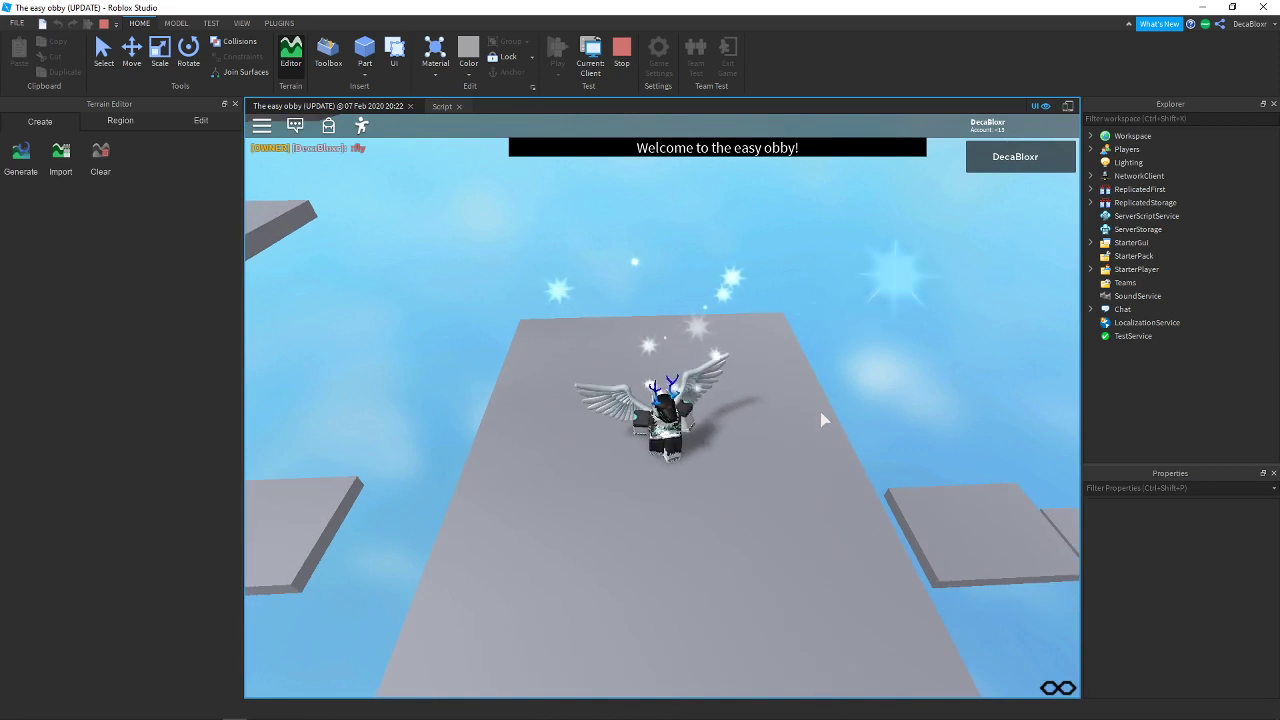
Send the in-game chat message "Testing if its possible"
{"action": "key", "text": "slash"}
{"action": "type", "text": "Testi"}
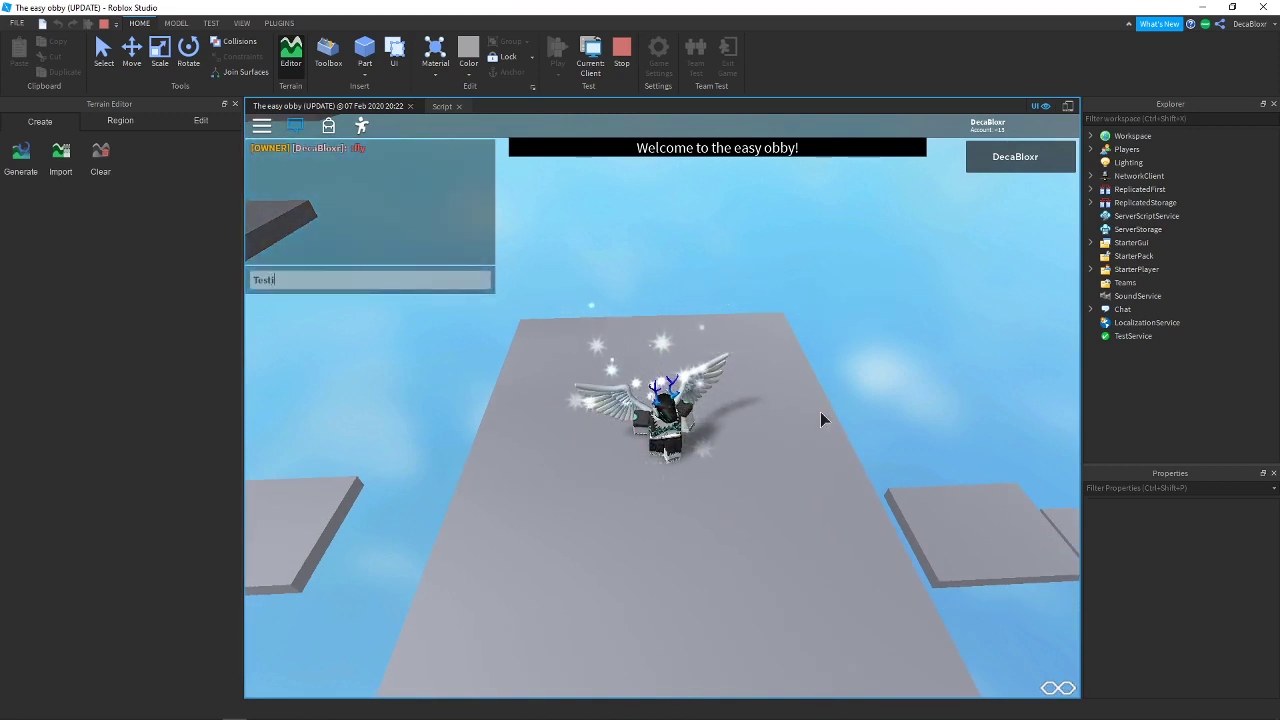
{"action": "type", "text": "ng if its p"}
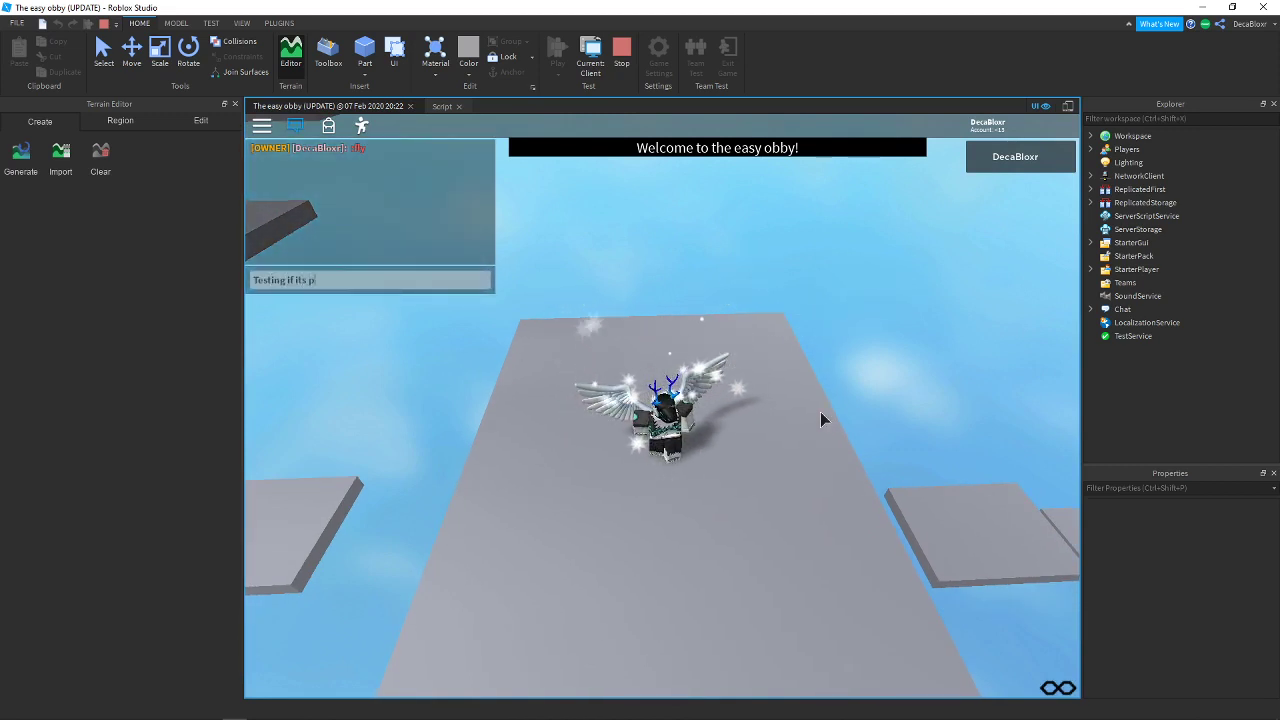
{"action": "type", "text": "ossible"}
{"action": "key", "text": "Return"}
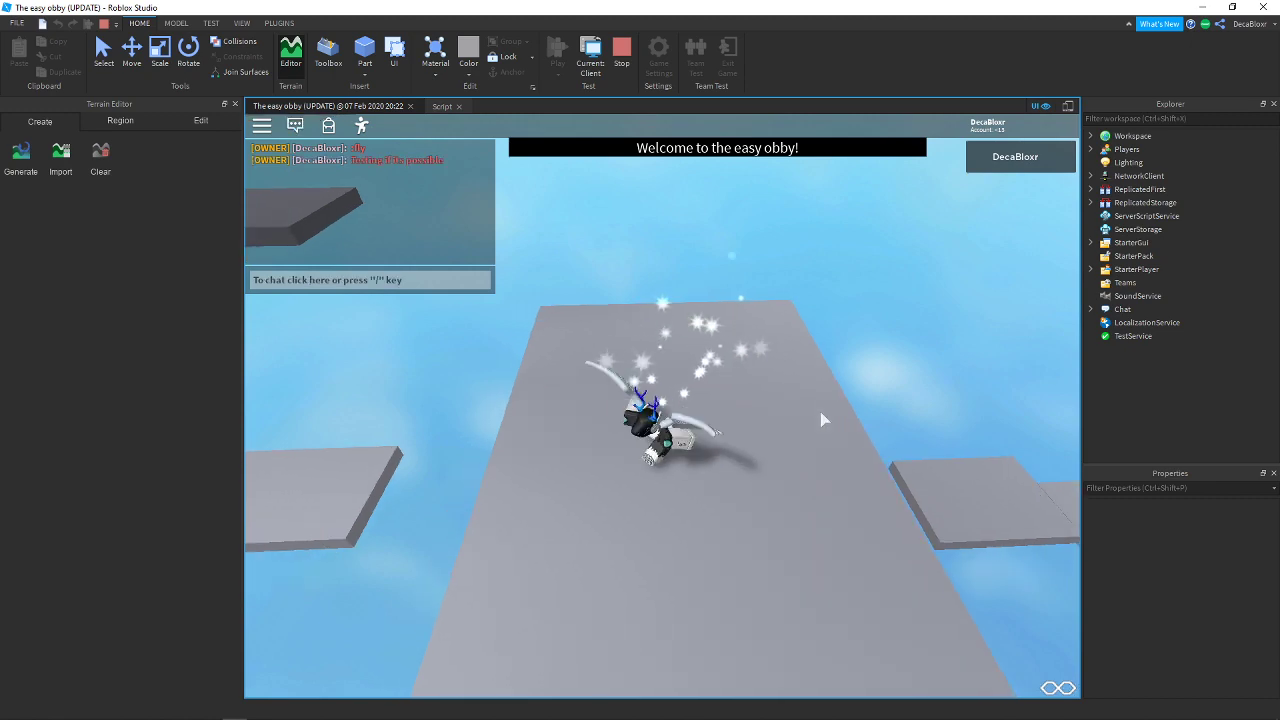
Turn toward the rising stepping platforms and take the character up across them to the large landing platform, testing each jump
{"action": "key", "text": "w"}
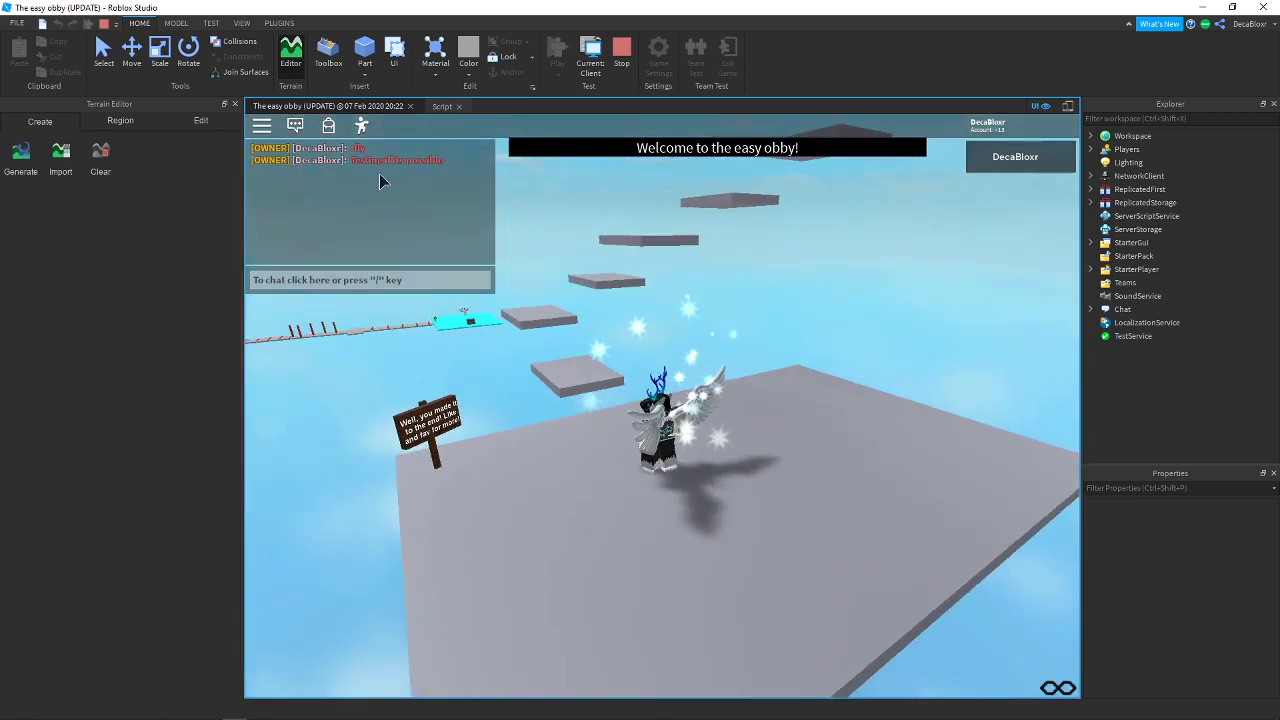
{"action": "key", "text": "w"}
{"action": "right_click_drag", "start_coordinate": [662, 381], "coordinate": [665, 383]}
{"action": "key", "text": "space"}
{"action": "key", "text": "w"}
{"action": "key", "text": "space"}
{"action": "key", "text": "w"}
{"action": "key", "text": "space"}
{"action": "key", "text": "w"}
{"action": "key", "text": "space"}
{"action": "key", "text": "w"}
{"action": "key", "text": "space"}
{"action": "key", "text": "w"}
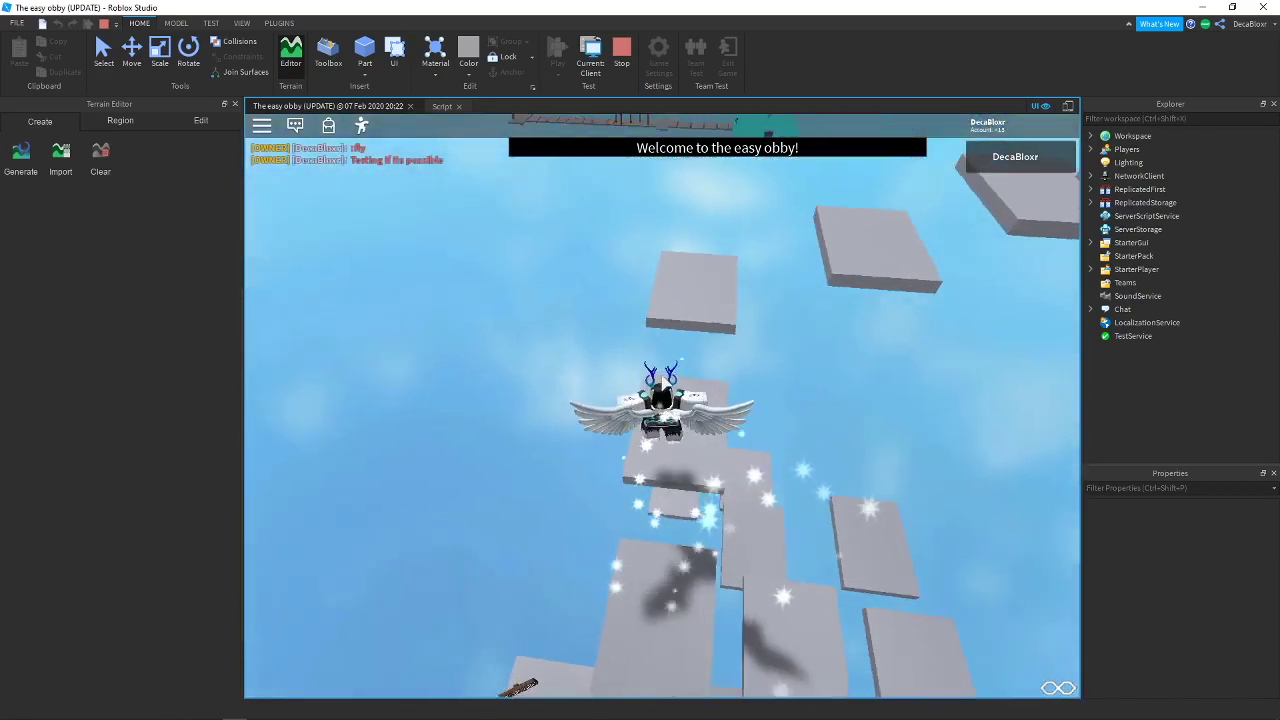
{"action": "key", "text": "w"}
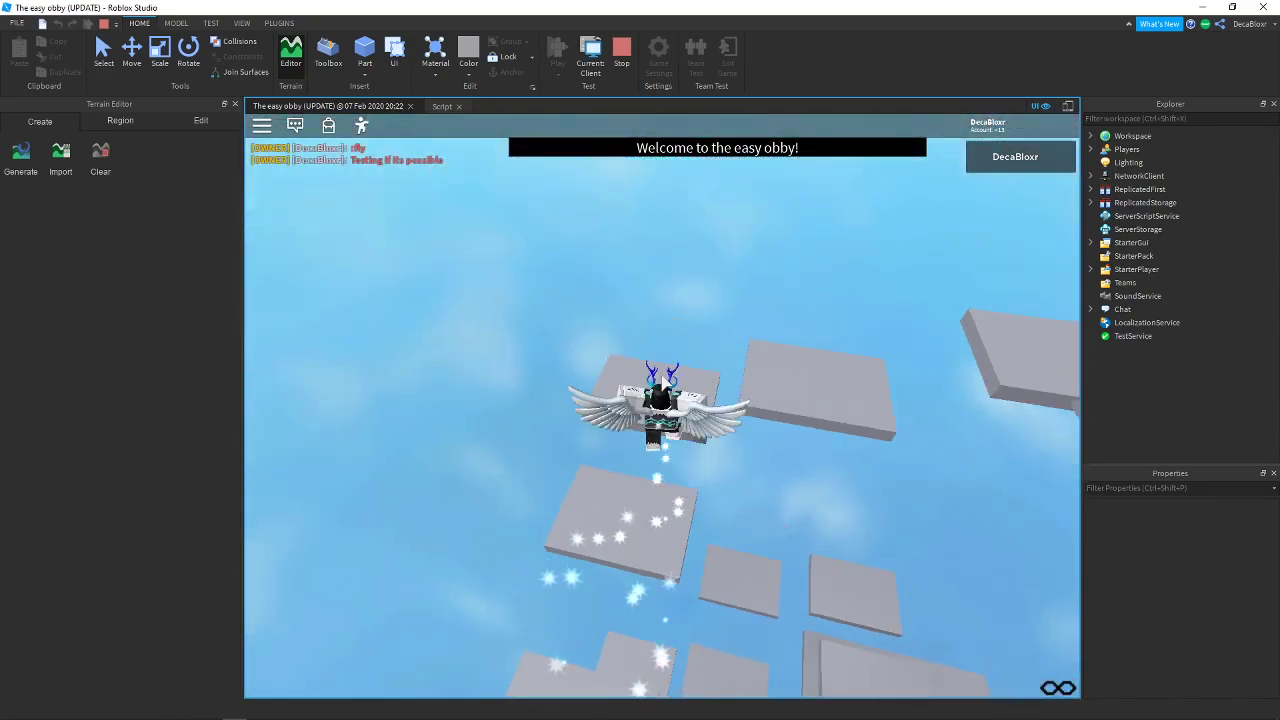
{"action": "key", "text": "w"}
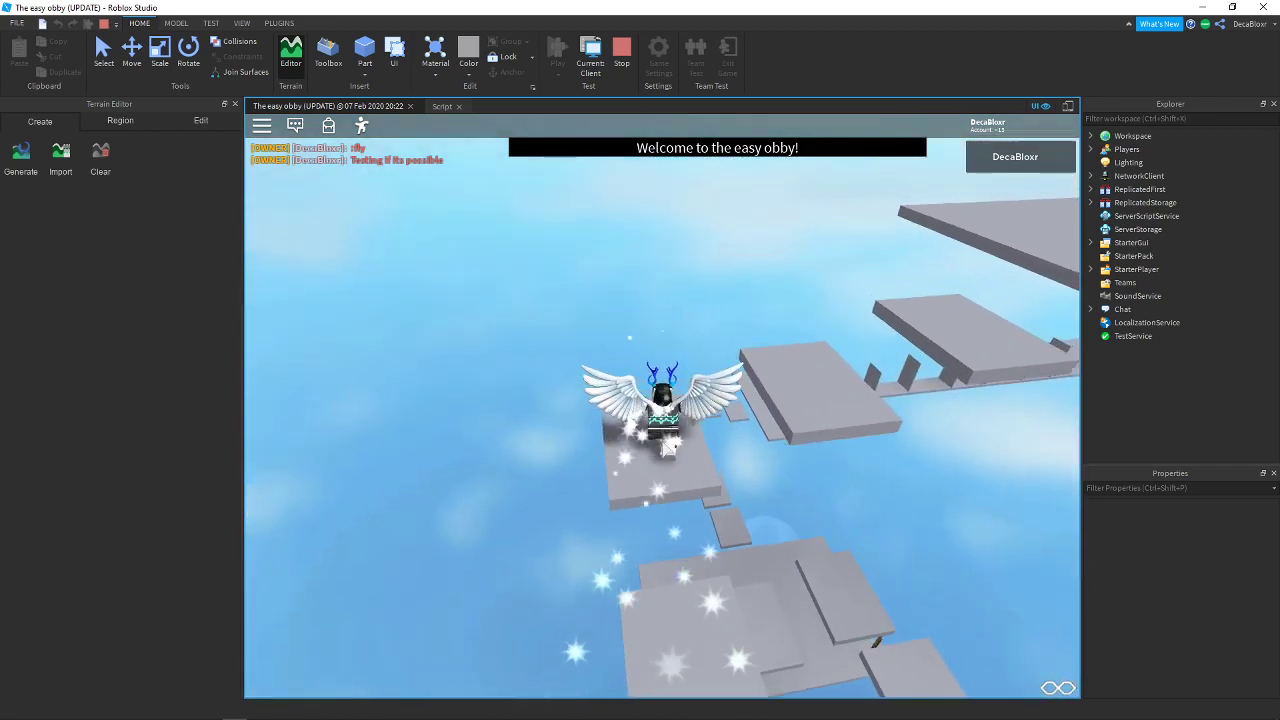
{"action": "key", "text": "w"}
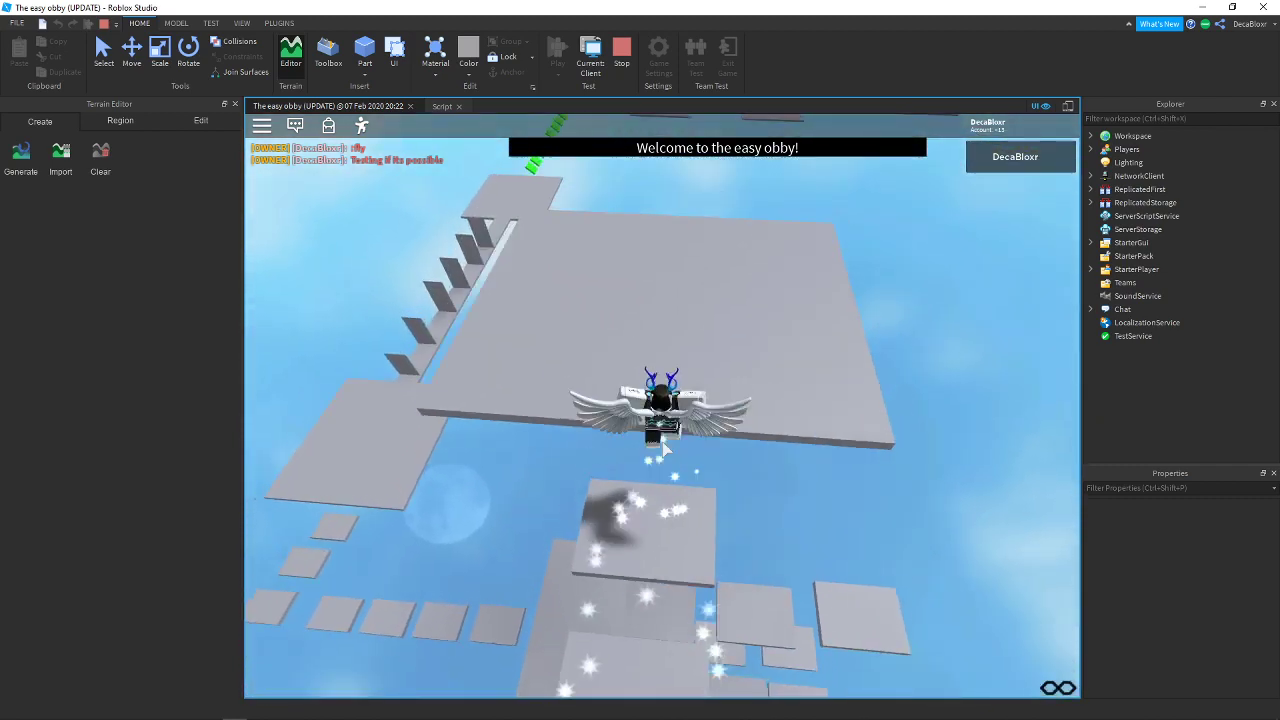
Send the in-game chat message "okay it is possible!"
{"action": "key", "text": "slash"}
{"action": "type", "text": "okay"}
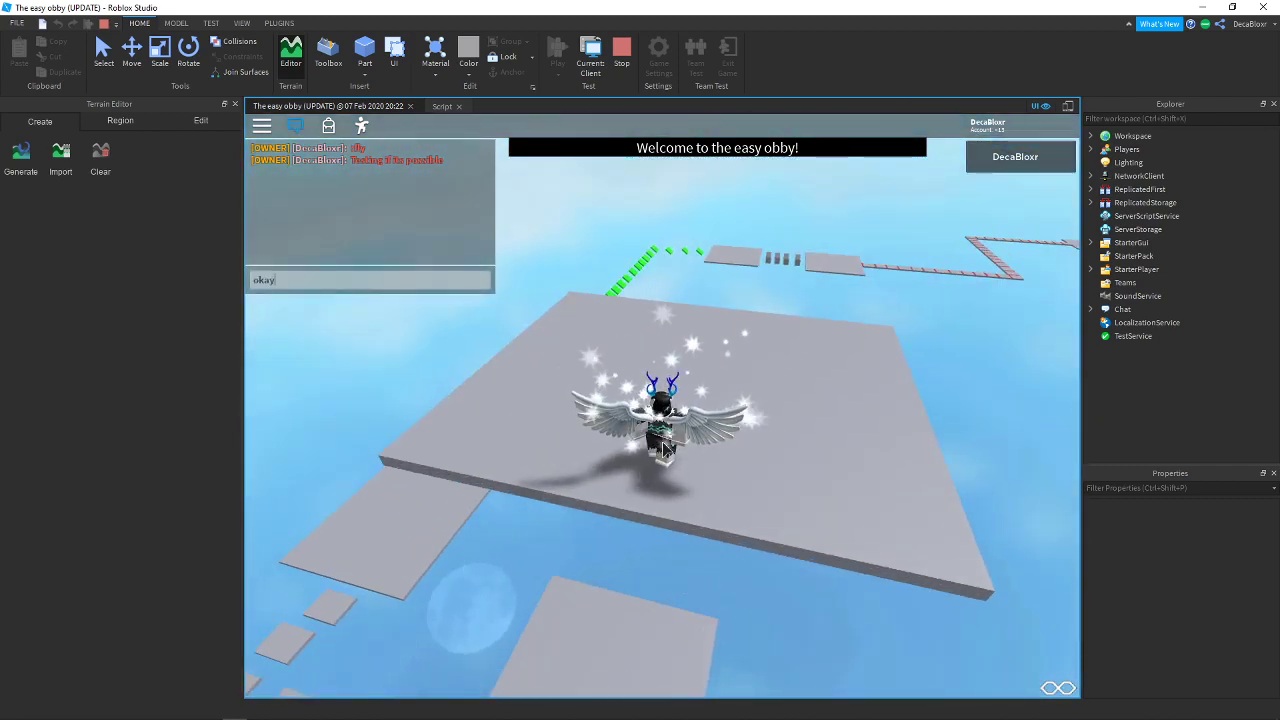
{"action": "type", "text": " it is possible!"}
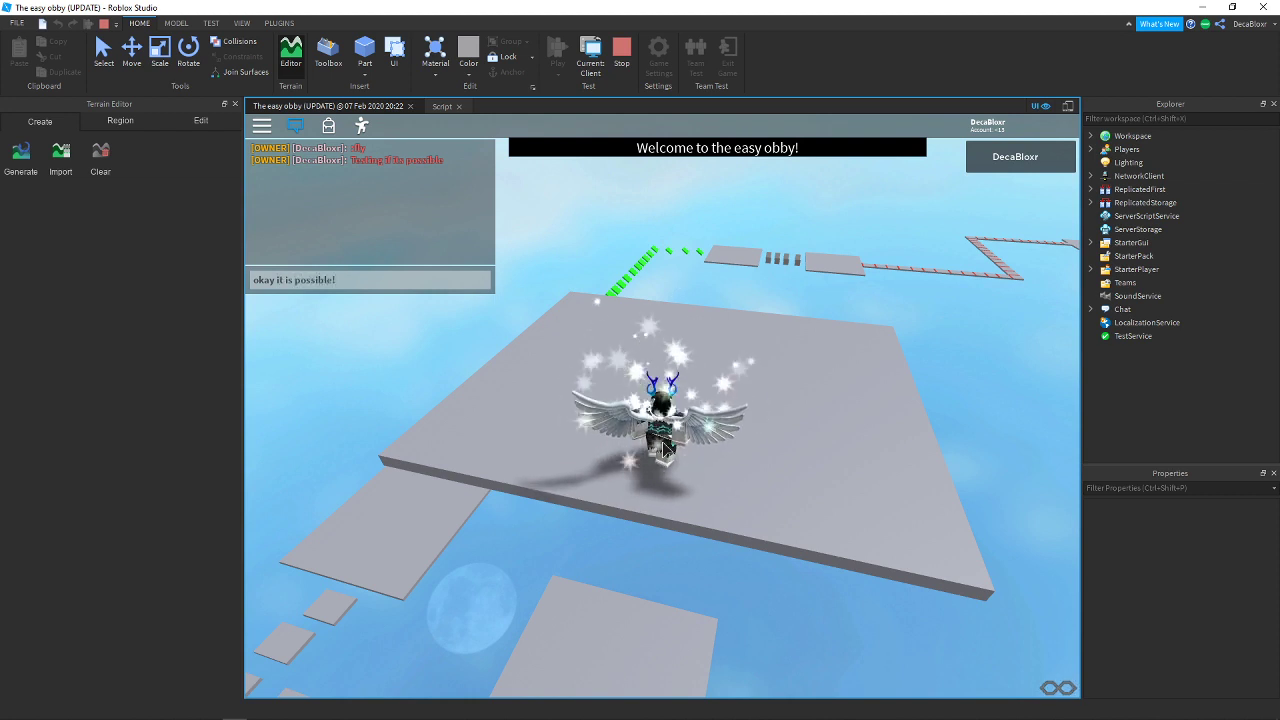
{"action": "key", "text": "Return"}
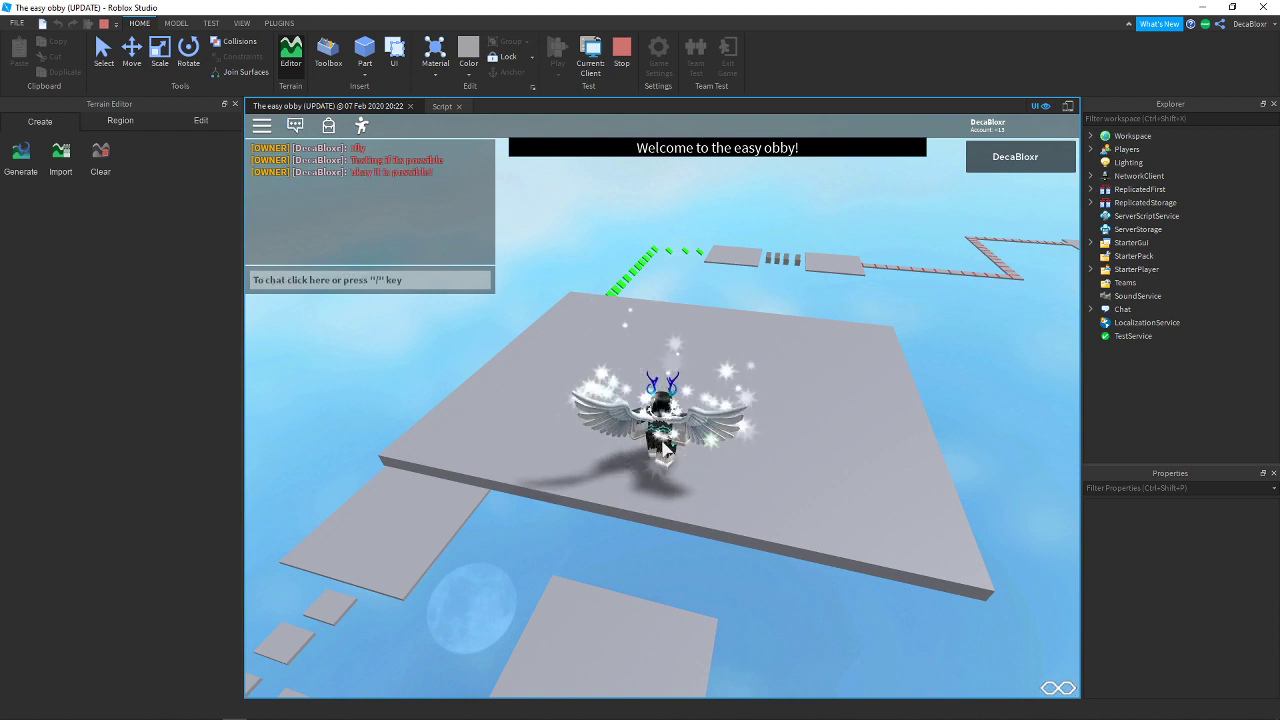
Stop the playtest and bring the new stepping platforms and large landing platform into view in the editor
{"action": "right_click_drag", "start_coordinate": [662, 450], "coordinate": [406, 284]}
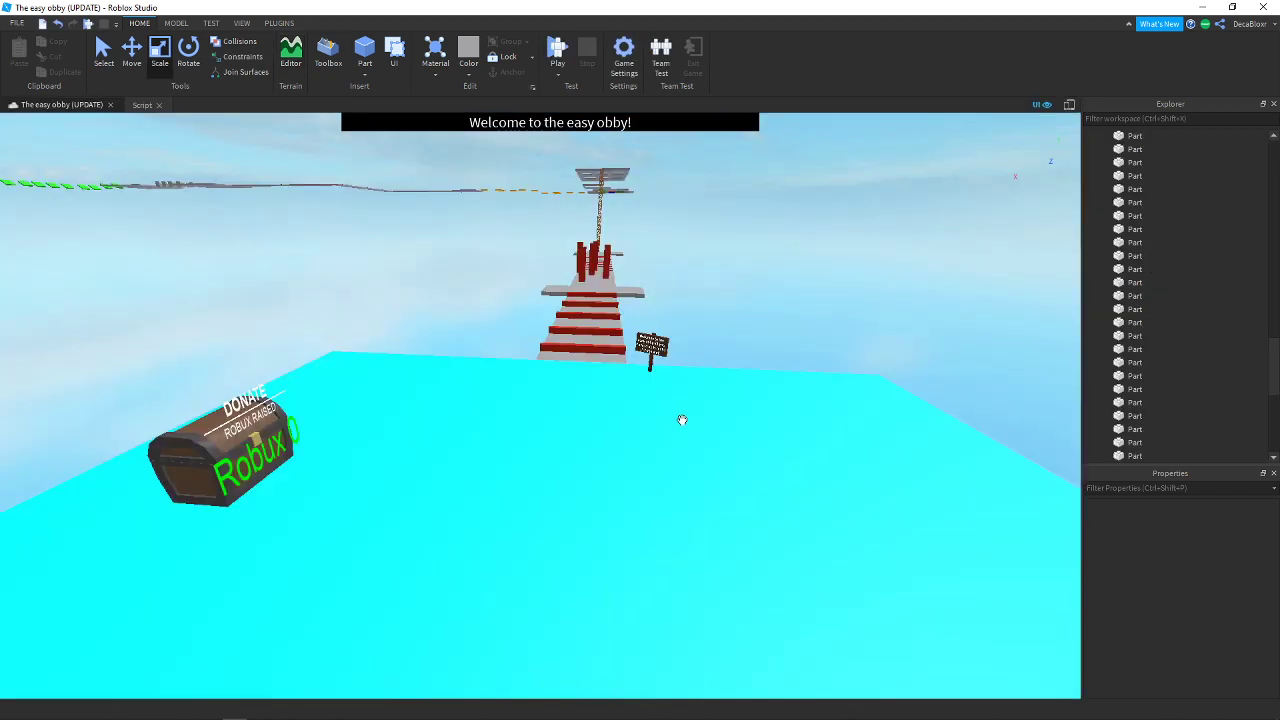
{"action": "right_click_drag", "start_coordinate": [717, 371], "coordinate": [718, 374]}
{"action": "key", "text": "w"}
{"action": "key", "text": "s"}
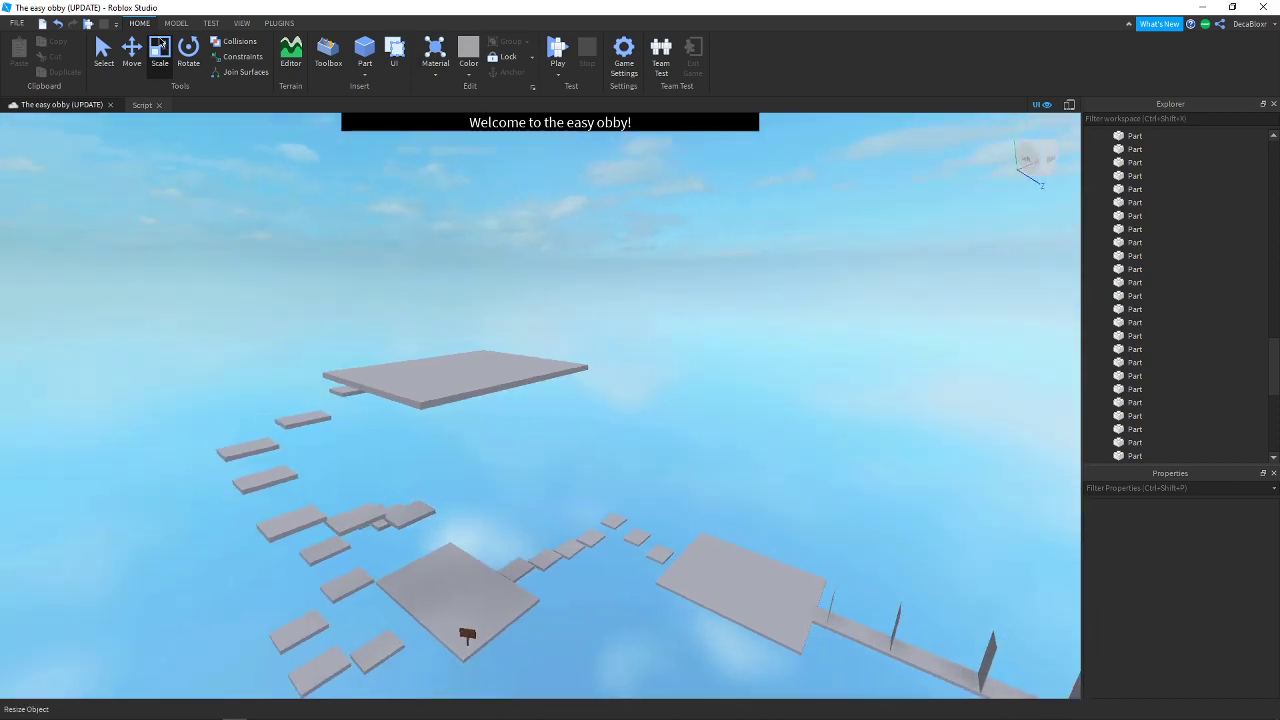
{"action": "left_click", "coordinate": [176, 23]}
{"action": "left_click", "coordinate": [213, 23]}
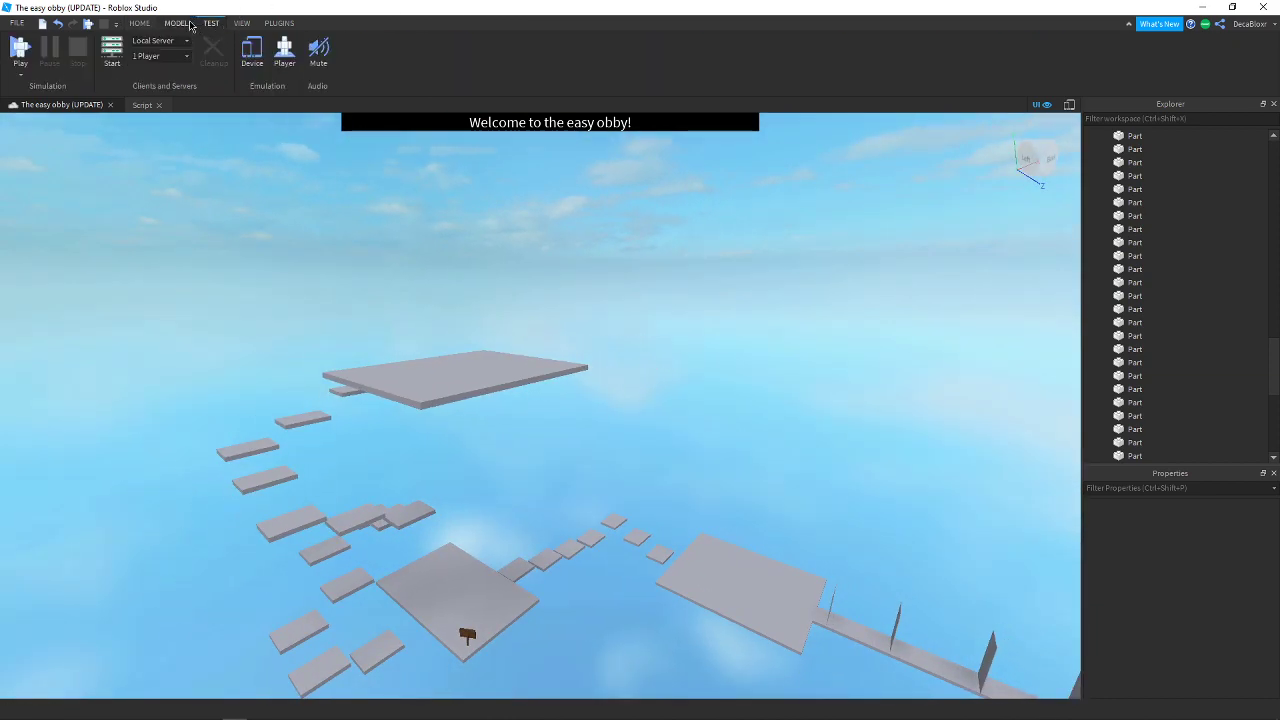
{"action": "left_click", "coordinate": [241, 23]}
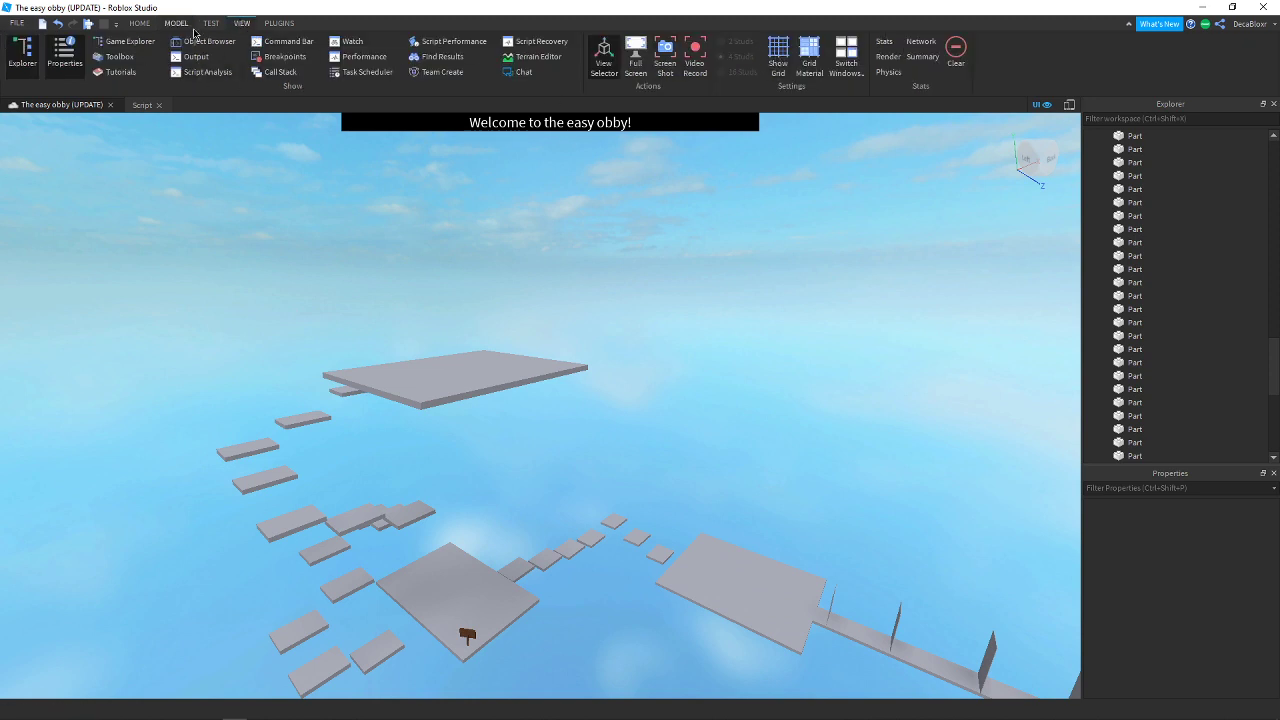
{"action": "left_click", "coordinate": [279, 23]}
{"action": "left_click", "coordinate": [213, 23]}
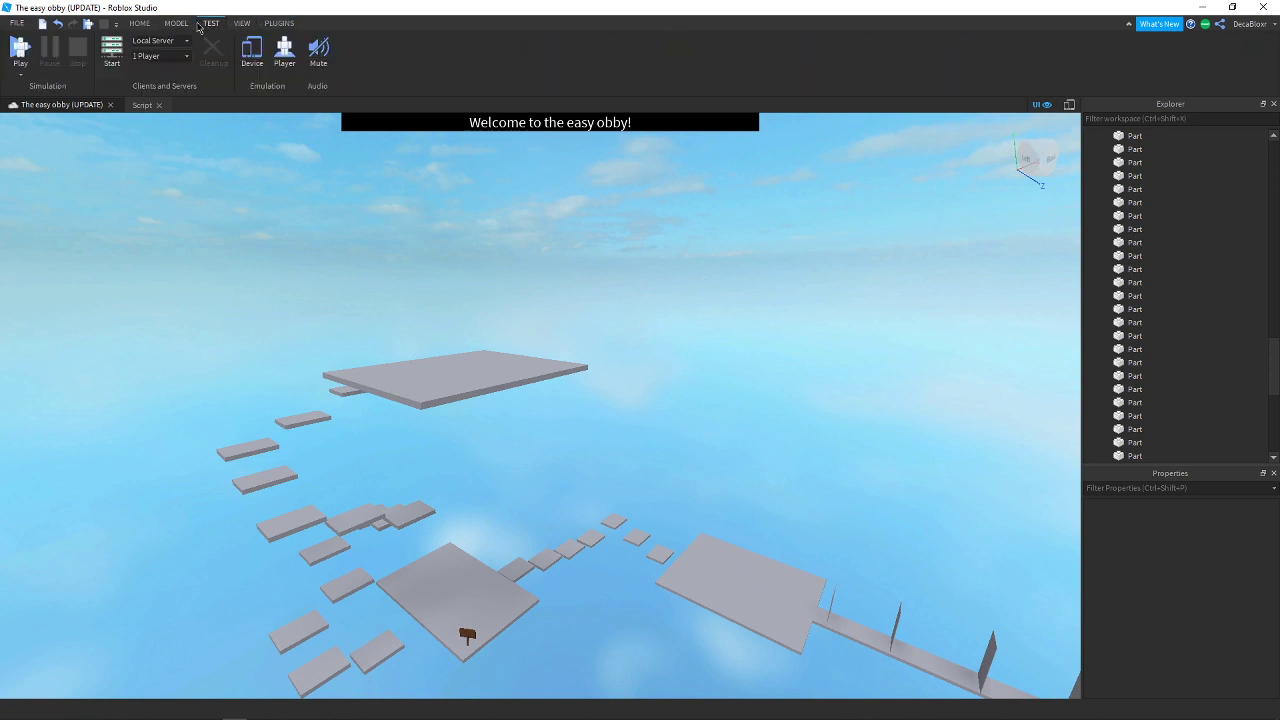
{"action": "left_click", "coordinate": [176, 23]}
{"action": "left_click", "coordinate": [139, 23]}
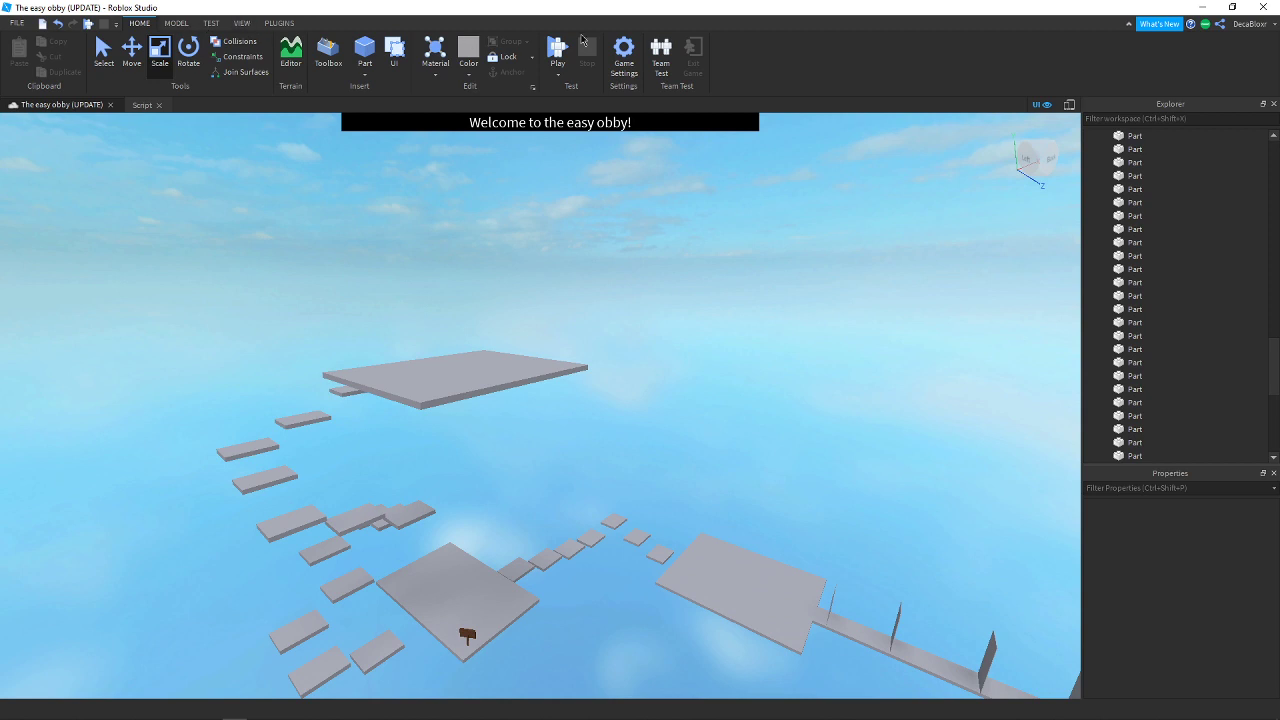
Open the game settings and look through the basic info, the world physics values and the access options
{"action": "left_click", "coordinate": [622, 63]}
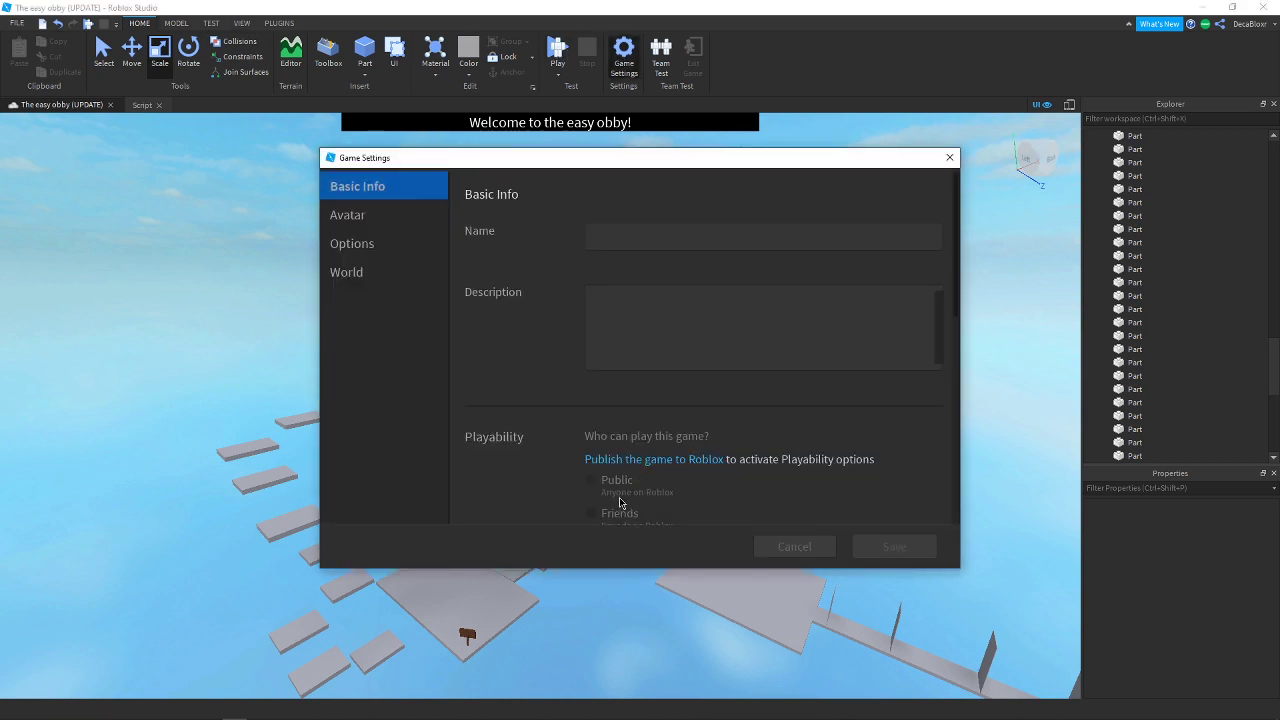
{"action": "scroll", "coordinate": [640, 393], "scroll_direction": "down", "scroll_amount": 3}
{"action": "scroll", "coordinate": [572, 362], "scroll_direction": "down", "scroll_amount": 3}
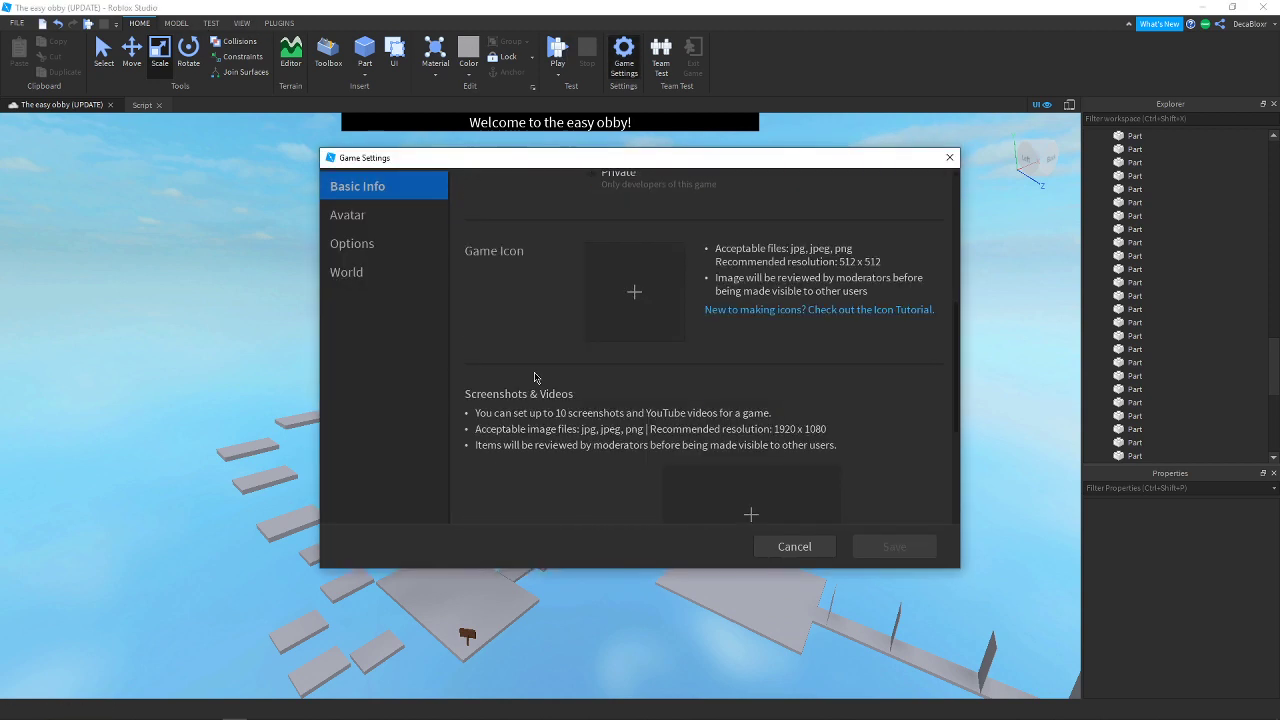
{"action": "scroll", "coordinate": [723, 385], "scroll_direction": "down", "scroll_amount": 4}
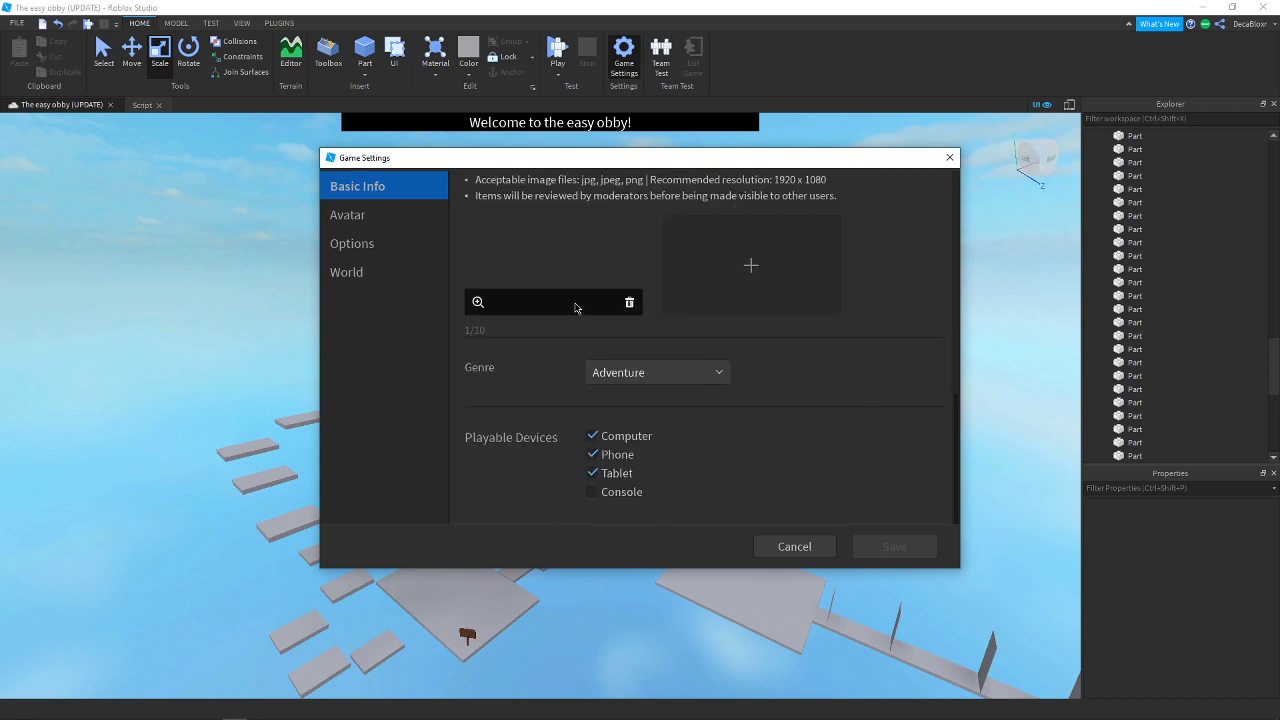
{"action": "scroll", "coordinate": [903, 371], "scroll_direction": "up", "scroll_amount": 1}
{"action": "scroll", "coordinate": [892, 372], "scroll_direction": "down", "scroll_amount": 1}
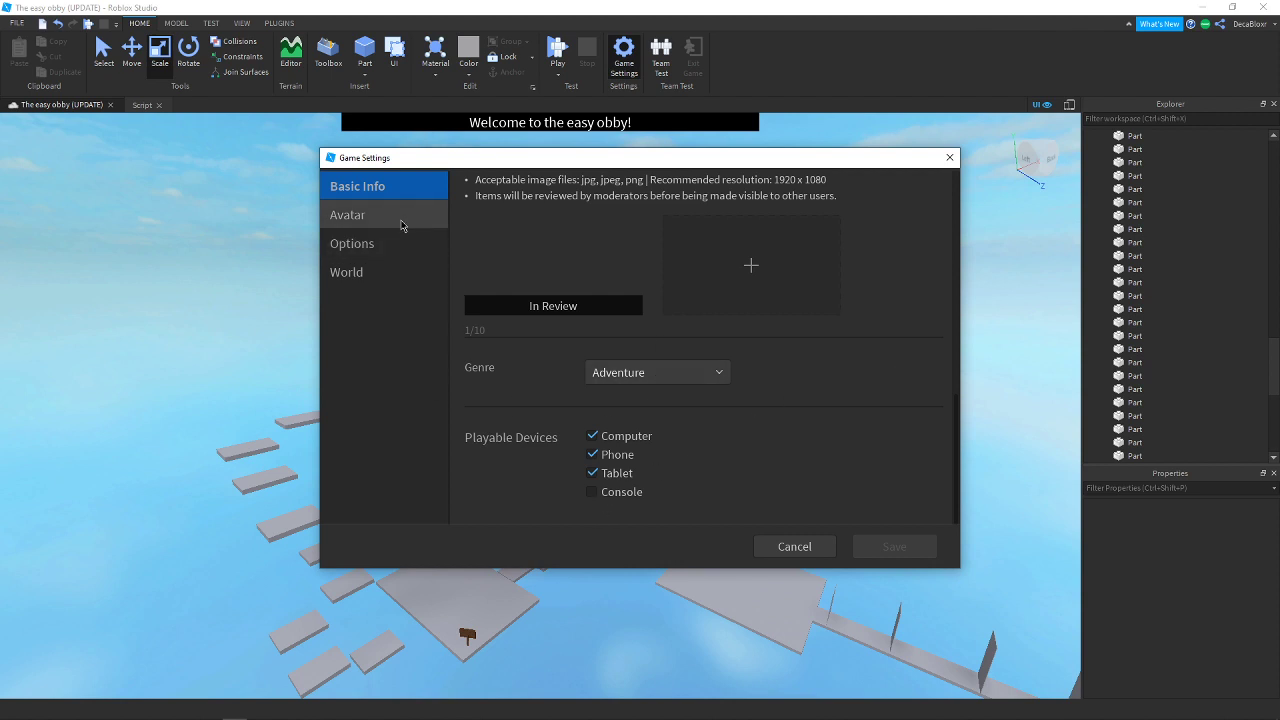
{"action": "left_click", "coordinate": [391, 272]}
{"action": "scroll", "coordinate": [622, 393], "scroll_direction": "down", "scroll_amount": 1}
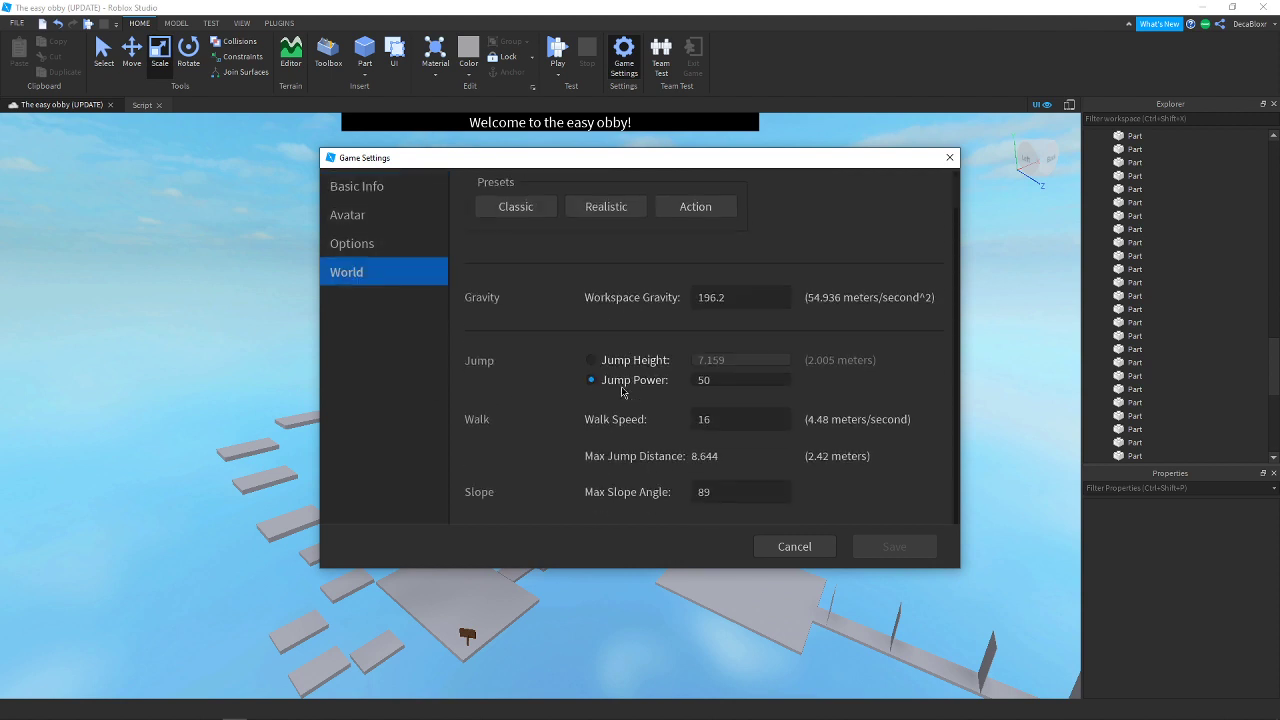
{"action": "scroll", "coordinate": [542, 318], "scroll_direction": "up", "scroll_amount": 1}
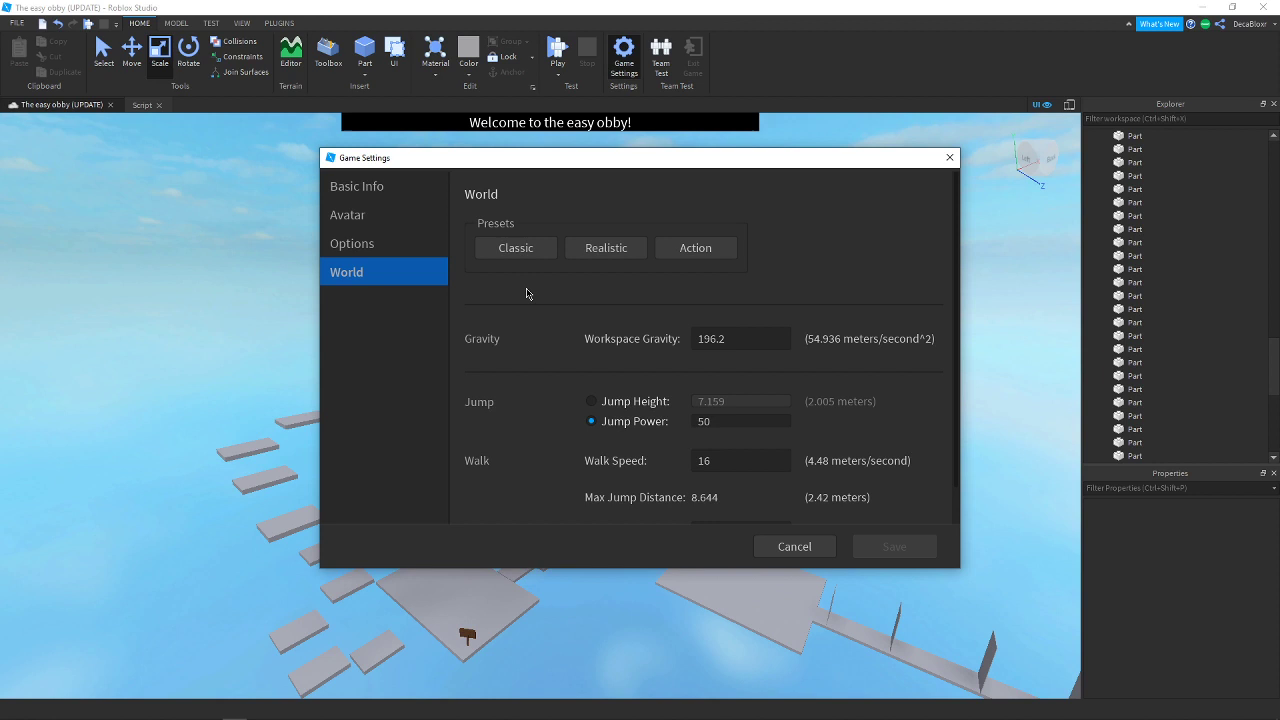
{"action": "left_click", "coordinate": [406, 243]}
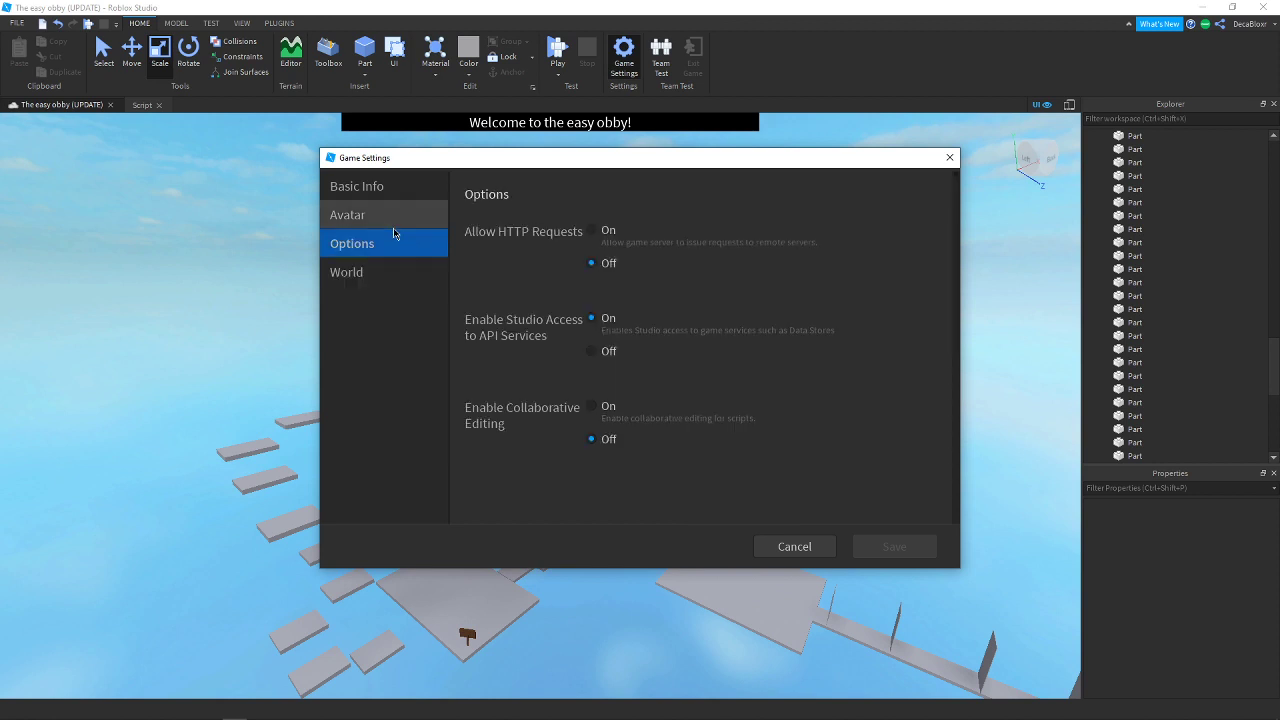
Set the game's Avatar Type to Player Choice and check the remaining avatar scale, body part and clothing settings
{"action": "left_click", "coordinate": [393, 228]}
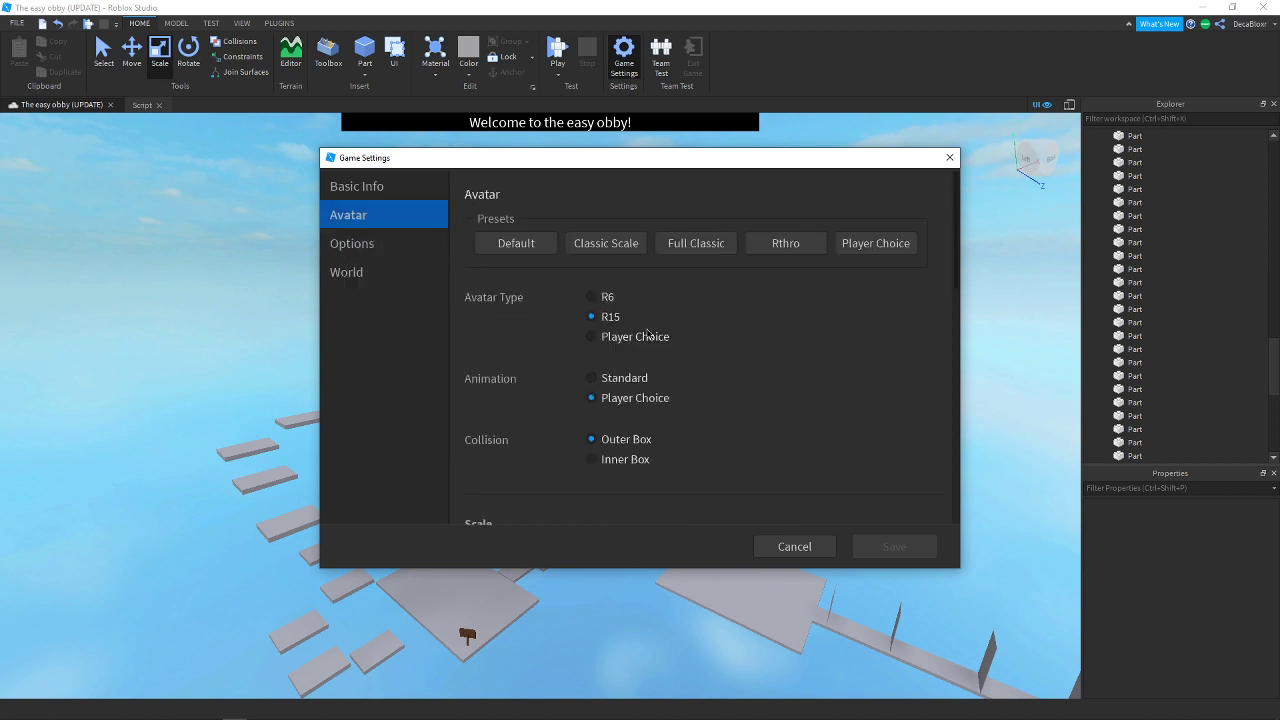
{"action": "scroll", "coordinate": [600, 330], "scroll_direction": "down", "scroll_amount": 1}
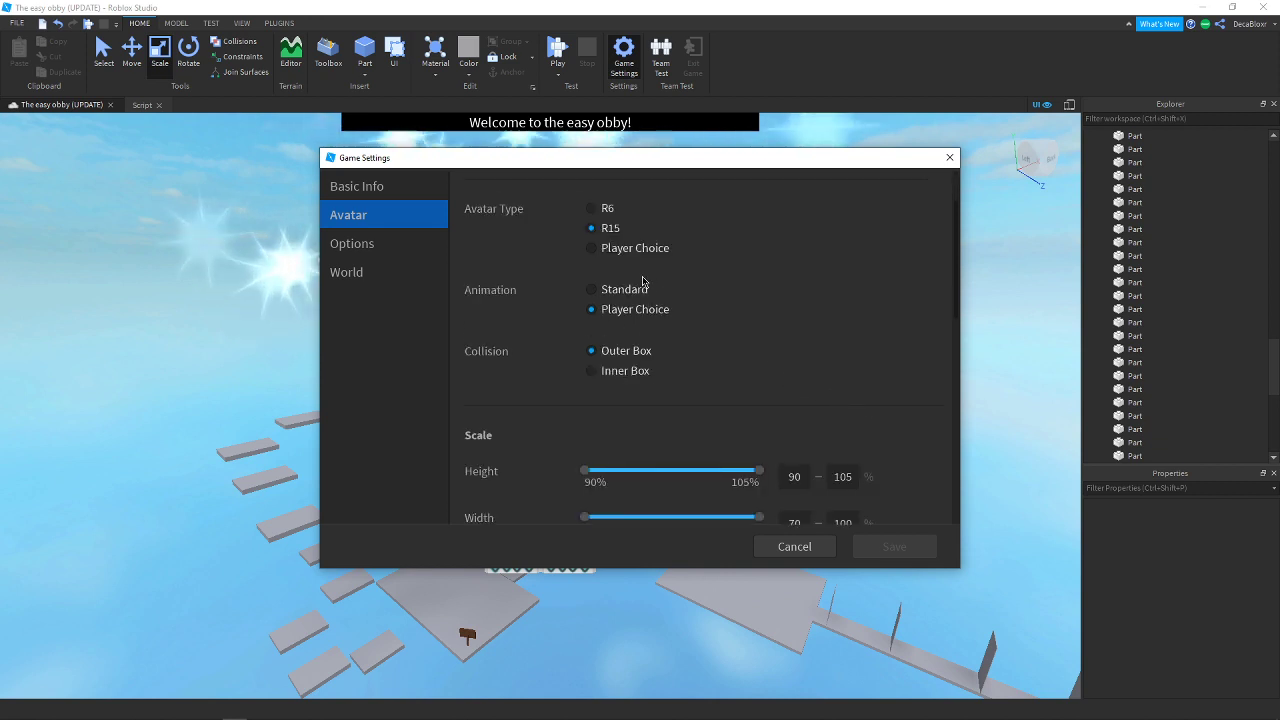
{"action": "left_click", "coordinate": [594, 249]}
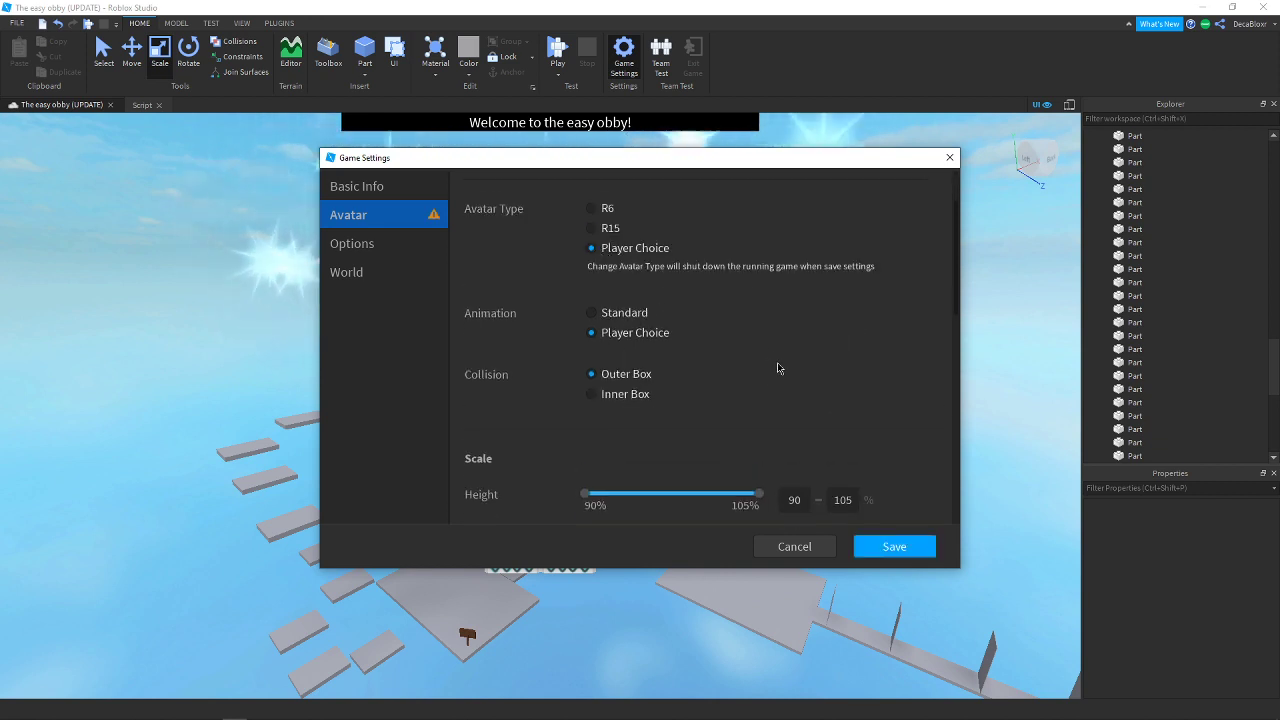
{"action": "scroll", "coordinate": [745, 340], "scroll_direction": "down", "scroll_amount": 1}
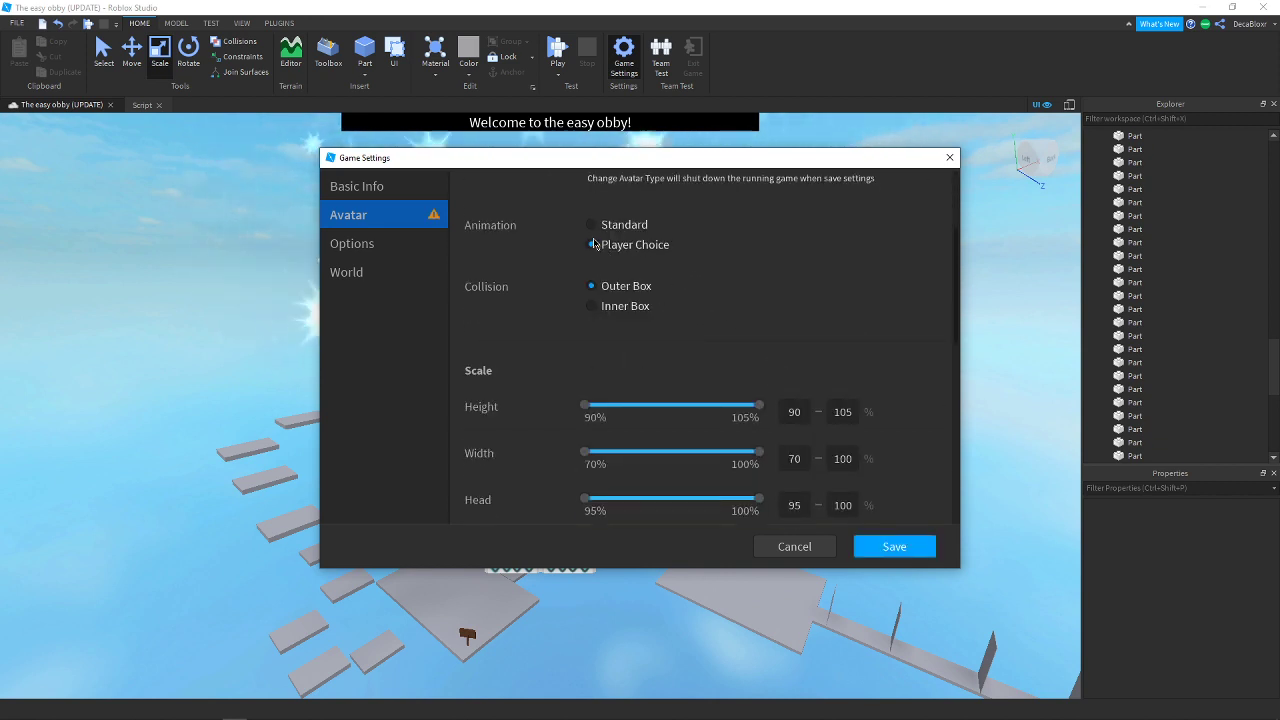
{"action": "scroll", "coordinate": [894, 341], "scroll_direction": "down", "scroll_amount": 2}
{"action": "scroll", "coordinate": [914, 357], "scroll_direction": "down", "scroll_amount": 4}
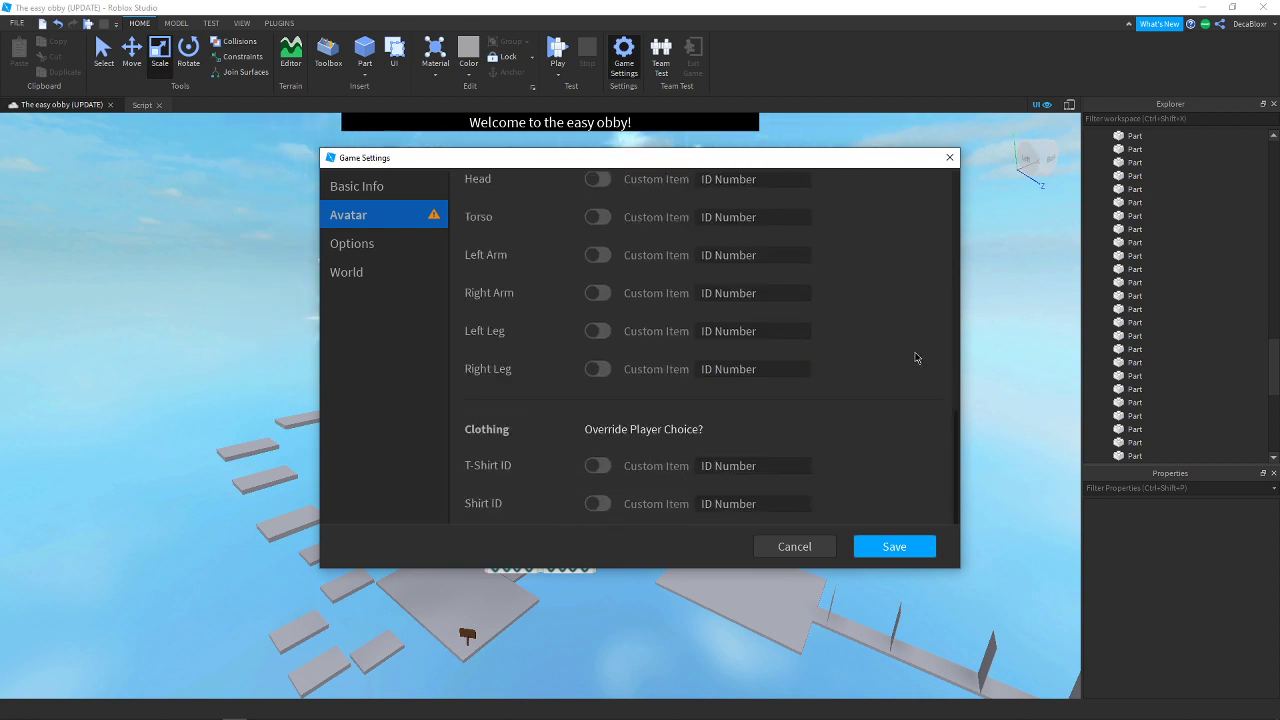
Review the game's name, description, genre and playable devices again, along with its World presets, physics values and Options
{"action": "left_click", "coordinate": [400, 187]}
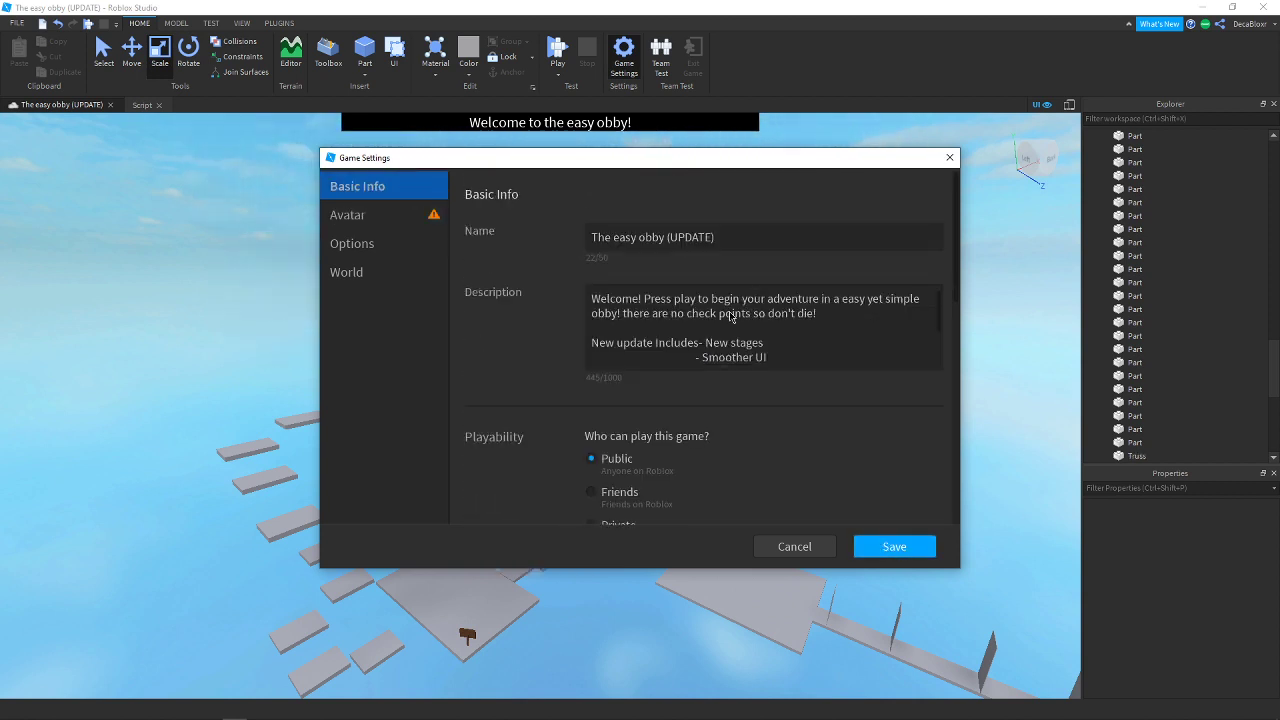
{"action": "scroll", "coordinate": [766, 423], "scroll_direction": "down", "scroll_amount": 4}
{"action": "scroll", "coordinate": [768, 412], "scroll_direction": "down", "scroll_amount": 3}
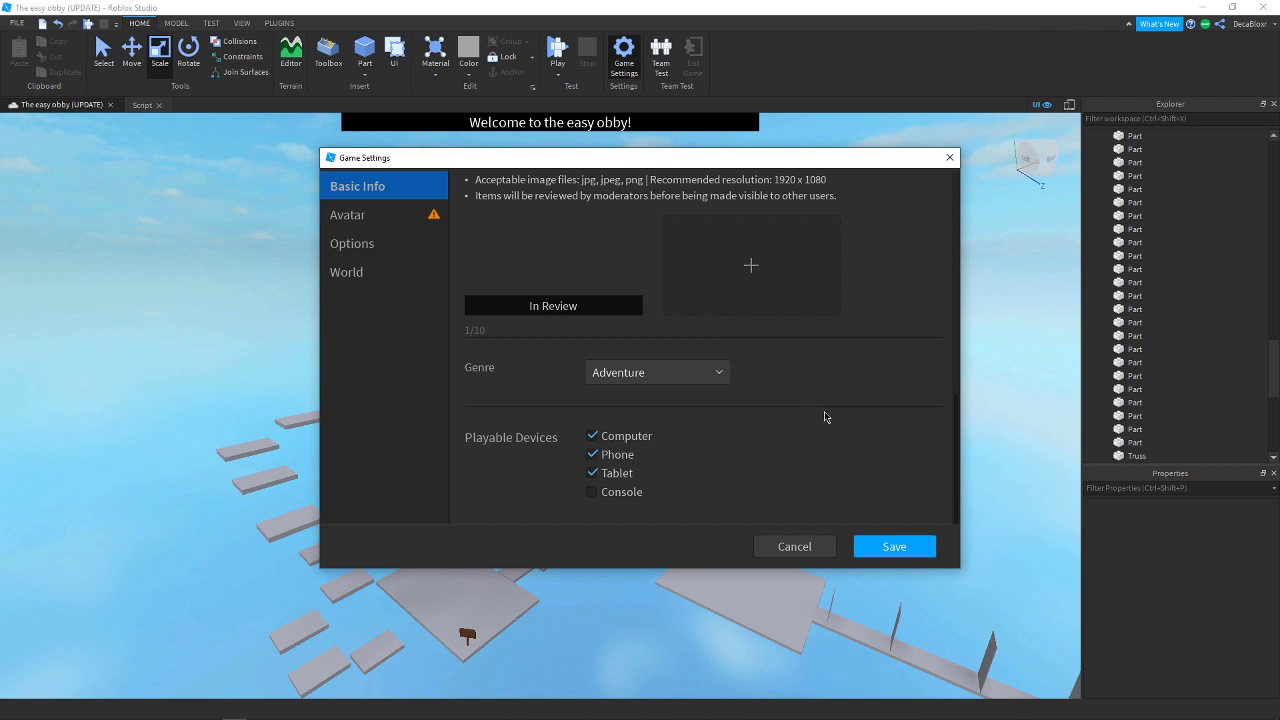
{"action": "scroll", "coordinate": [825, 417], "scroll_direction": "up", "scroll_amount": 10}
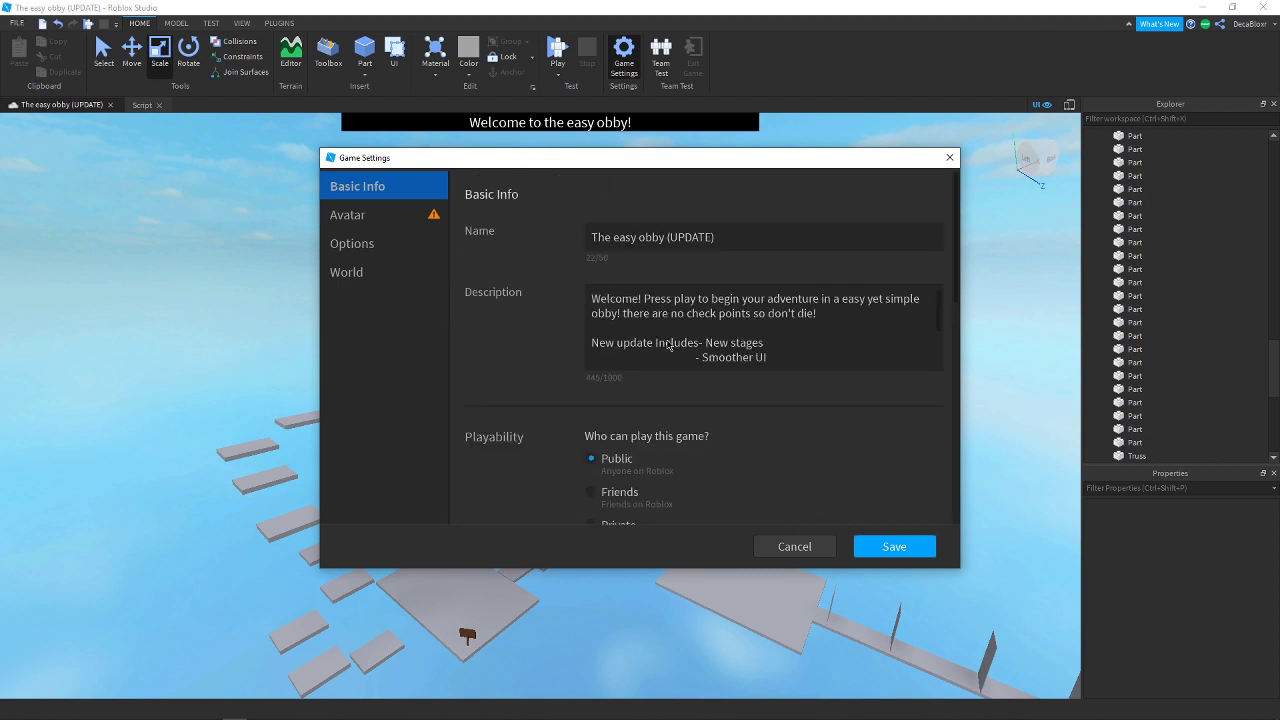
{"action": "scroll", "coordinate": [862, 350], "scroll_direction": "down", "scroll_amount": 2}
{"action": "scroll", "coordinate": [855, 337], "scroll_direction": "up", "scroll_amount": 2}
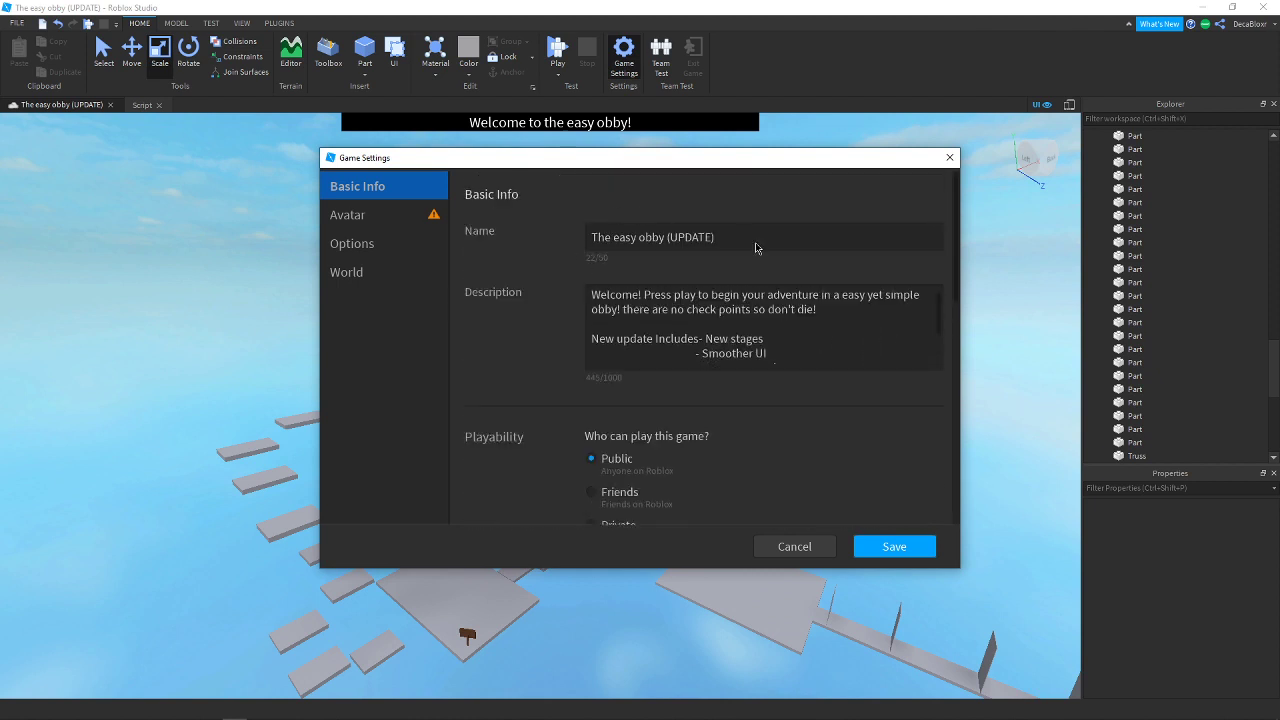
{"action": "left_click", "coordinate": [376, 280]}
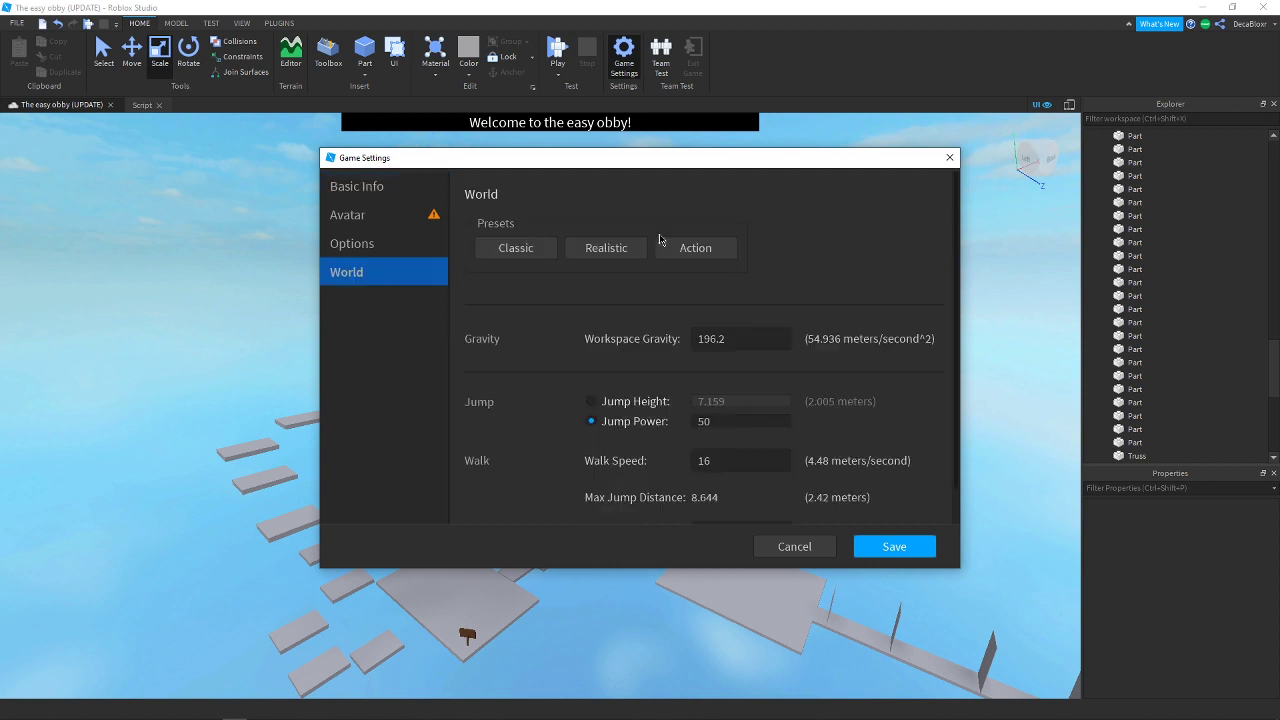
{"action": "scroll", "coordinate": [875, 313], "scroll_direction": "down", "scroll_amount": 1}
{"action": "scroll", "coordinate": [875, 313], "scroll_direction": "up", "scroll_amount": 1}
{"action": "scroll", "coordinate": [865, 315], "scroll_direction": "down", "scroll_amount": 1}
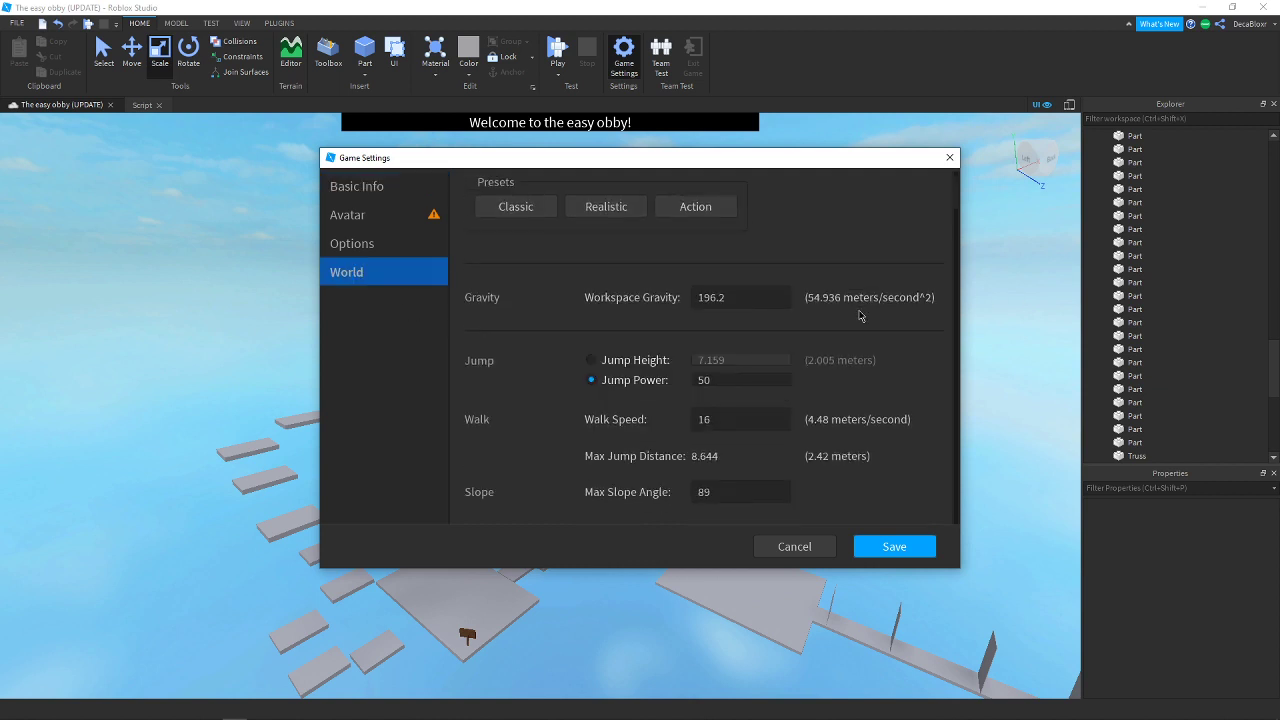
{"action": "scroll", "coordinate": [859, 316], "scroll_direction": "up", "scroll_amount": 1}
{"action": "left_click", "coordinate": [420, 246]}
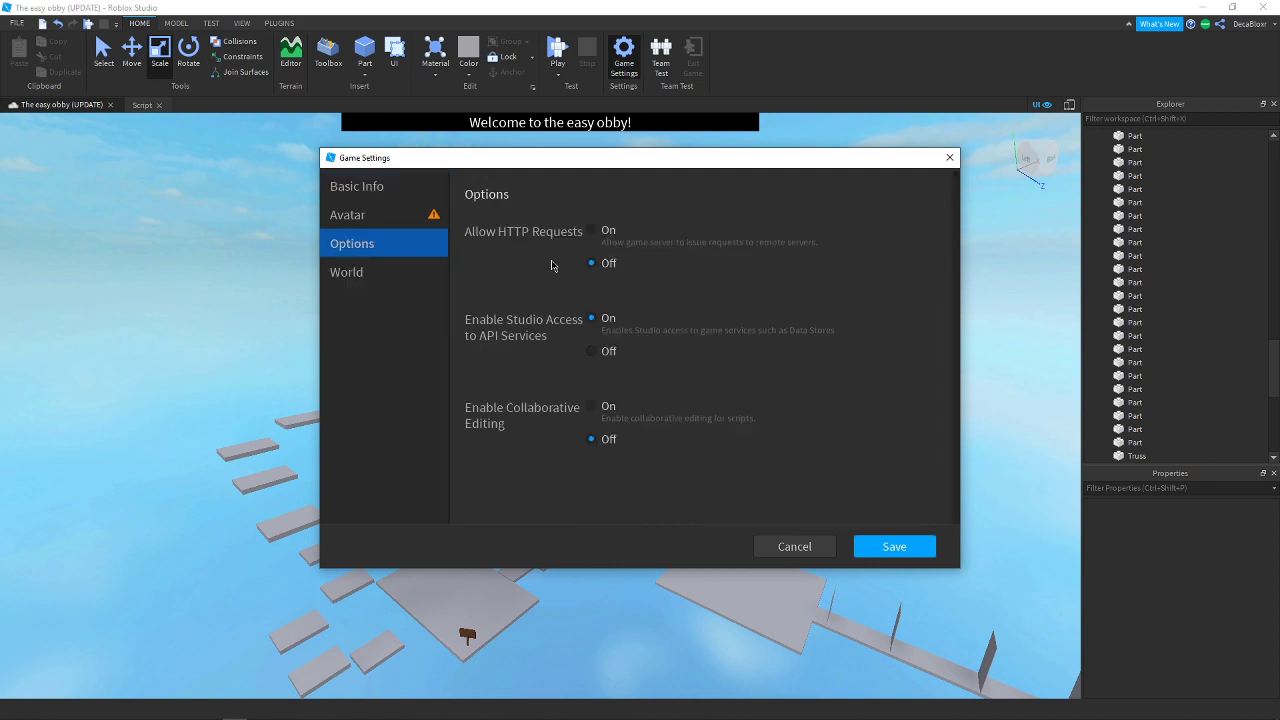
Apply the Player Choice preset to the game's avatar settings and check the settings it changes
{"action": "left_click", "coordinate": [338, 222]}
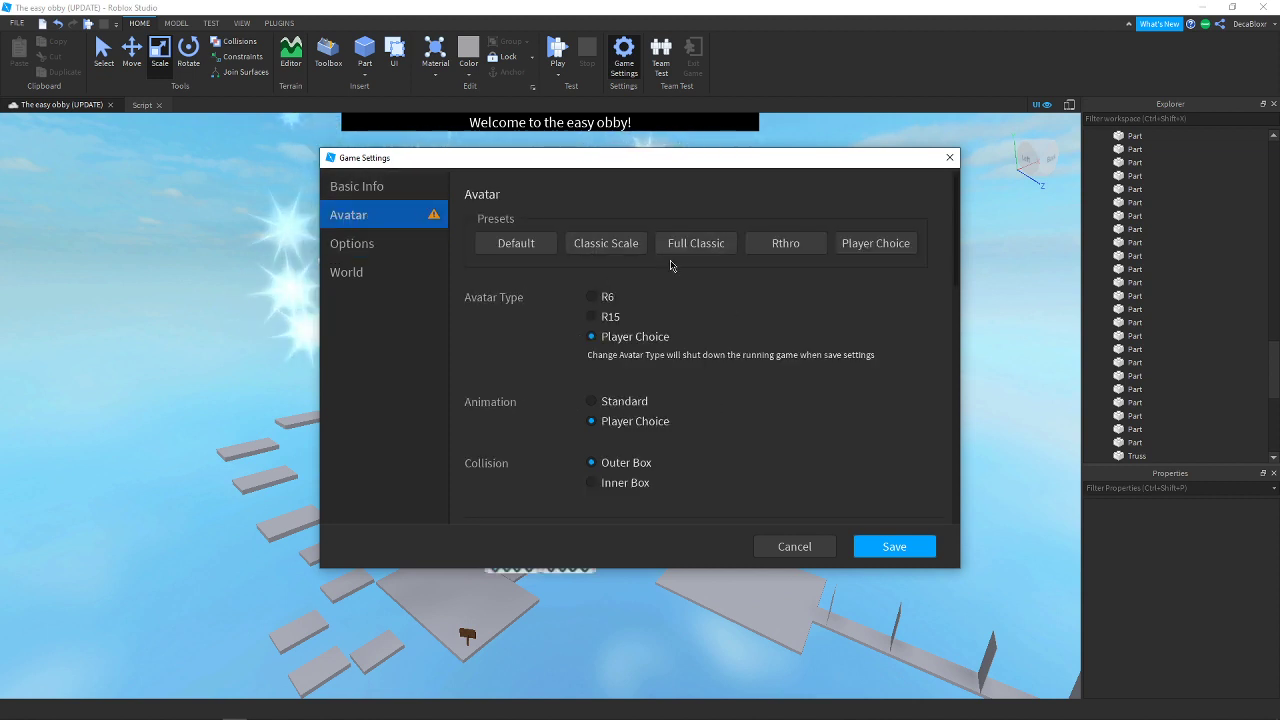
{"action": "left_click", "coordinate": [867, 250]}
{"action": "scroll", "coordinate": [715, 408], "scroll_direction": "down", "scroll_amount": 2}
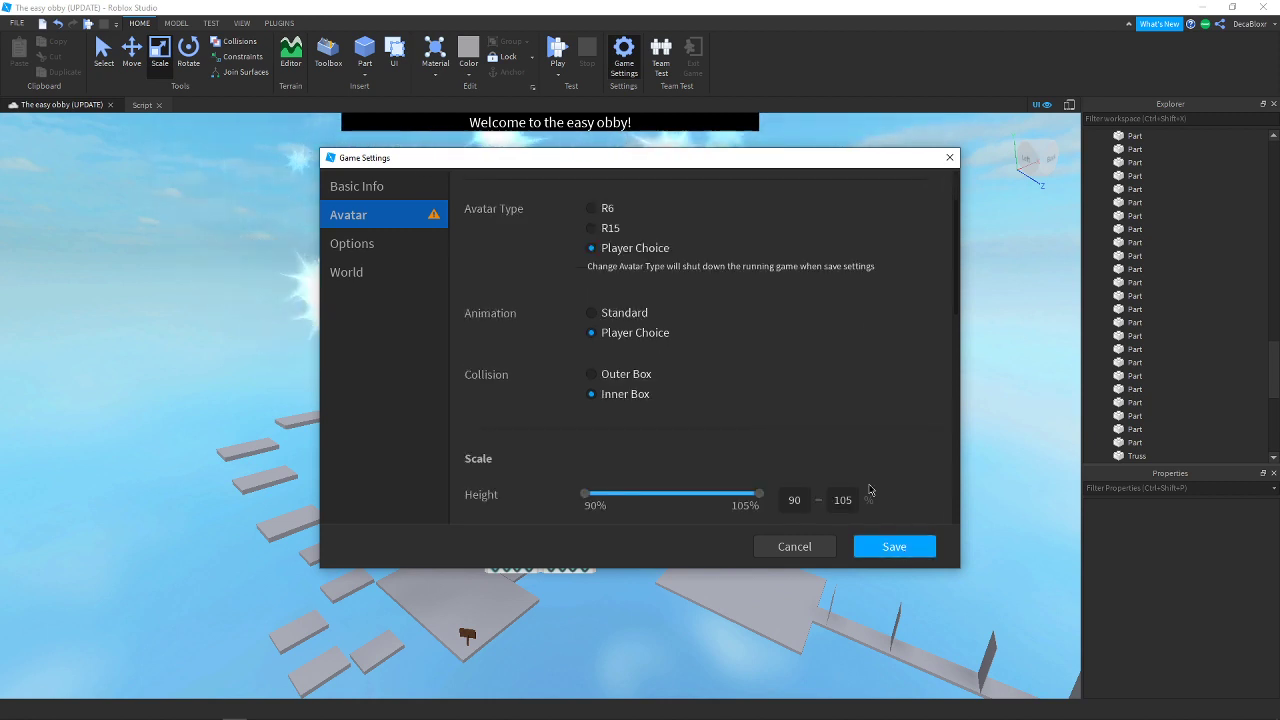
Check the remaining avatar settings and save the game settings with the Player Choice avatar options
{"action": "scroll", "coordinate": [872, 432], "scroll_direction": "down", "scroll_amount": 4}
{"action": "scroll", "coordinate": [875, 428], "scroll_direction": "down", "scroll_amount": 3}
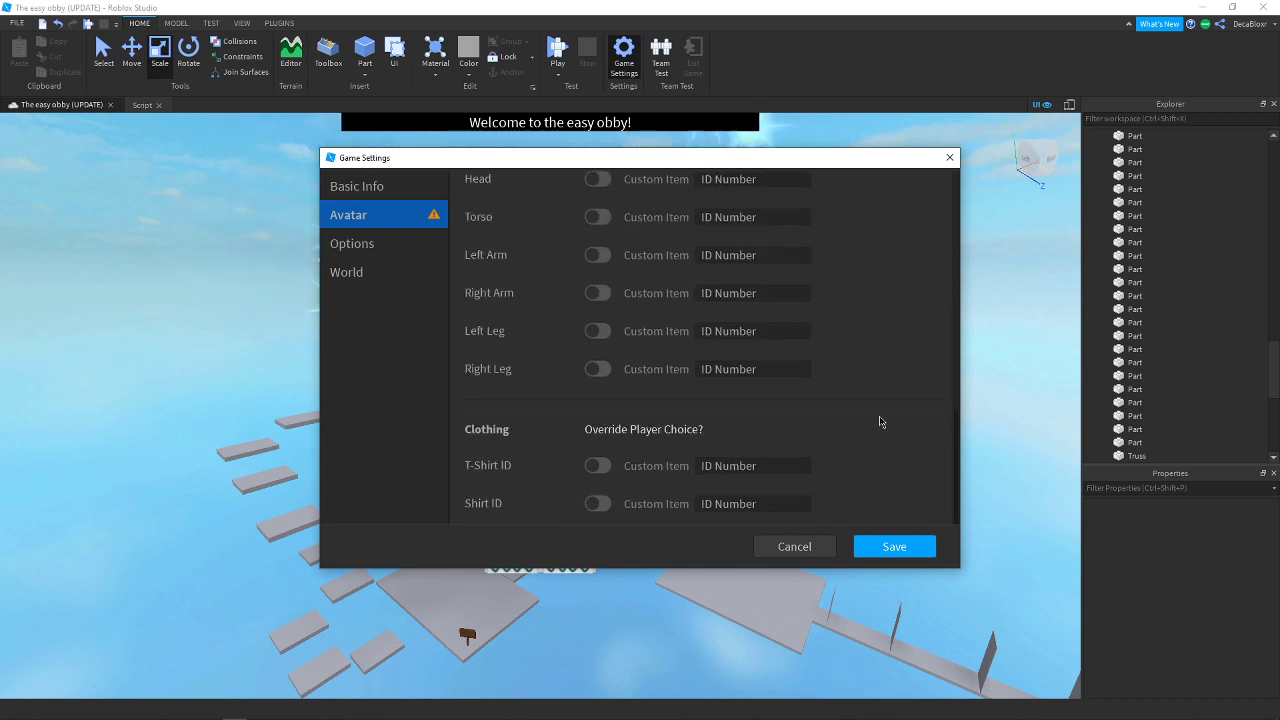
{"action": "scroll", "coordinate": [878, 430], "scroll_direction": "up", "scroll_amount": 10}
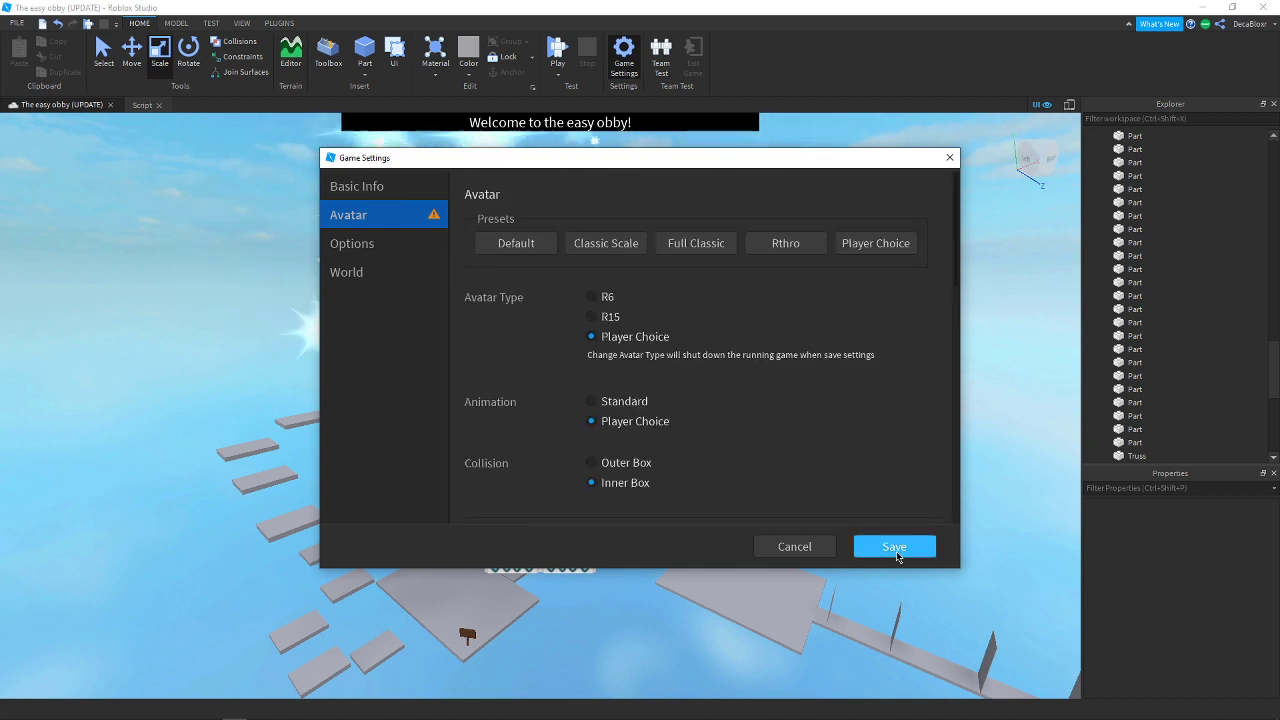
{"action": "left_click", "coordinate": [894, 546]}
{"action": "left_click", "coordinate": [690, 402]}
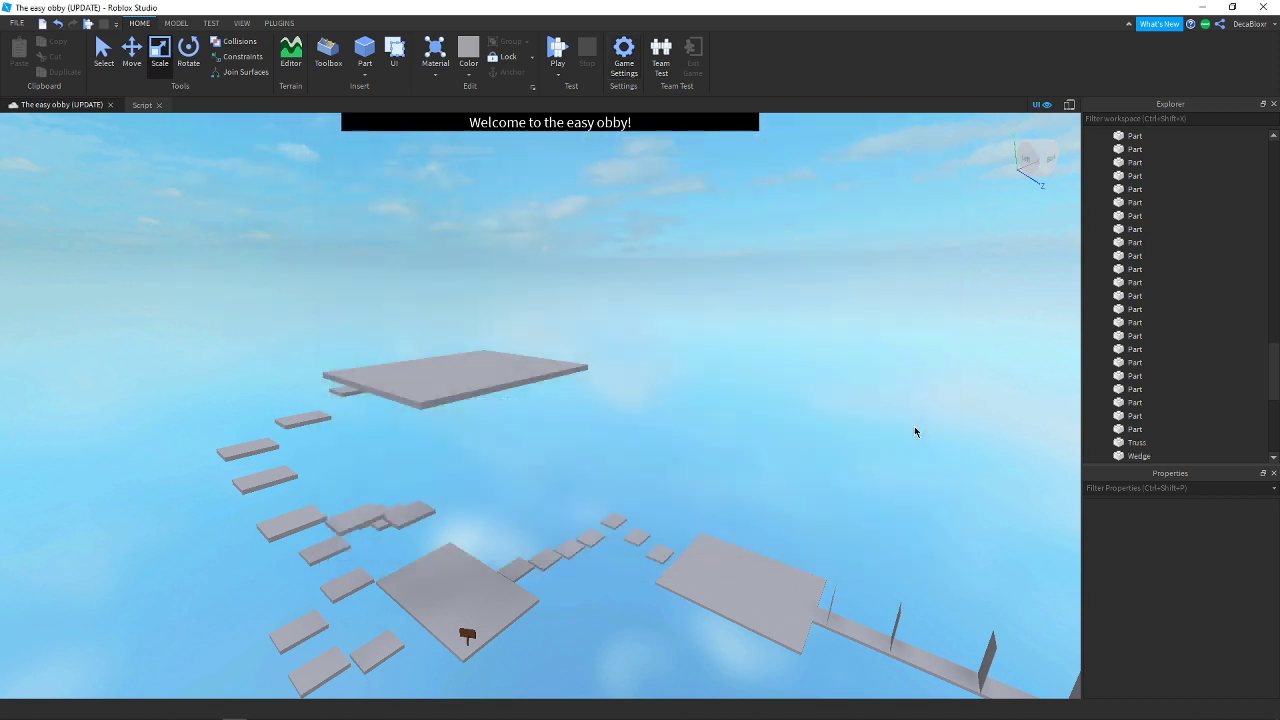
Duplicate the welcome sign on the cyan starting platform
{"action": "right_click_drag", "start_coordinate": [715, 383], "coordinate": [715, 383]}
{"action": "key", "text": "w"}
{"action": "left_click", "coordinate": [560, 478]}
{"action": "right_click", "coordinate": [558, 474]}
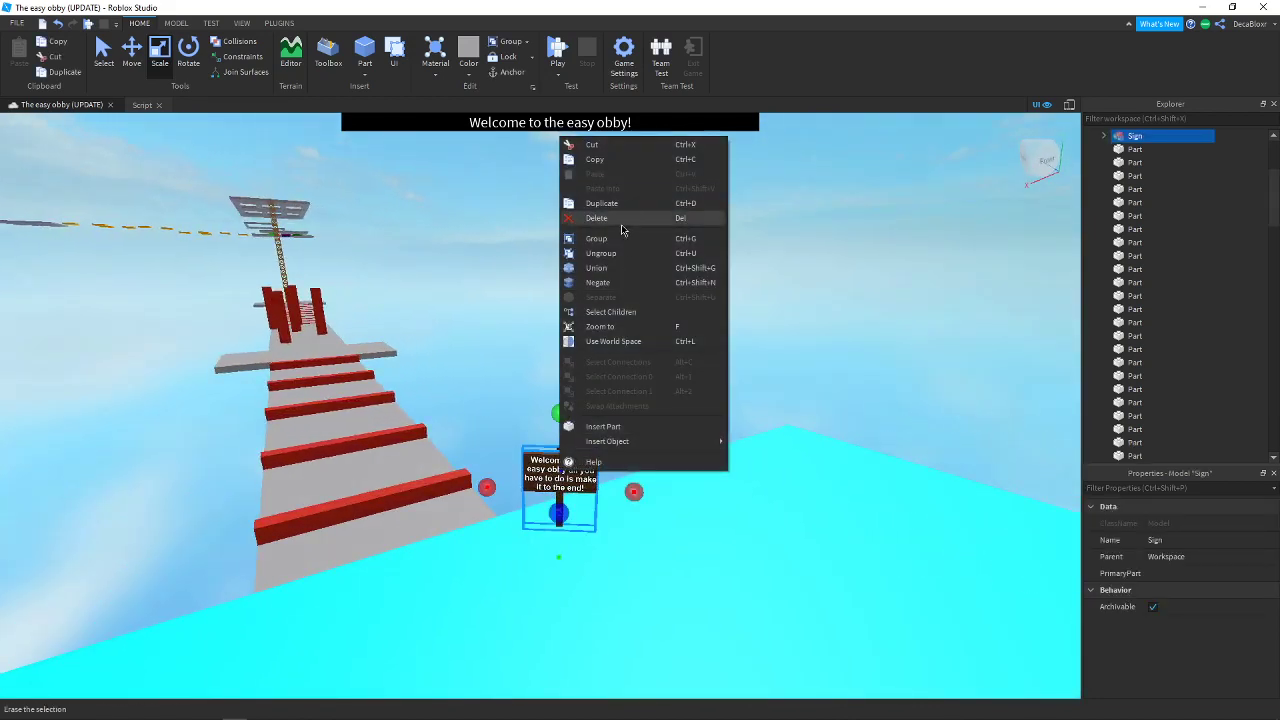
{"action": "left_click", "coordinate": [603, 204]}
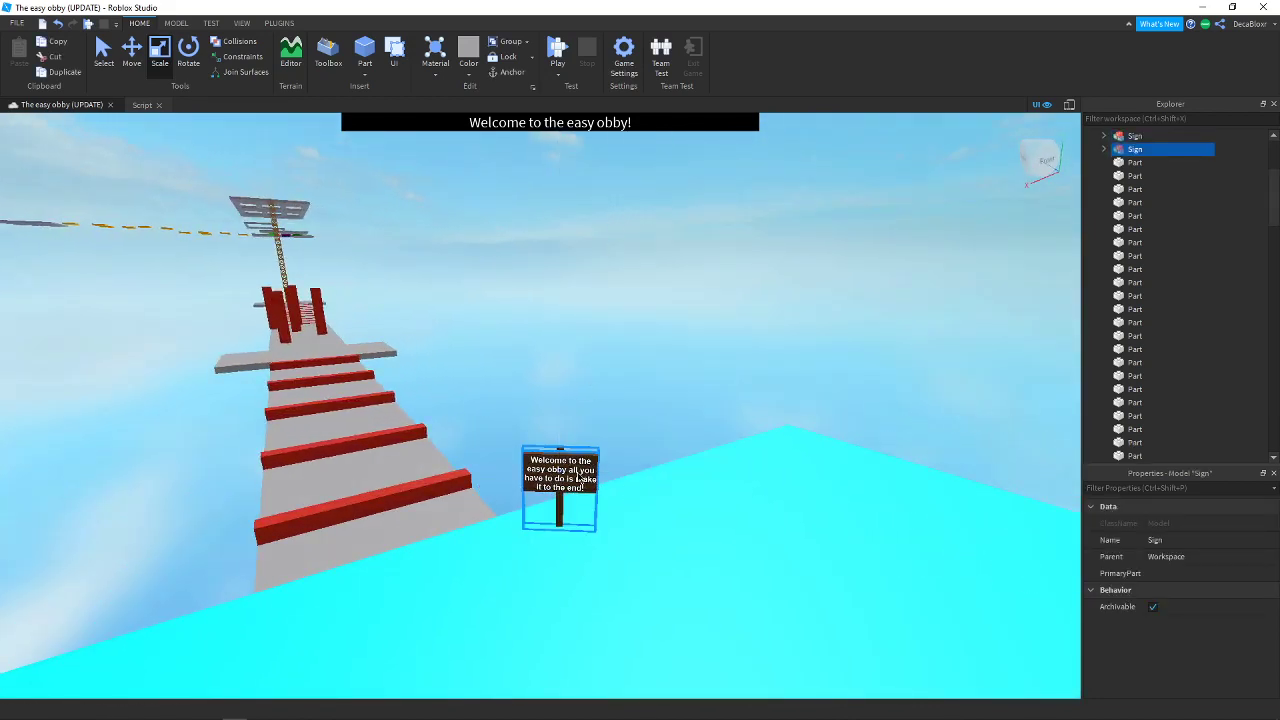
Move the copied sign to the other side of the red-barred ramp's entrance on the starting platform
{"action": "left_click_drag", "start_coordinate": [578, 476], "coordinate": [543, 589]}
{"action": "right_click_drag", "start_coordinate": [543, 589], "coordinate": [543, 589]}
{"action": "left_click_drag", "start_coordinate": [543, 589], "coordinate": [719, 449]}
{"action": "key", "text": "d"}
{"action": "right_click_drag", "start_coordinate": [780, 466], "coordinate": [780, 466]}
{"action": "key", "text": "w"}
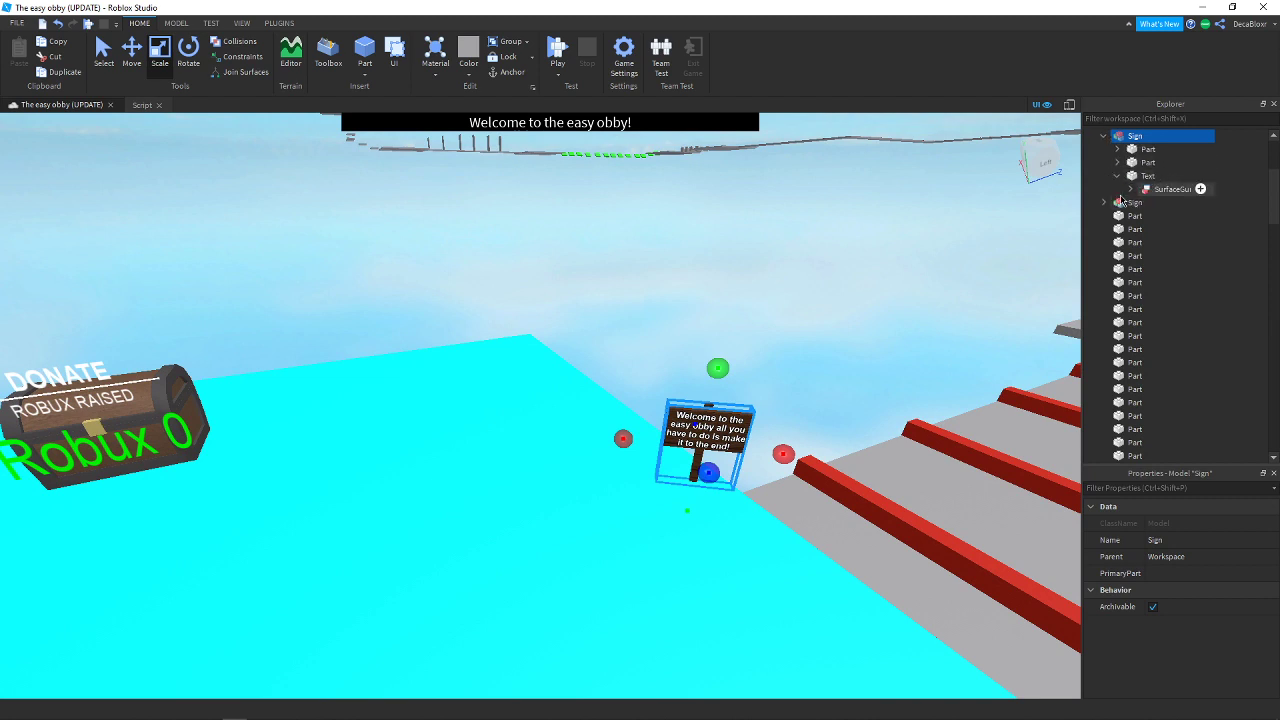
Set the copied sign's TextLabel text to "Whole obby was tested by the creator and is possible!" and check it up close
{"action": "left_click", "coordinate": [1169, 203]}
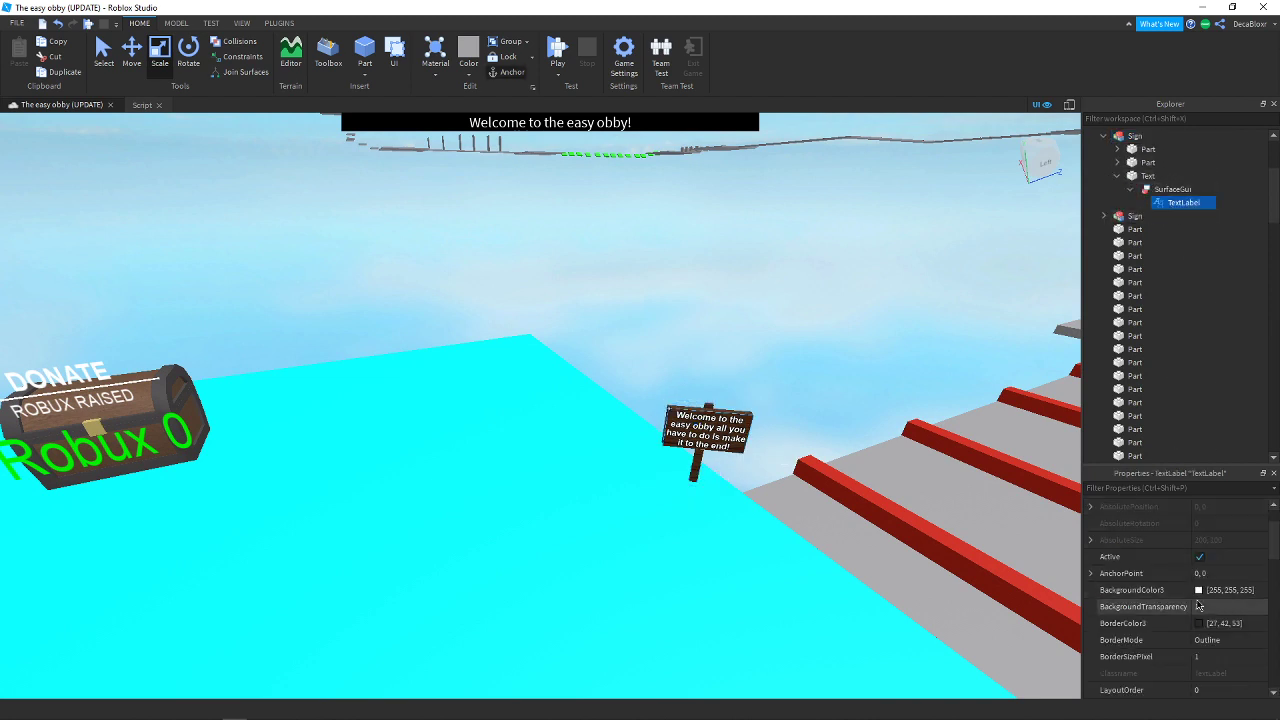
{"action": "scroll", "coordinate": [1236, 620], "scroll_direction": "down", "scroll_amount": 10}
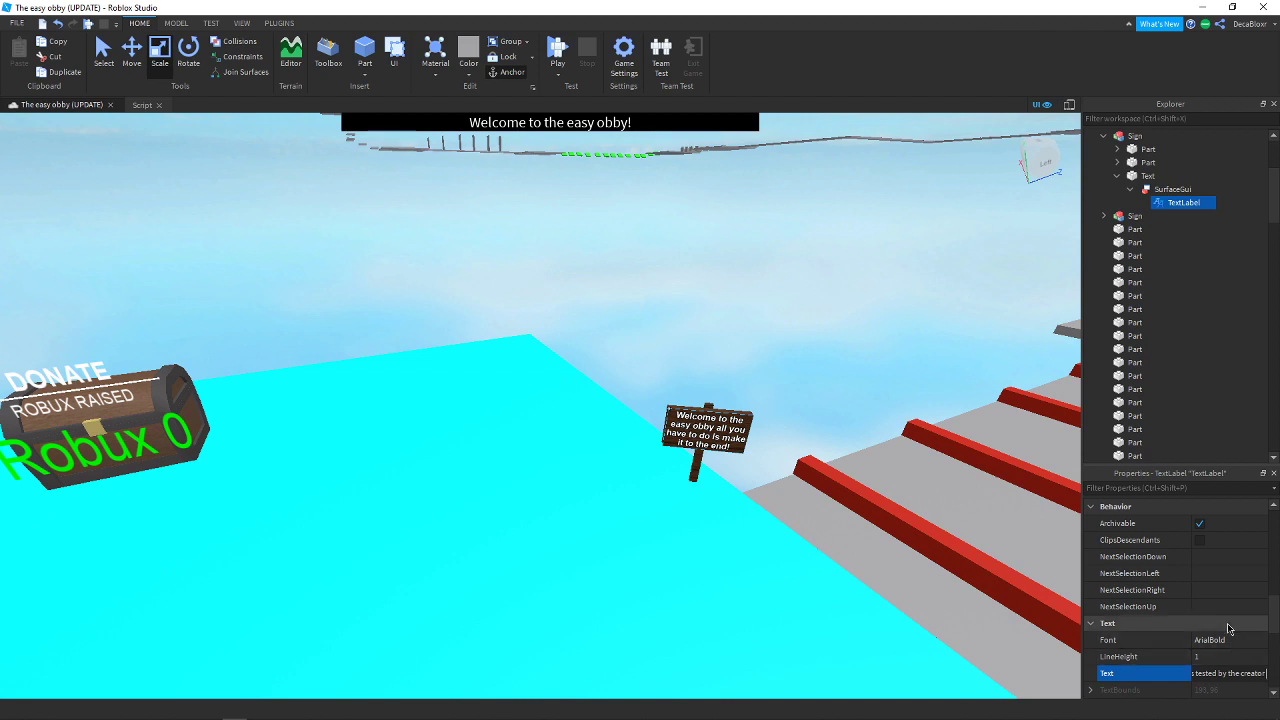
{"action": "type", "text": "and is possible!"}
{"action": "key", "text": "Return"}
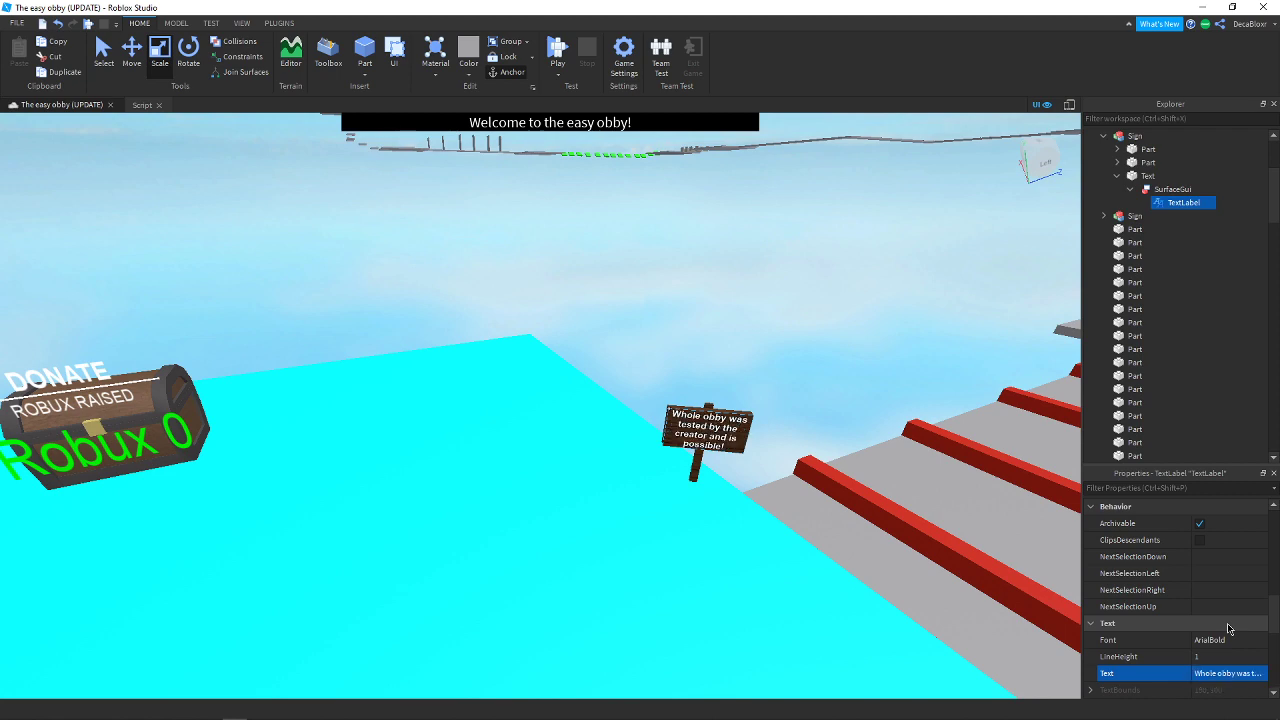
{"action": "left_click", "coordinate": [792, 372]}
{"action": "key", "text": "w"}
{"action": "right_click_drag", "start_coordinate": [793, 373], "coordinate": [793, 372]}
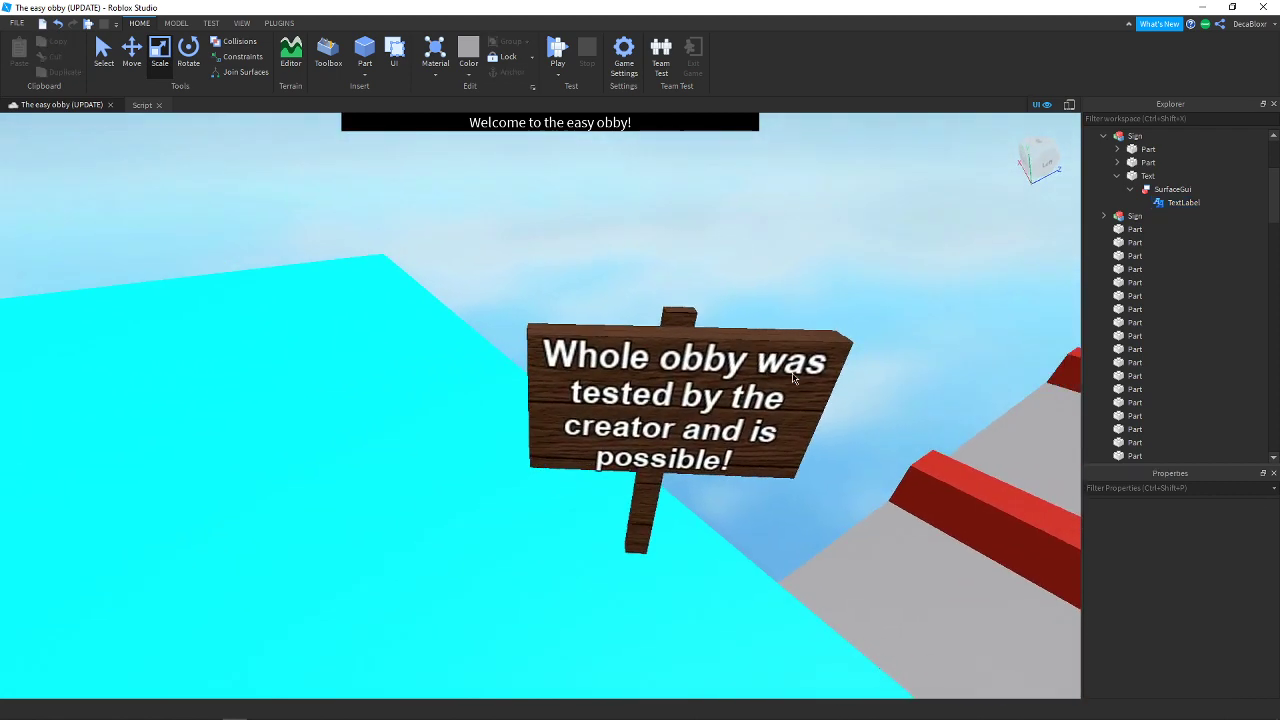
{"action": "key", "text": "d"}
{"action": "key", "text": "a"}
{"action": "mouse_move", "coordinate": [1182, 161]}
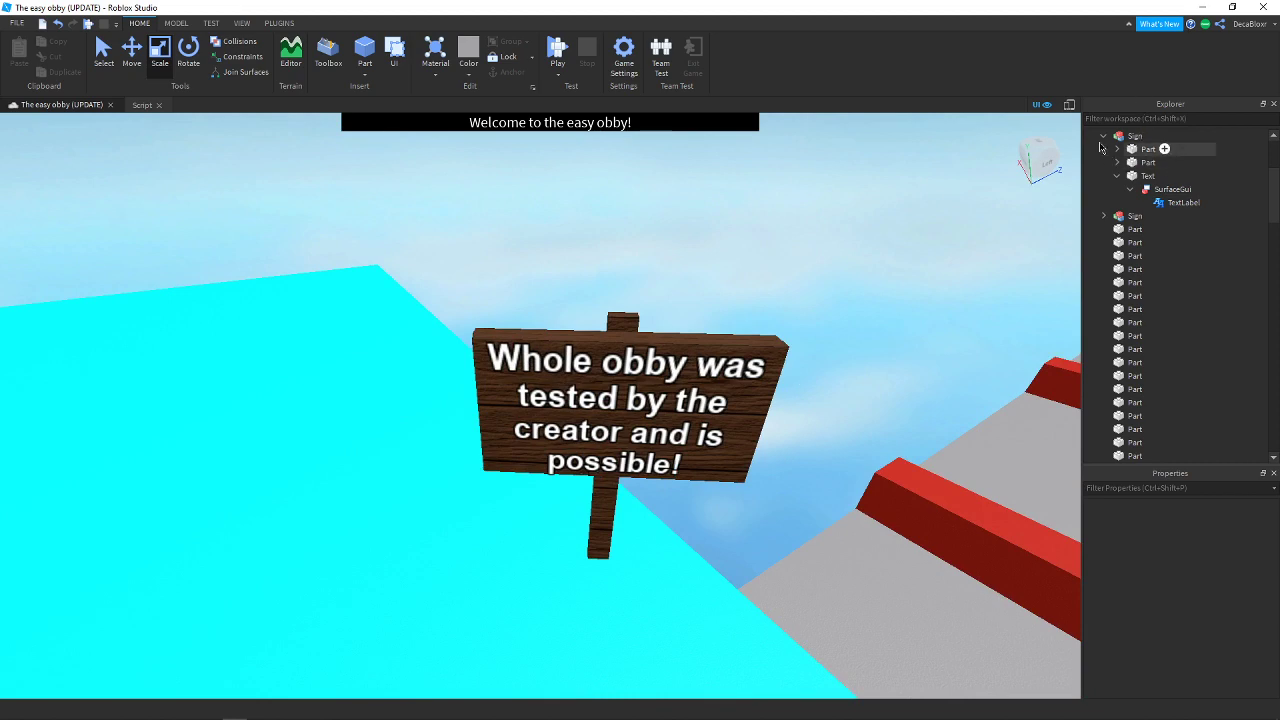
Move the "Well, you made it to the end!" sign from the lower platform to a corner of the large top platform
{"action": "left_click", "coordinate": [1040, 165]}
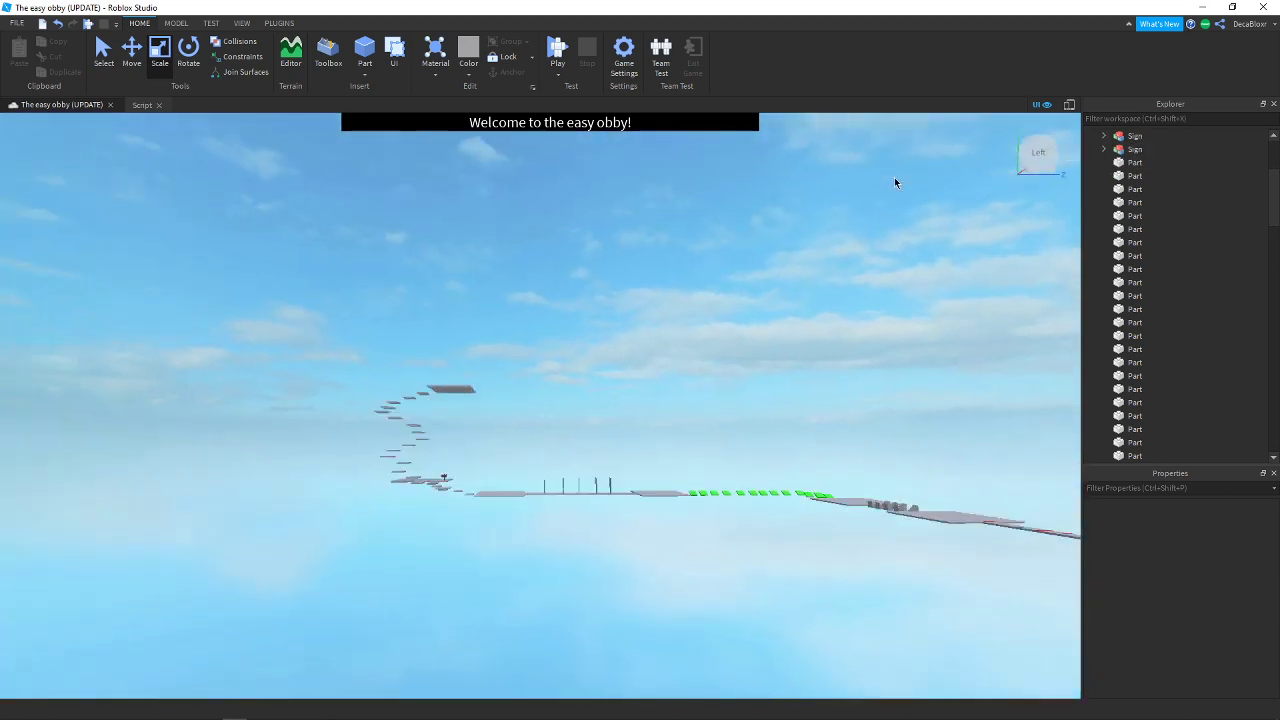
{"action": "key", "text": "w"}
{"action": "right_click_drag", "start_coordinate": [895, 178], "coordinate": [895, 179]}
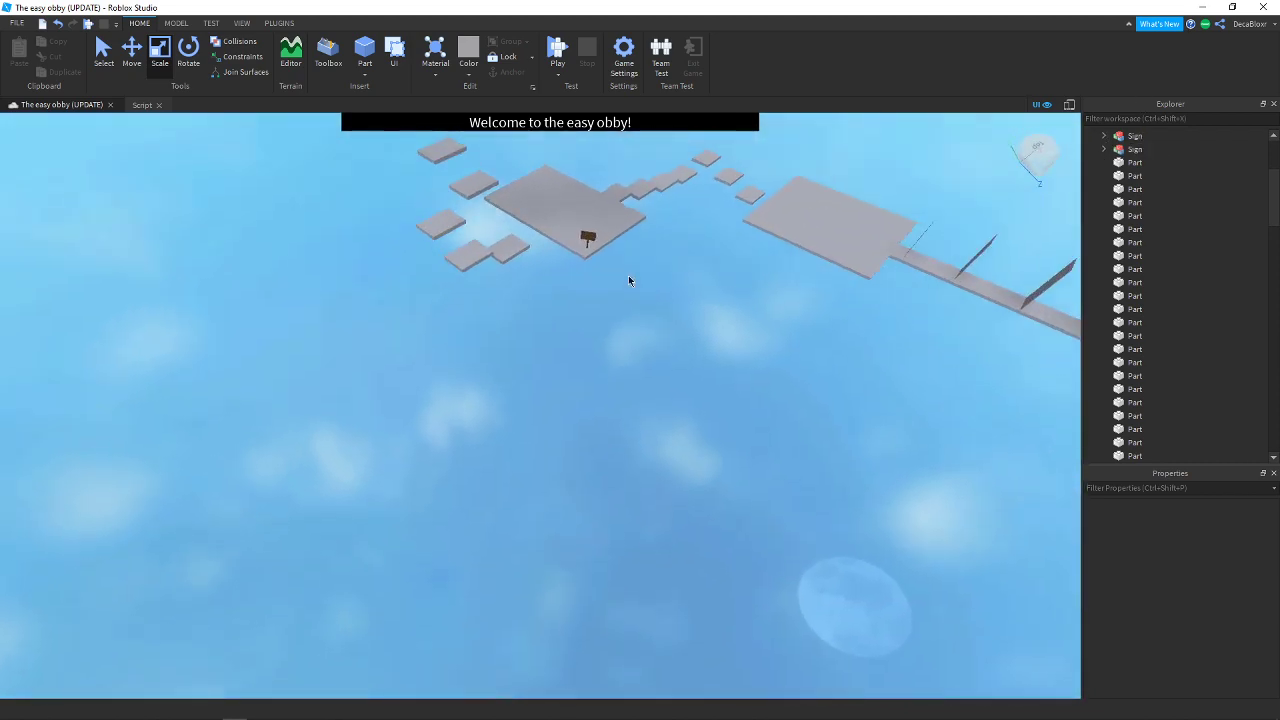
{"action": "right_click_drag", "start_coordinate": [671, 338], "coordinate": [671, 337]}
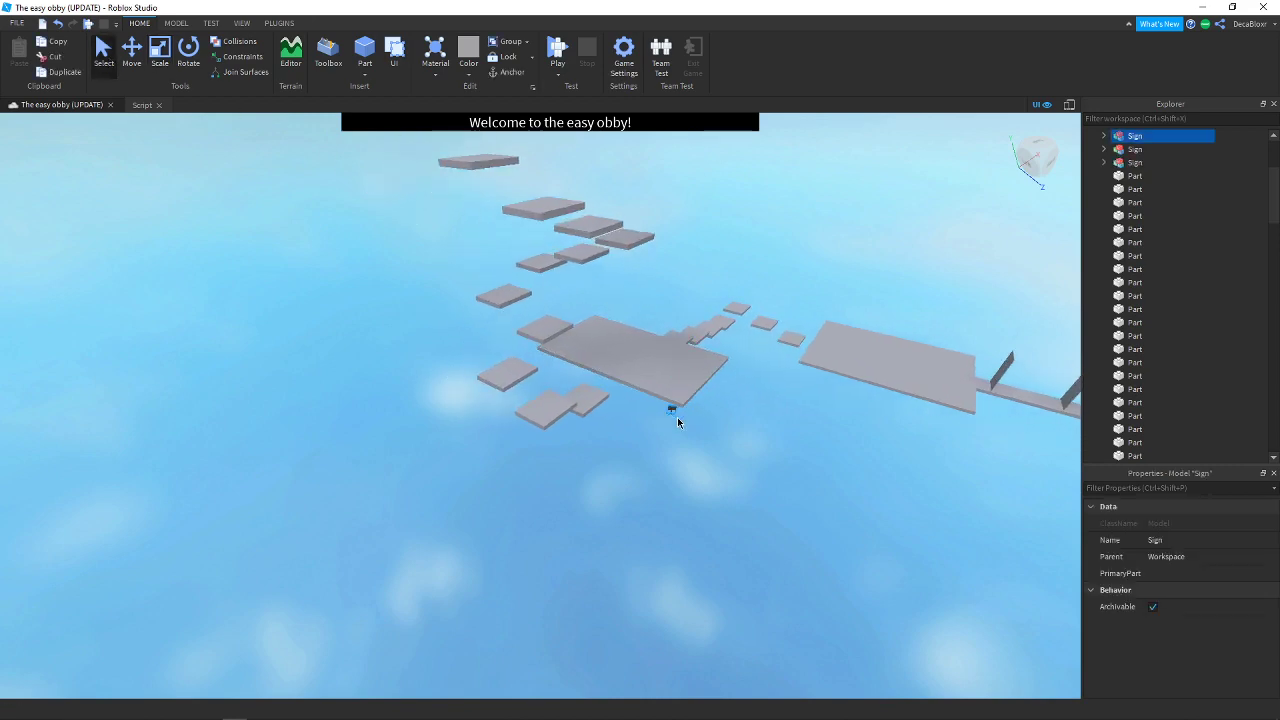
{"action": "key", "text": "w"}
{"action": "mouse_move", "coordinate": [677, 417]}
{"action": "right_mouse_down"}
{"action": "mouse_move", "coordinate": [676, 391]}
{"action": "mouse_move", "coordinate": [677, 417]}
{"action": "right_mouse_up"}
{"action": "key", "text": "w"}
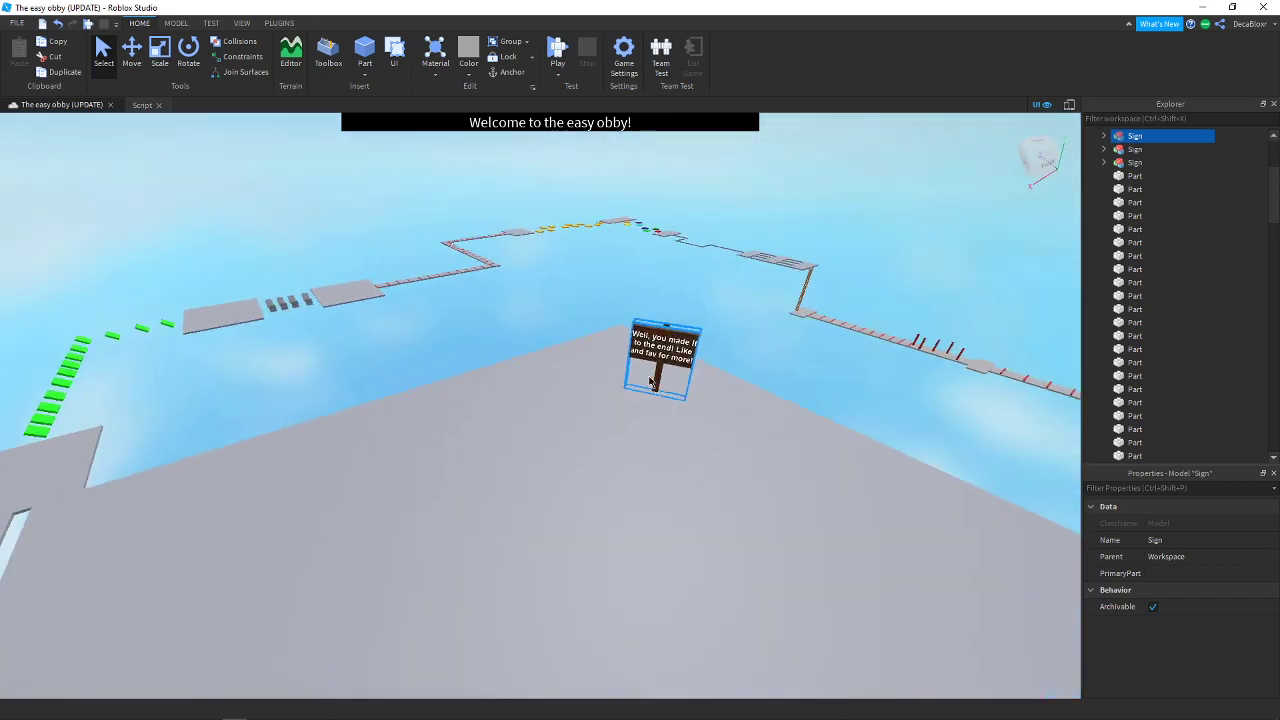
{"action": "left_click_drag", "start_coordinate": [651, 383], "coordinate": [640, 345]}
Duplicate a stepping platform next to the large top platform and move the copy to the top platform's outer edge
{"action": "key", "text": "a"}
{"action": "right_click_drag", "start_coordinate": [679, 319], "coordinate": [679, 321]}
{"action": "key", "text": "d"}
{"action": "right_click_drag", "start_coordinate": [852, 402], "coordinate": [853, 406]}
{"action": "key", "text": "d"}
{"action": "key", "text": "w"}
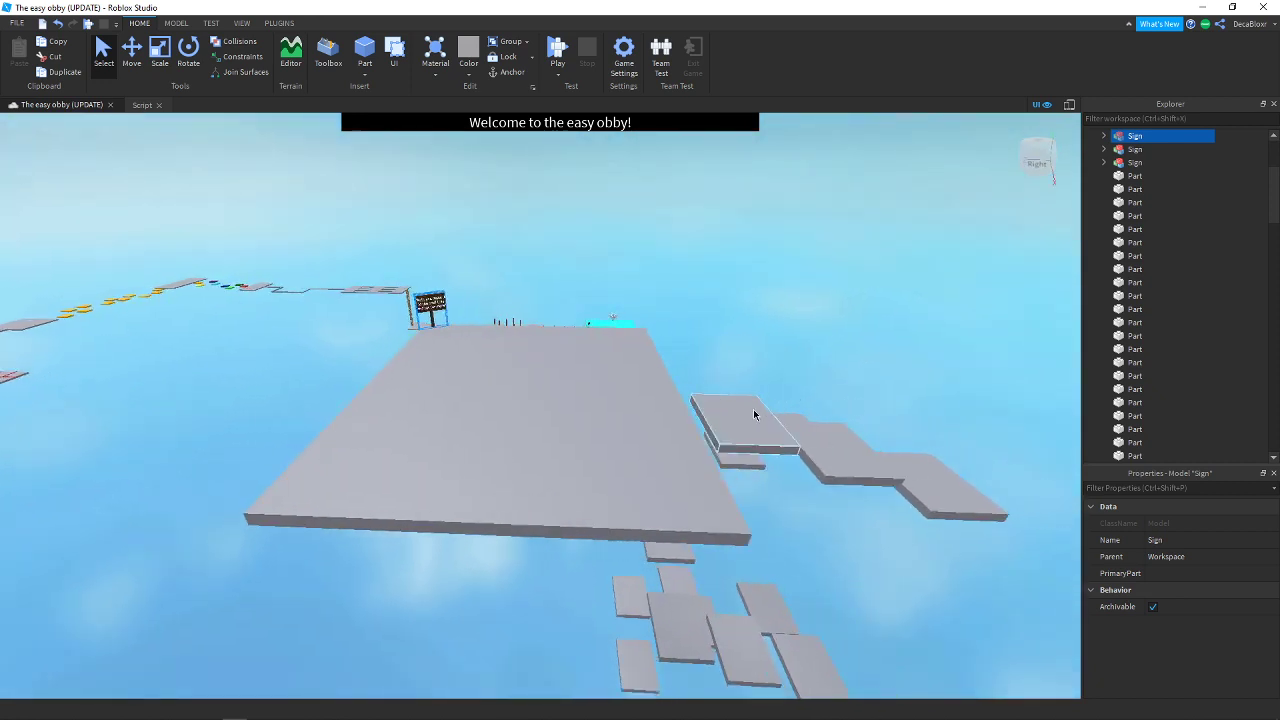
{"action": "key", "text": "s"}
{"action": "left_click", "coordinate": [754, 432]}
{"action": "right_click", "coordinate": [747, 430]}
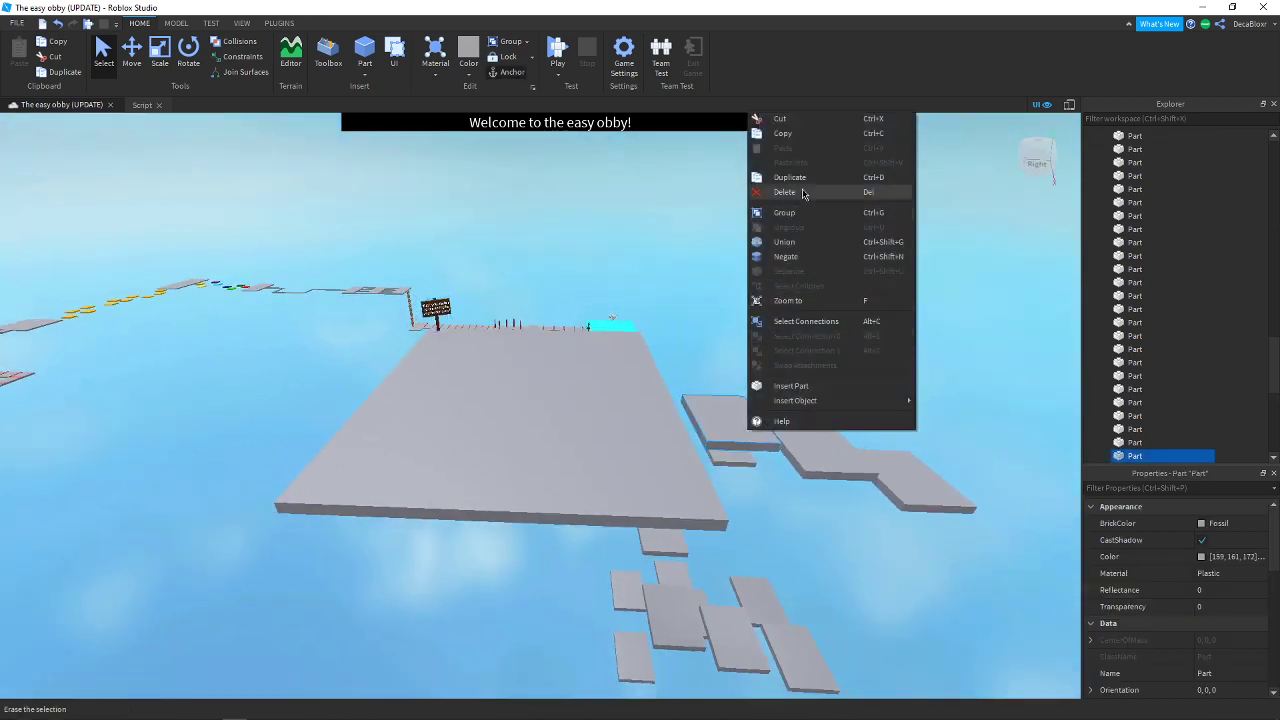
{"action": "left_click", "coordinate": [797, 178]}
{"action": "left_click_drag", "start_coordinate": [699, 436], "coordinate": [574, 410]}
{"action": "key", "text": "a"}
{"action": "key", "text": "w"}
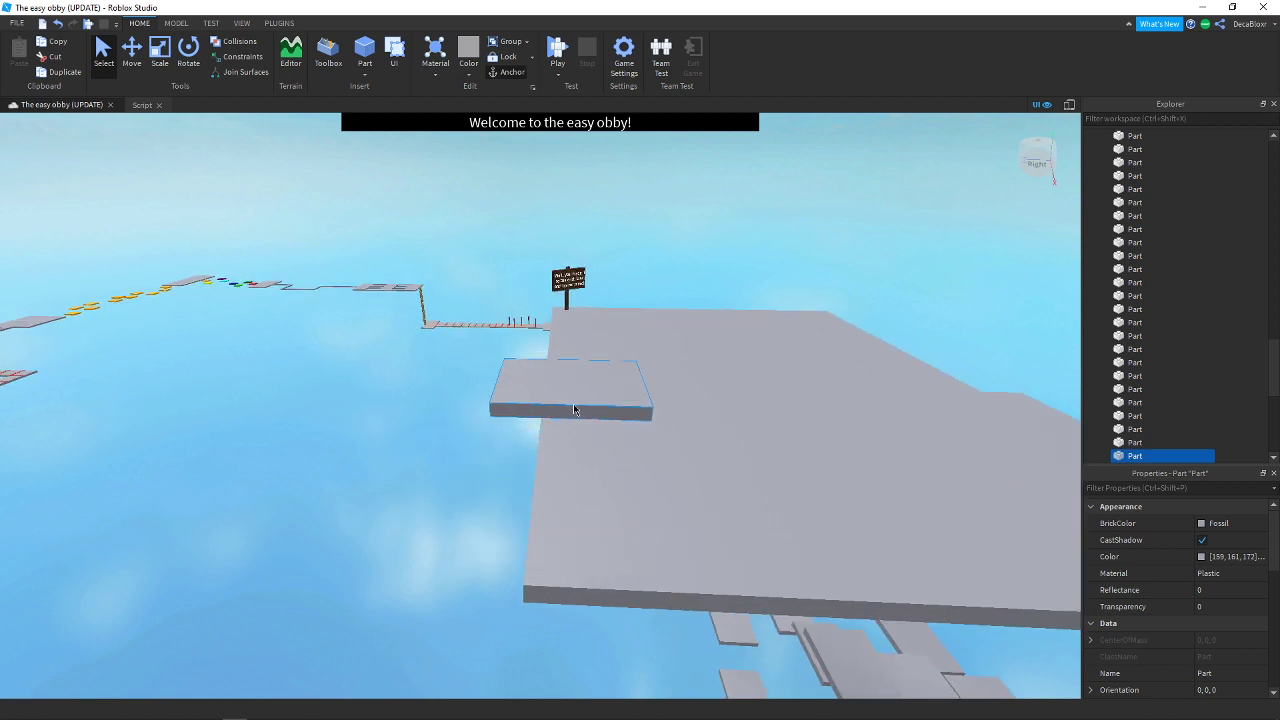
Rotate the copied platform about its vertical axis to an orientation of 57.6 degrees
{"action": "key", "text": "ctrl+r"}
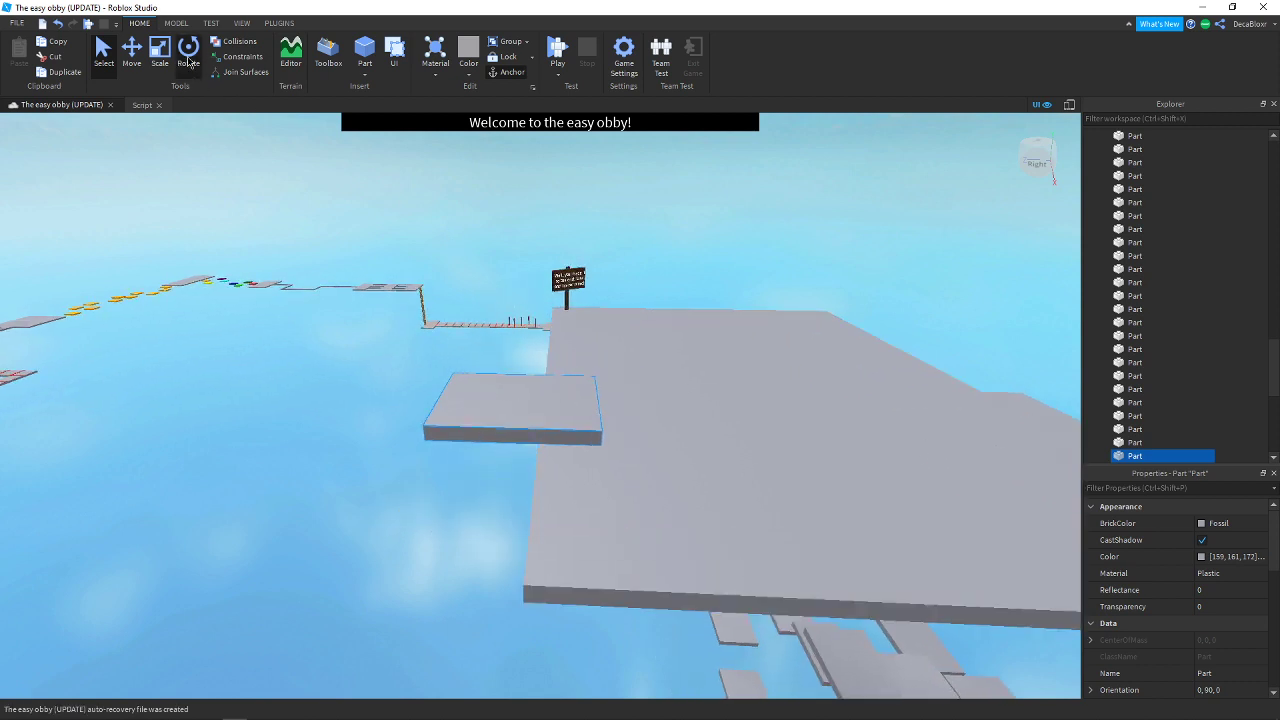
{"action": "left_click", "coordinate": [188, 50]}
{"action": "left_click_drag", "start_coordinate": [646, 406], "coordinate": [631, 446]}
Move the rotated platform away from the large top platform's edge to leave a jump gap
{"action": "left_click", "coordinate": [141, 68]}
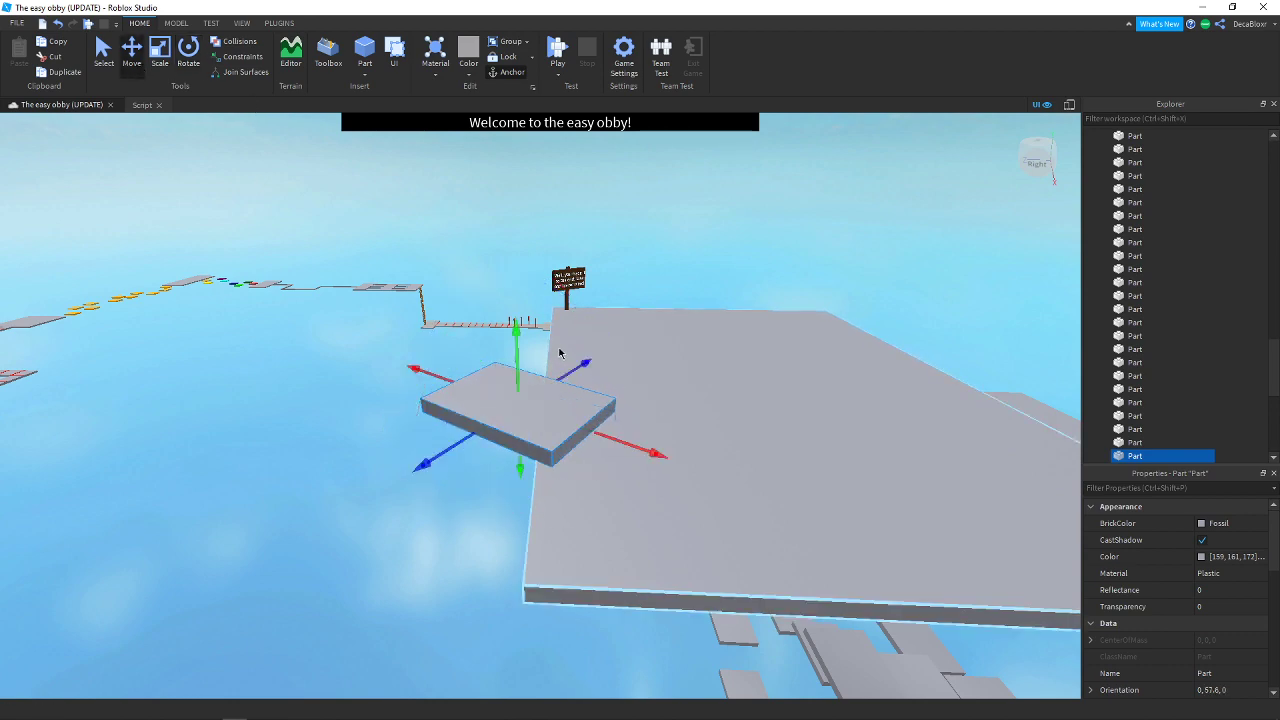
{"action": "right_click_drag", "start_coordinate": [617, 369], "coordinate": [620, 372]}
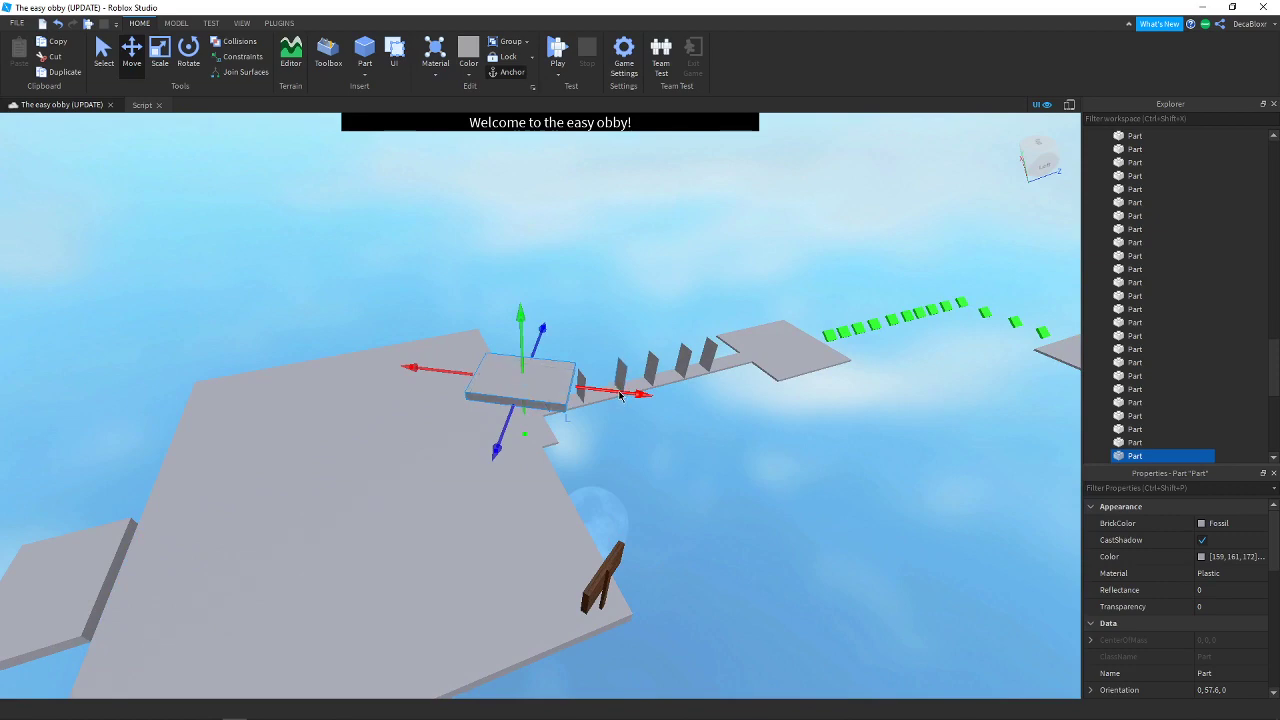
{"action": "left_click_drag", "start_coordinate": [620, 395], "coordinate": [705, 412]}
{"action": "right_click_drag", "start_coordinate": [720, 413], "coordinate": [703, 422]}
{"action": "left_click_drag", "start_coordinate": [596, 362], "coordinate": [614, 363]}
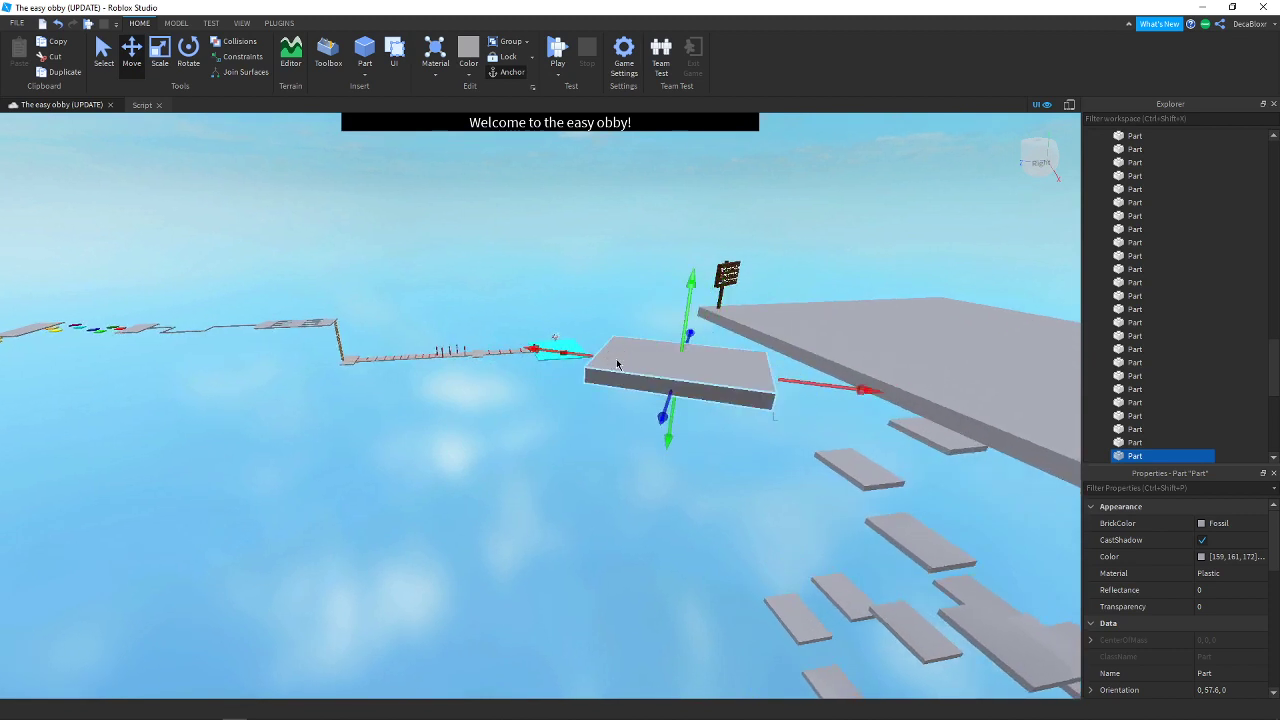
Duplicate the rotated platform and move the copy farther out as the second jump
{"action": "right_click", "coordinate": [633, 362]}
{"action": "left_click", "coordinate": [670, 425]}
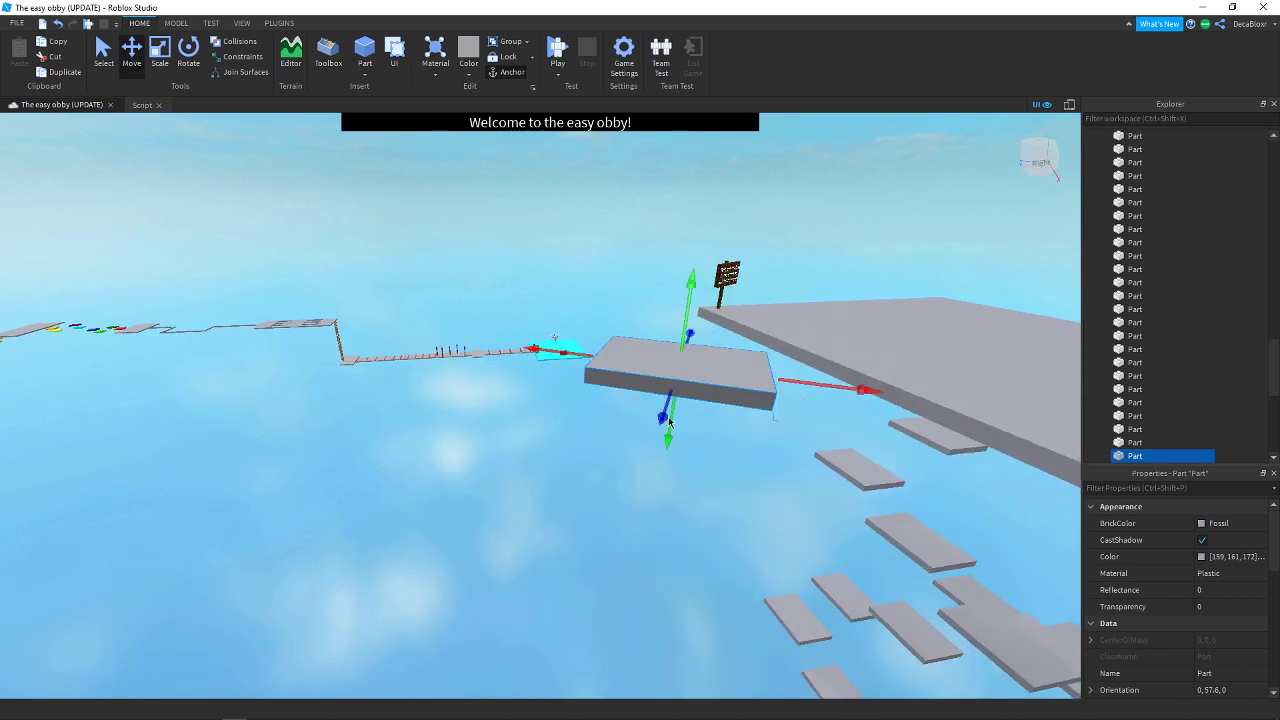
{"action": "left_click_drag", "start_coordinate": [577, 357], "coordinate": [406, 338]}
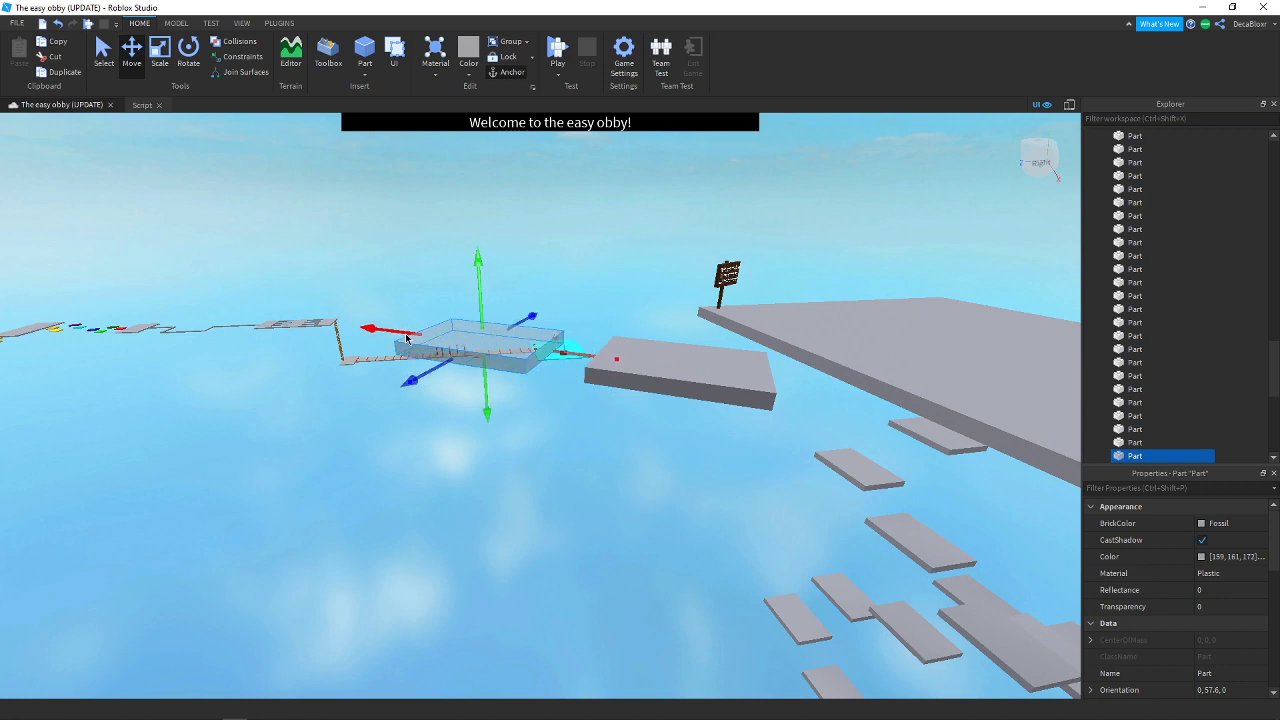
{"action": "left_click_drag", "start_coordinate": [418, 381], "coordinate": [287, 473]}
Duplicate the second angled platform and move the copy farther along the path as the third jump
{"action": "right_click_drag", "start_coordinate": [287, 473], "coordinate": [520, 465]}
{"action": "right_click", "coordinate": [542, 459]}
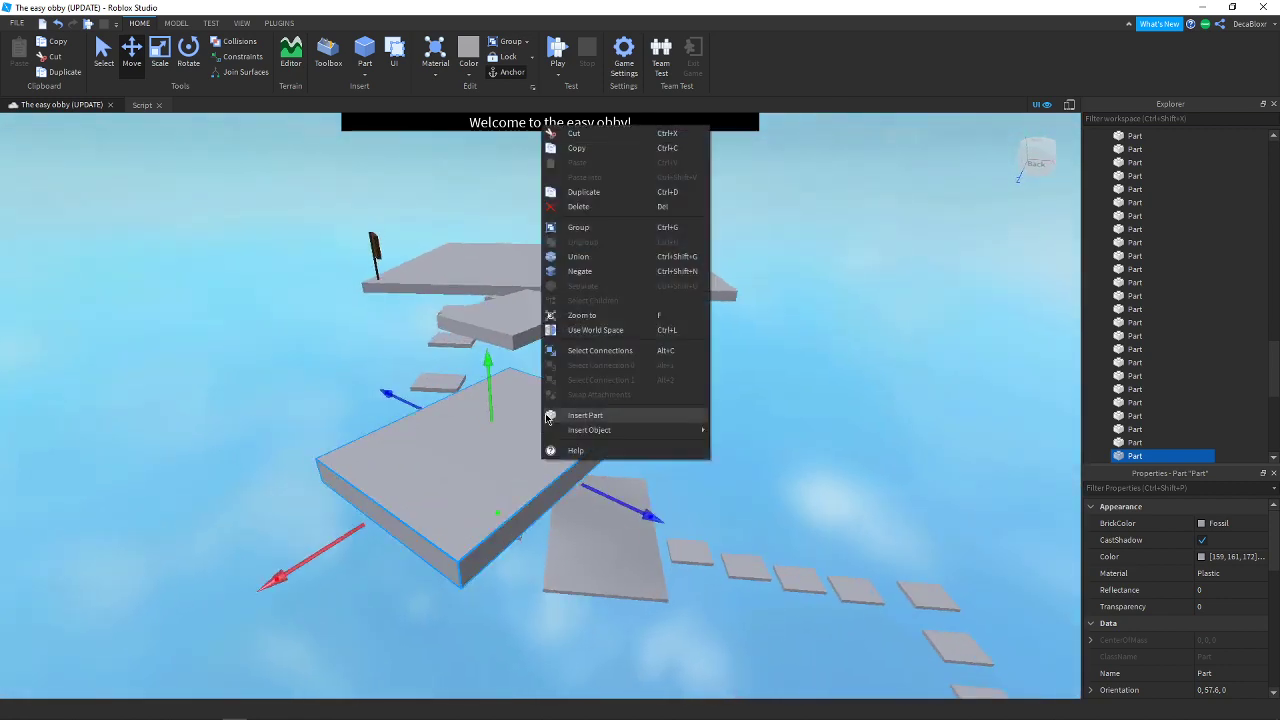
{"action": "left_click", "coordinate": [585, 195]}
{"action": "scroll", "coordinate": [617, 446], "scroll_direction": "down", "scroll_amount": 3}
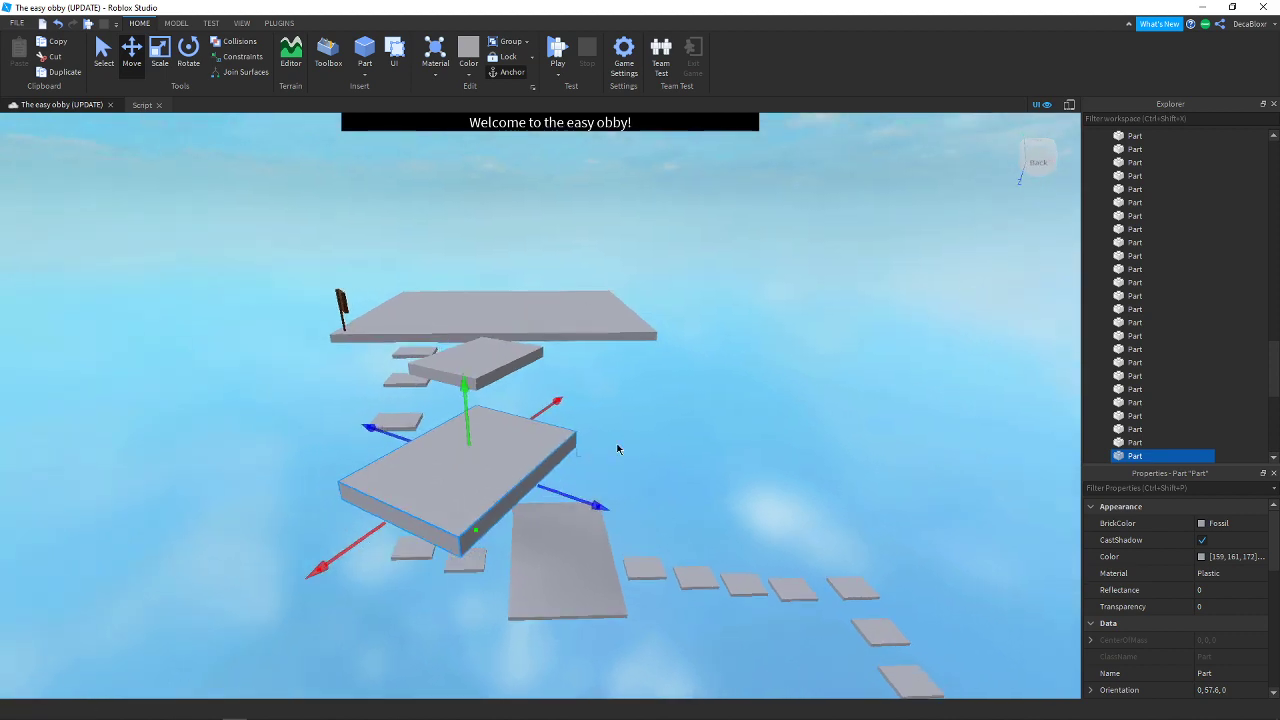
{"action": "right_click_drag", "start_coordinate": [617, 446], "coordinate": [628, 494]}
{"action": "key", "text": "a"}
{"action": "left_click_drag", "start_coordinate": [664, 502], "coordinate": [595, 668]}
{"action": "right_click_drag", "start_coordinate": [805, 598], "coordinate": [724, 494]}
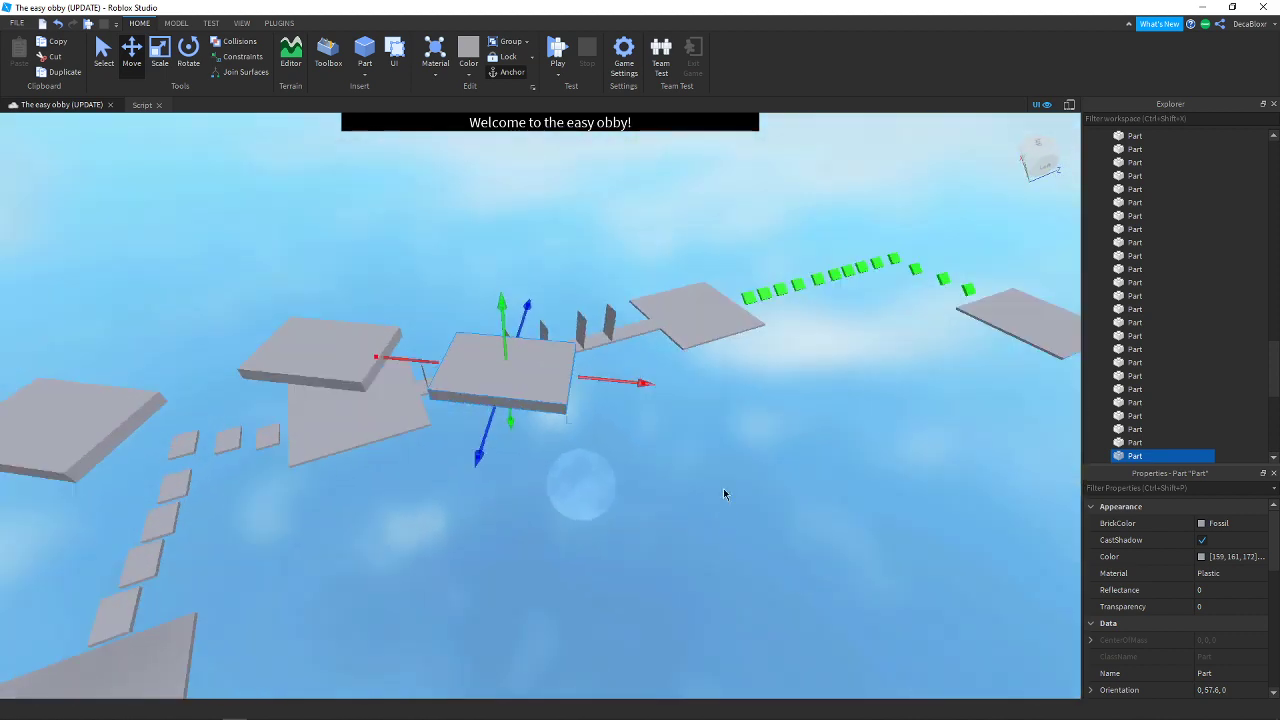
{"action": "left_click_drag", "start_coordinate": [625, 392], "coordinate": [644, 389]}
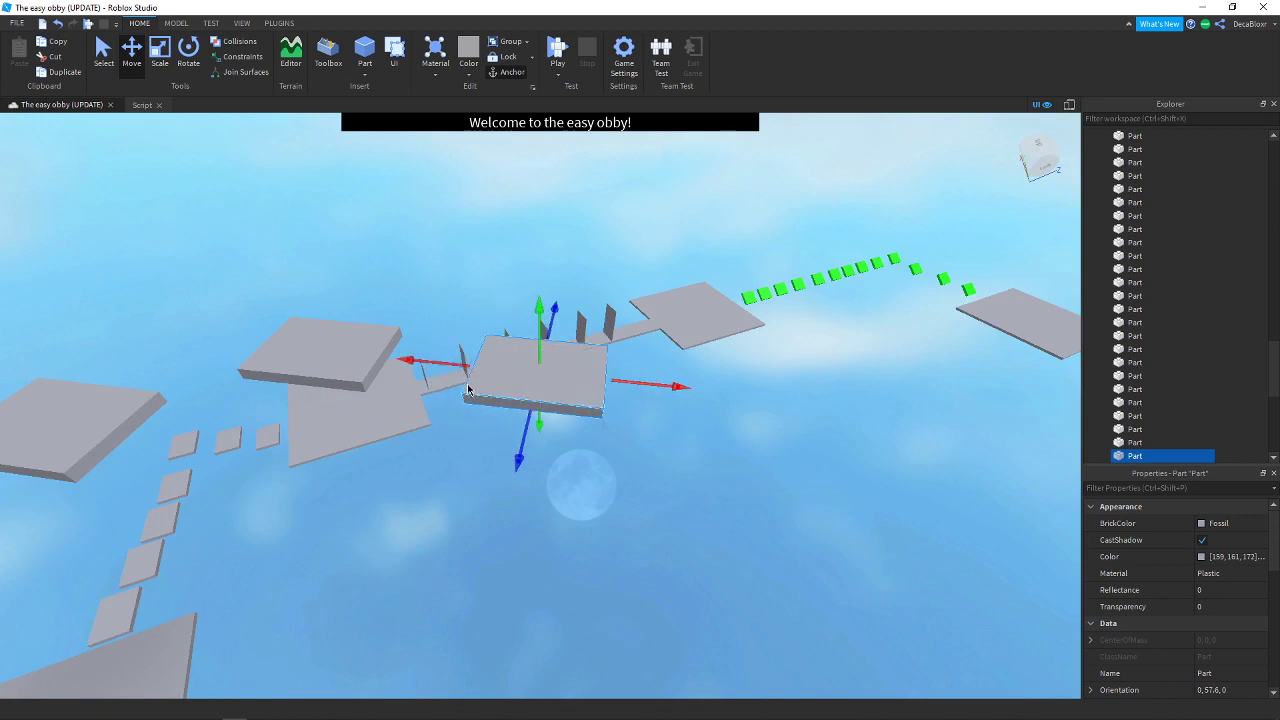
{"action": "left_click_drag", "start_coordinate": [449, 368], "coordinate": [437, 368]}
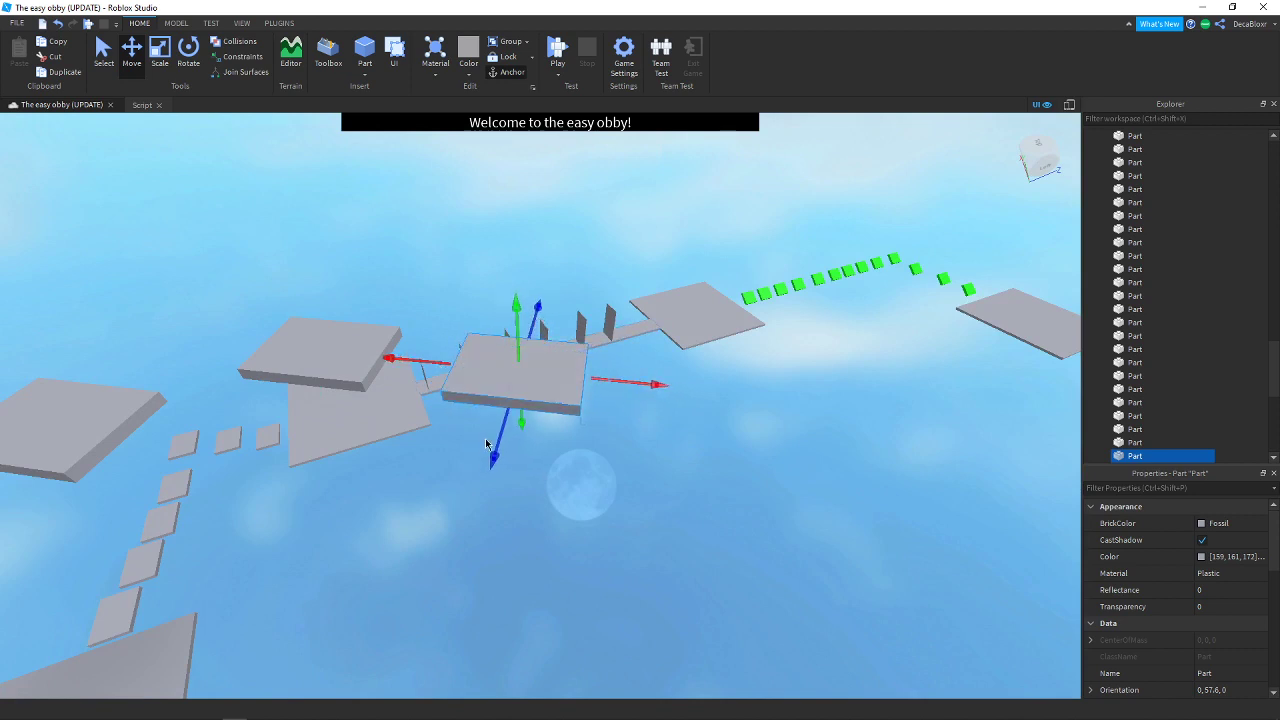
Shift the third angled platform sideways so it is offset from the second one
{"action": "left_click", "coordinate": [482, 458]}
{"action": "left_click", "coordinate": [508, 383]}
{"action": "left_click_drag", "start_coordinate": [503, 432], "coordinate": [482, 520]}
{"action": "left_click_drag", "start_coordinate": [394, 443], "coordinate": [384, 447]}
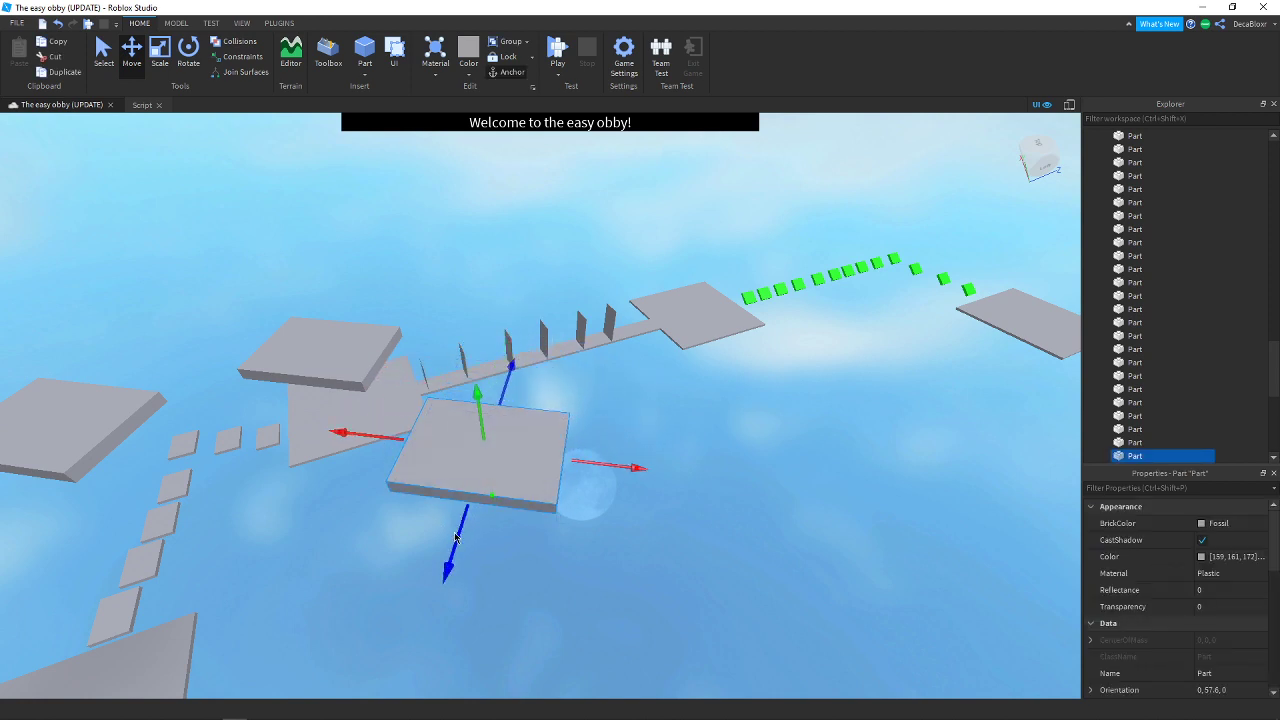
{"action": "left_click_drag", "start_coordinate": [455, 537], "coordinate": [447, 560]}
Duplicate the third angled platform and move the copy farther along the path as the fourth jump
{"action": "right_click_drag", "start_coordinate": [536, 514], "coordinate": [591, 523]}
{"action": "right_click", "coordinate": [591, 525]}
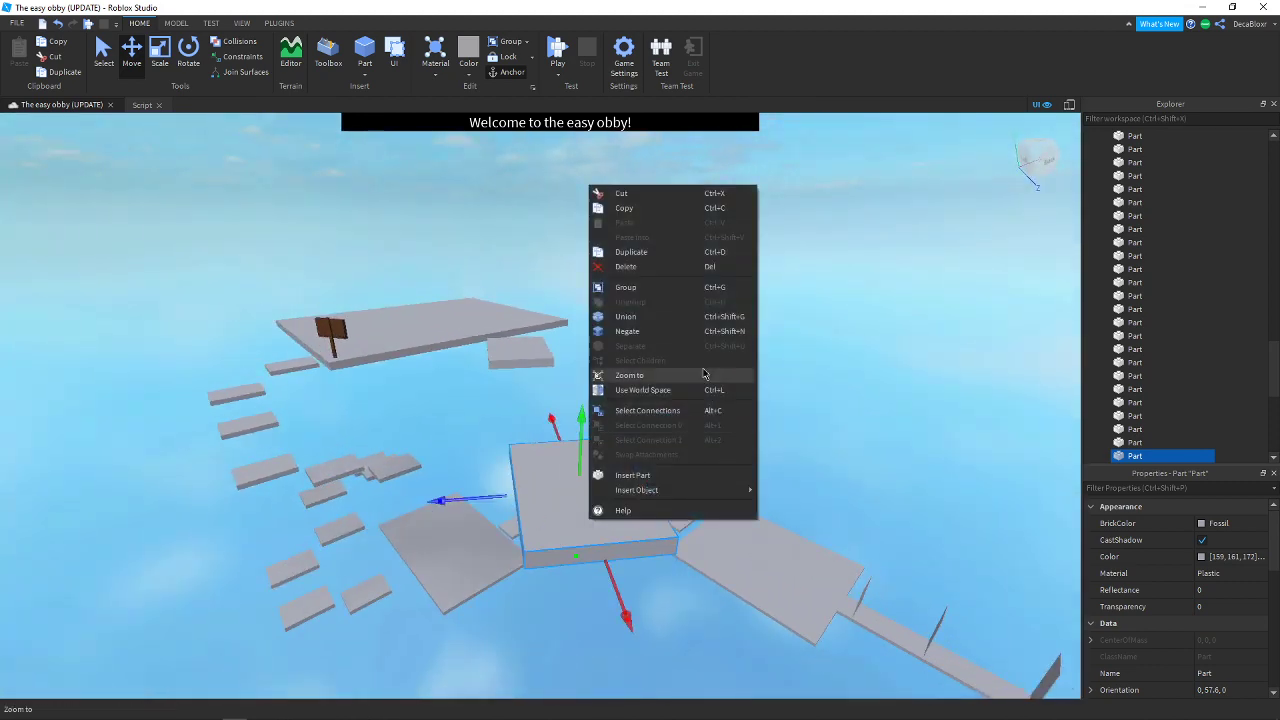
{"action": "left_click", "coordinate": [675, 258]}
{"action": "right_click_drag", "start_coordinate": [680, 447], "coordinate": [624, 470]}
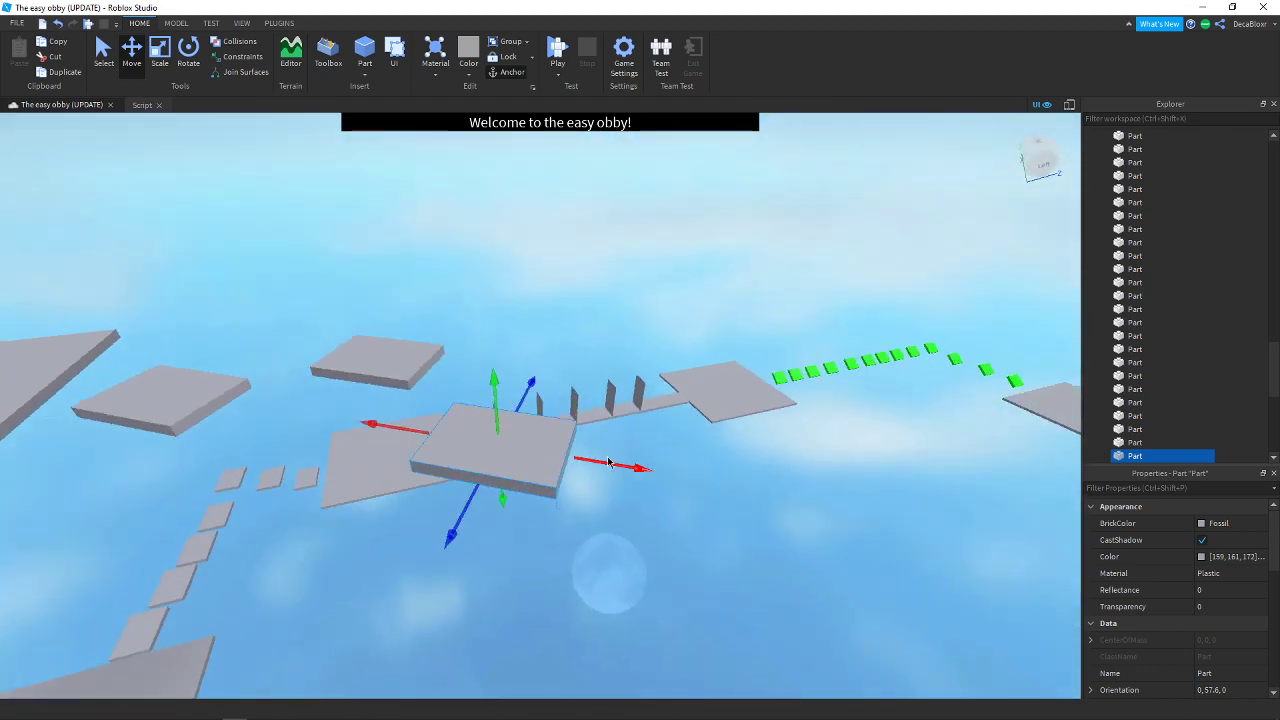
{"action": "left_click_drag", "start_coordinate": [627, 467], "coordinate": [857, 477]}
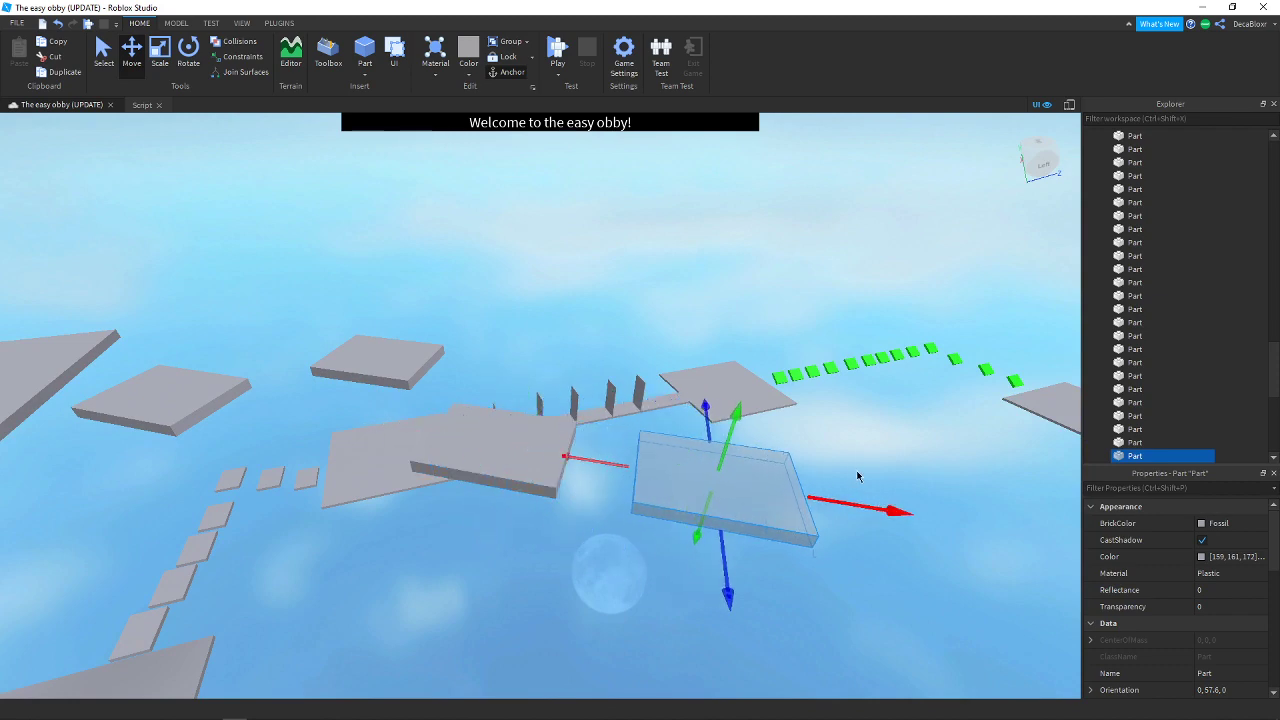
{"action": "right_click_drag", "start_coordinate": [782, 489], "coordinate": [714, 490]}
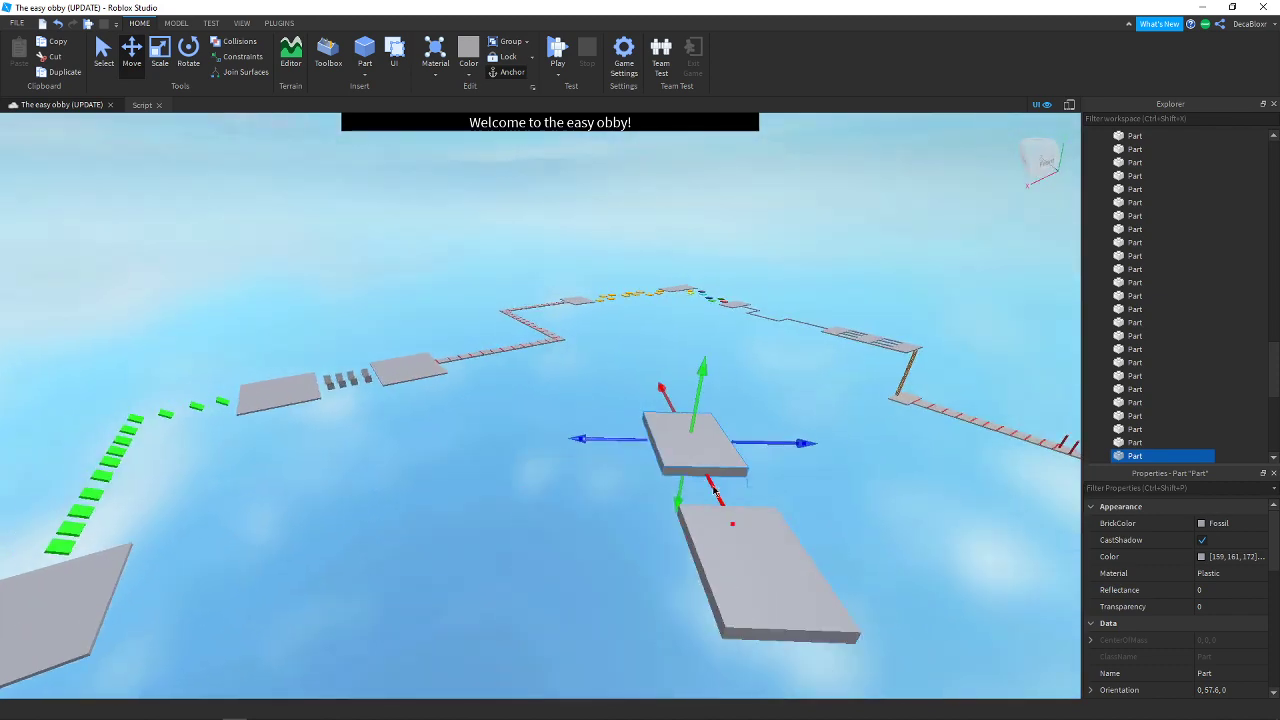
Shift the fourth angled platform sideways and slightly outward so it is offset from the third one
{"action": "left_click_drag", "start_coordinate": [618, 447], "coordinate": [501, 464]}
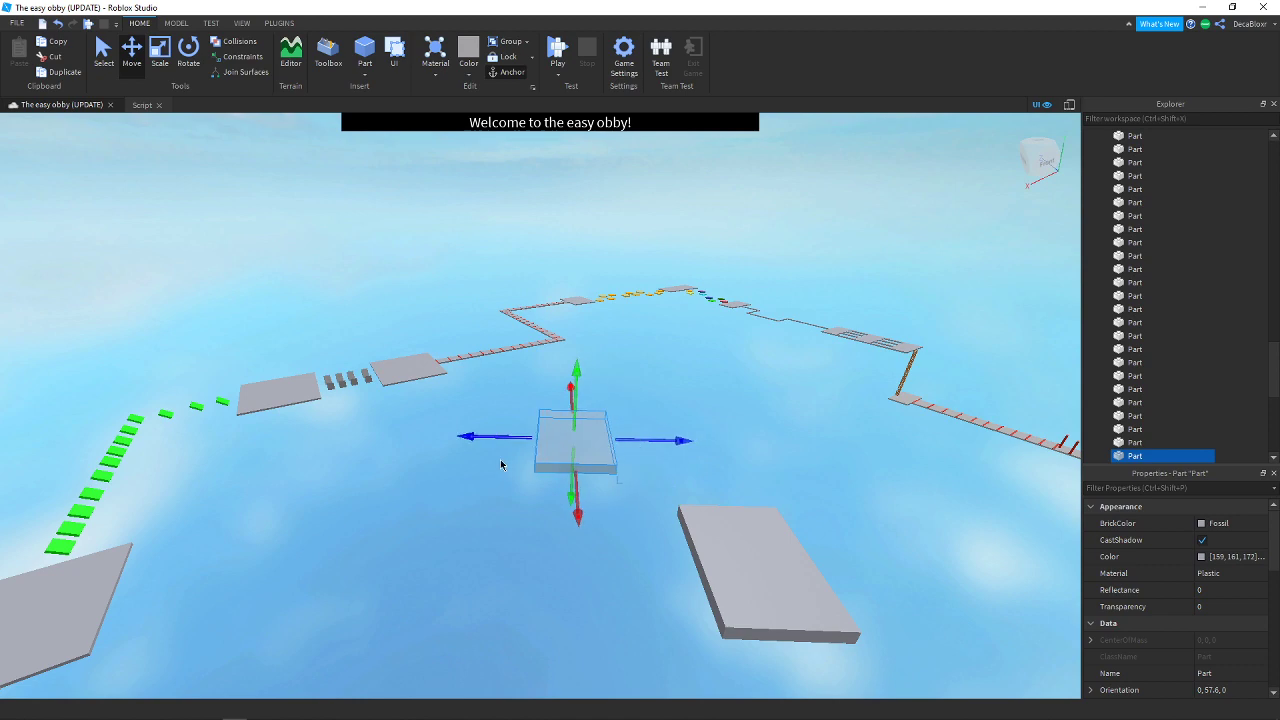
{"action": "right_click_drag", "start_coordinate": [504, 465], "coordinate": [652, 503]}
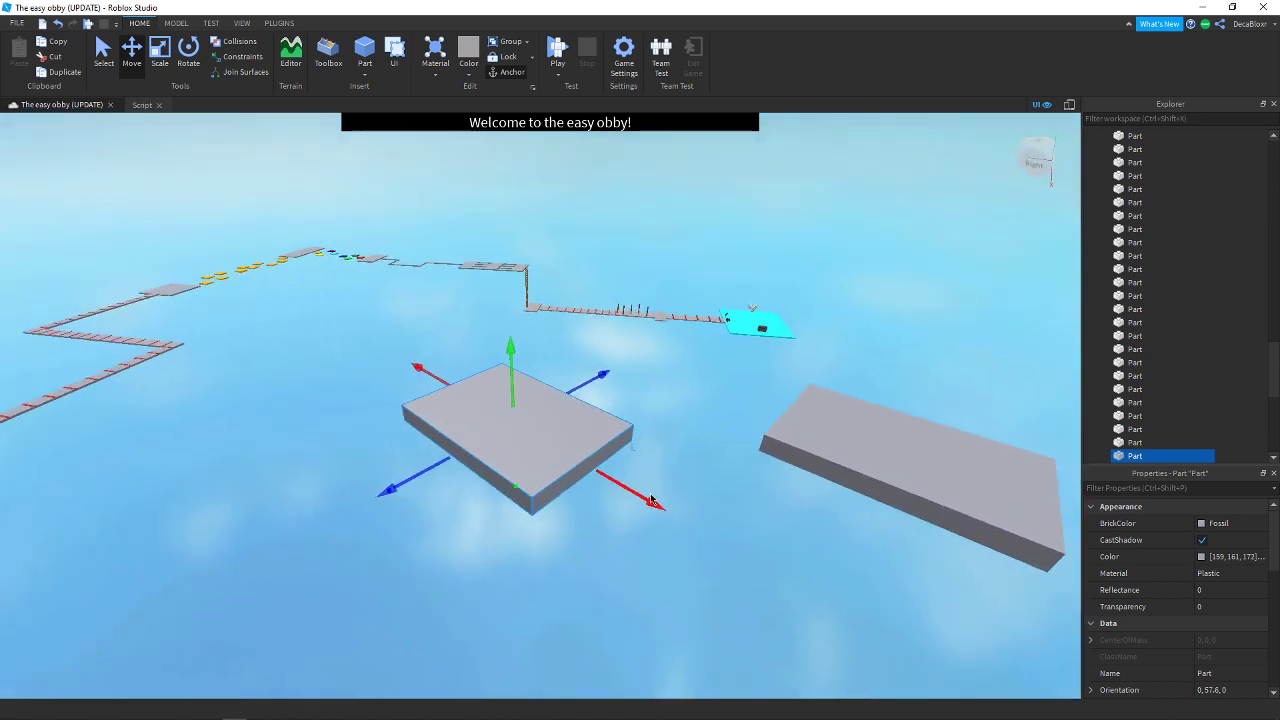
{"action": "left_click_drag", "start_coordinate": [652, 503], "coordinate": [680, 519]}
Duplicate the fourth angled platform and move the copy sideways and outward as the fifth jump
{"action": "right_click_drag", "start_coordinate": [761, 525], "coordinate": [653, 547]}
{"action": "key", "text": "a"}
{"action": "right_click", "coordinate": [557, 573]}
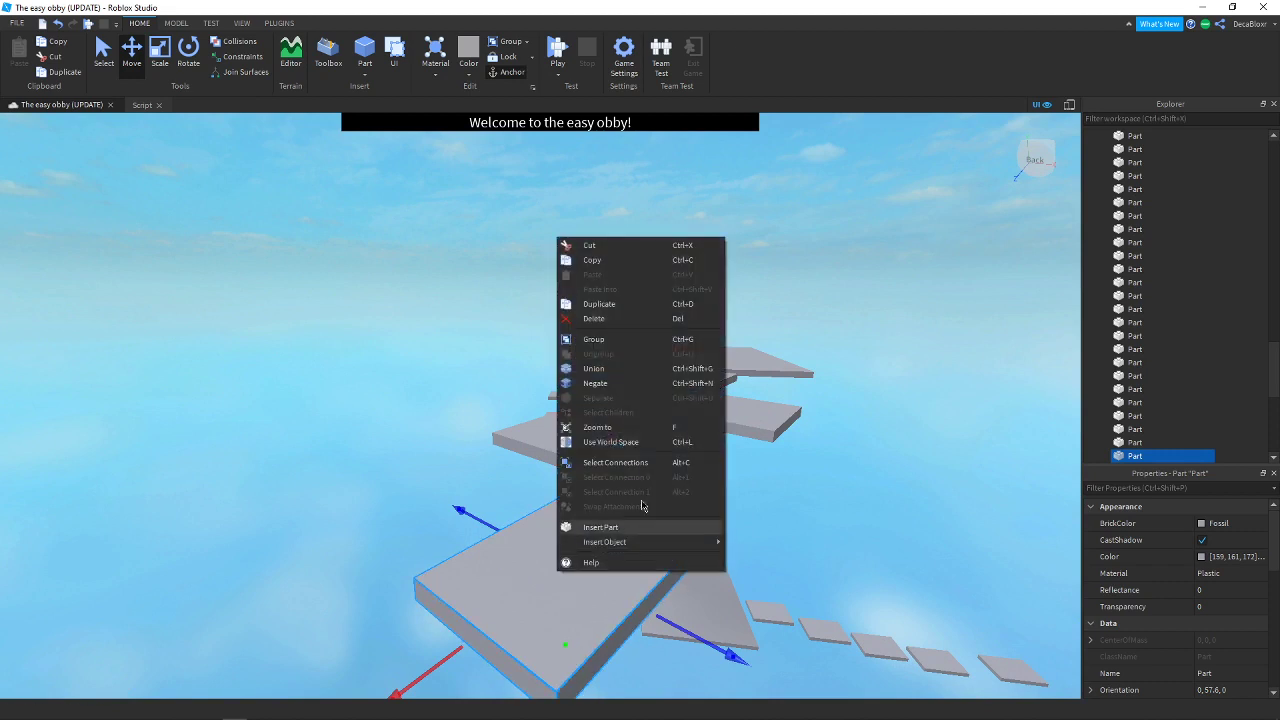
{"action": "left_click", "coordinate": [645, 309]}
{"action": "key", "text": "s"}
{"action": "right_click_drag", "start_coordinate": [703, 451], "coordinate": [708, 454]}
{"action": "key", "text": "d"}
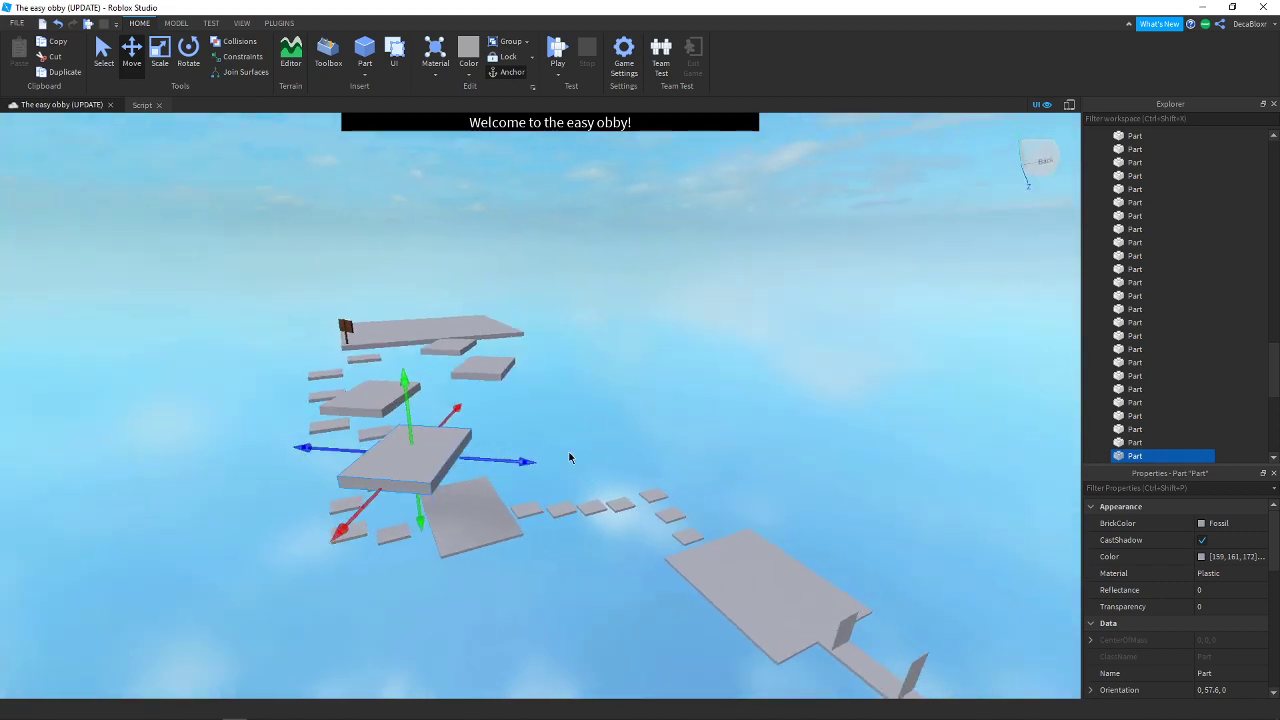
{"action": "left_click_drag", "start_coordinate": [490, 470], "coordinate": [624, 478]}
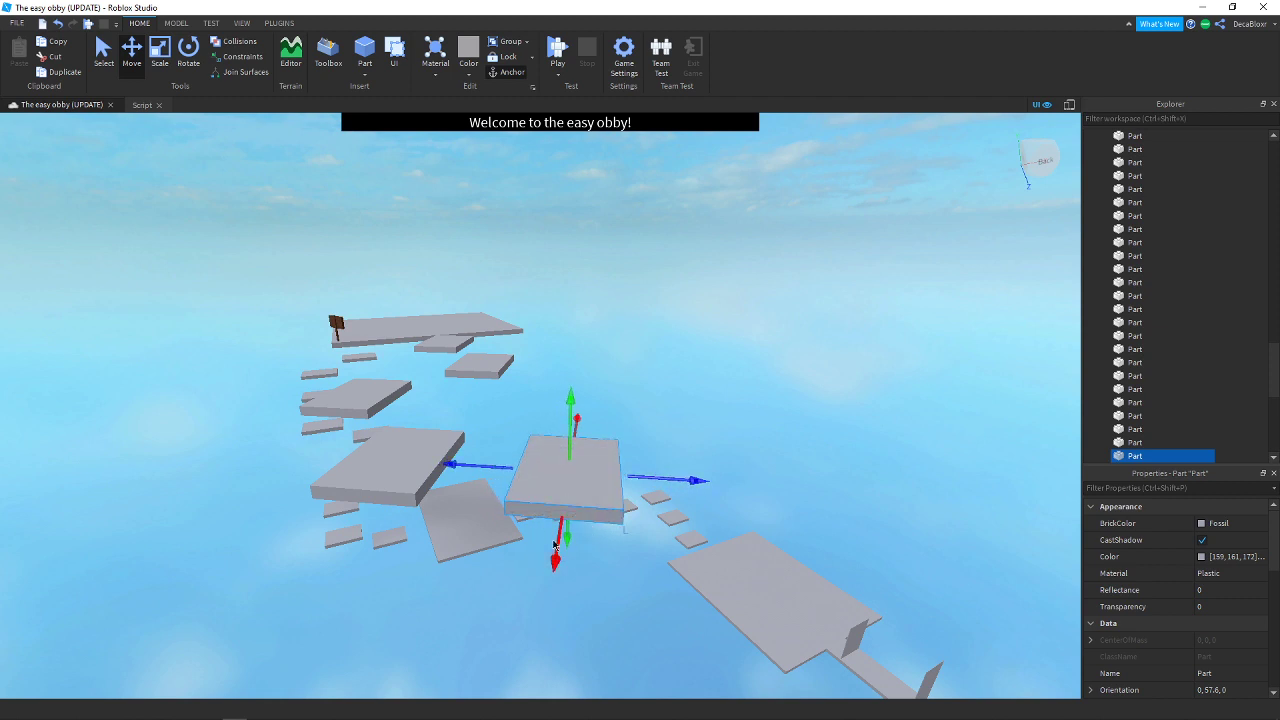
{"action": "left_click_drag", "start_coordinate": [555, 543], "coordinate": [513, 607]}
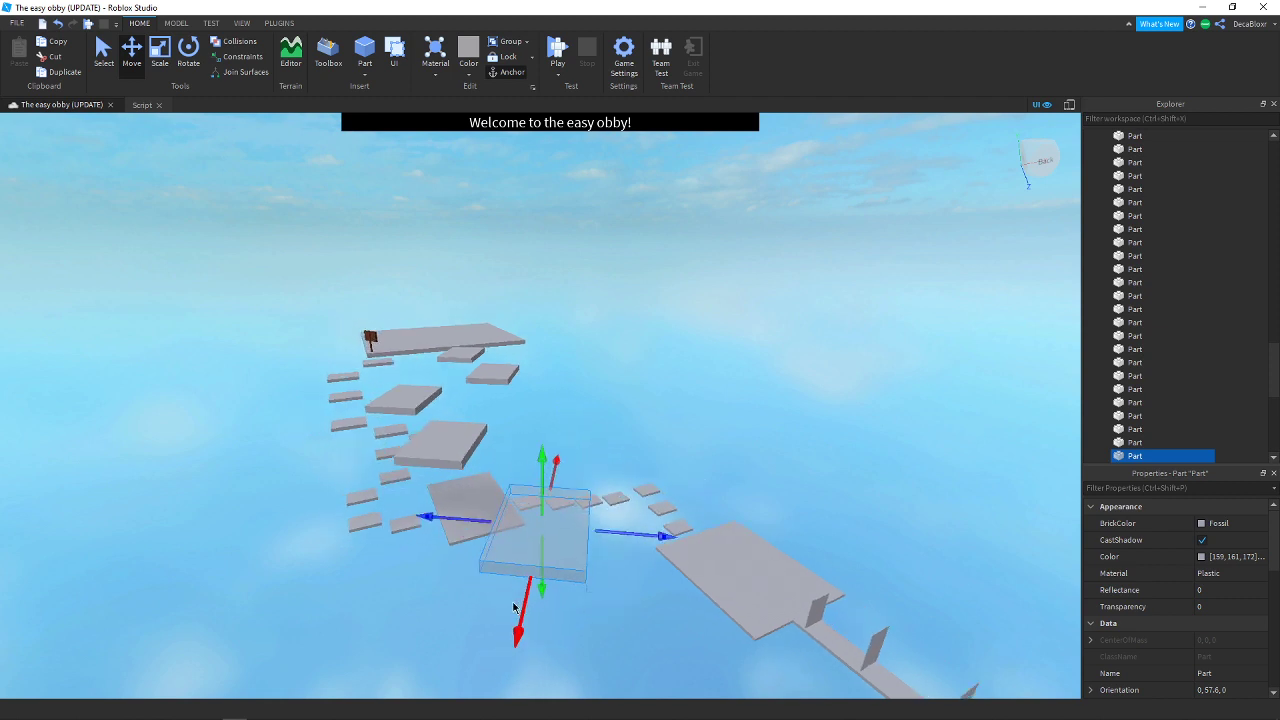
Duplicate the fifth angled platform and raise the copy so it sits just above the original
{"action": "right_click_drag", "start_coordinate": [521, 598], "coordinate": [543, 577]}
{"action": "key", "text": "a"}
{"action": "key", "text": "w"}
{"action": "key", "text": "d"}
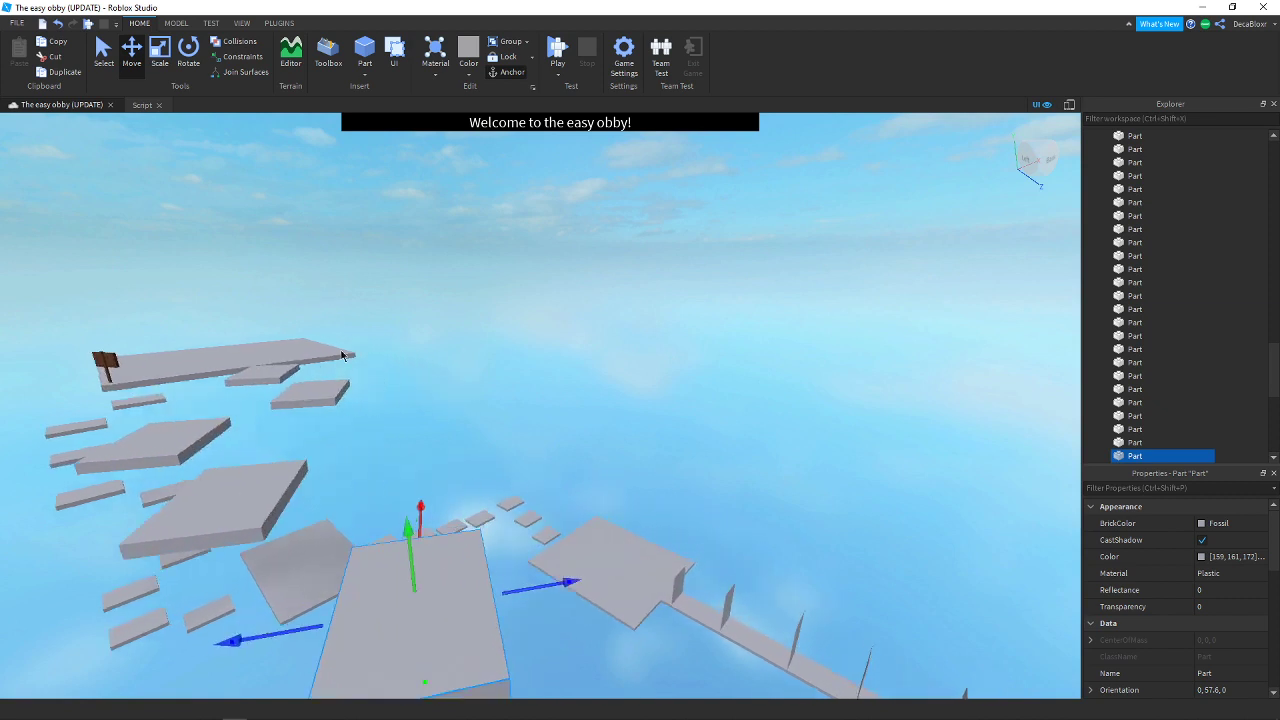
{"action": "key", "text": "a"}
{"action": "right_click", "coordinate": [588, 628]}
{"action": "left_click", "coordinate": [649, 356]}
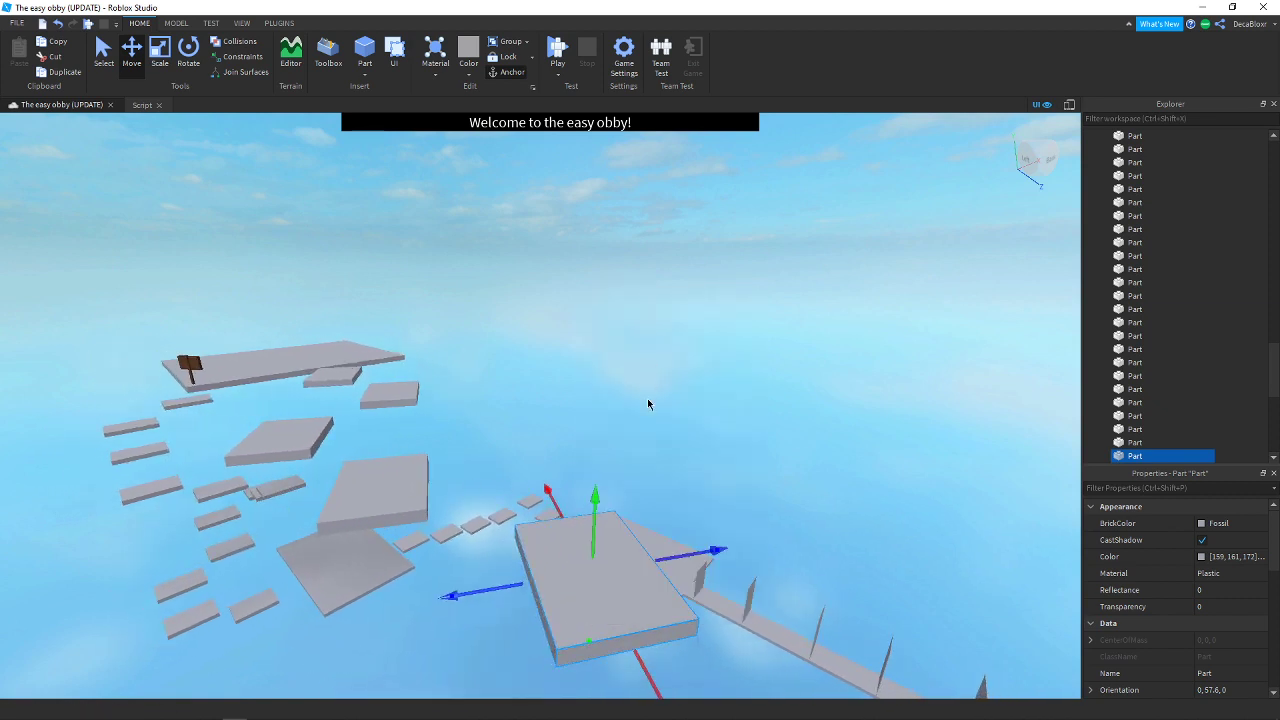
{"action": "left_click_drag", "start_coordinate": [598, 517], "coordinate": [598, 496]}
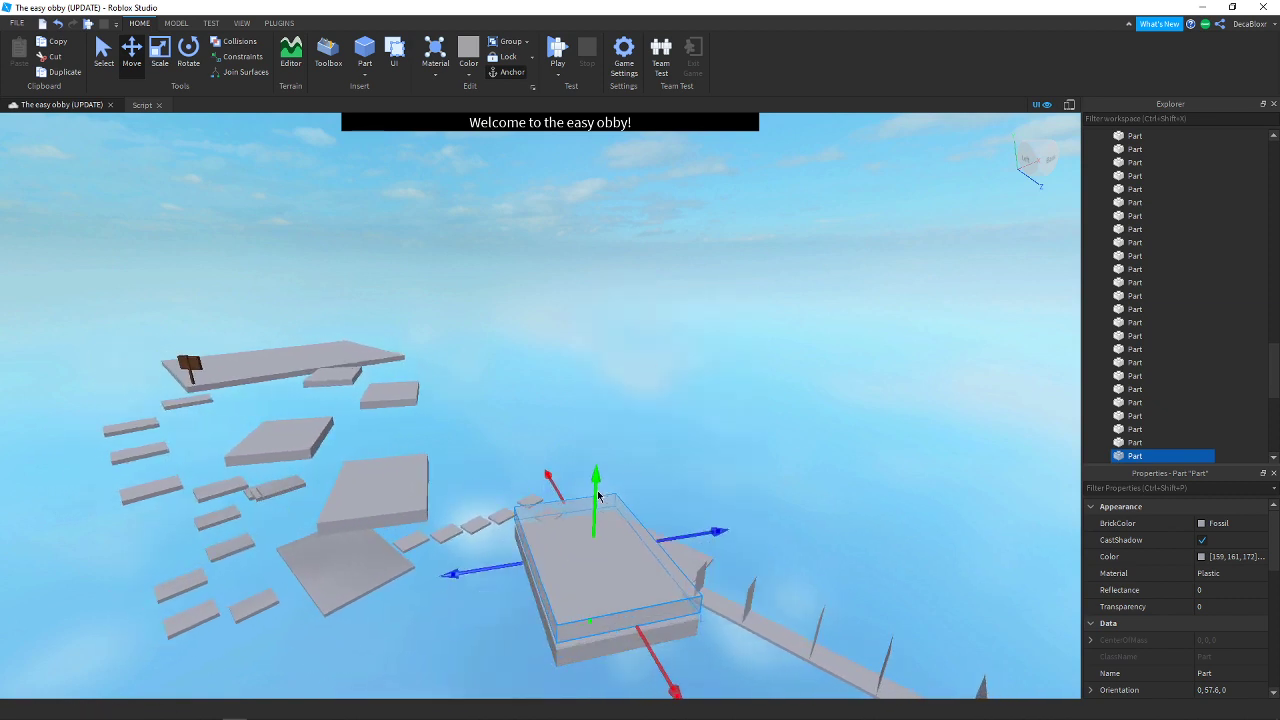
Scale the raised copy down to a narrow strip along one long side of the platform
{"action": "left_click", "coordinate": [160, 55]}
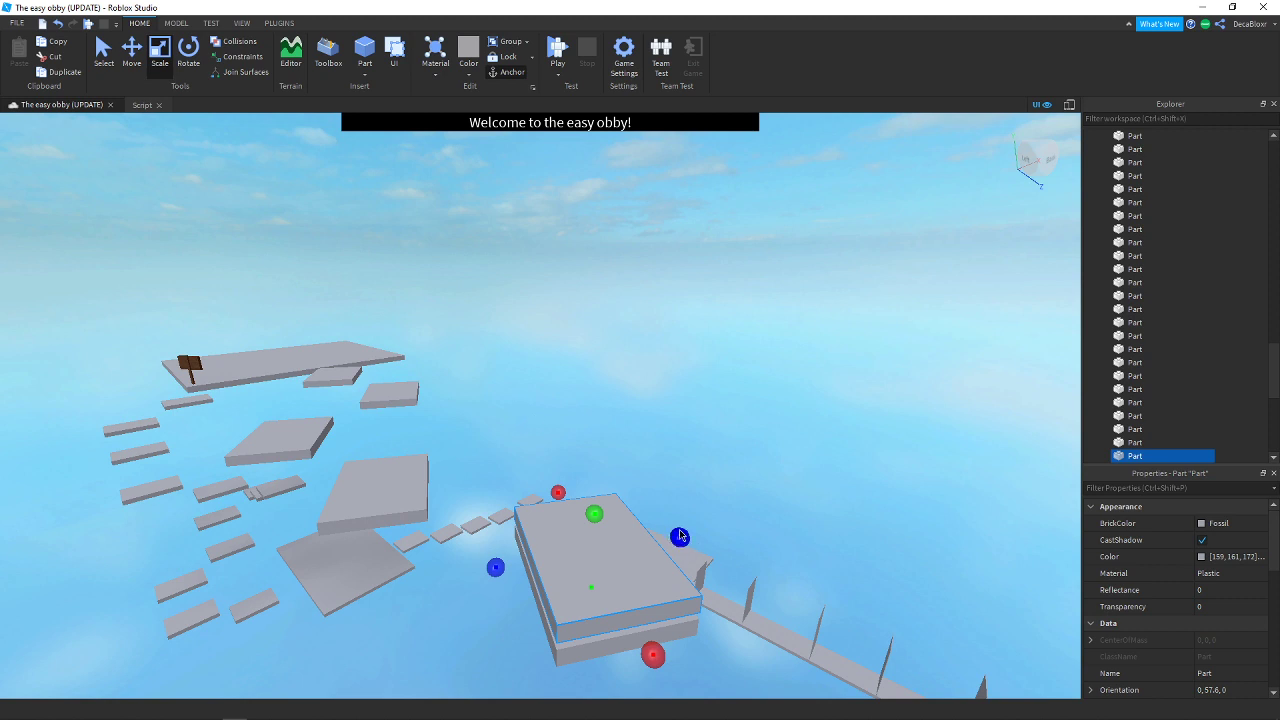
{"action": "left_click_drag", "start_coordinate": [679, 537], "coordinate": [670, 540]}
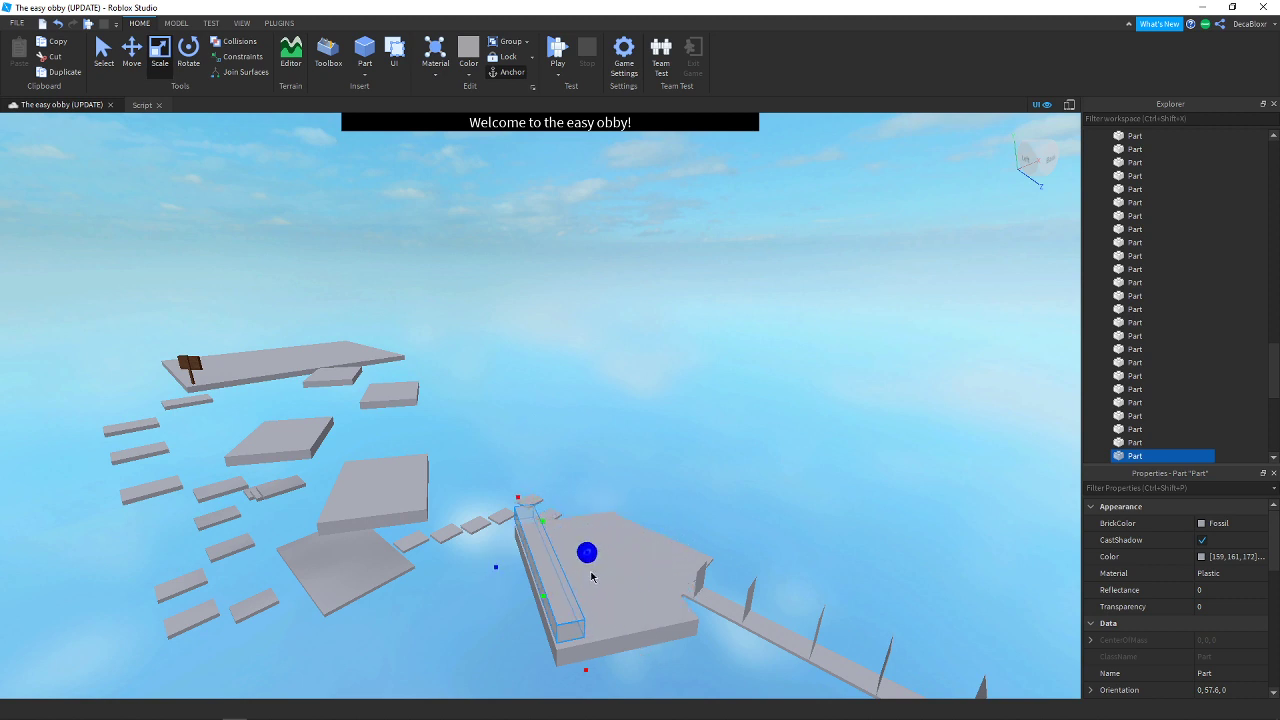
{"action": "left_click_drag", "start_coordinate": [591, 573], "coordinate": [588, 571]}
Slide the narrow strip lengthwise so it extends past the platform's outer edge
{"action": "left_click", "coordinate": [135, 59]}
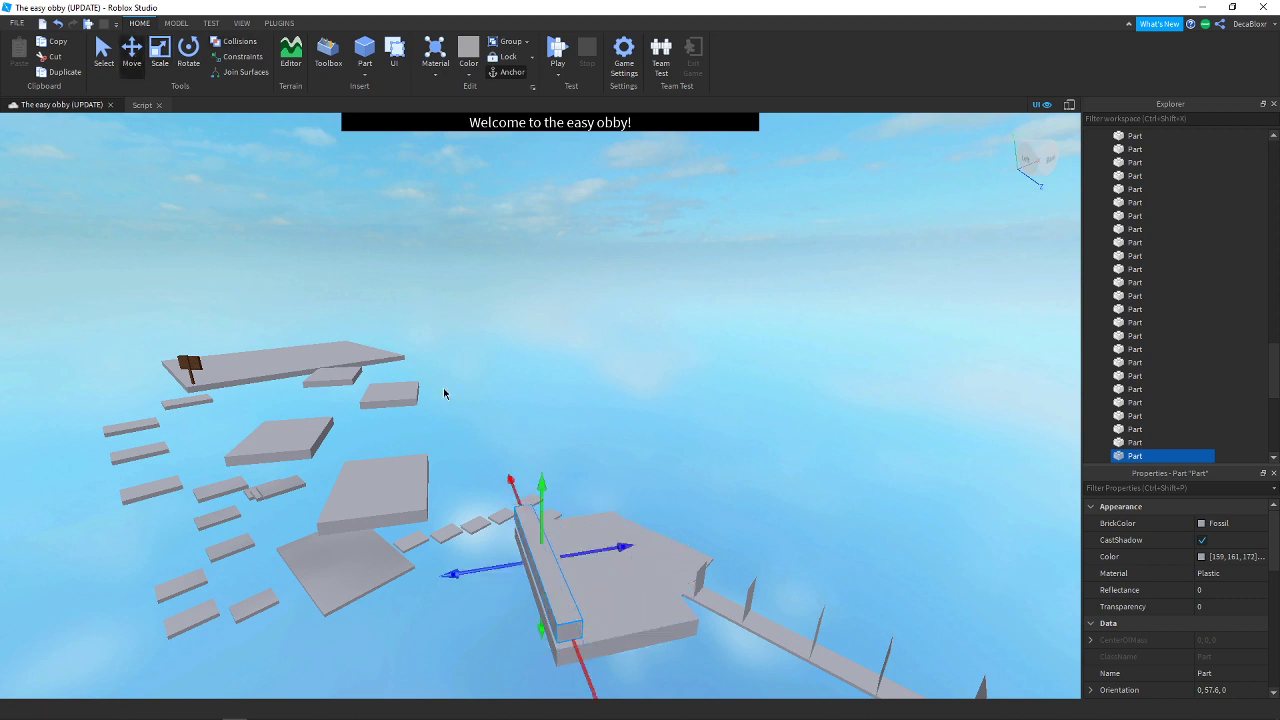
{"action": "key", "text": "a"}
{"action": "right_click_drag", "start_coordinate": [444, 393], "coordinate": [448, 394]}
{"action": "key", "text": "d"}
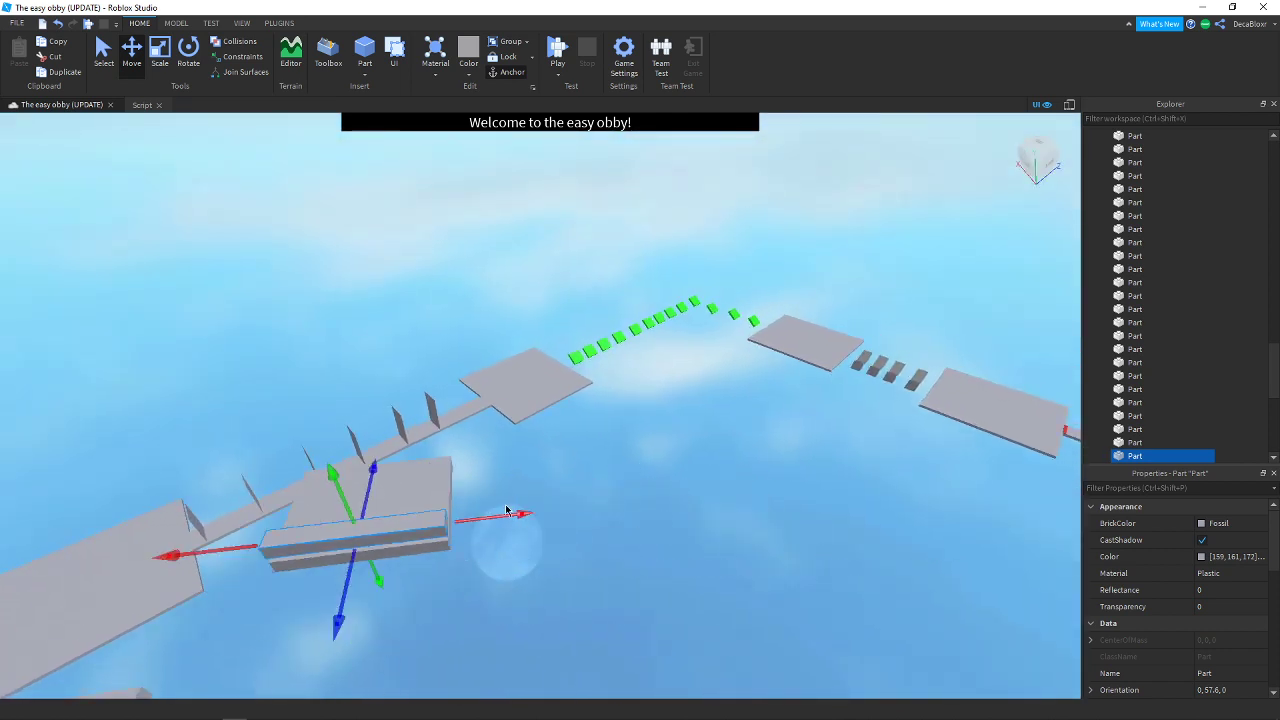
{"action": "left_click_drag", "start_coordinate": [500, 522], "coordinate": [611, 517]}
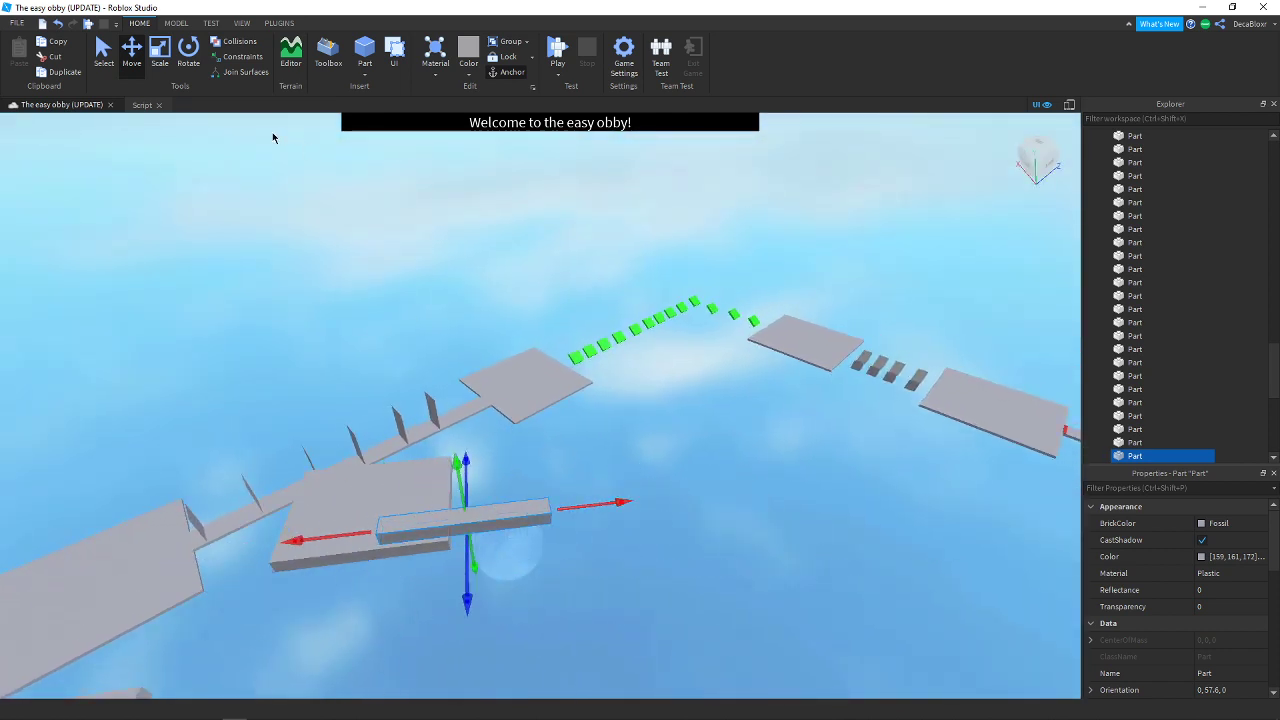
Rotate the strip by 90 degrees and place it along the platform's outer edge as the first stair step
{"action": "left_click", "coordinate": [503, 511]}
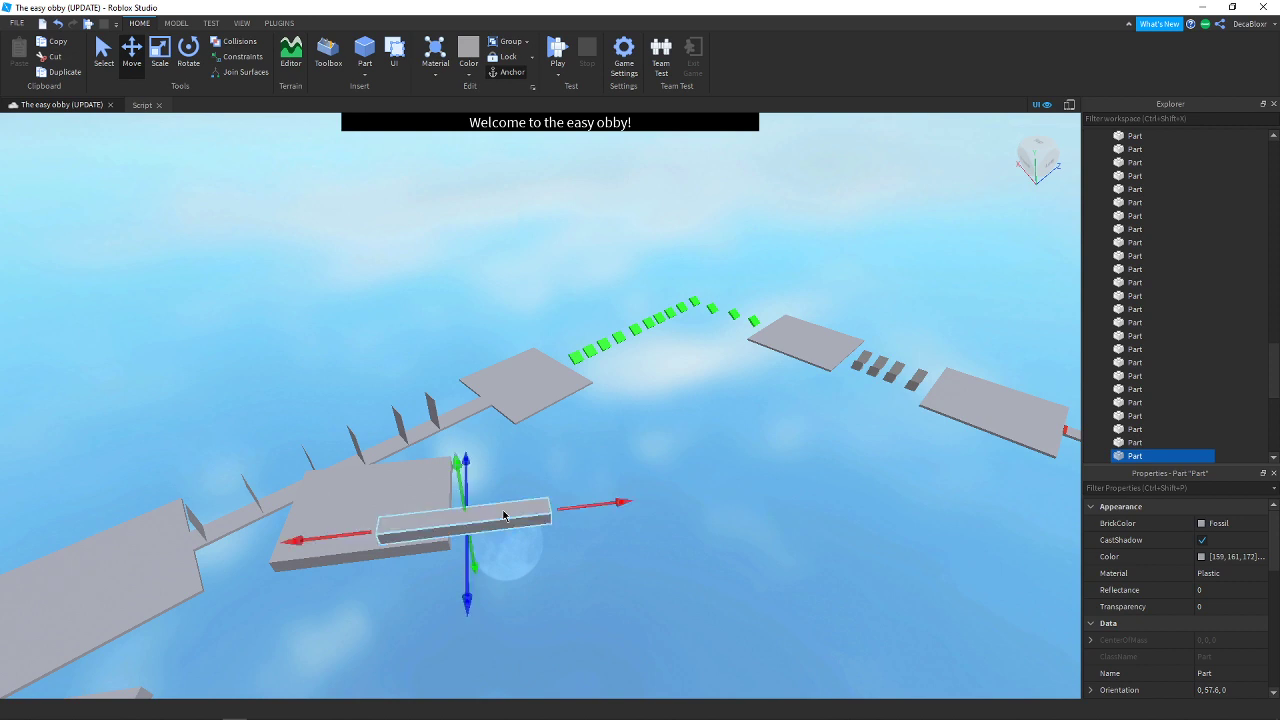
{"action": "left_click", "coordinate": [110, 64]}
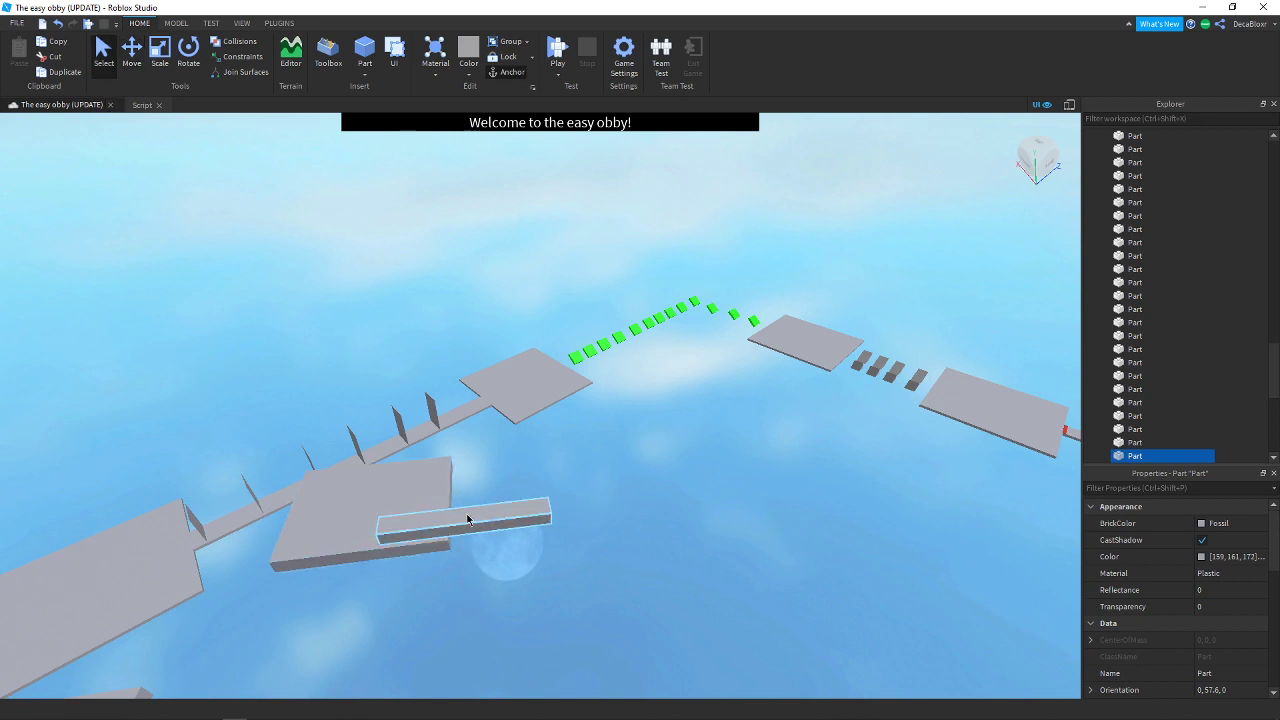
{"action": "mouse_move", "coordinate": [448, 519]}
{"action": "left_mouse_down"}
{"action": "mouse_move", "coordinate": [386, 491]}
{"action": "mouse_move", "coordinate": [437, 497]}
{"action": "left_mouse_up"}
{"action": "key", "text": "ctrl+r"}
{"action": "key", "text": "a"}
{"action": "right_click_drag", "start_coordinate": [511, 494], "coordinate": [563, 432]}
{"action": "key", "text": "w"}
{"action": "left_click", "coordinate": [137, 56]}
{"action": "key", "text": "d"}
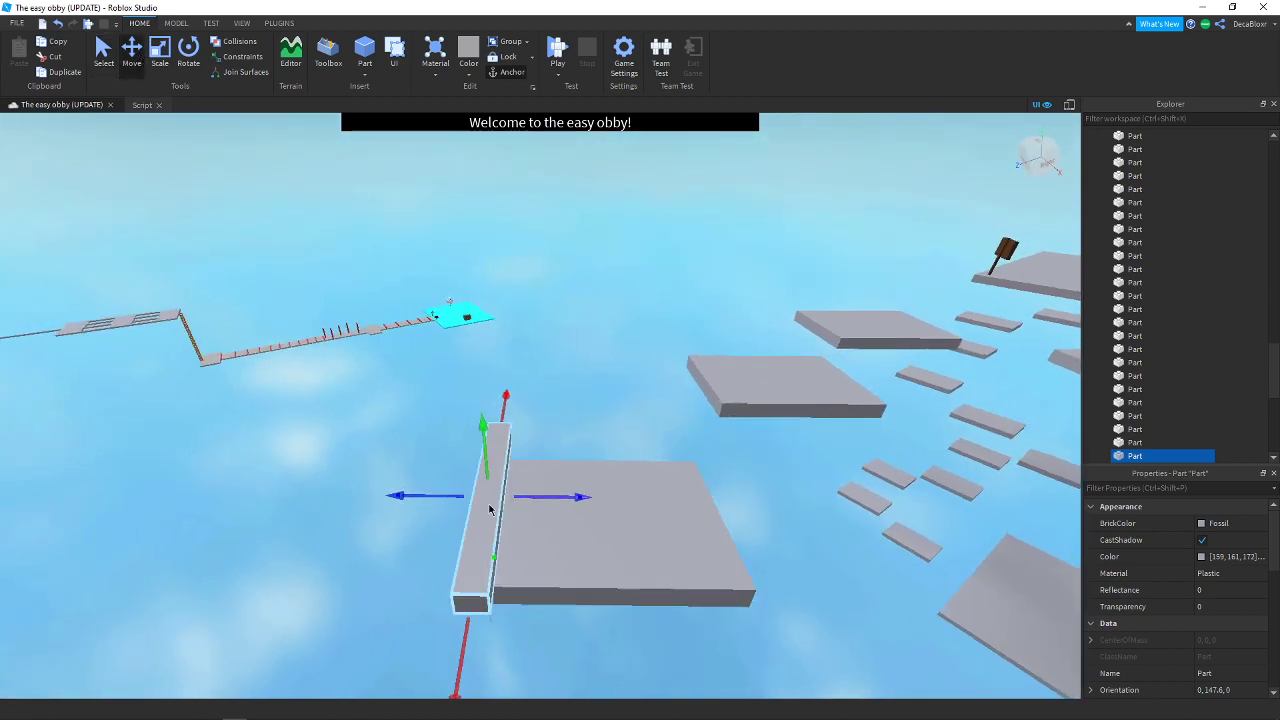
Duplicate the first stair step and move the copy up and outward as the second step
{"action": "right_click", "coordinate": [487, 510]}
{"action": "left_click", "coordinate": [549, 243]}
{"action": "left_click_drag", "start_coordinate": [487, 462], "coordinate": [414, 481]}
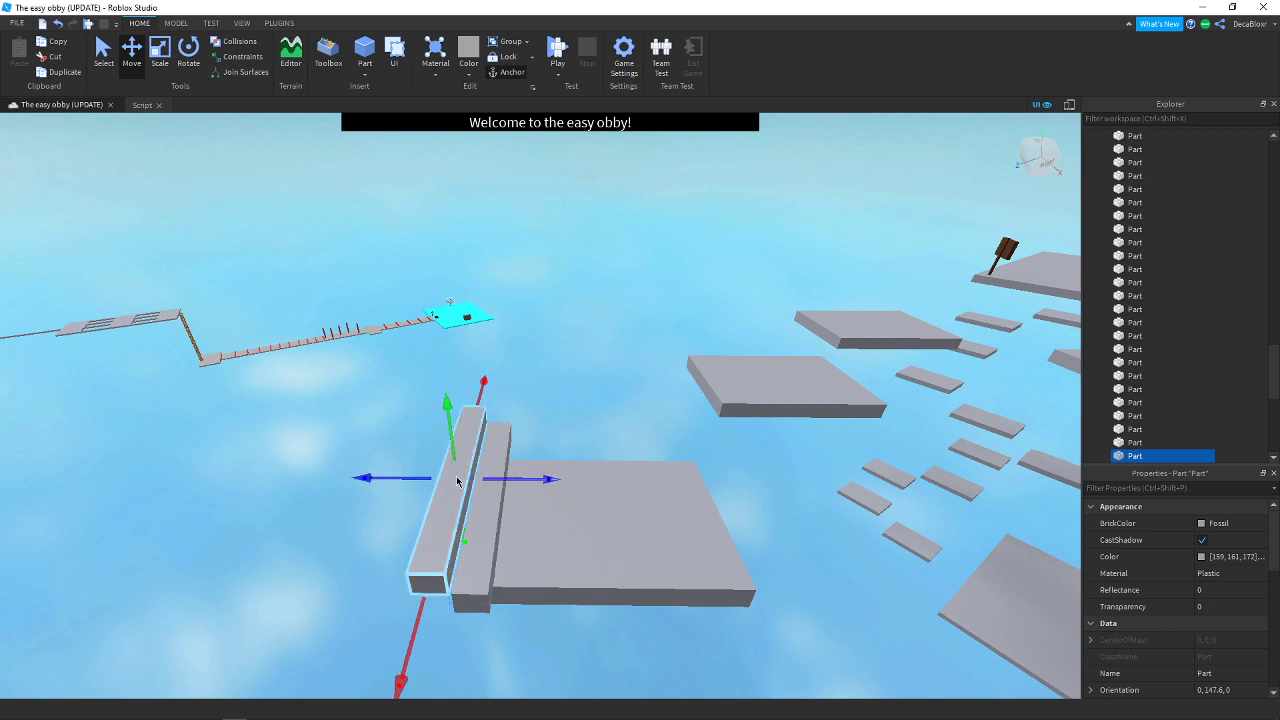
Duplicate the second stair step and move the copy up and outward as the third step
{"action": "right_click", "coordinate": [457, 481]}
{"action": "left_click", "coordinate": [507, 217]}
{"action": "left_click_drag", "start_coordinate": [454, 446], "coordinate": [374, 467]}
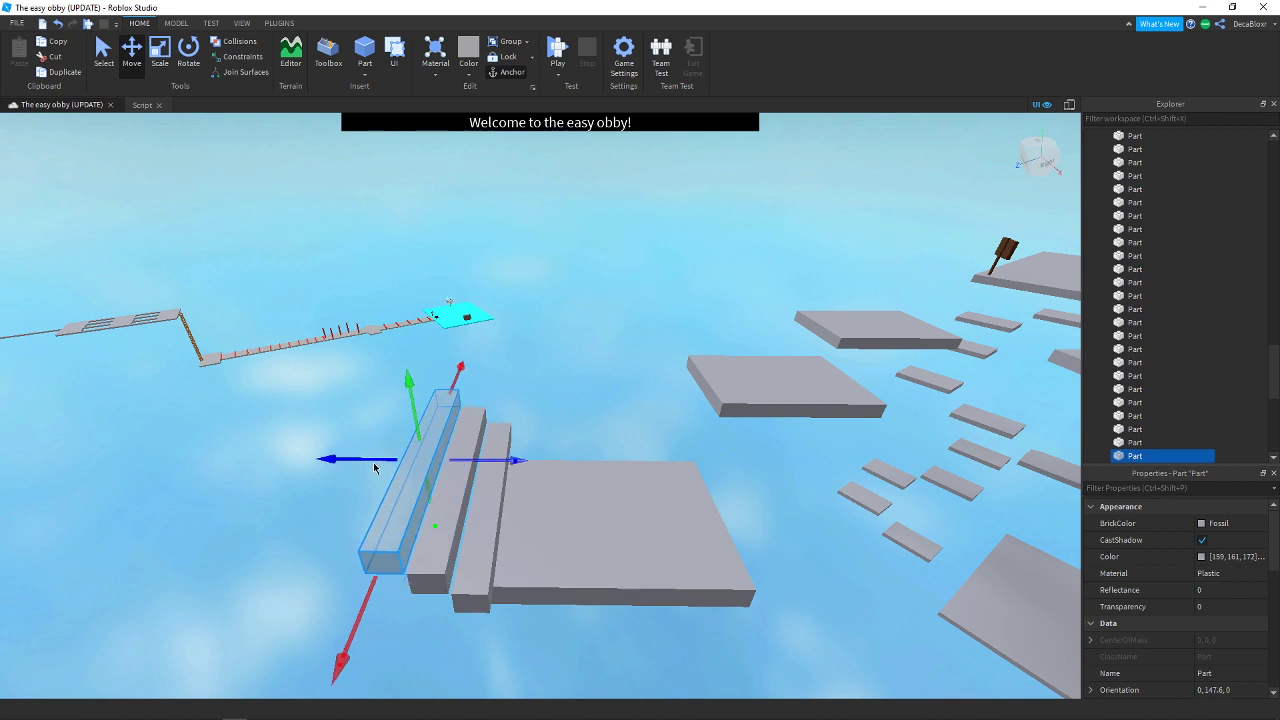
Duplicate the third stair step and place the copy above and beyond it as the fourth step
{"action": "key", "text": "w"}
{"action": "right_click_drag", "start_coordinate": [615, 400], "coordinate": [615, 400]}
{"action": "key", "text": "a"}
{"action": "key", "text": "s"}
{"action": "key", "text": "w"}
{"action": "key", "text": "s"}
{"action": "key", "text": "s"}
{"action": "key", "text": "w"}
{"action": "key", "text": "s"}
{"action": "key", "text": "d"}
{"action": "right_click", "coordinate": [508, 410]}
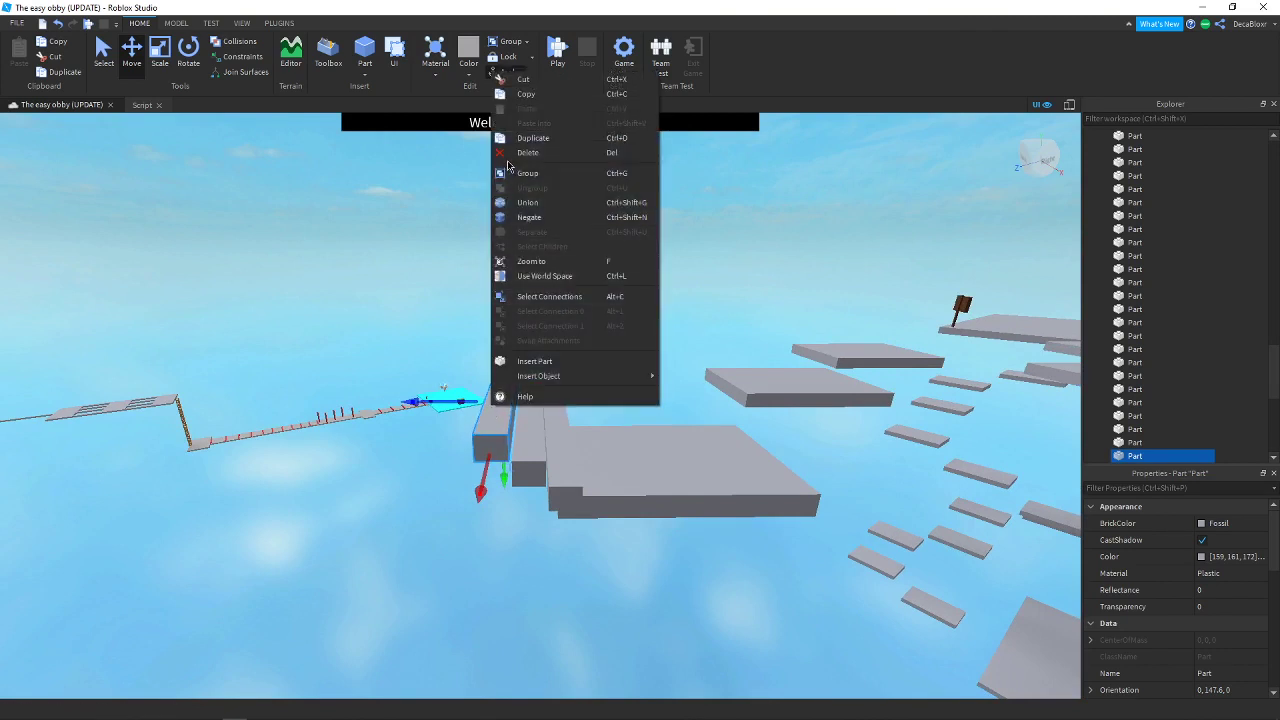
{"action": "left_click", "coordinate": [522, 291]}
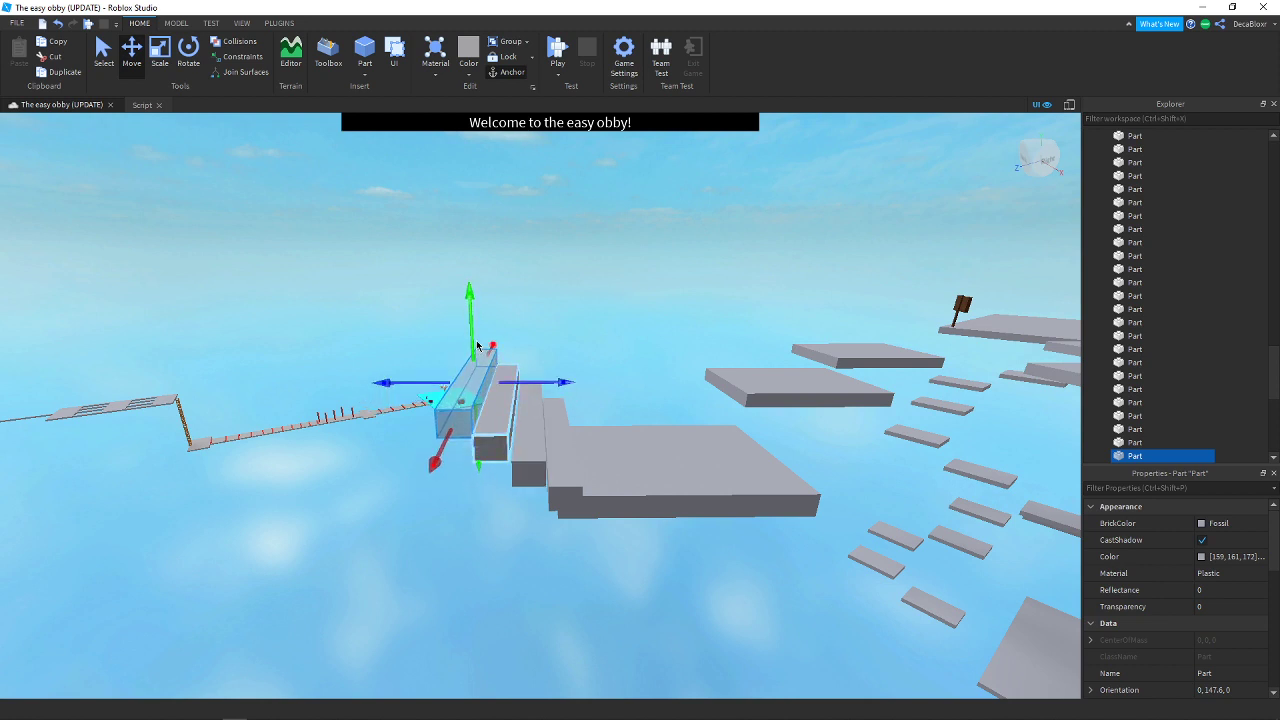
Duplicate the fourth stair step, then move the copy outward and up as the fifth step
{"action": "key", "text": "a"}
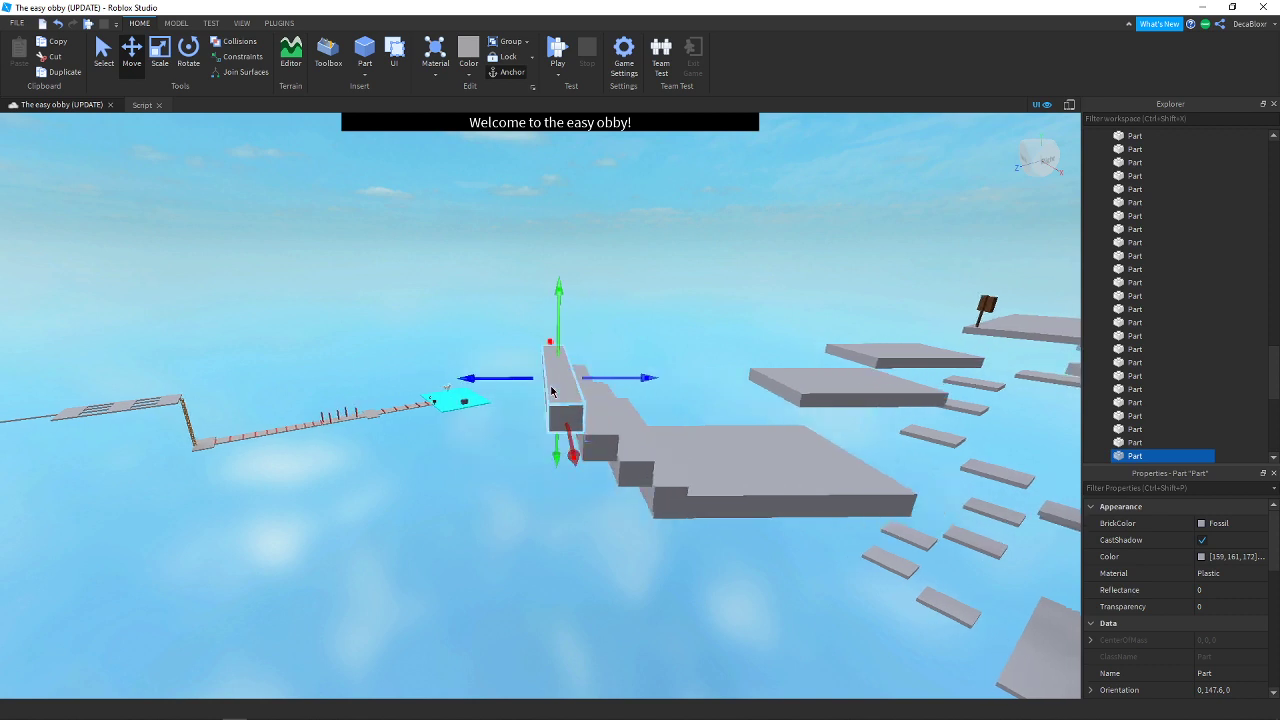
{"action": "key", "text": "d"}
{"action": "key", "text": "w"}
{"action": "key", "text": "a"}
{"action": "right_click", "coordinate": [531, 395]}
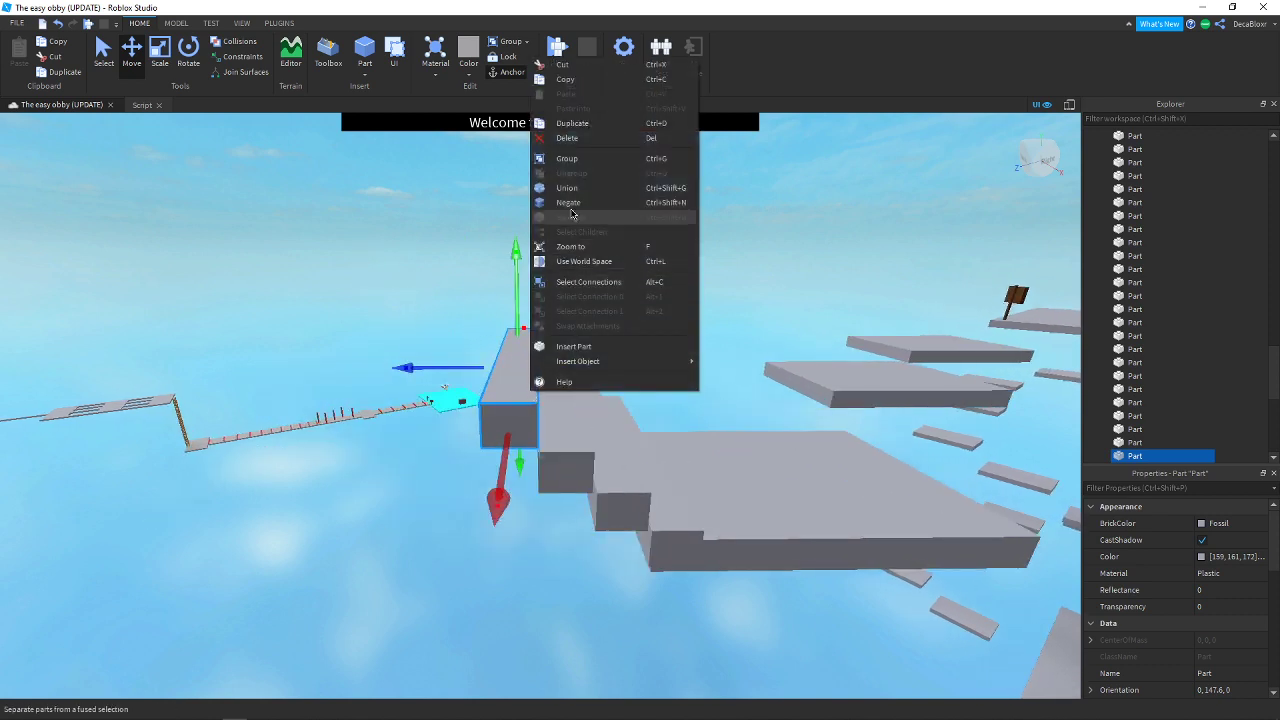
{"action": "left_click", "coordinate": [569, 123]}
{"action": "left_click_drag", "start_coordinate": [476, 370], "coordinate": [432, 373]}
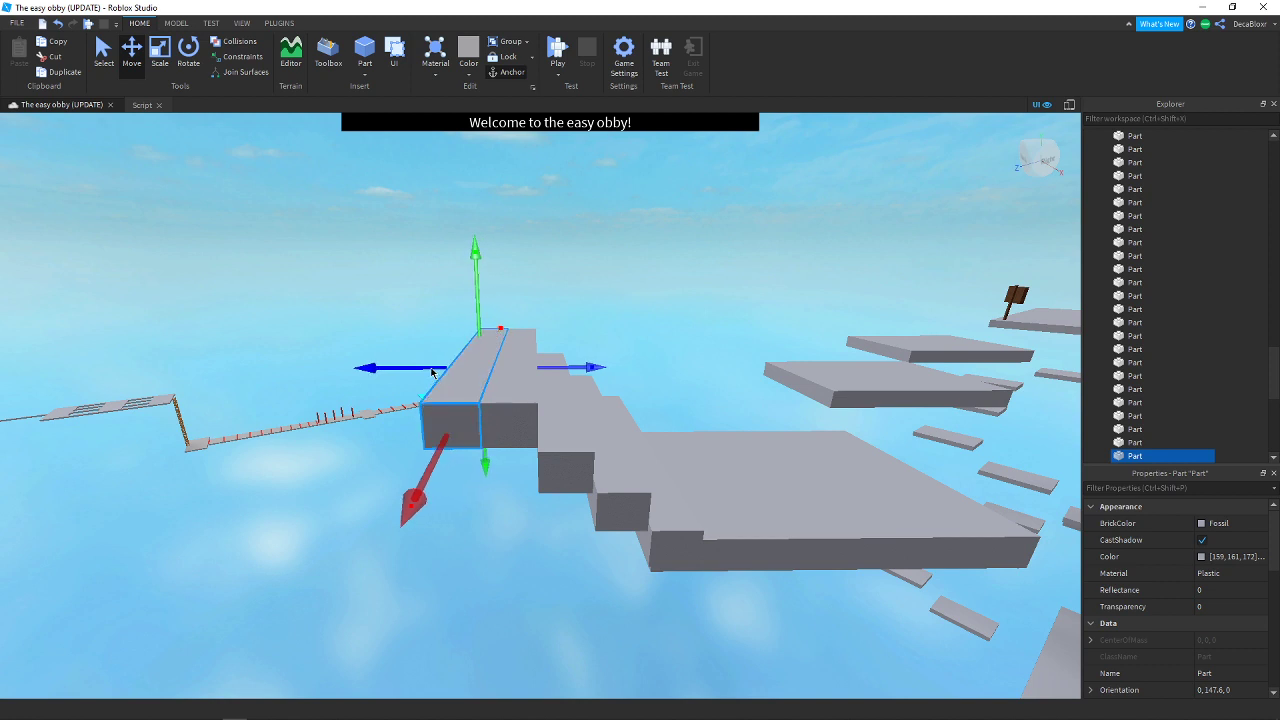
{"action": "left_click_drag", "start_coordinate": [473, 321], "coordinate": [475, 290]}
Duplicate the fifth stair step and shift the copy outward and upward as the sixth step
{"action": "key", "text": "a"}
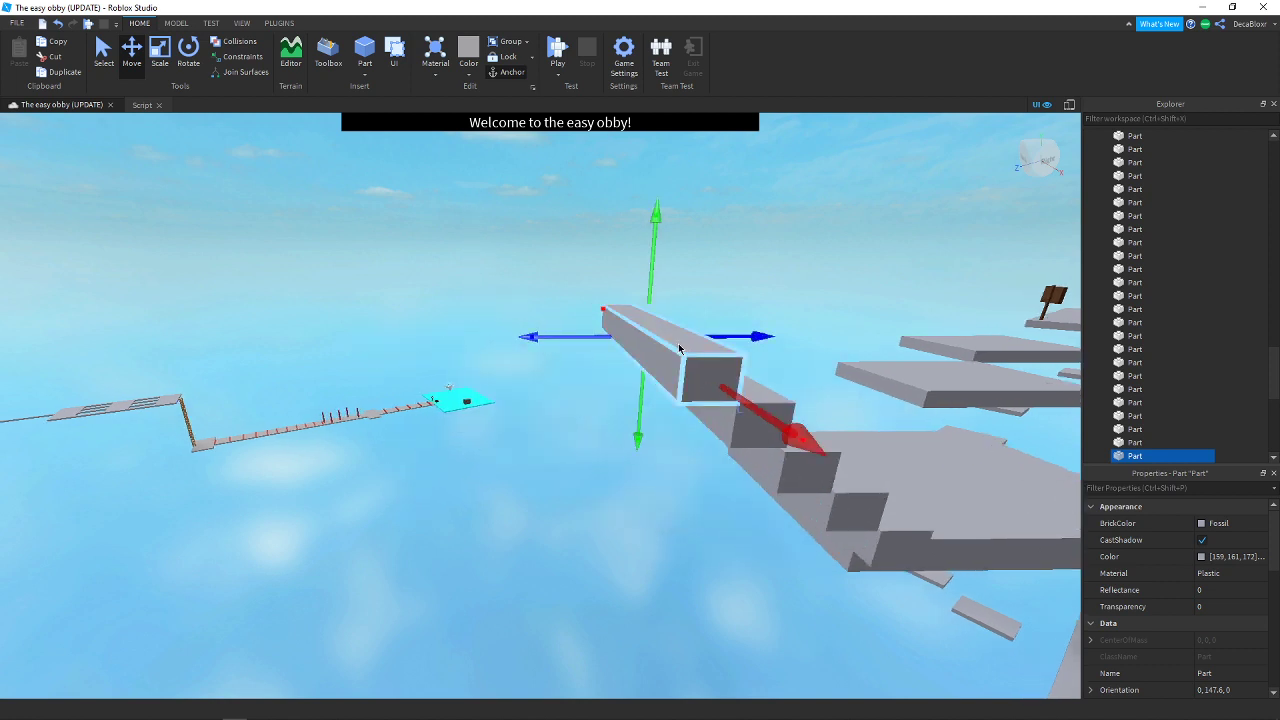
{"action": "right_click", "coordinate": [678, 344]}
{"action": "left_click", "coordinate": [718, 410]}
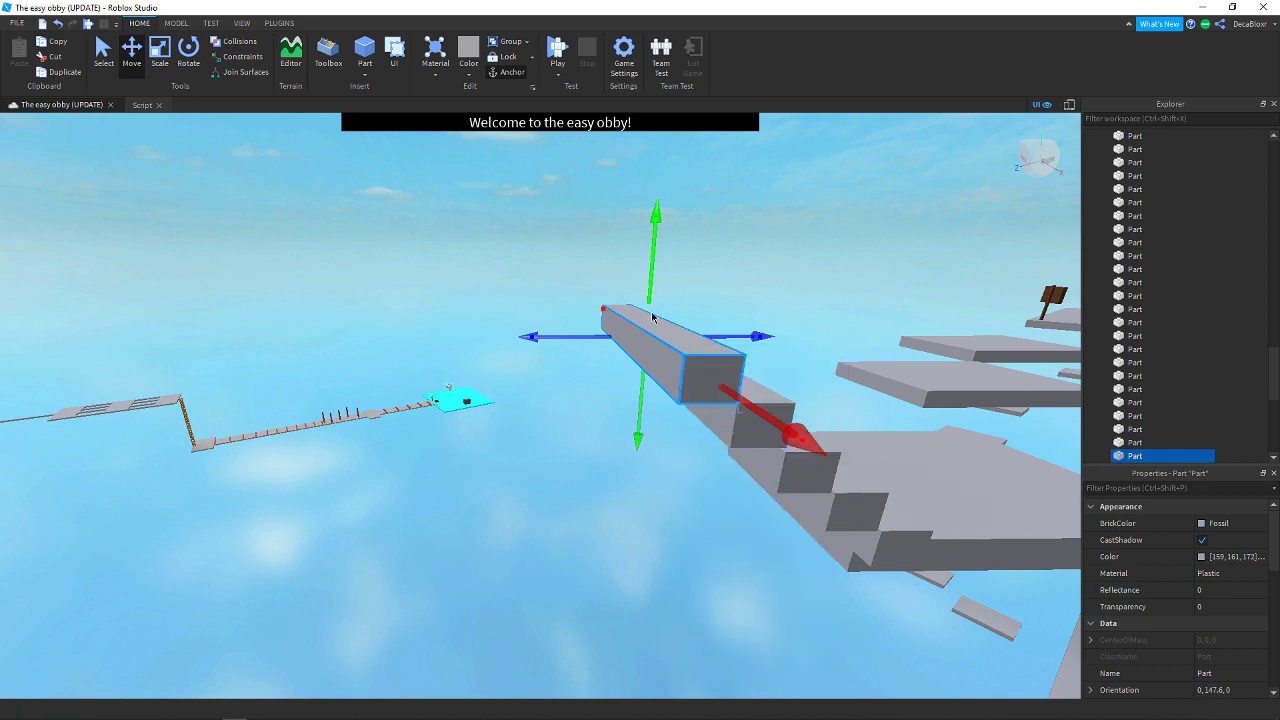
{"action": "right_click_drag", "start_coordinate": [803, 386], "coordinate": [765, 376]}
{"action": "key", "text": "d"}
{"action": "key", "text": "a"}
{"action": "key", "text": "w"}
{"action": "key", "text": "s"}
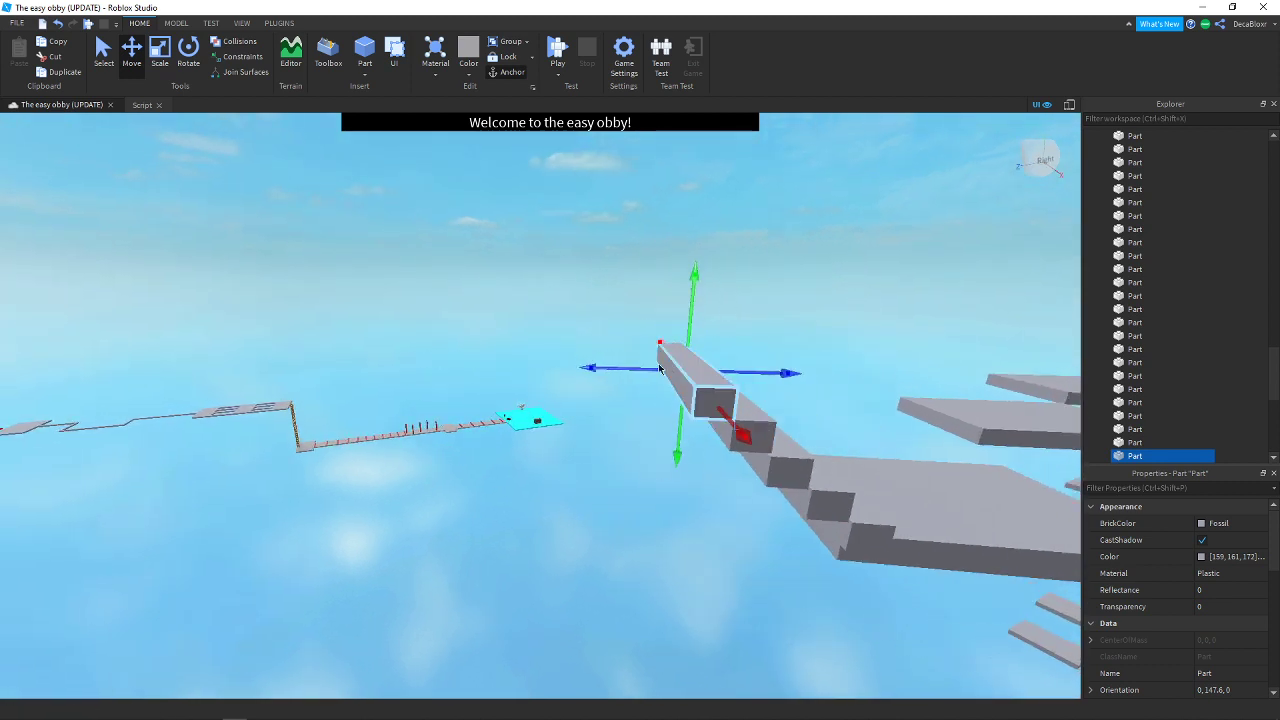
{"action": "left_click_drag", "start_coordinate": [641, 370], "coordinate": [660, 313]}
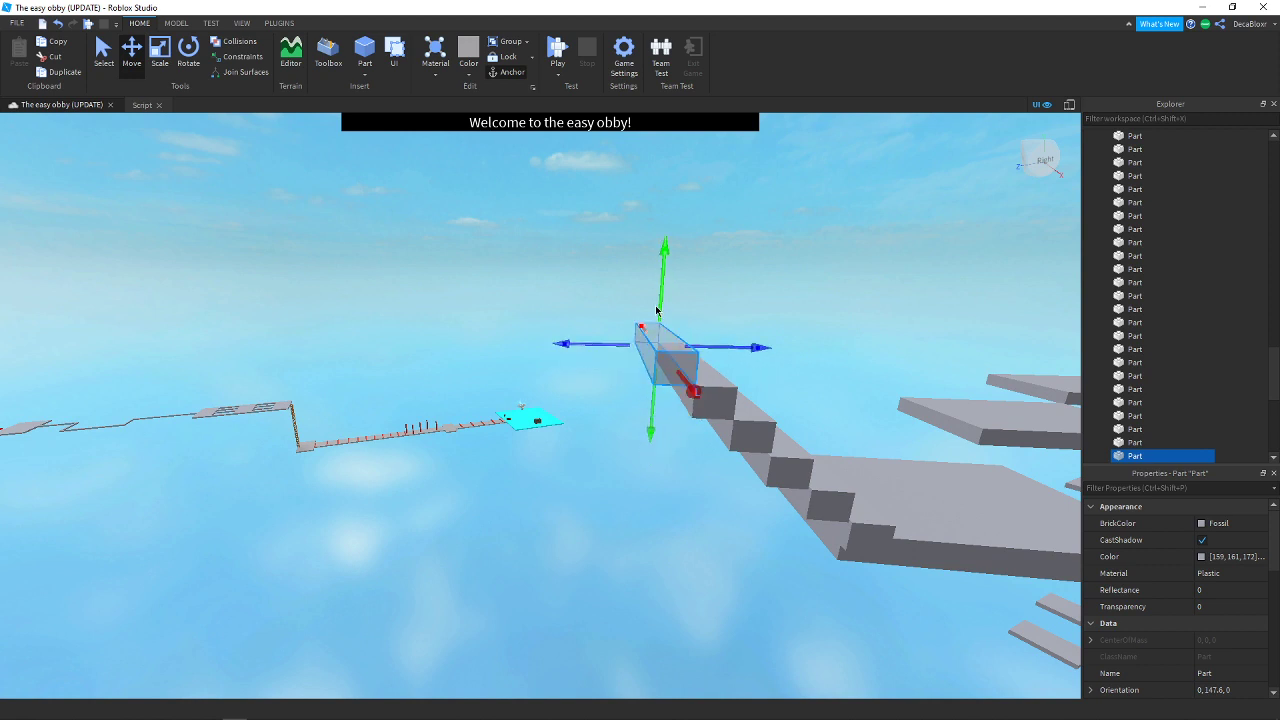
Duplicate the sixth stair step, then move the copy outward and up as the seventh step
{"action": "key", "text": "f"}
{"action": "right_click_drag", "start_coordinate": [840, 317], "coordinate": [842, 317]}
{"action": "key", "text": "s"}
{"action": "key", "text": "a"}
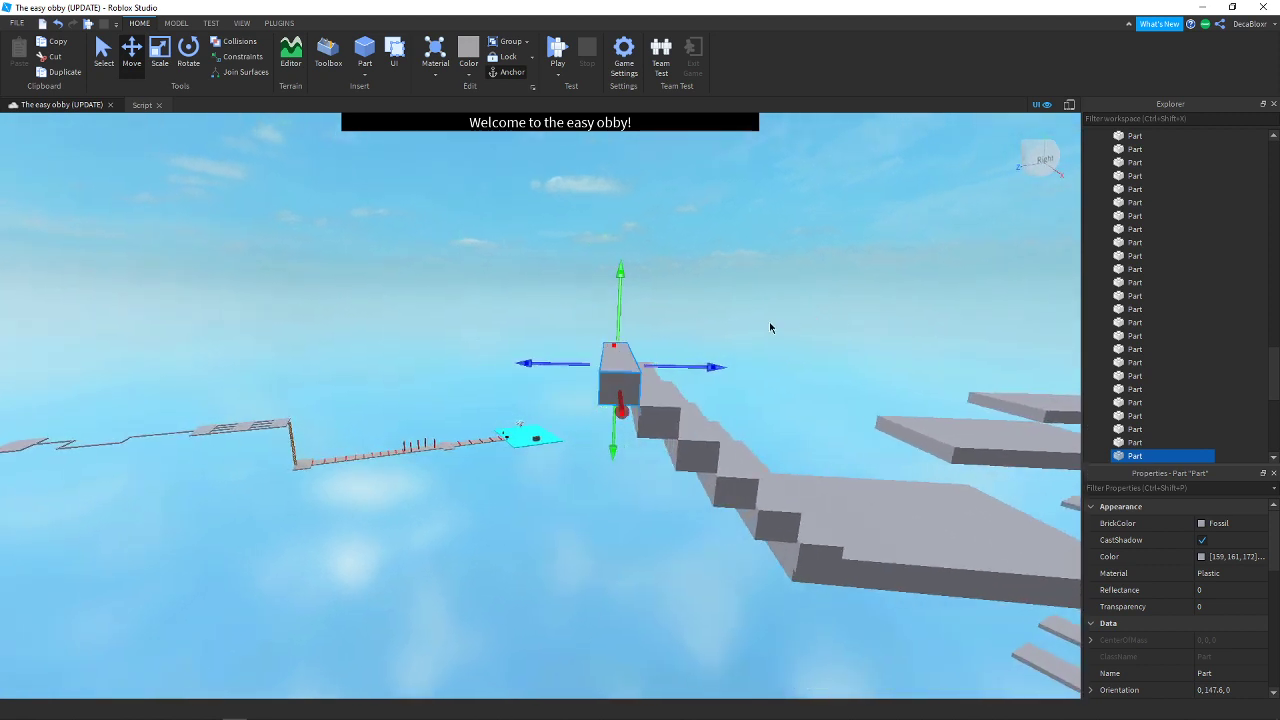
{"action": "right_click", "coordinate": [635, 372]}
{"action": "left_click", "coordinate": [697, 440]}
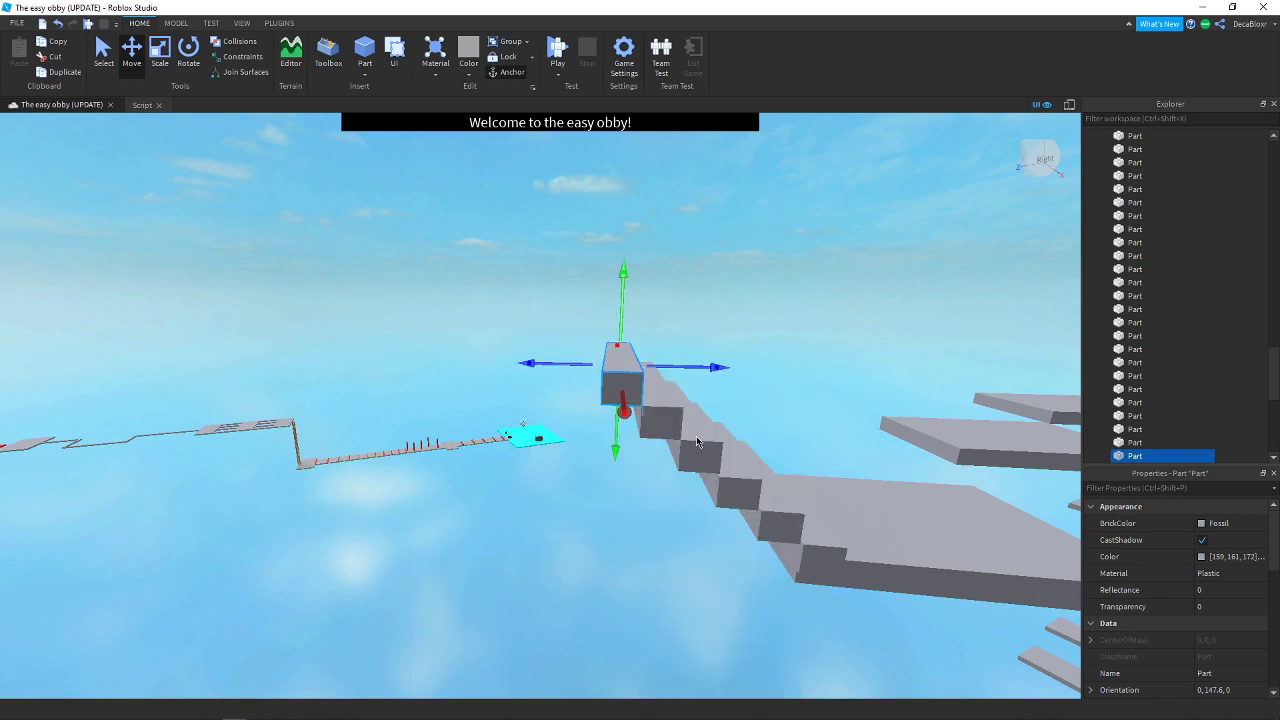
{"action": "left_click_drag", "start_coordinate": [590, 370], "coordinate": [563, 370]}
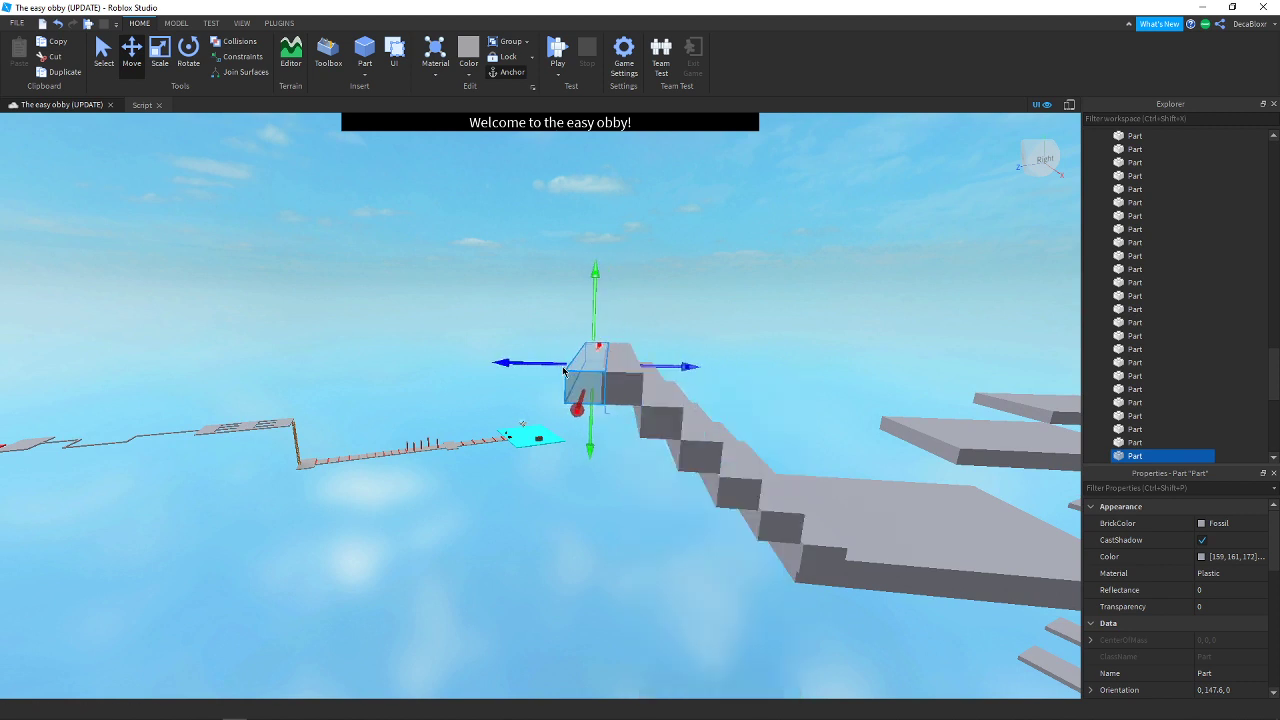
{"action": "left_click_drag", "start_coordinate": [563, 370], "coordinate": [595, 311]}
Widen the seventh stair step outward into a large landing platform at the top of the staircase
{"action": "right_click_drag", "start_coordinate": [699, 311], "coordinate": [699, 311]}
{"action": "key", "text": "d"}
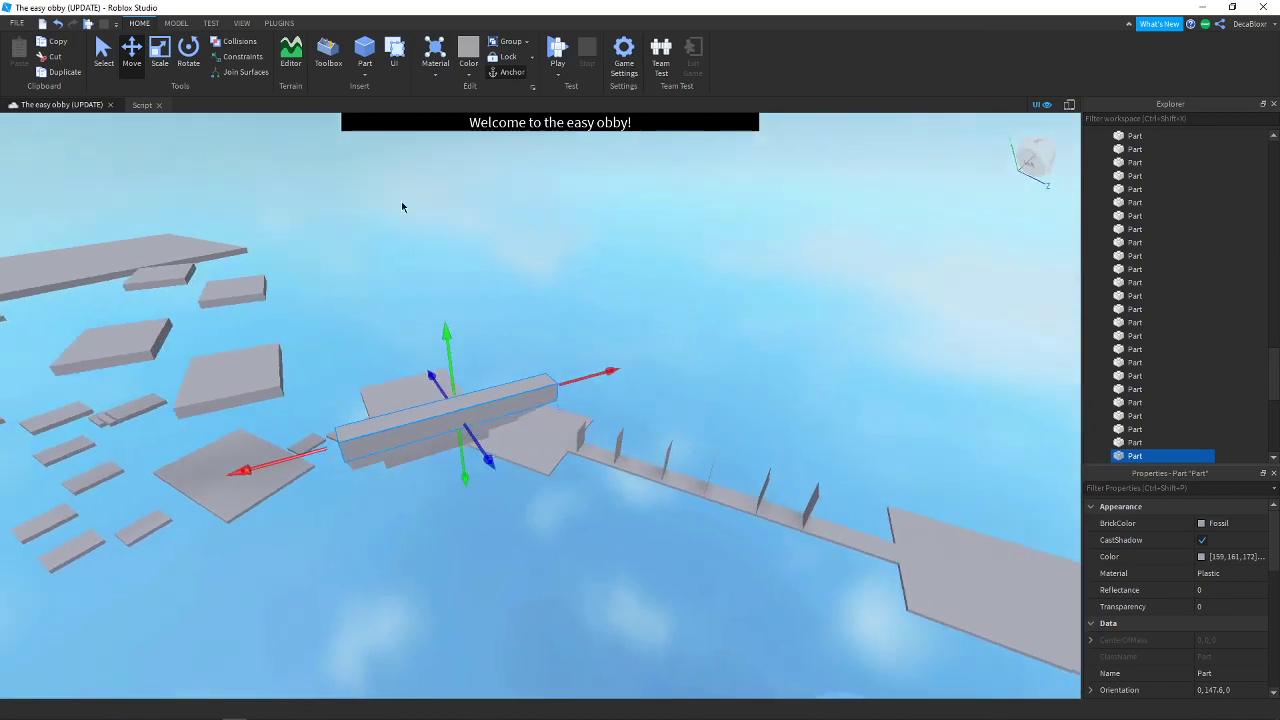
{"action": "key", "text": "a"}
{"action": "left_click", "coordinate": [160, 52]}
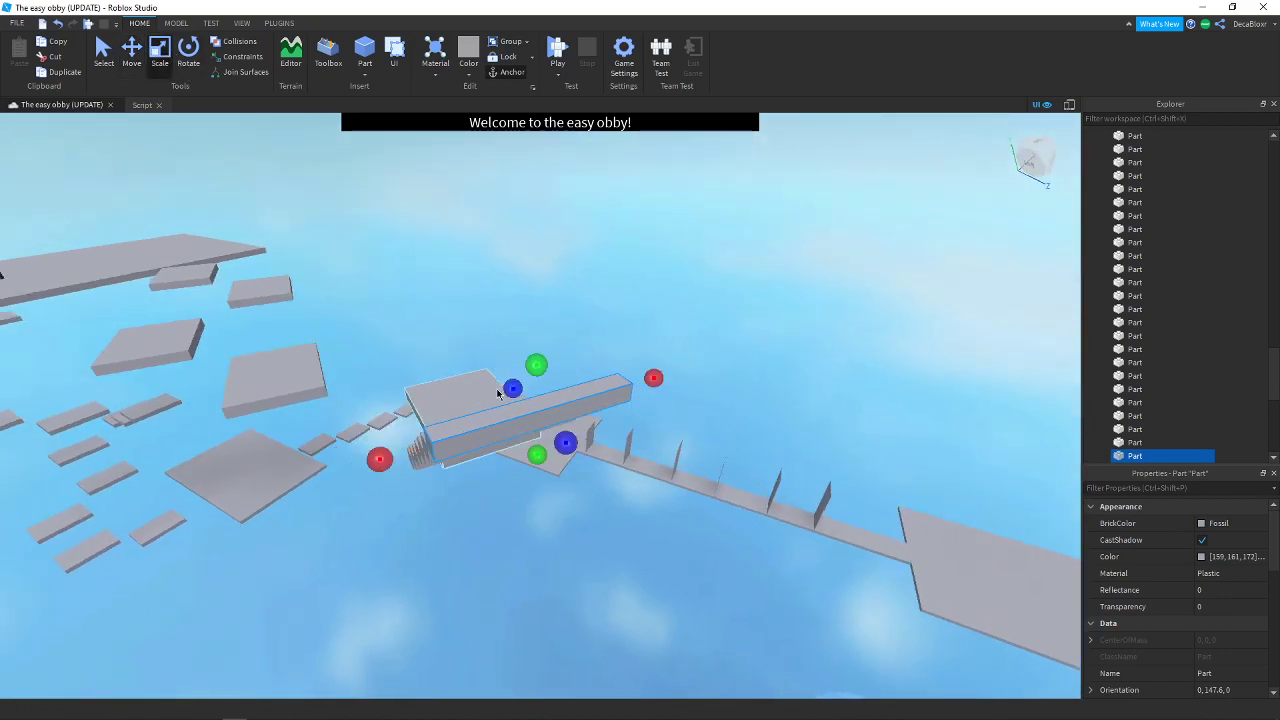
{"action": "left_click_drag", "start_coordinate": [563, 439], "coordinate": [619, 530]}
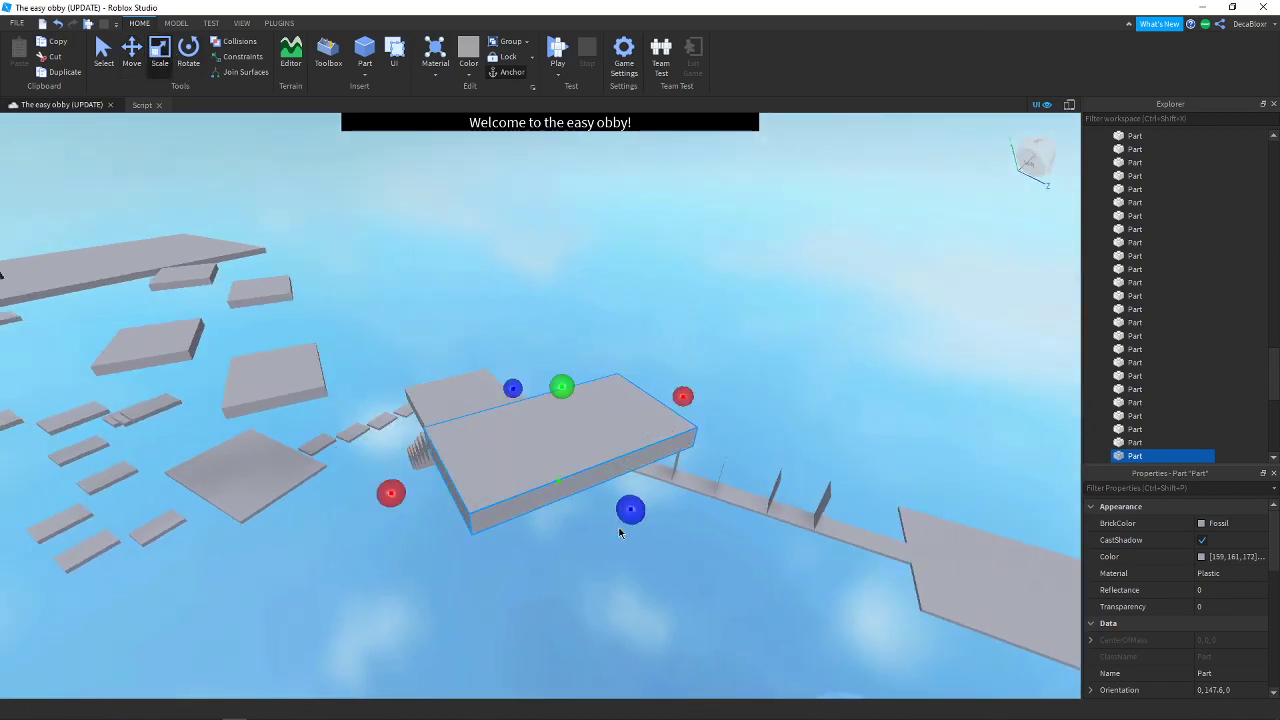
Duplicate the landing platform, narrow the copy to a stair-sized strip, and move it up and beyond the landing's far edge
{"action": "right_click_drag", "start_coordinate": [660, 497], "coordinate": [660, 497]}
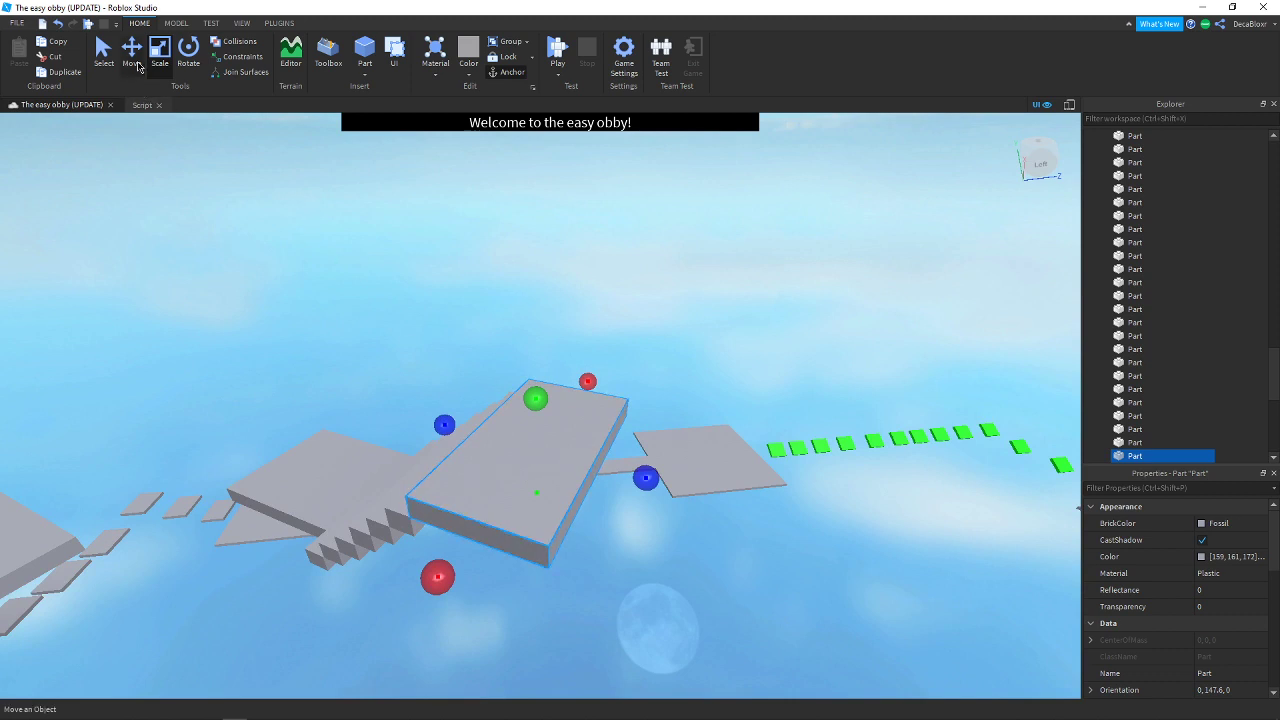
{"action": "right_click", "coordinate": [531, 480]}
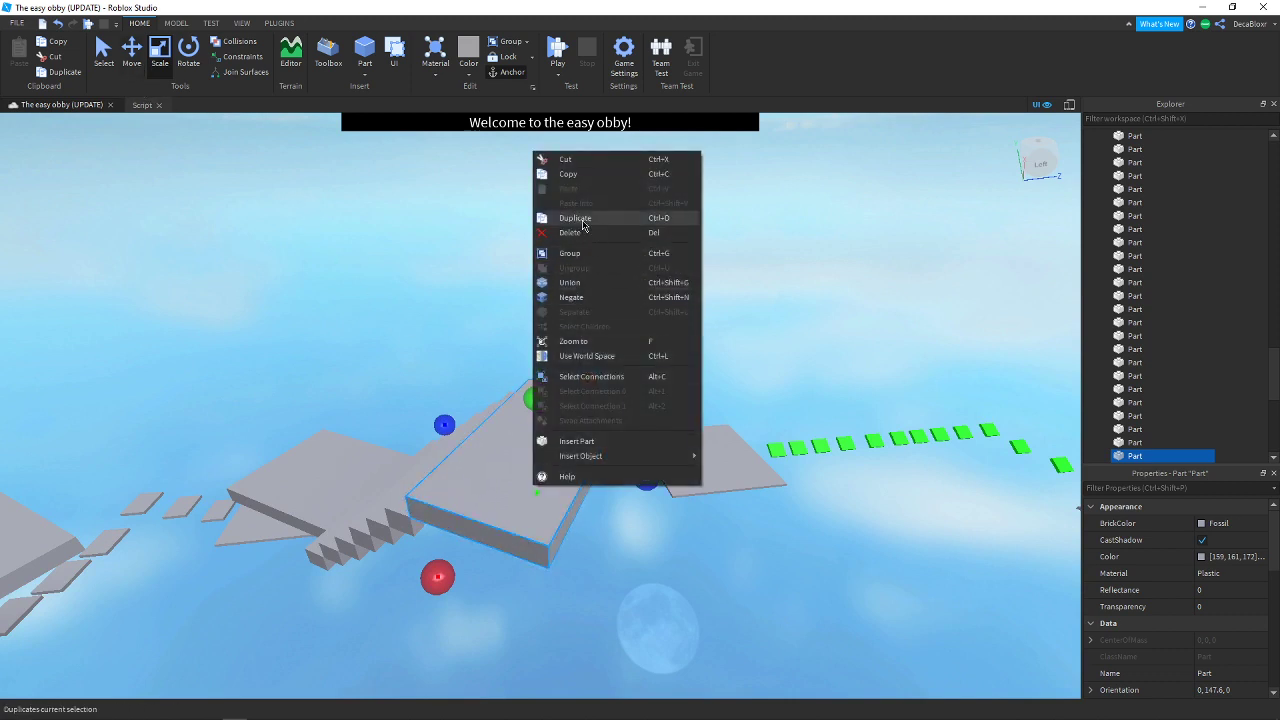
{"action": "left_click", "coordinate": [583, 220]}
{"action": "left_click_drag", "start_coordinate": [447, 428], "coordinate": [532, 447]}
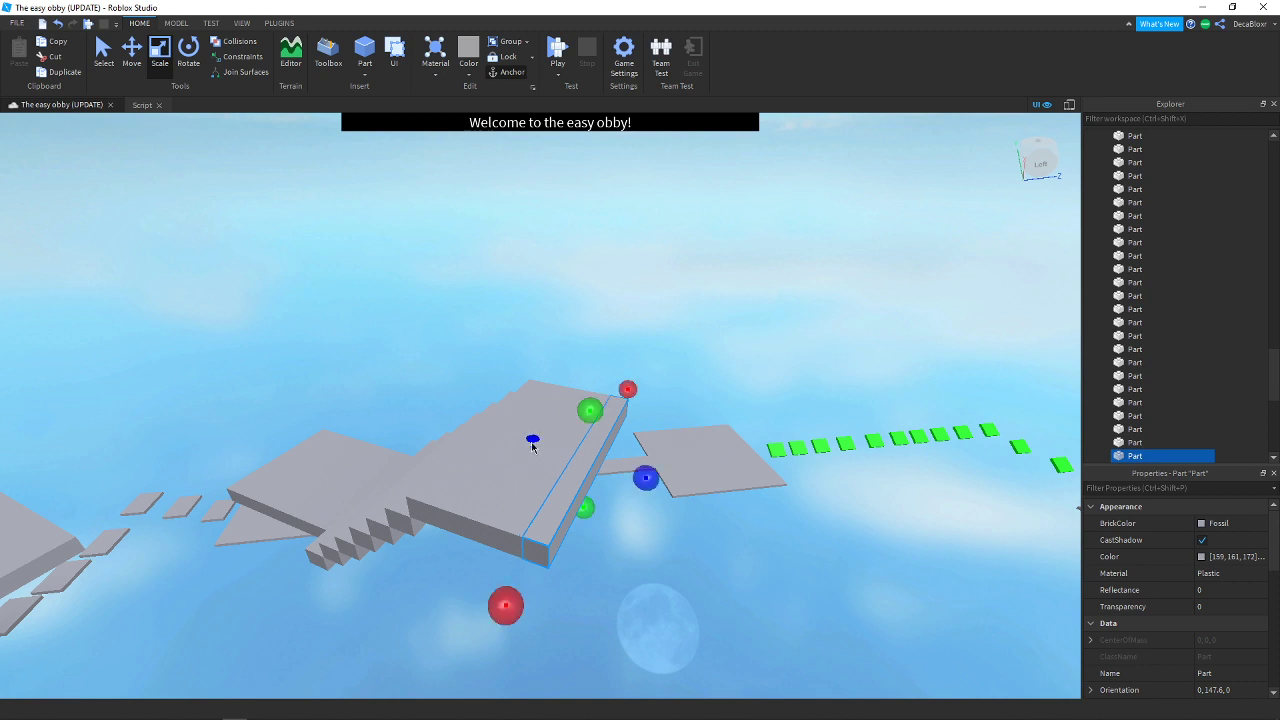
{"action": "left_click", "coordinate": [138, 60]}
{"action": "left_click_drag", "start_coordinate": [590, 437], "coordinate": [598, 414]}
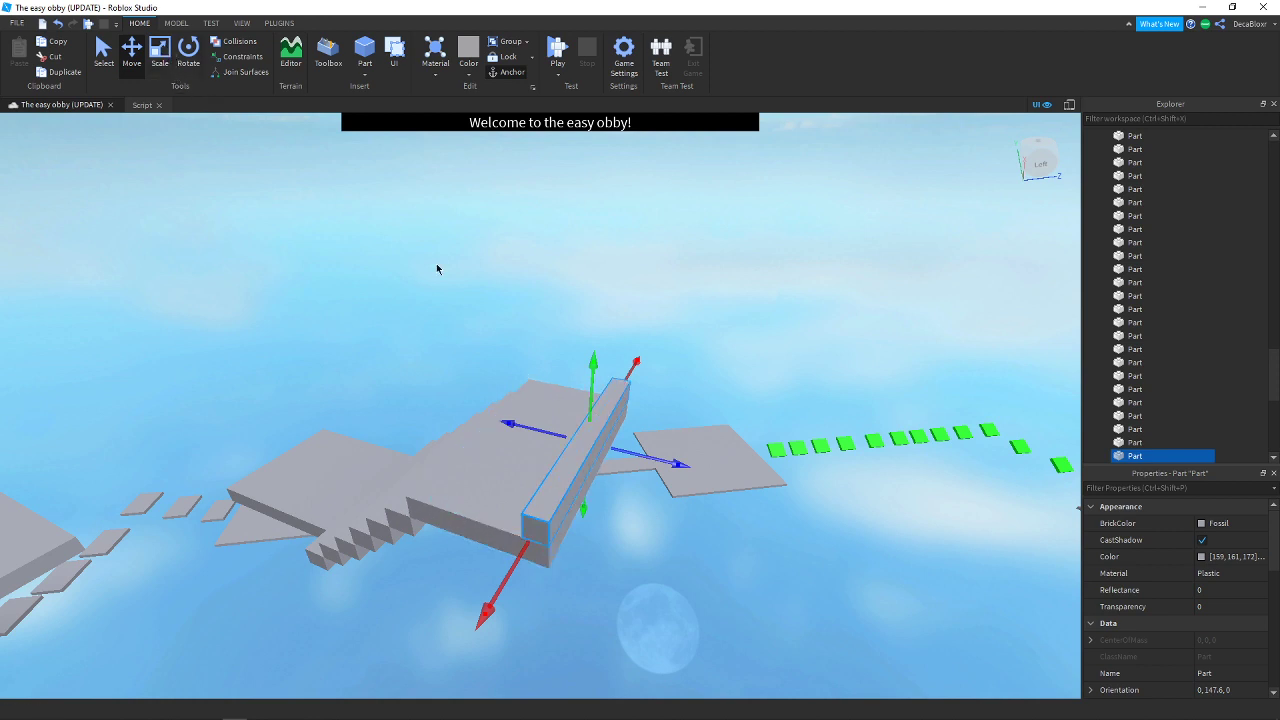
{"action": "mouse_move", "coordinate": [638, 457]}
{"action": "left_mouse_down"}
{"action": "mouse_move", "coordinate": [661, 469]}
{"action": "mouse_move", "coordinate": [626, 473]}
{"action": "left_mouse_up"}
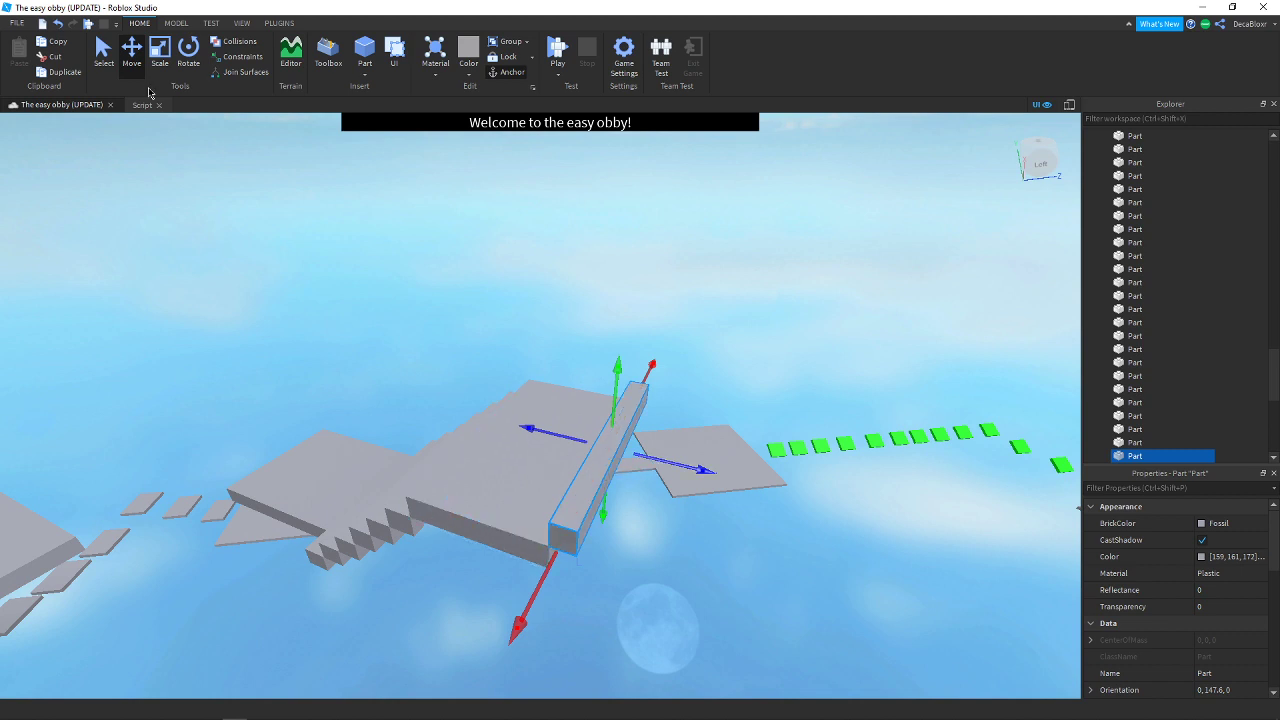
Rotate the narrow strip a quarter turn and reposition it along an adjoining edge of the landing
{"action": "left_click", "coordinate": [110, 64]}
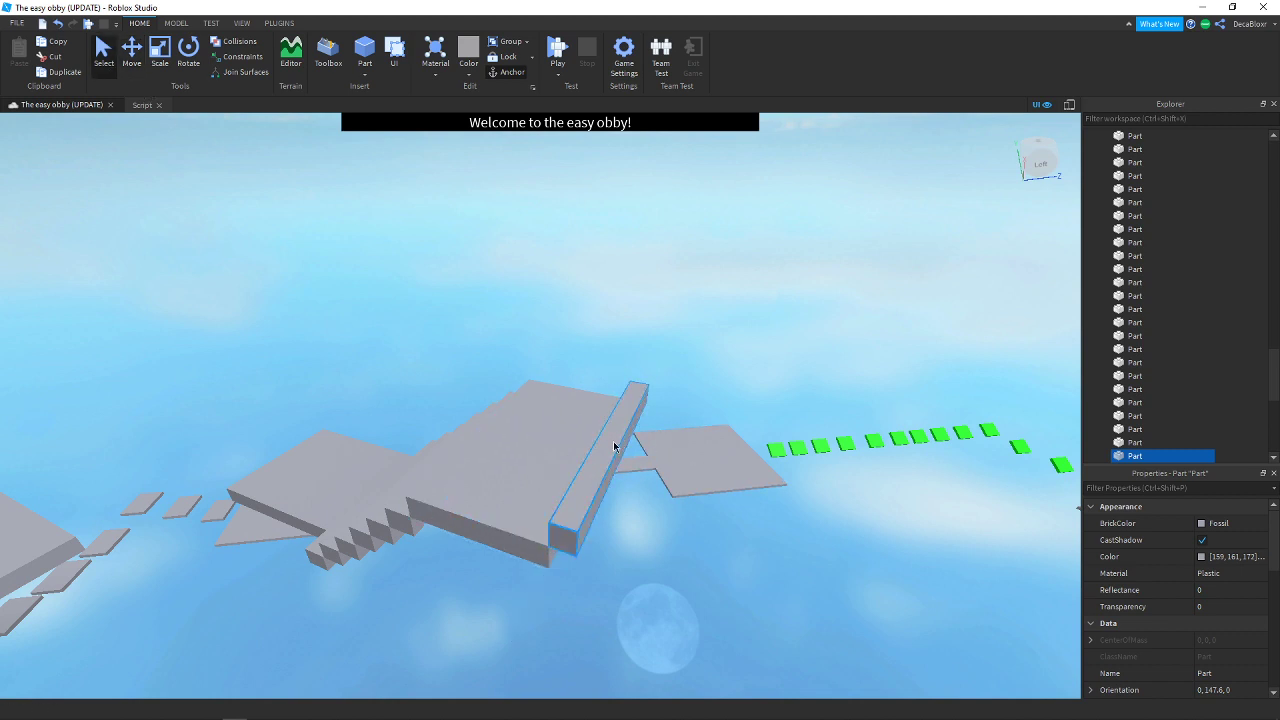
{"action": "left_click_drag", "start_coordinate": [614, 447], "coordinate": [535, 523]}
{"action": "key", "text": "ctrl+r"}
{"action": "key", "text": "d"}
{"action": "right_click_drag", "start_coordinate": [636, 508], "coordinate": [636, 508]}
{"action": "key", "text": "w"}
{"action": "left_click_drag", "start_coordinate": [533, 491], "coordinate": [389, 513]}
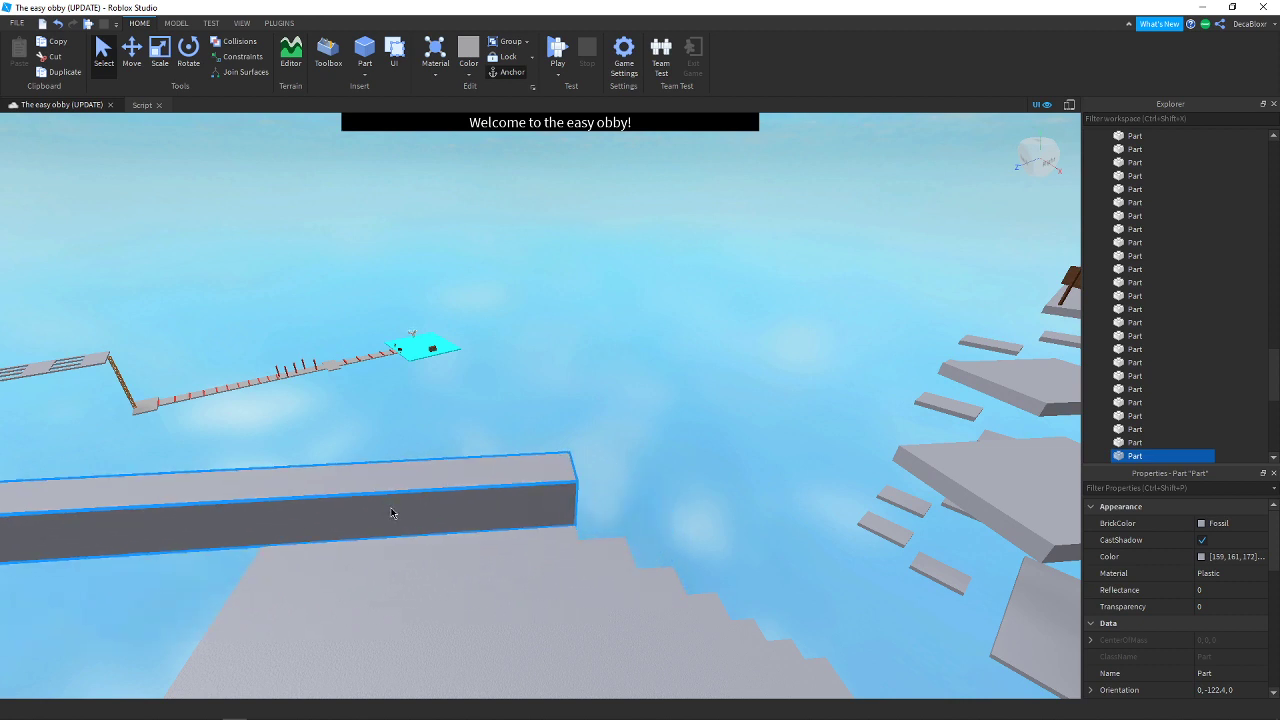
Shorten the rotated strip from its overhanging end until it lines up with the landing's side edge
{"action": "key", "text": "a"}
{"action": "key", "text": "d"}
{"action": "key", "text": "s"}
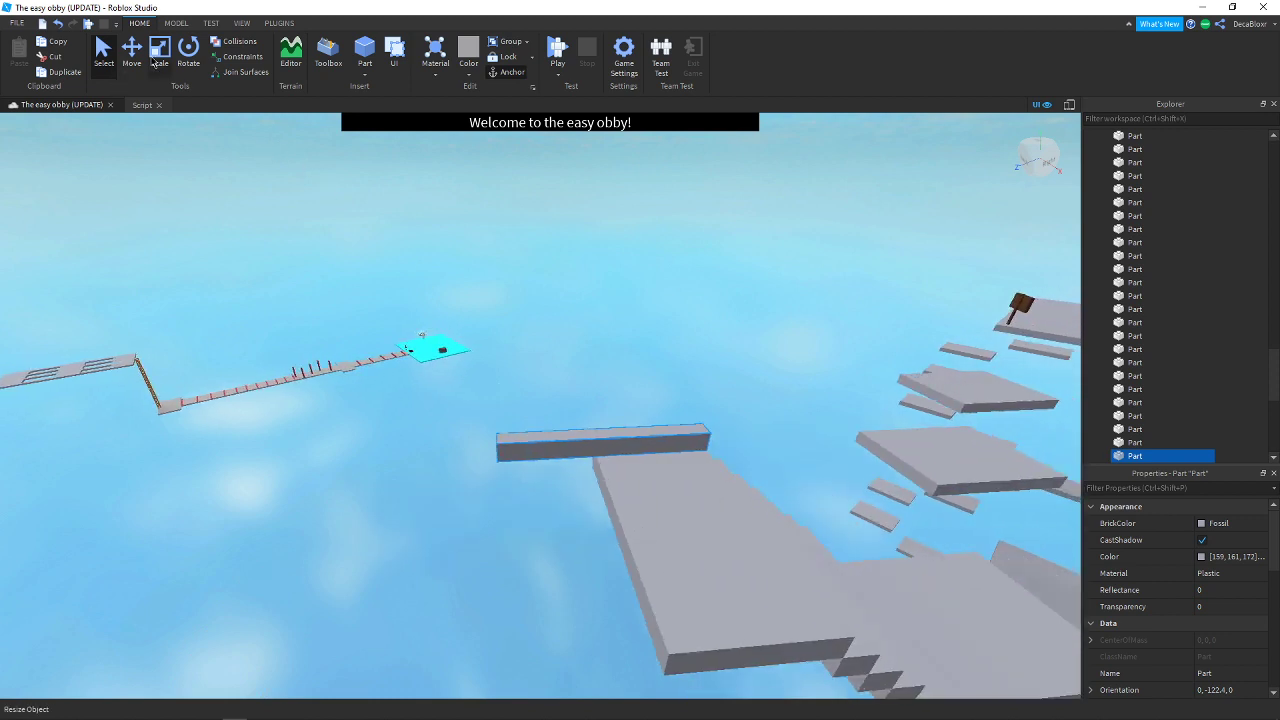
{"action": "left_click", "coordinate": [155, 62]}
{"action": "key", "text": "f"}
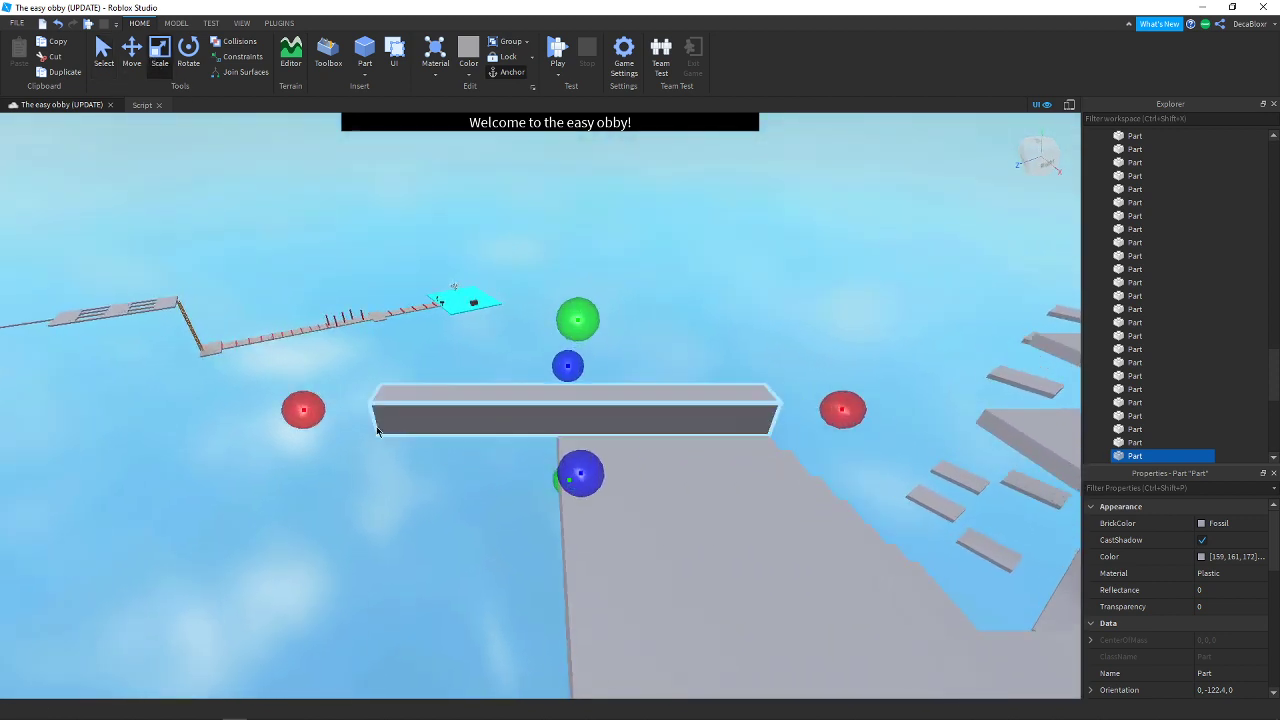
{"action": "left_click_drag", "start_coordinate": [302, 410], "coordinate": [484, 422]}
Move the shortened strip outward past the landing's edge as the first step of a second staircase
{"action": "key", "text": "w"}
{"action": "right_click_drag", "start_coordinate": [484, 422], "coordinate": [484, 422]}
{"action": "key", "text": "f"}
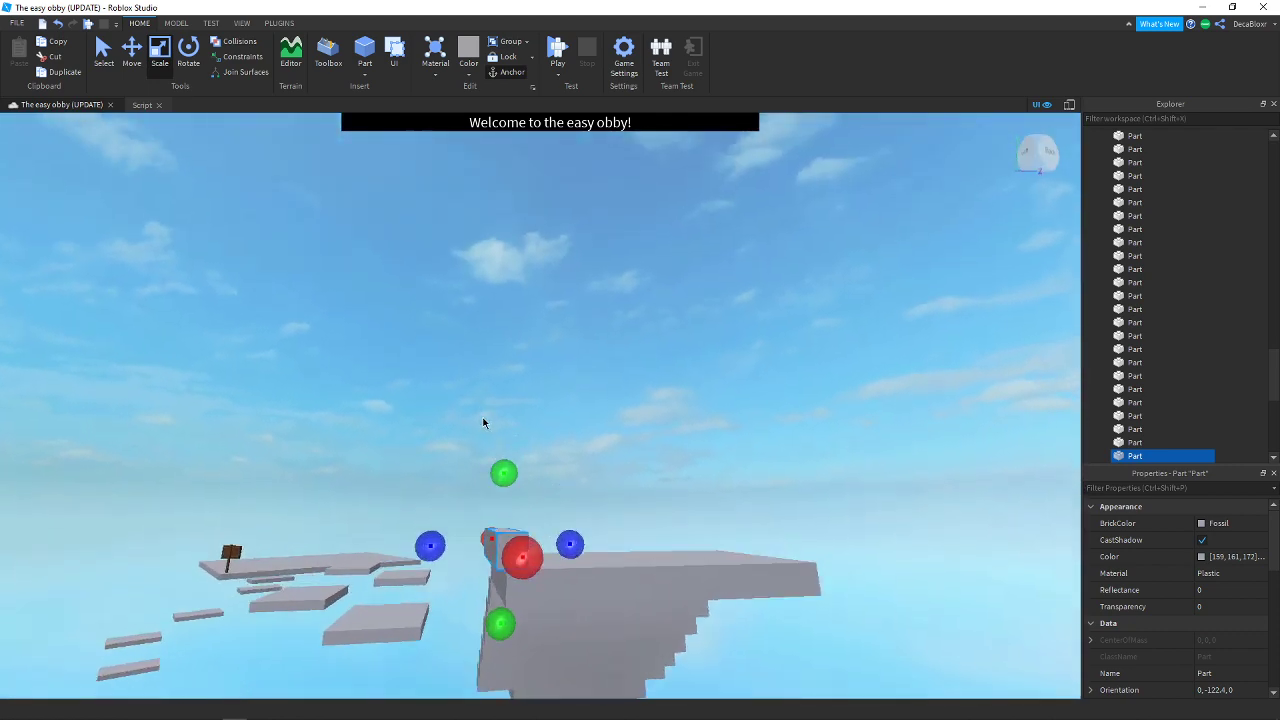
{"action": "key", "text": "ctrl+2"}
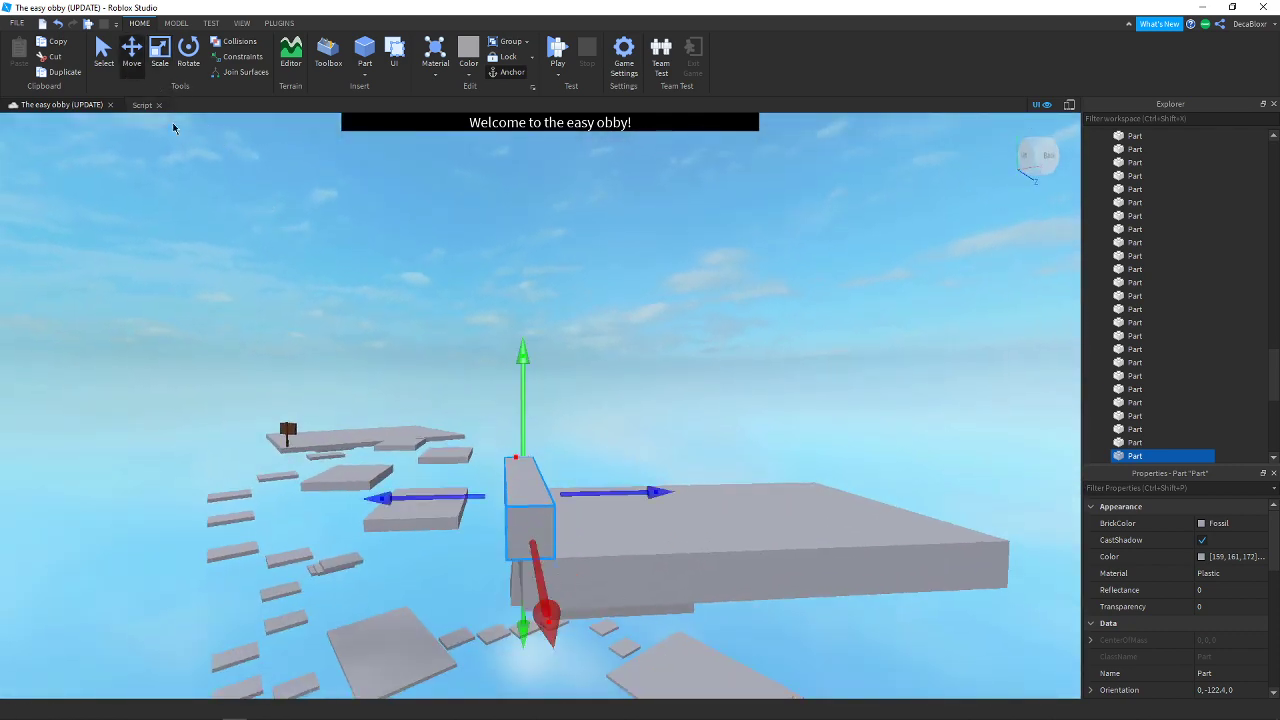
{"action": "left_click_drag", "start_coordinate": [452, 487], "coordinate": [423, 501]}
Duplicate the first step of the second staircase and move the copy up and outward as its second step
{"action": "right_click", "coordinate": [490, 168]}
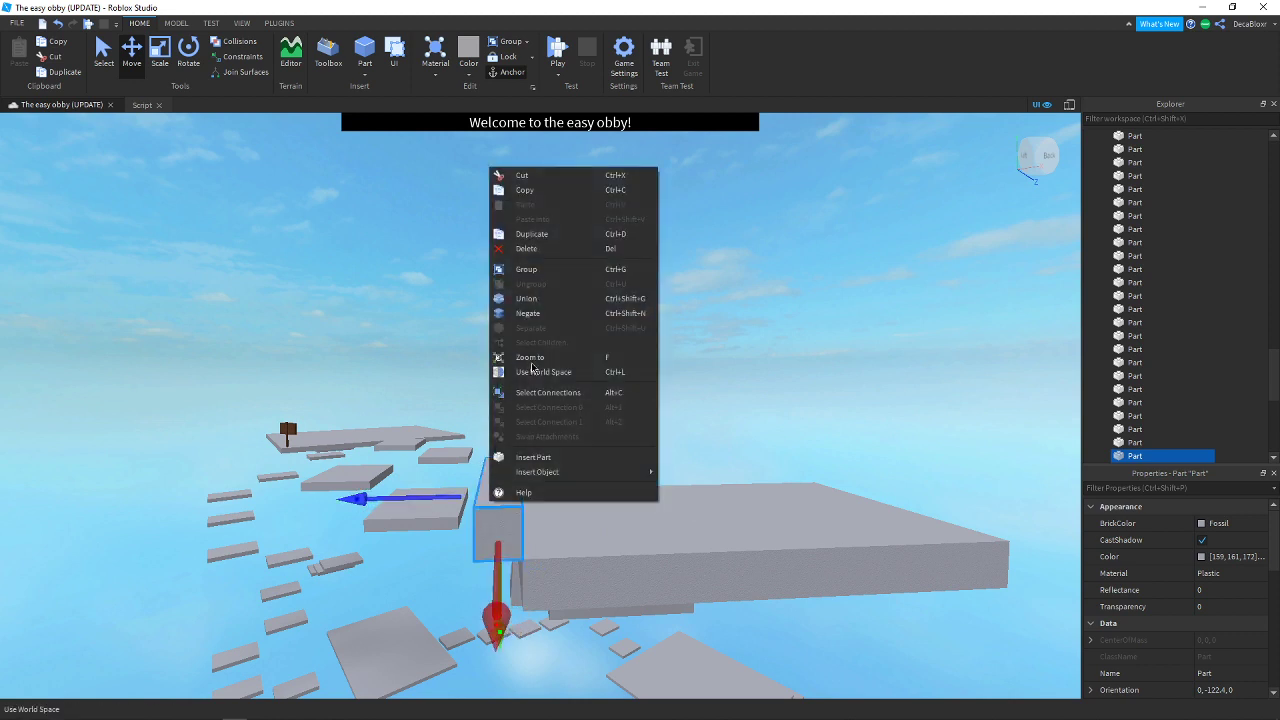
{"action": "left_click", "coordinate": [530, 233]}
{"action": "left_click_drag", "start_coordinate": [491, 457], "coordinate": [494, 409]}
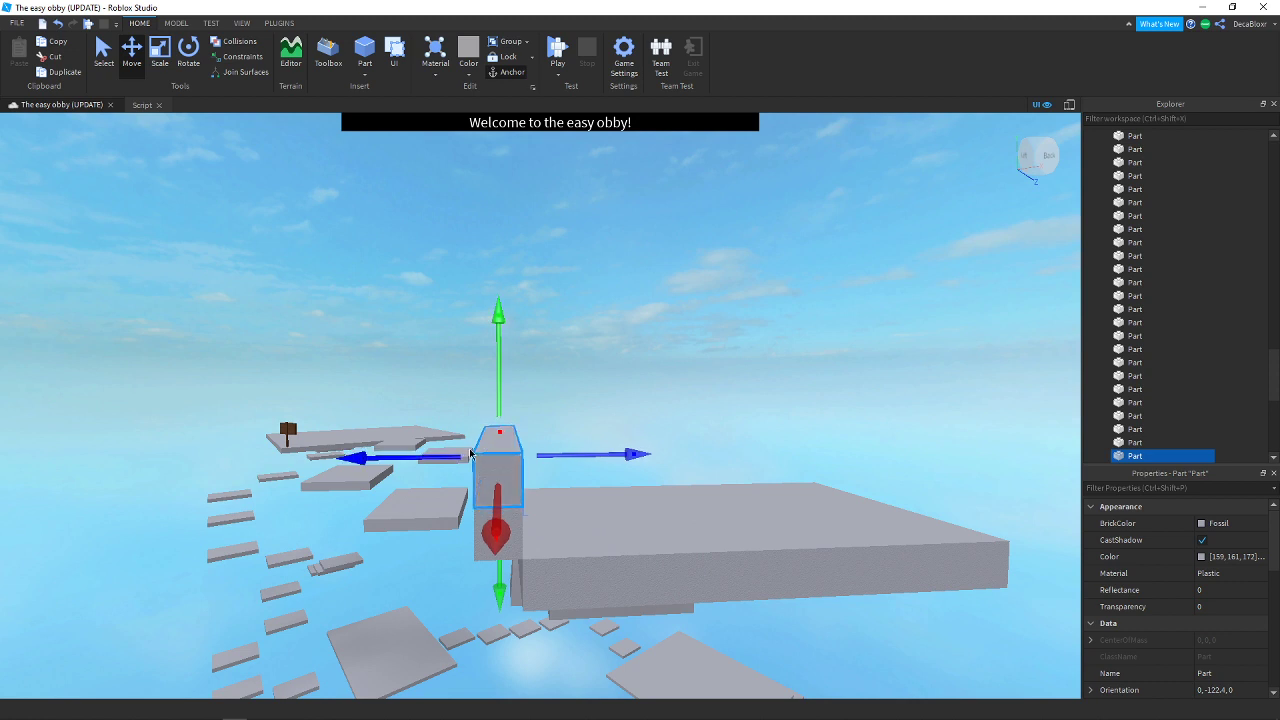
{"action": "left_click_drag", "start_coordinate": [461, 458], "coordinate": [419, 466]}
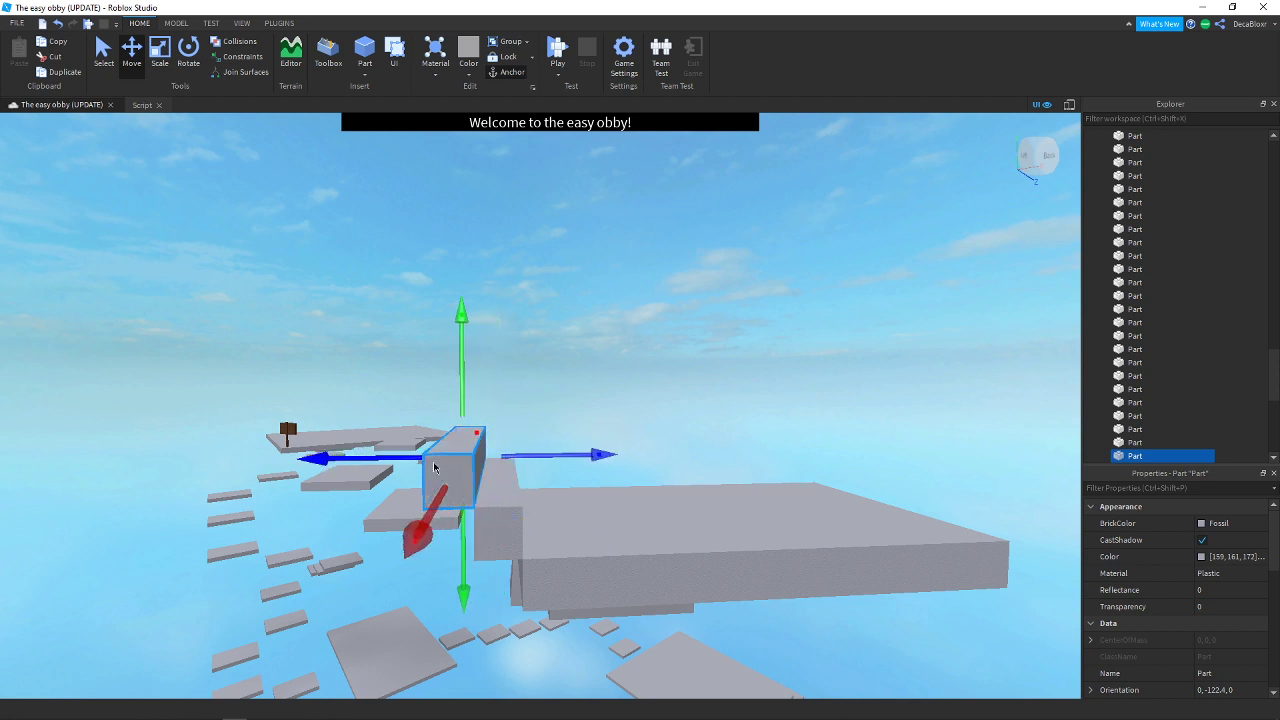
Duplicate the second staircase's second step, then raise the copy and shift it outward as the third step
{"action": "right_click", "coordinate": [456, 466]}
{"action": "left_click", "coordinate": [522, 190]}
{"action": "left_click_drag", "start_coordinate": [463, 367], "coordinate": [456, 328]}
{"action": "left_click_drag", "start_coordinate": [396, 417], "coordinate": [356, 419]}
Duplicate the third step of the second staircase and place the copy above and beyond it as the fourth step
{"action": "right_click_drag", "start_coordinate": [560, 351], "coordinate": [559, 352]}
{"action": "scroll", "coordinate": [559, 352], "scroll_direction": "up", "scroll_amount": 4}
{"action": "scroll", "coordinate": [559, 352], "scroll_direction": "down", "scroll_amount": 6}
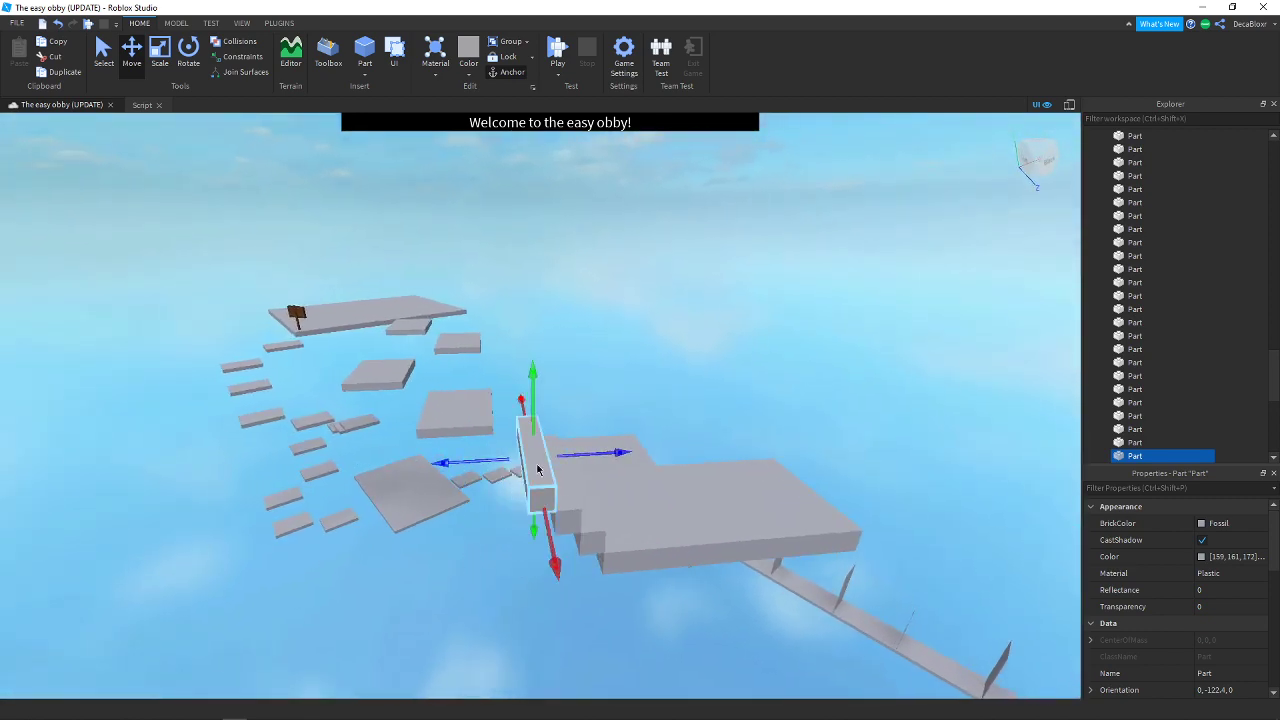
{"action": "right_click", "coordinate": [531, 474]}
{"action": "left_click", "coordinate": [570, 198]}
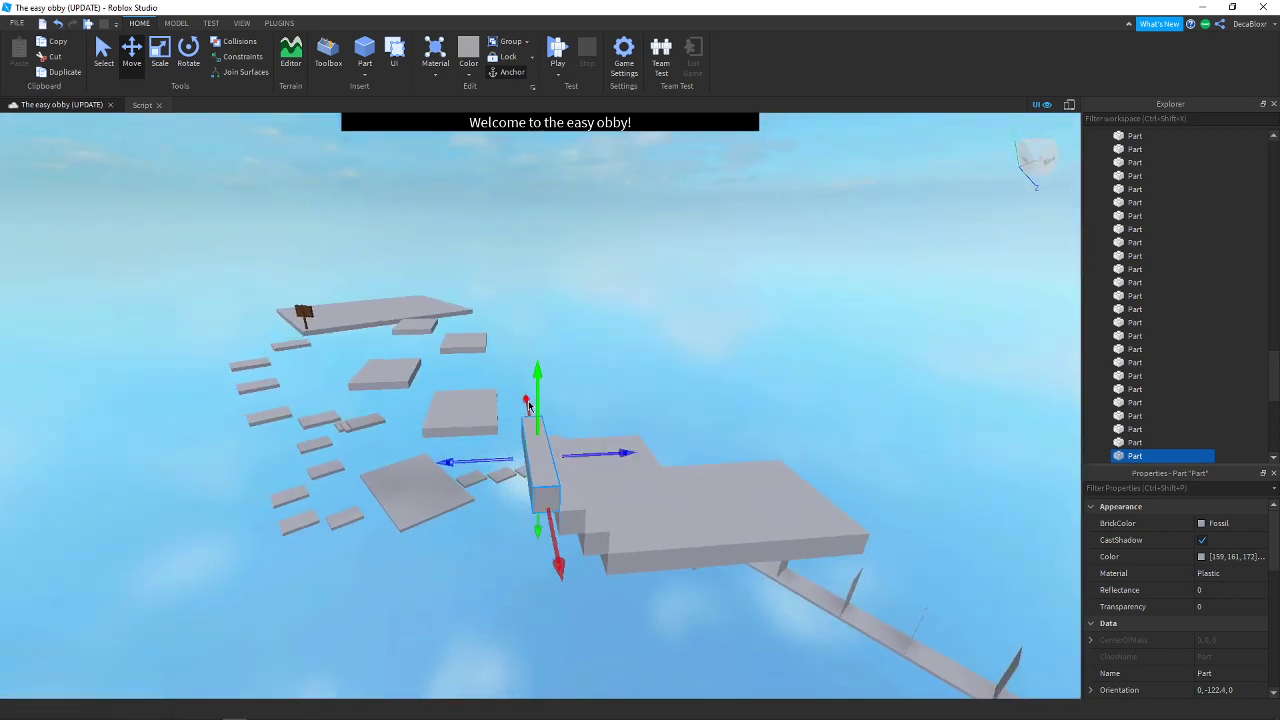
{"action": "left_click_drag", "start_coordinate": [536, 406], "coordinate": [537, 392]}
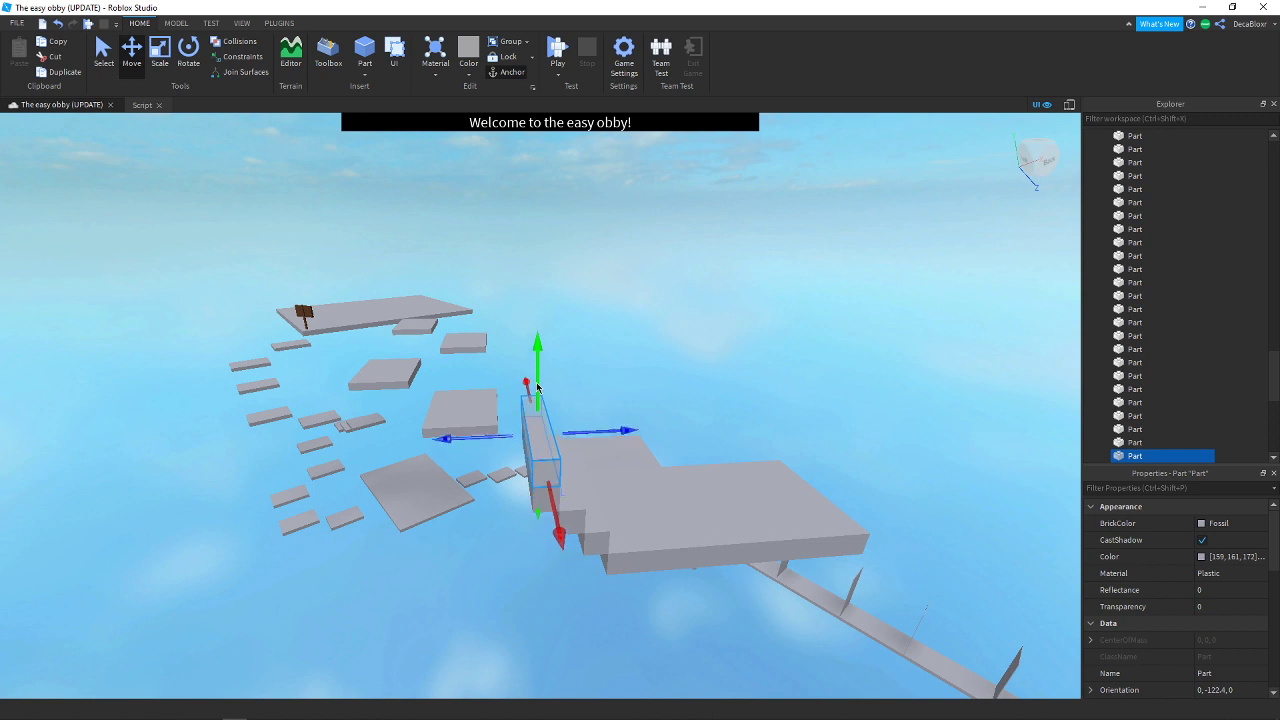
{"action": "left_click_drag", "start_coordinate": [497, 436], "coordinate": [475, 441]}
Duplicate the second staircase's fourth step and move the copy up and outward as the fifth step
{"action": "right_click", "coordinate": [508, 440]}
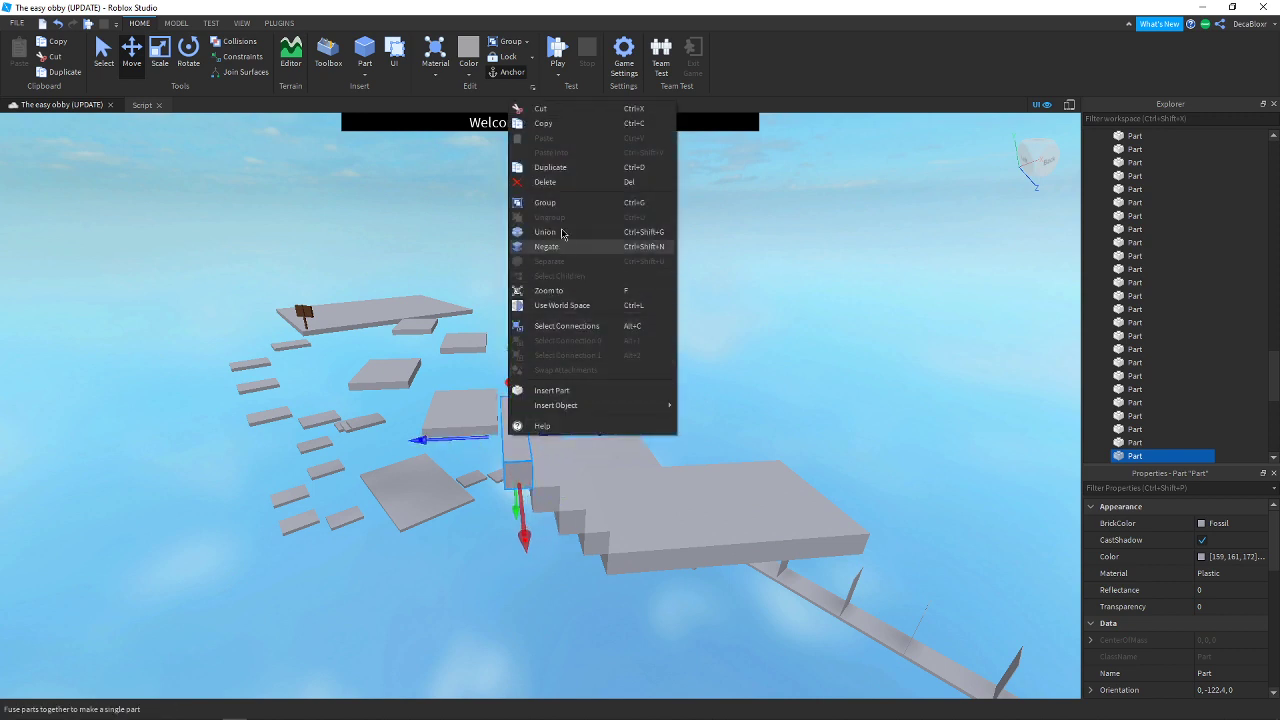
{"action": "left_click", "coordinate": [556, 186]}
{"action": "left_click_drag", "start_coordinate": [512, 375], "coordinate": [508, 350]}
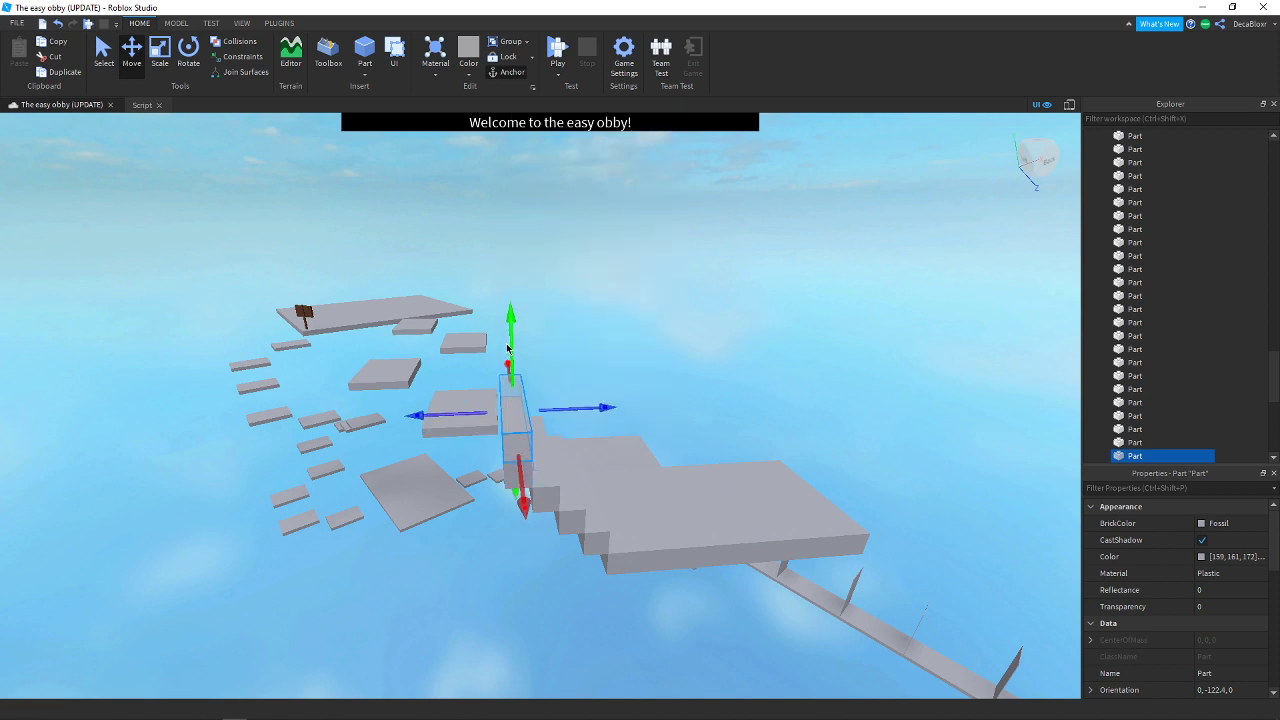
{"action": "left_click_drag", "start_coordinate": [472, 411], "coordinate": [448, 421]}
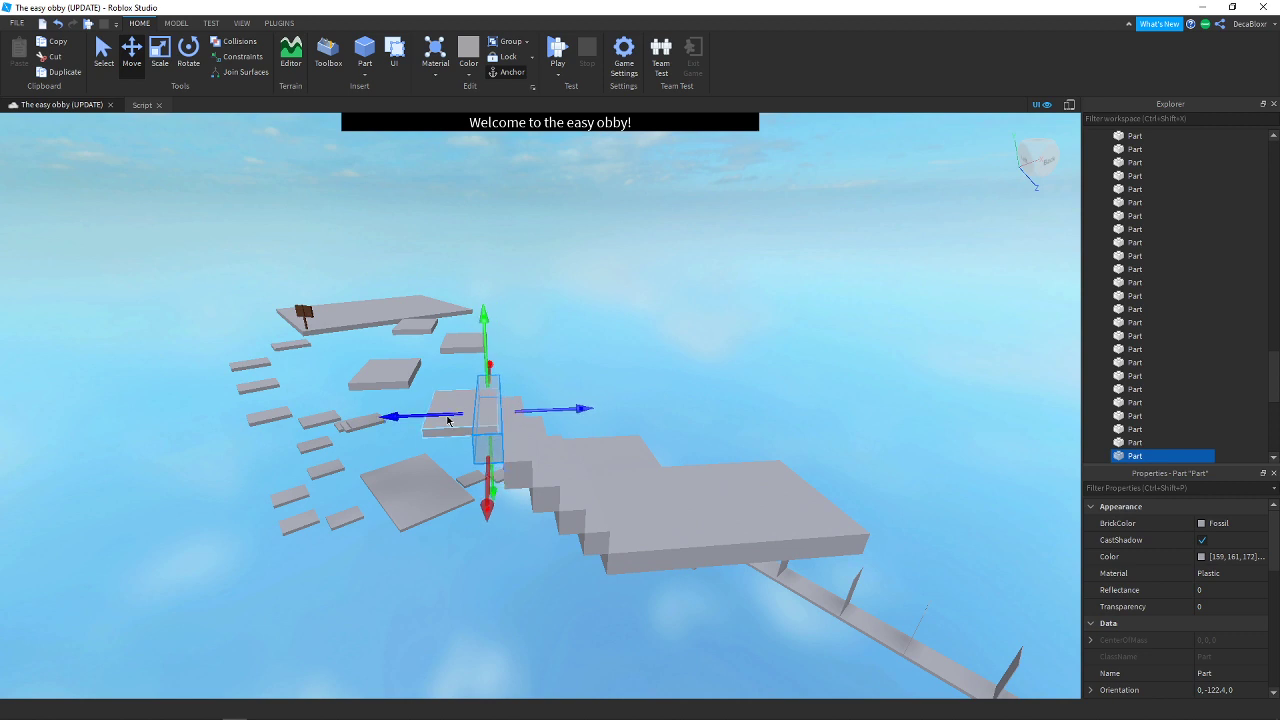
Duplicate the second staircase's fifth step and shift the copy upward and outward as the sixth step
{"action": "right_click", "coordinate": [493, 423]}
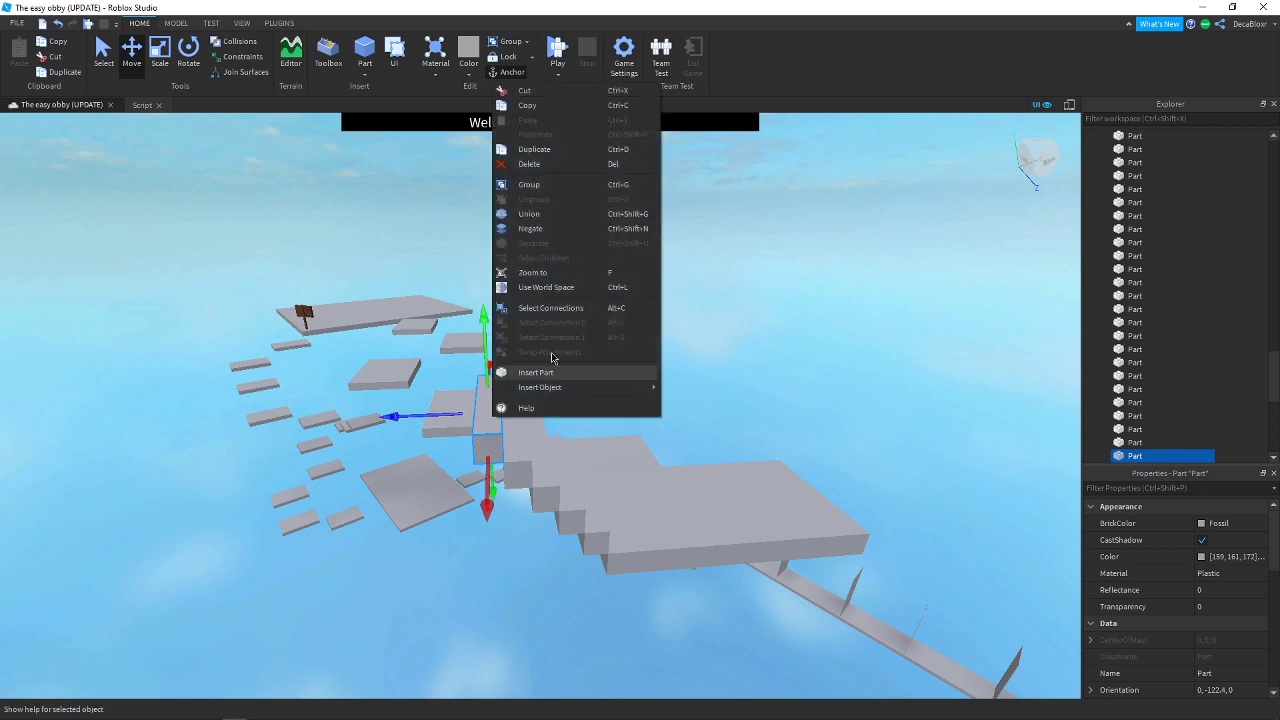
{"action": "left_click", "coordinate": [547, 152]}
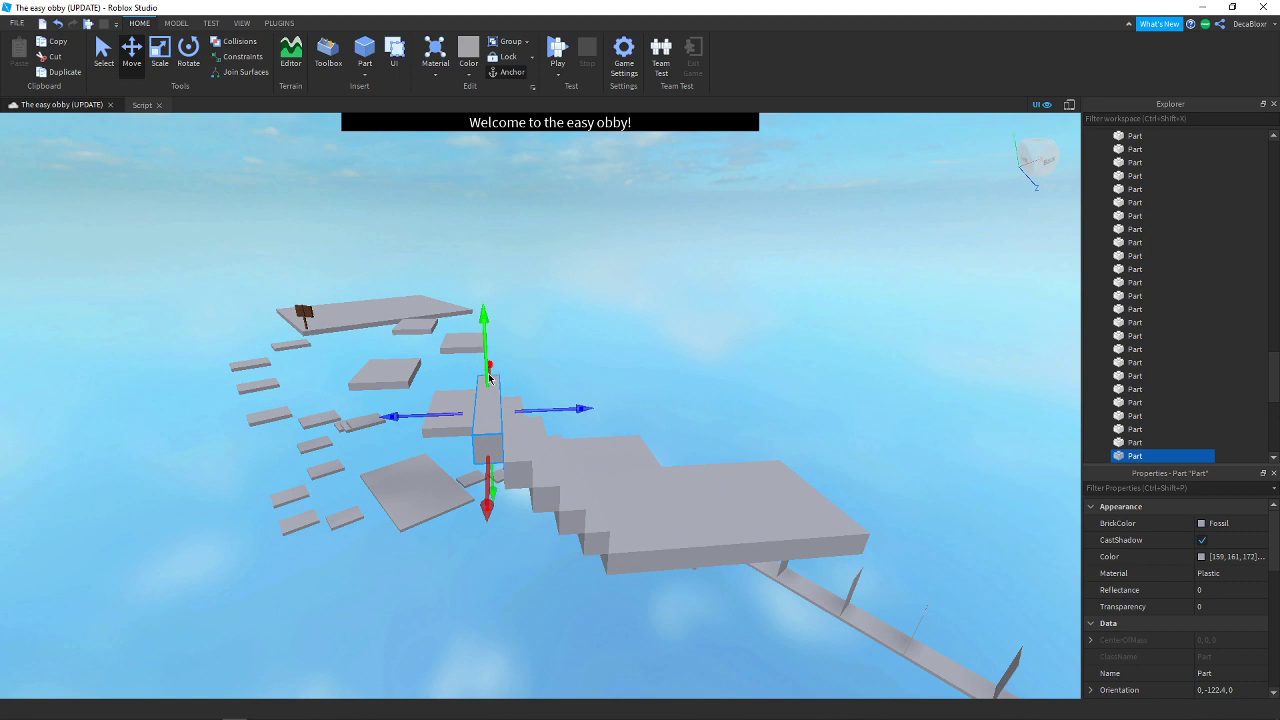
{"action": "left_click_drag", "start_coordinate": [489, 378], "coordinate": [416, 392]}
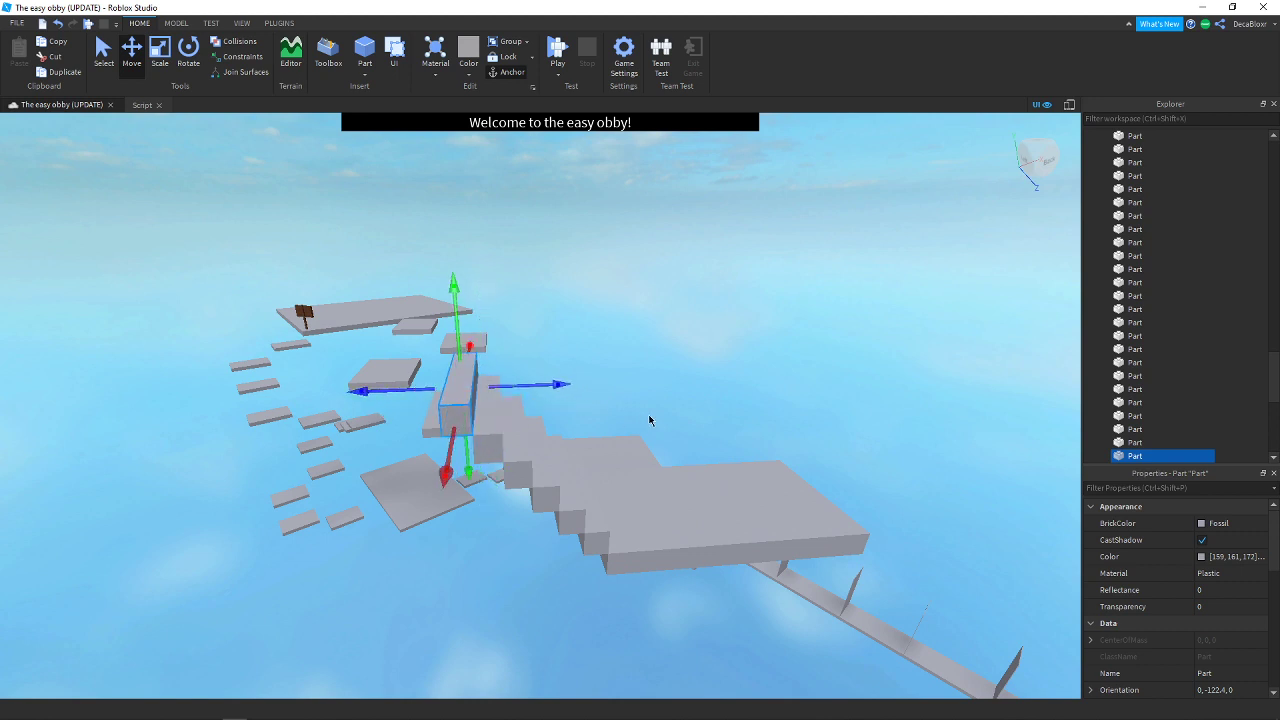
Scale the second staircase's sixth step longer to one side and wider outward to form a top platform
{"action": "right_click_drag", "start_coordinate": [649, 420], "coordinate": [651, 420]}
{"action": "key", "text": "d"}
{"action": "key", "text": "s"}
{"action": "key", "text": "d"}
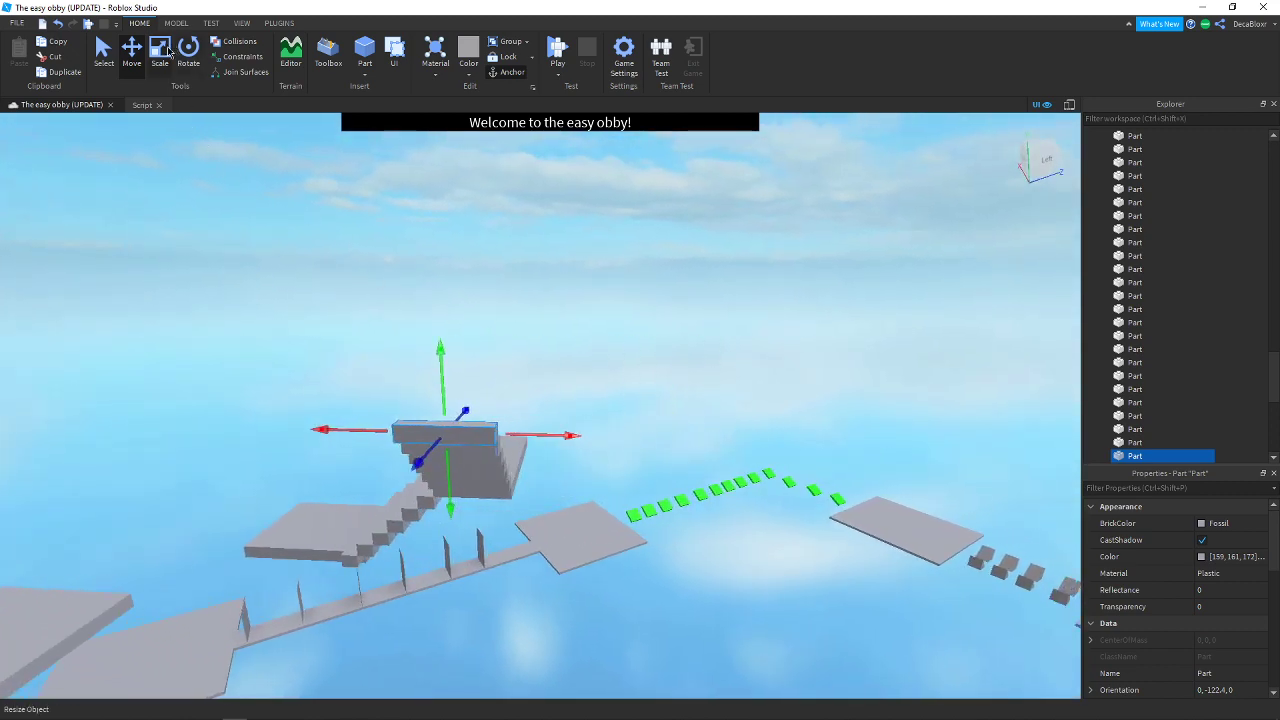
{"action": "left_click", "coordinate": [162, 52]}
{"action": "left_click_drag", "start_coordinate": [533, 435], "coordinate": [757, 440]}
{"action": "left_click_drag", "start_coordinate": [549, 455], "coordinate": [531, 566]}
Extend the top platform past the other side of the stairs and widen its outer edge slightly
{"action": "key", "text": "a"}
{"action": "right_click_drag", "start_coordinate": [638, 548], "coordinate": [621, 535]}
{"action": "key", "text": "s"}
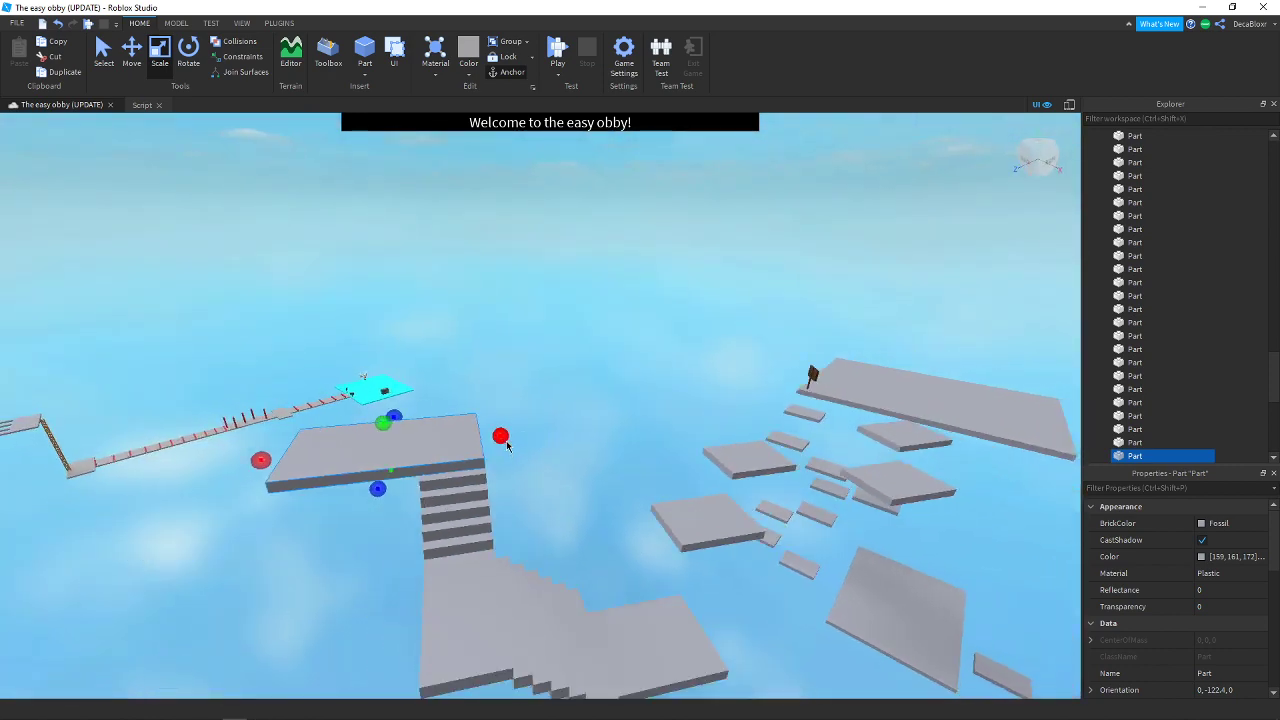
{"action": "left_click_drag", "start_coordinate": [506, 443], "coordinate": [591, 424]}
{"action": "key", "text": "a"}
{"action": "right_click_drag", "start_coordinate": [643, 457], "coordinate": [626, 480]}
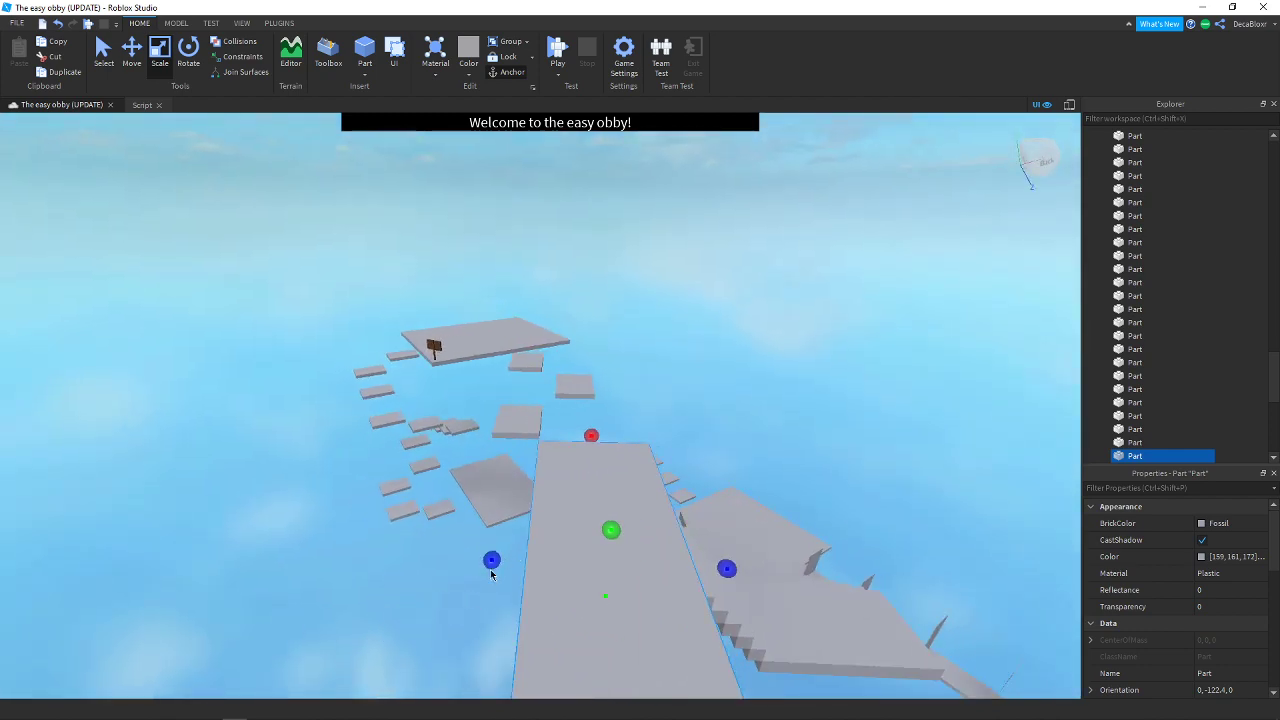
{"action": "left_click_drag", "start_coordinate": [491, 574], "coordinate": [469, 573]}
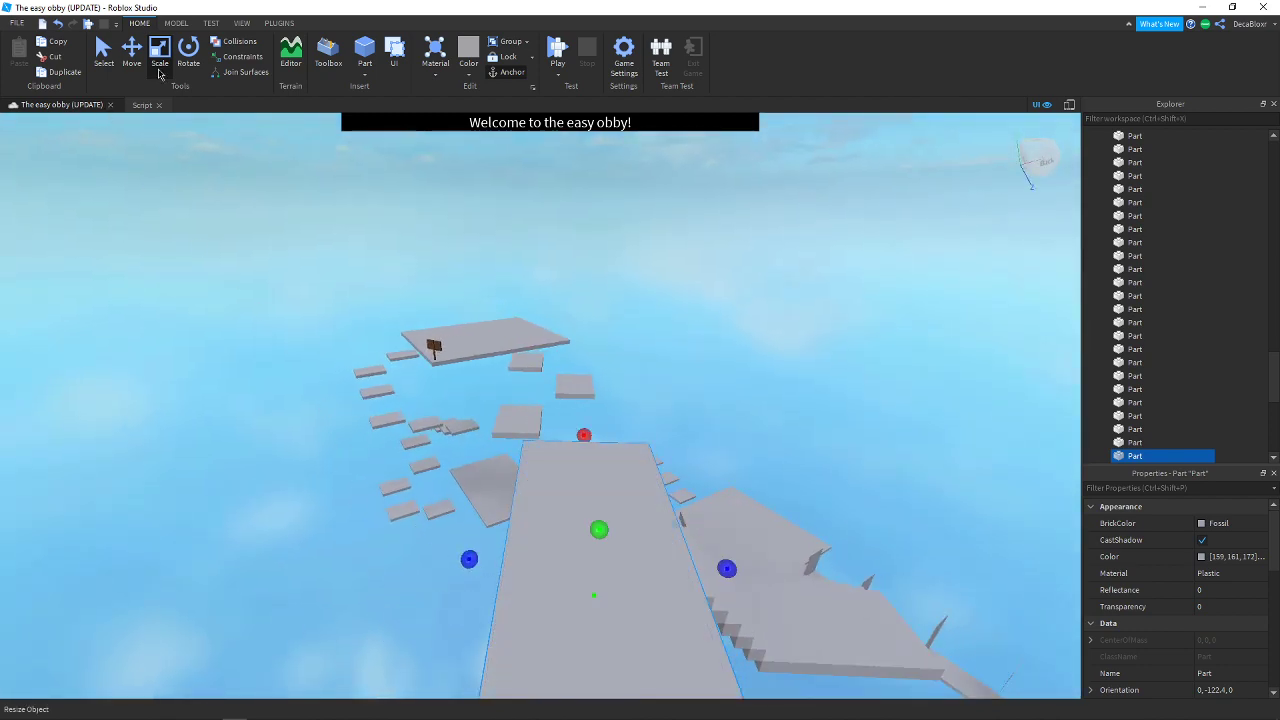
Relocate the "Well, you made it to the end" sign from the earlier platform to a far corner of the new top platform
{"action": "left_click", "coordinate": [132, 62]}
{"action": "left_click", "coordinate": [106, 60]}
{"action": "scroll", "coordinate": [657, 439], "scroll_direction": "up", "scroll_amount": 5}
{"action": "right_click_drag", "start_coordinate": [657, 439], "coordinate": [657, 441]}
{"action": "left_click_drag", "start_coordinate": [653, 472], "coordinate": [747, 514]}
{"action": "right_click_drag", "start_coordinate": [747, 513], "coordinate": [747, 514]}
{"action": "left_click_drag", "start_coordinate": [747, 514], "coordinate": [748, 518]}
{"action": "right_click_drag", "start_coordinate": [747, 514], "coordinate": [748, 518]}
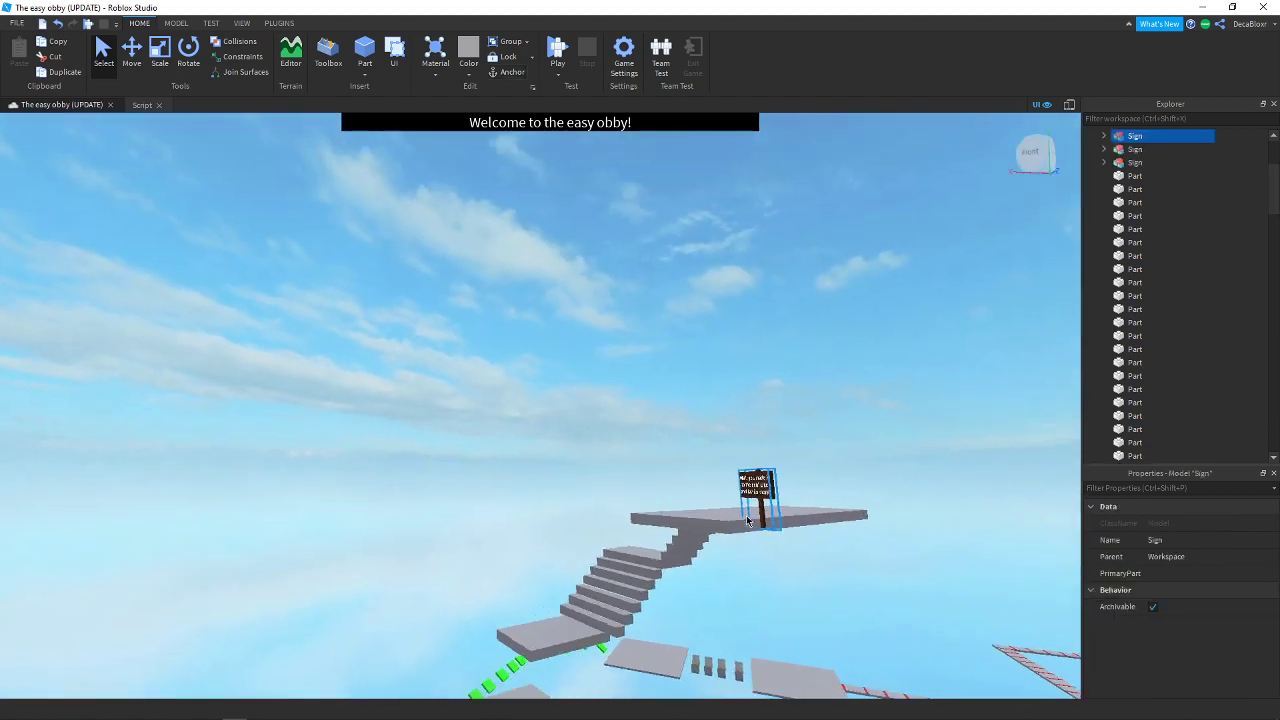
{"action": "left_click_drag", "start_coordinate": [748, 518], "coordinate": [748, 522]}
{"action": "right_click_drag", "start_coordinate": [748, 518], "coordinate": [748, 522]}
{"action": "left_click_drag", "start_coordinate": [748, 522], "coordinate": [748, 520]}
{"action": "right_click_drag", "start_coordinate": [748, 522], "coordinate": [748, 520]}
{"action": "left_click_drag", "start_coordinate": [748, 520], "coordinate": [754, 523]}
{"action": "right_click_drag", "start_coordinate": [748, 520], "coordinate": [754, 523]}
{"action": "left_click_drag", "start_coordinate": [754, 523], "coordinate": [734, 491]}
{"action": "right_click_drag", "start_coordinate": [754, 523], "coordinate": [734, 491]}
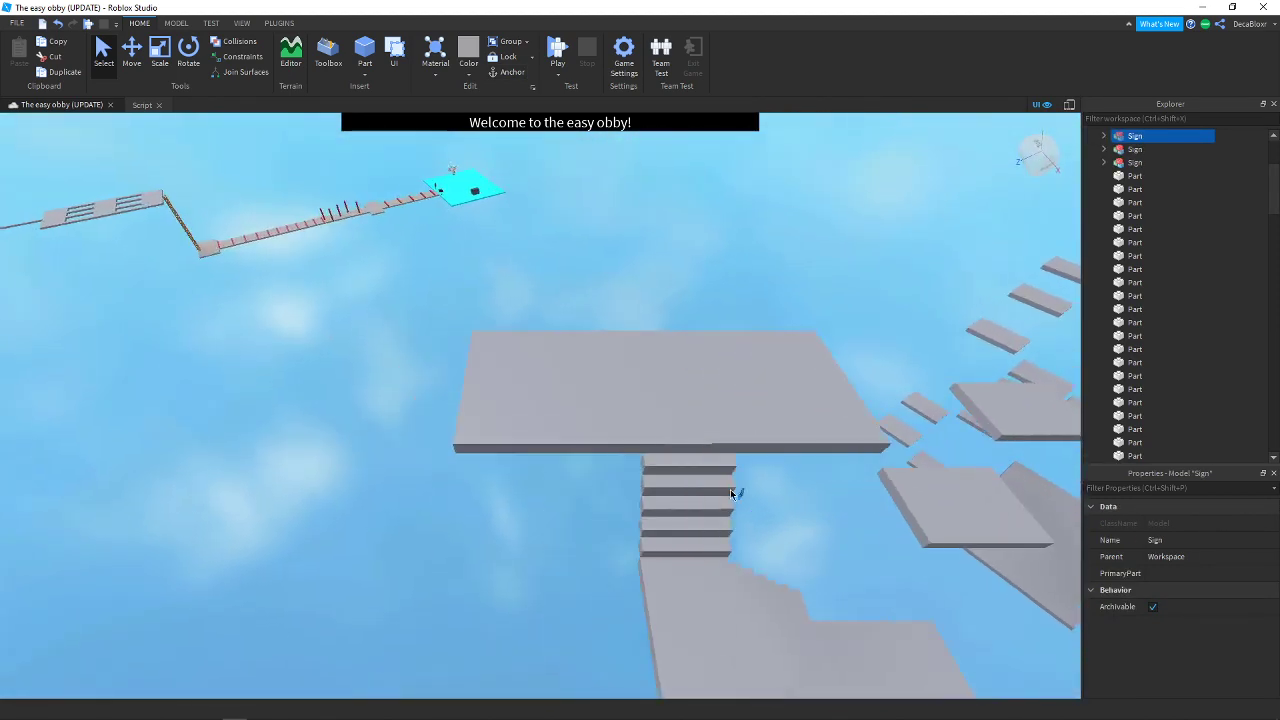
{"action": "left_click_drag", "start_coordinate": [734, 491], "coordinate": [553, 354]}
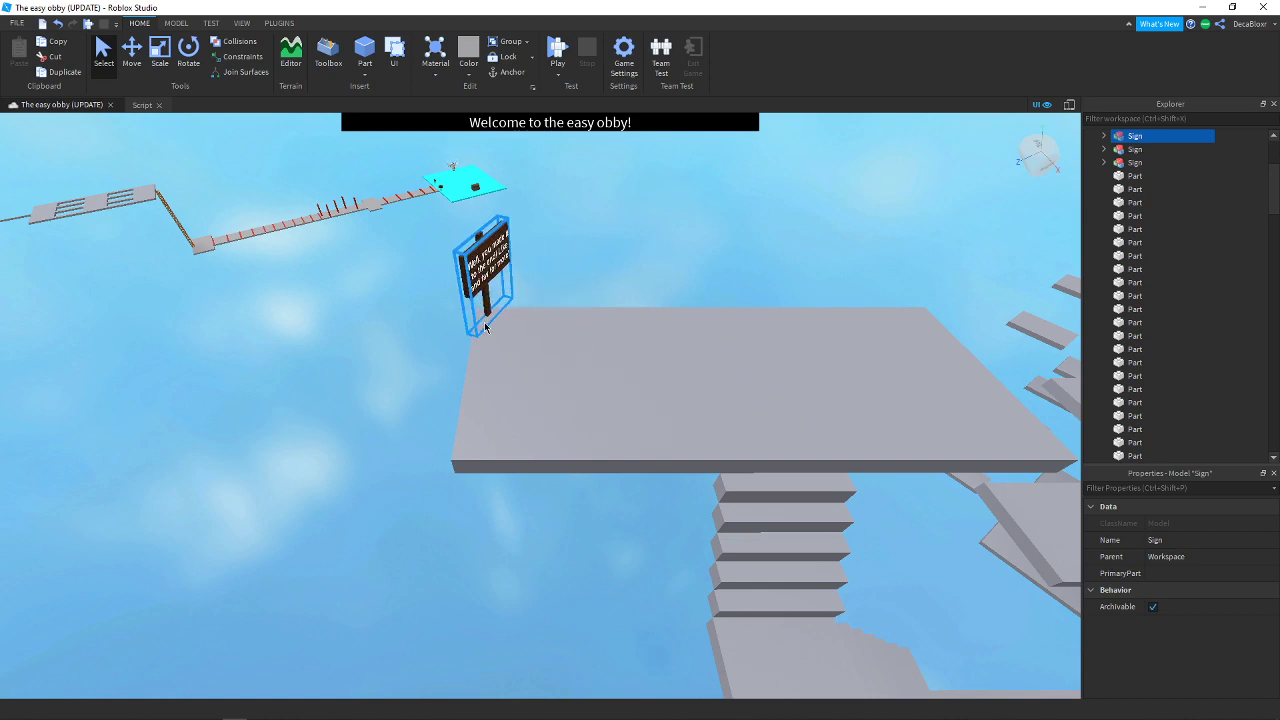
Inspect the relocated sign, the top platform and both staircases from several sides
{"action": "key", "text": "s"}
{"action": "key", "text": "d"}
{"action": "right_click_drag", "start_coordinate": [758, 325], "coordinate": [761, 331]}
{"action": "key", "text": "w"}
{"action": "key", "text": "a"}
{"action": "key", "text": "s"}
{"action": "key", "text": "a"}
{"action": "right_click_drag", "start_coordinate": [852, 367], "coordinate": [854, 369]}
{"action": "key", "text": "s"}
{"action": "key", "text": "w"}
{"action": "key", "text": "a"}
{"action": "right_click_drag", "start_coordinate": [631, 281], "coordinate": [632, 282]}
{"action": "key", "text": "s"}
{"action": "key", "text": "d"}
{"action": "key", "text": "a"}
{"action": "key", "text": "d"}
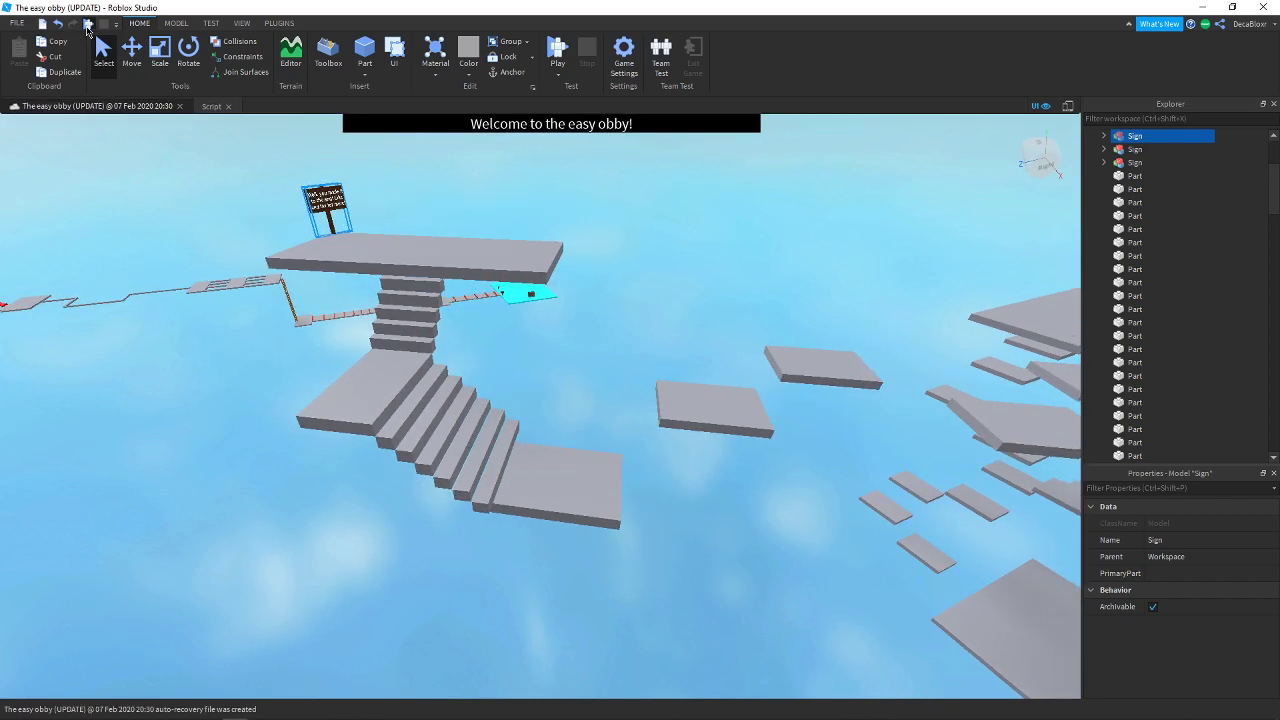
Start a play test, post "back to testing" in the chat and run the ":fly" command
{"action": "left_click", "coordinate": [87, 26]}
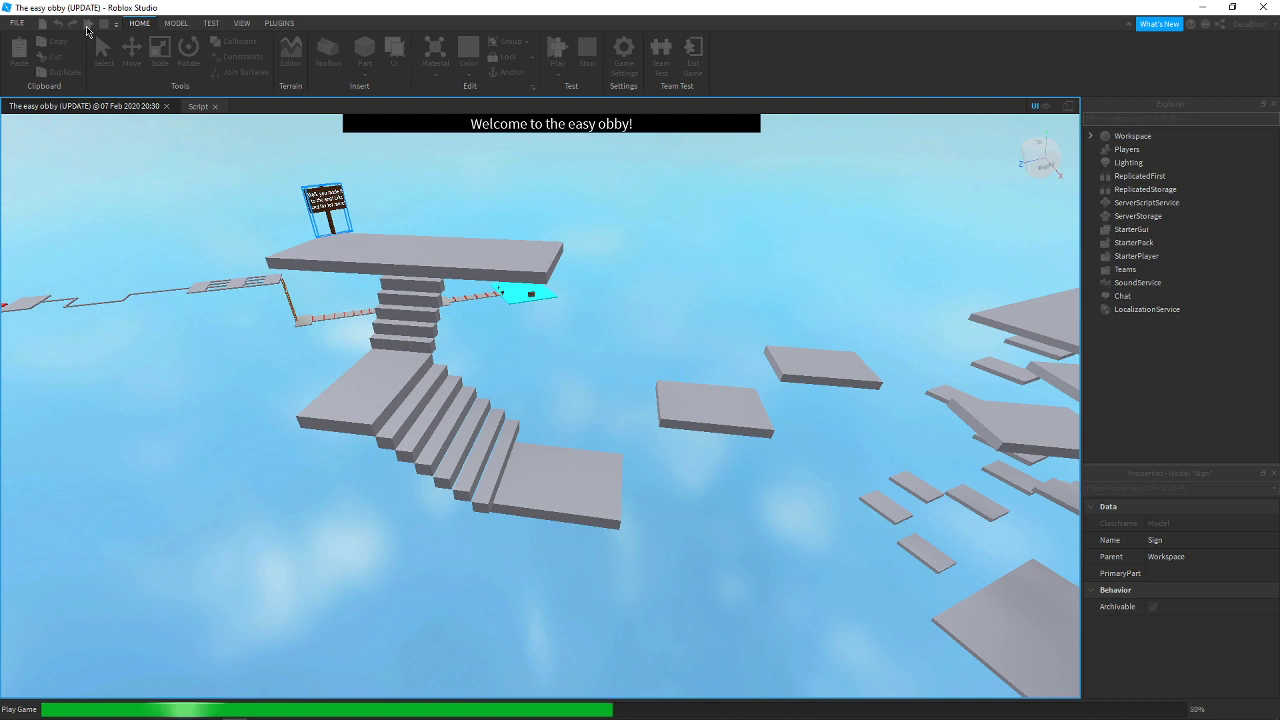
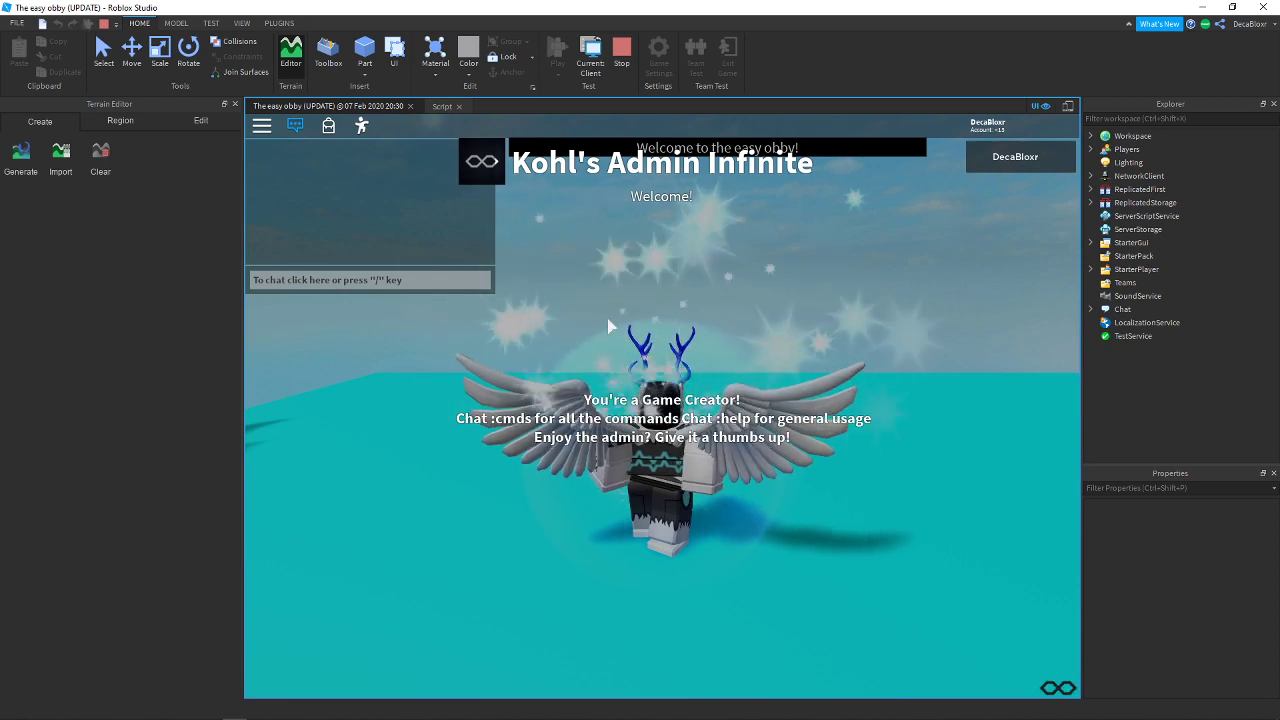
{"action": "right_click_drag", "start_coordinate": [676, 454], "coordinate": [680, 457]}
{"action": "key", "text": "slash"}
{"action": "type", "text": "back to testin"}
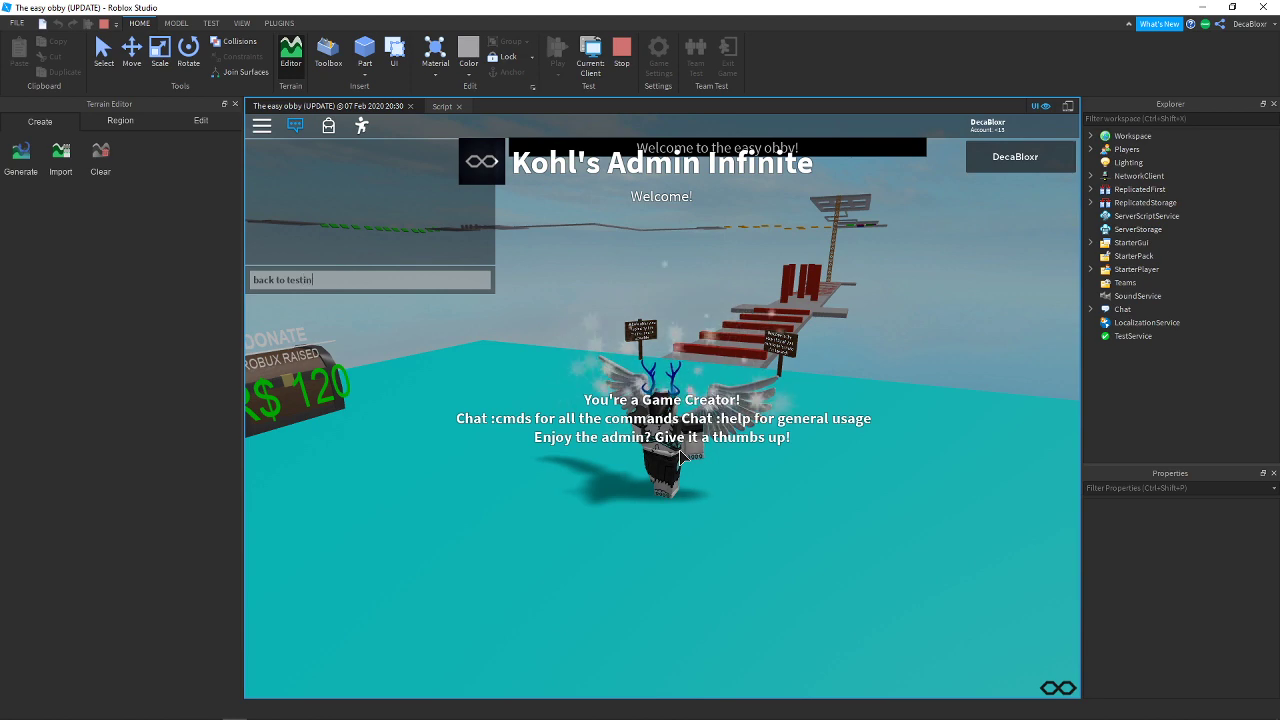
{"action": "key", "text": "slash"}
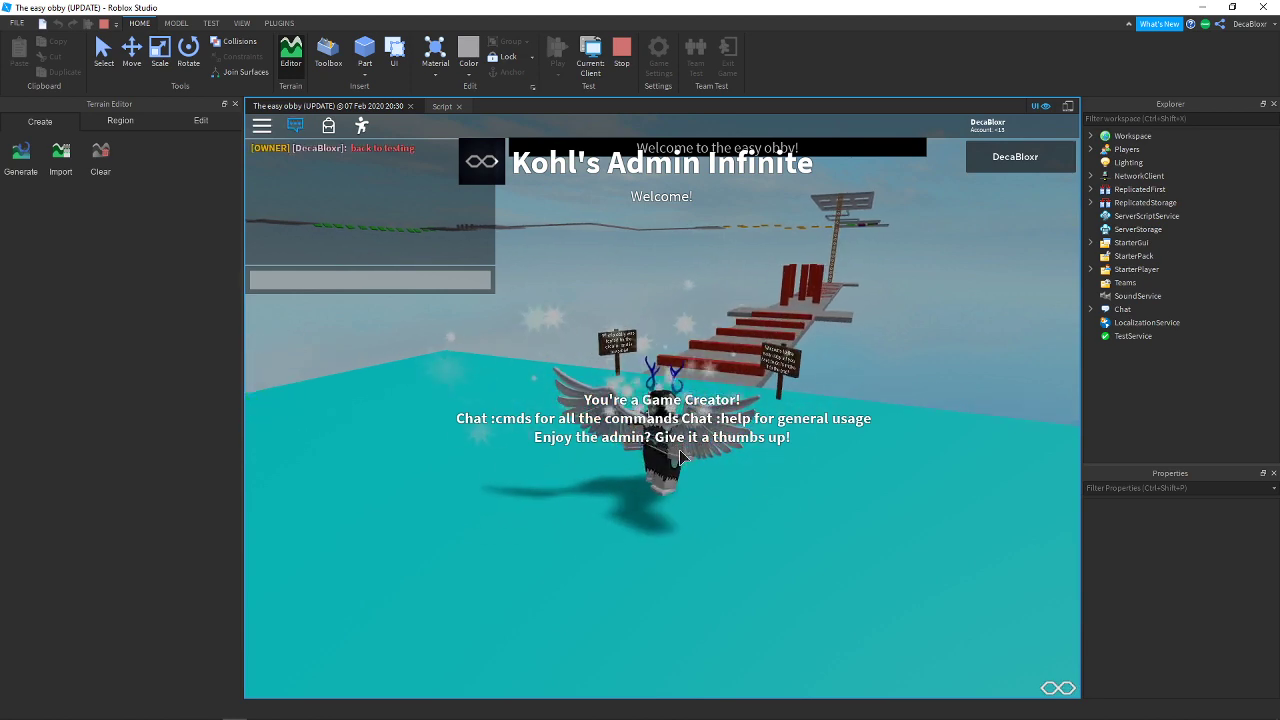
{"action": "type", "text": ":fly"}
{"action": "key", "text": "Return"}
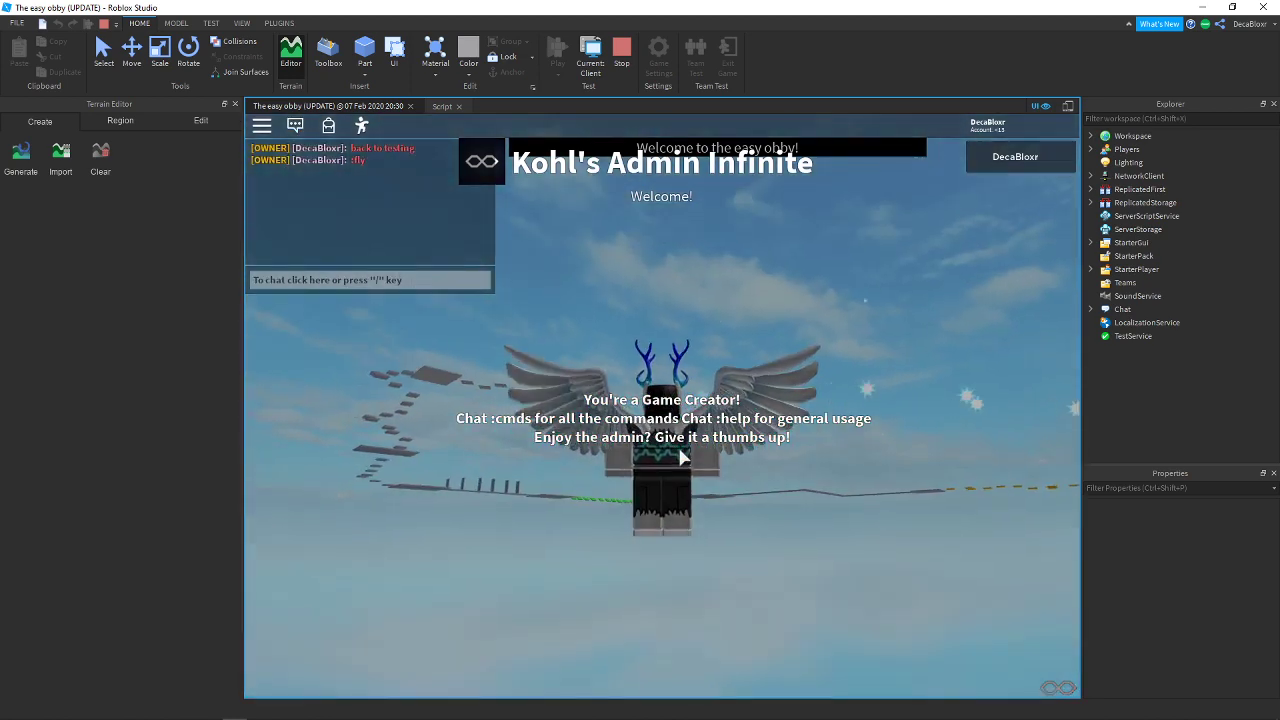
Fly the avatar to the new section of the obby and test the first jump platforms
{"action": "scroll", "coordinate": [680, 457], "scroll_direction": "down", "scroll_amount": 3}
{"action": "key", "text": "w"}
{"action": "right_click_drag", "start_coordinate": [758, 476], "coordinate": [784, 481]}
{"action": "key", "text": "w"}
{"action": "key", "text": "w"}
{"action": "key", "text": "w"}
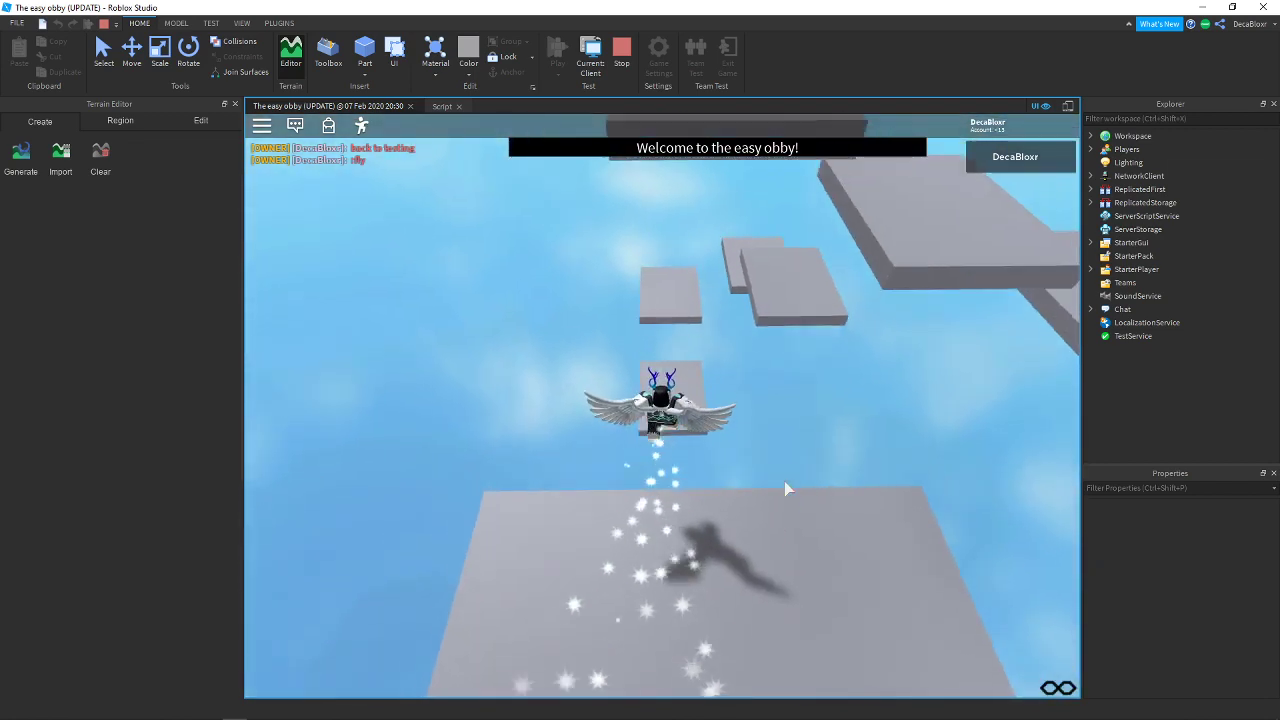
{"action": "key", "text": "w"}
{"action": "right_click_drag", "start_coordinate": [783, 475], "coordinate": [784, 482]}
{"action": "key", "text": "w"}
{"action": "key", "text": "w"}
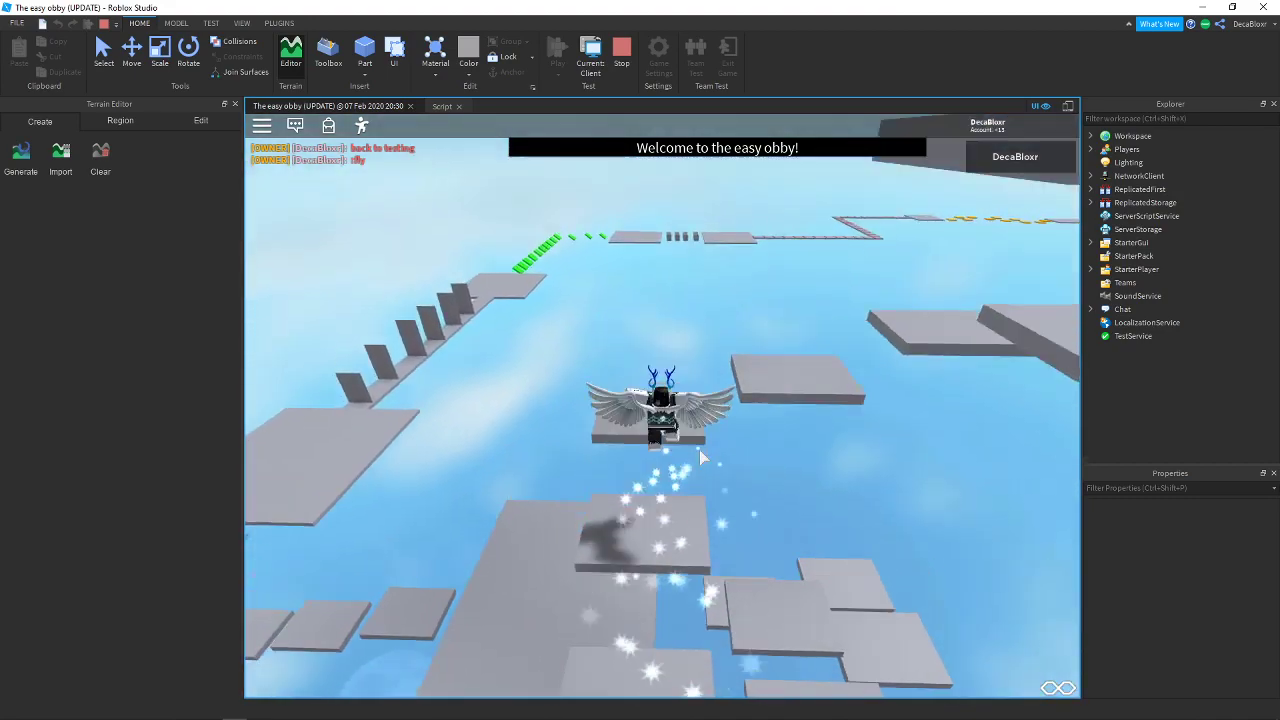
Test the remaining jump platforms and both staircases with the avatar, up to the end sign on the top platform
{"action": "right_click_drag", "start_coordinate": [700, 457], "coordinate": [700, 457]}
{"action": "key", "text": "w"}
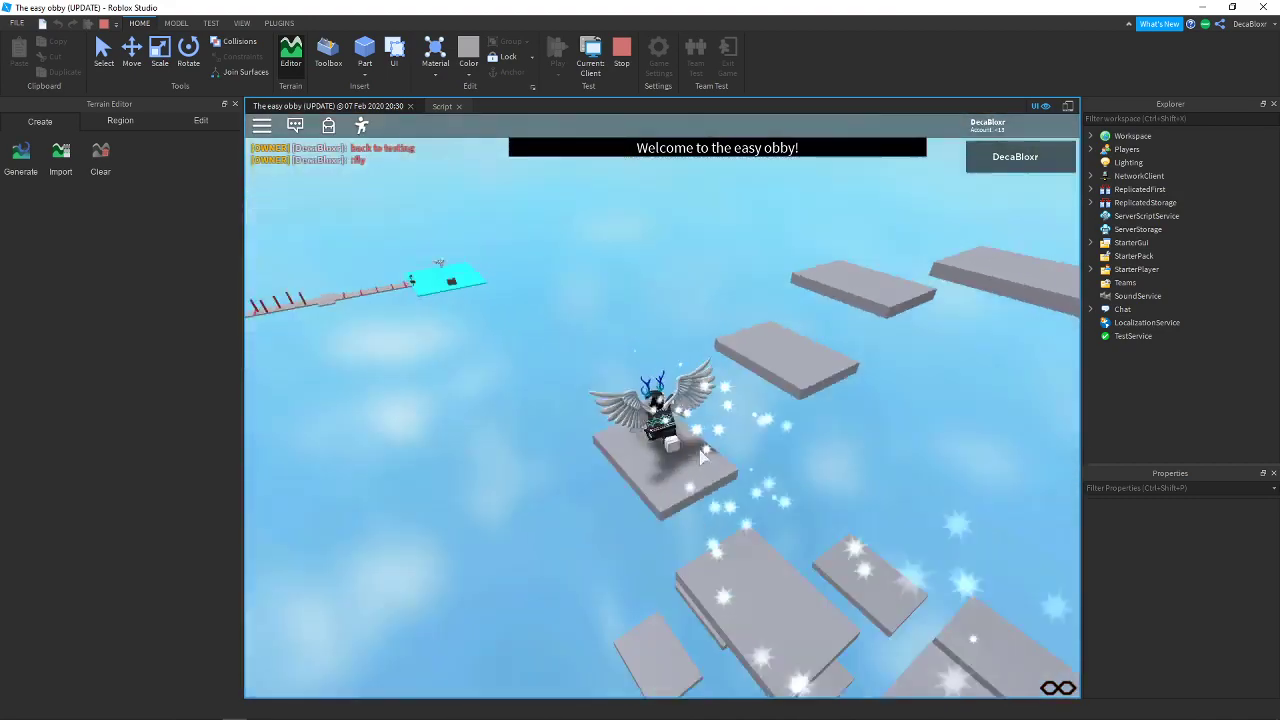
{"action": "key", "text": "w"}
{"action": "right_click_drag", "start_coordinate": [700, 457], "coordinate": [692, 454]}
{"action": "key", "text": "w"}
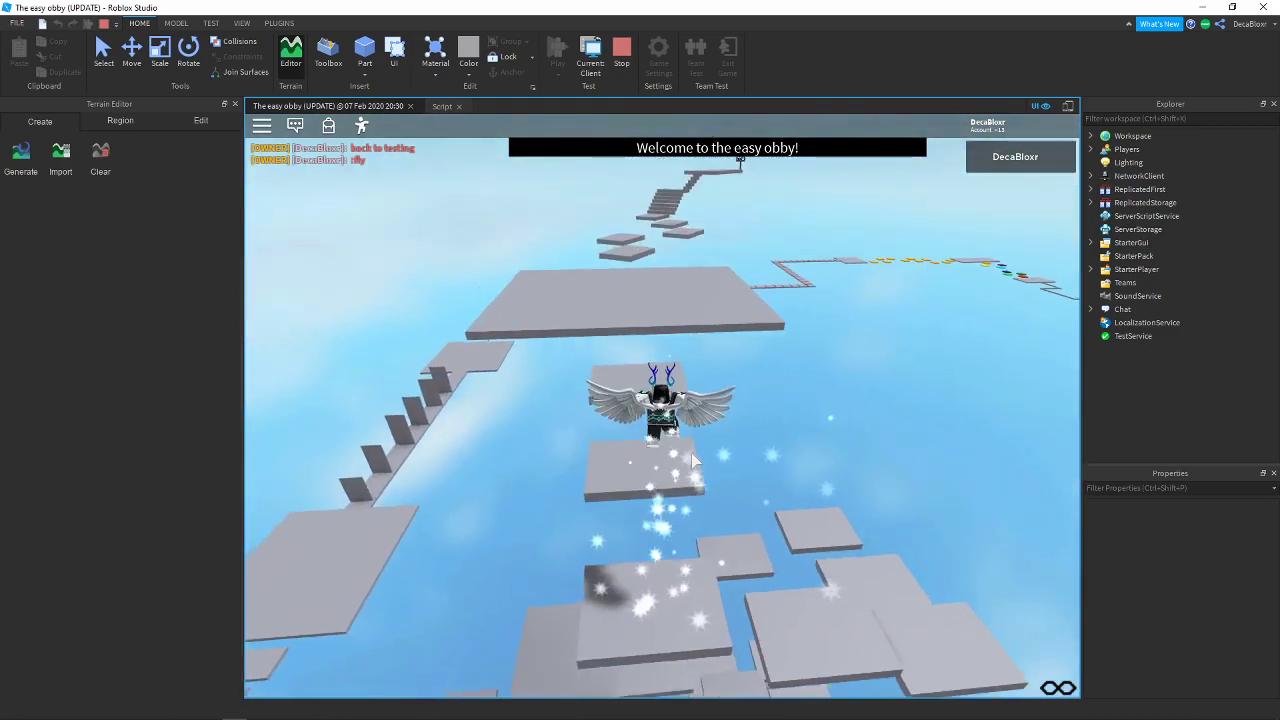
{"action": "key", "text": "w"}
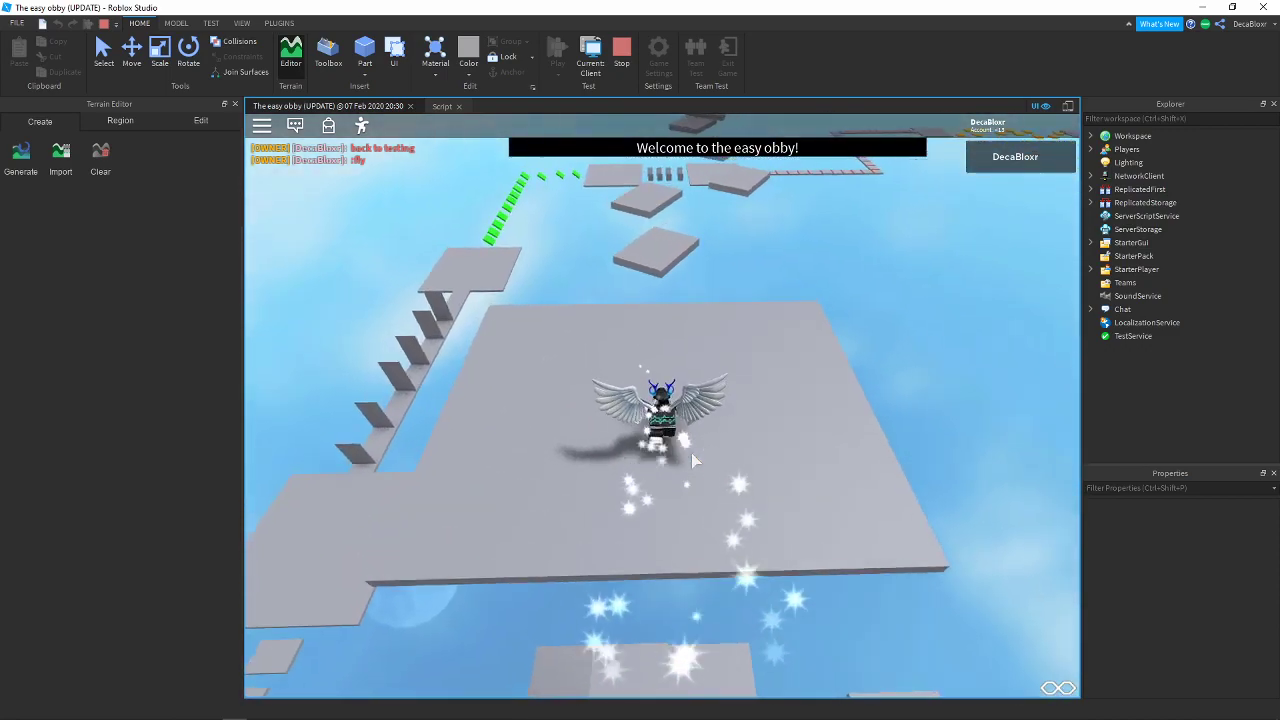
{"action": "key", "text": "w"}
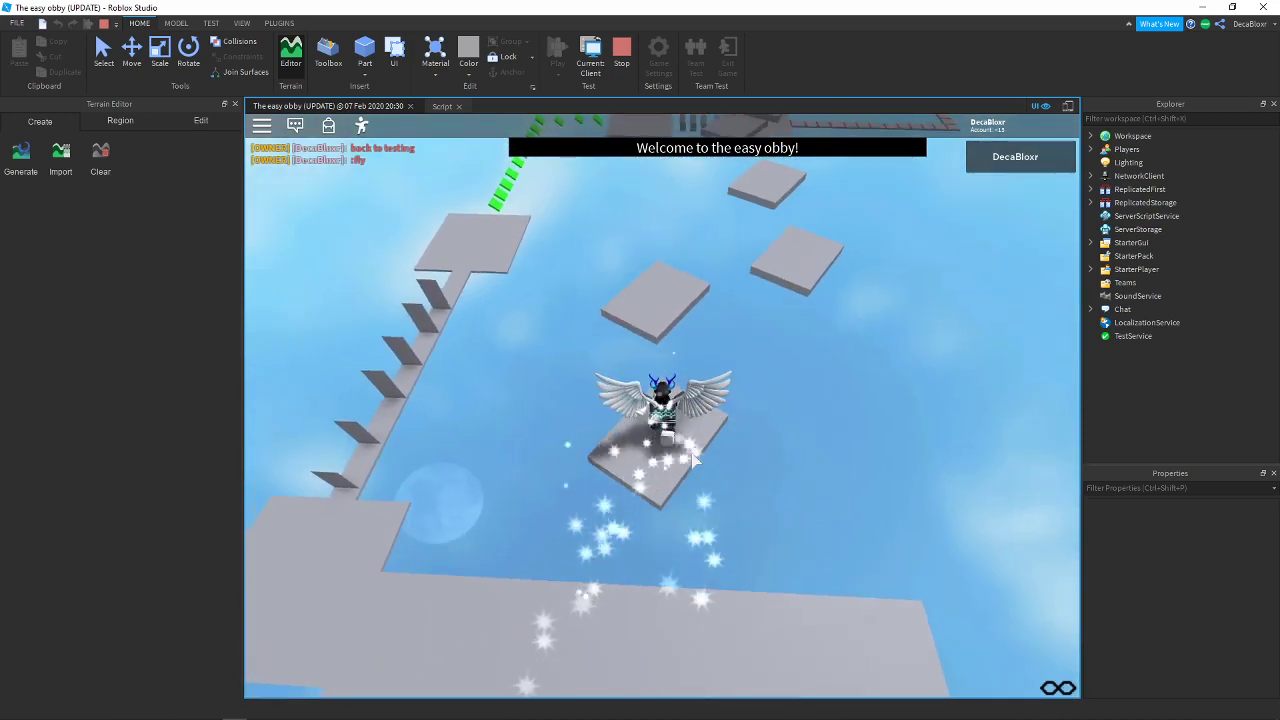
{"action": "key", "text": "w"}
{"action": "right_click_drag", "start_coordinate": [692, 460], "coordinate": [687, 463]}
{"action": "key", "text": "w"}
{"action": "key", "text": "w"}
{"action": "key", "text": "w"}
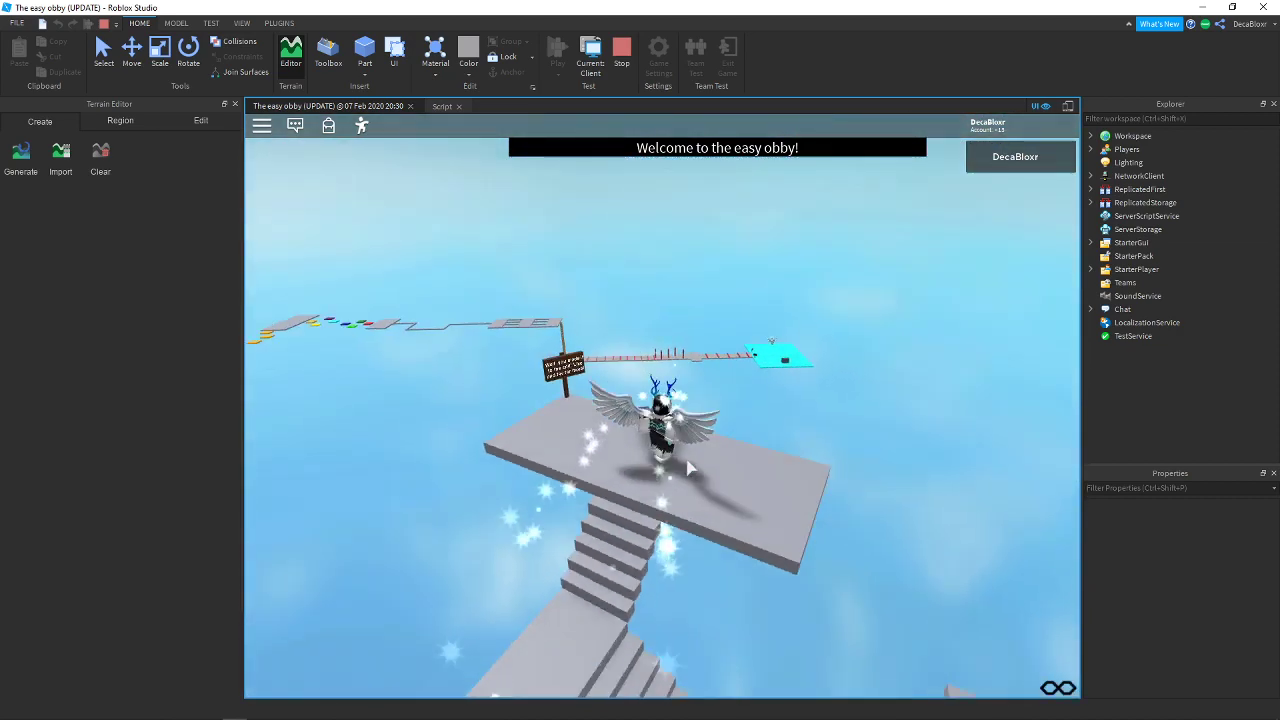
Post "tested and possibel!" in the chat and end the play test
{"action": "key", "text": "slash"}
{"action": "type", "text": "te"}
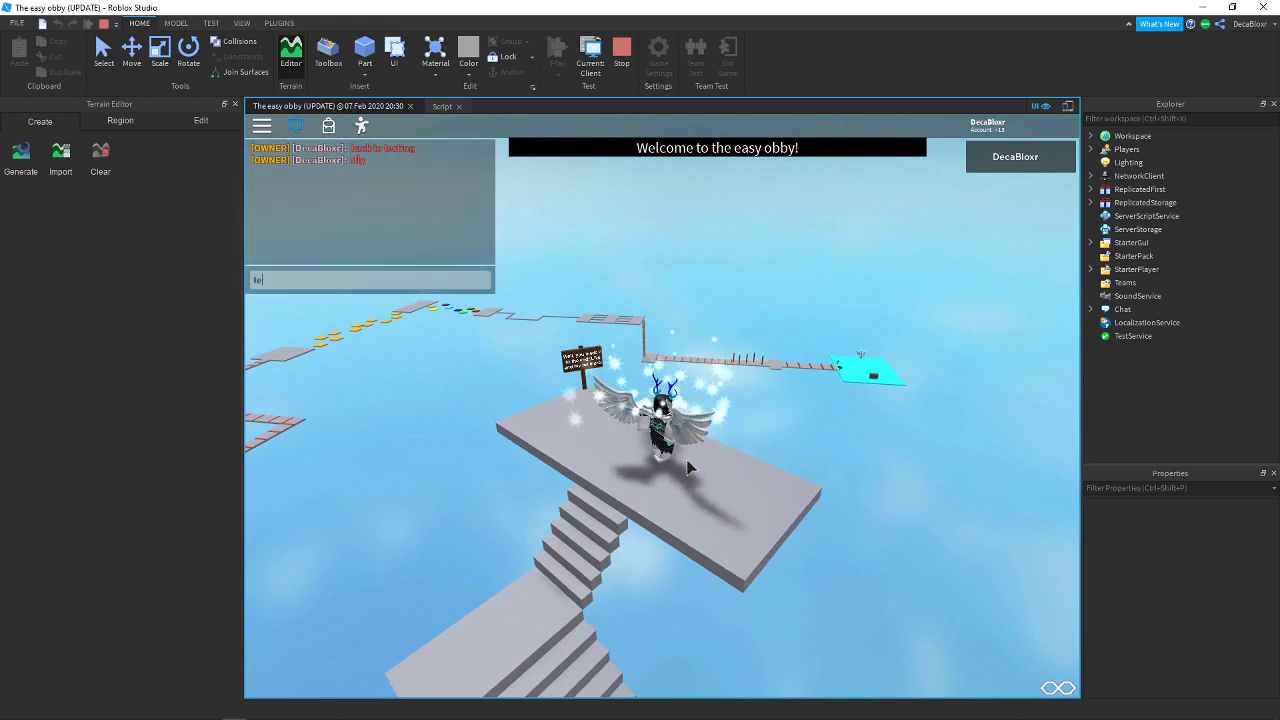
{"action": "type", "text": "sted and p"}
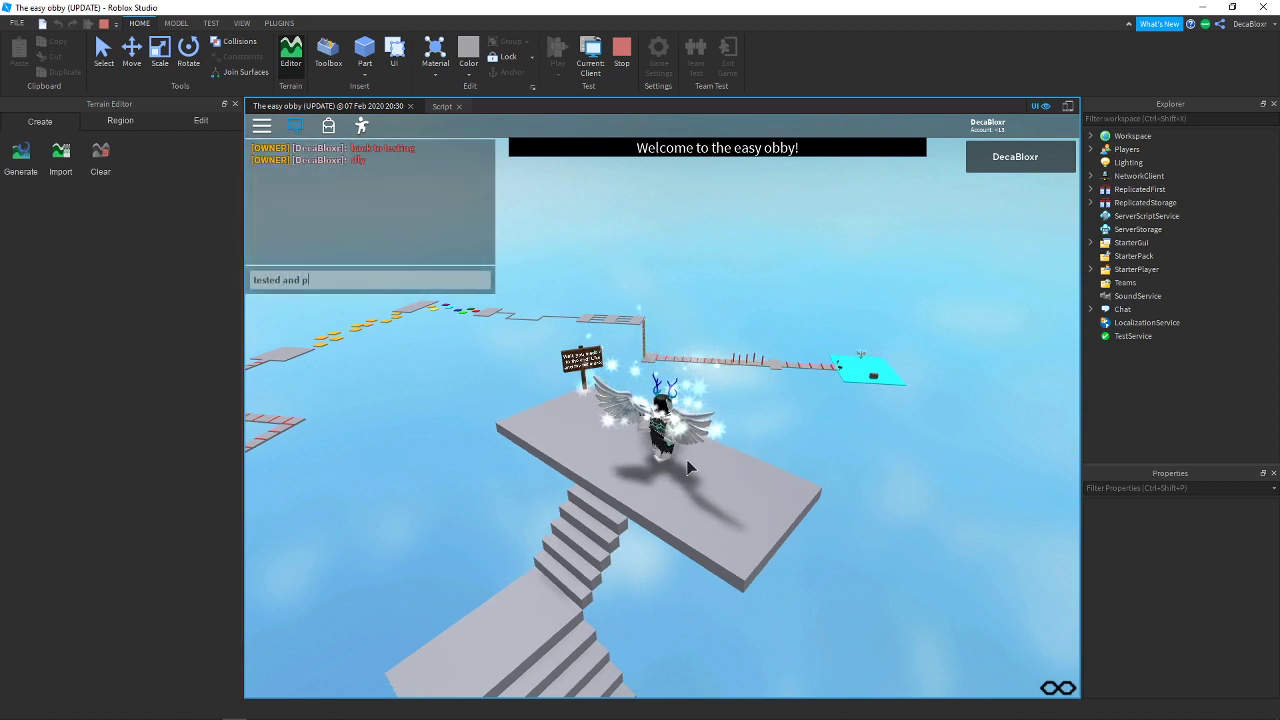
{"action": "type", "text": "ossibel!"}
{"action": "key", "text": "Return"}
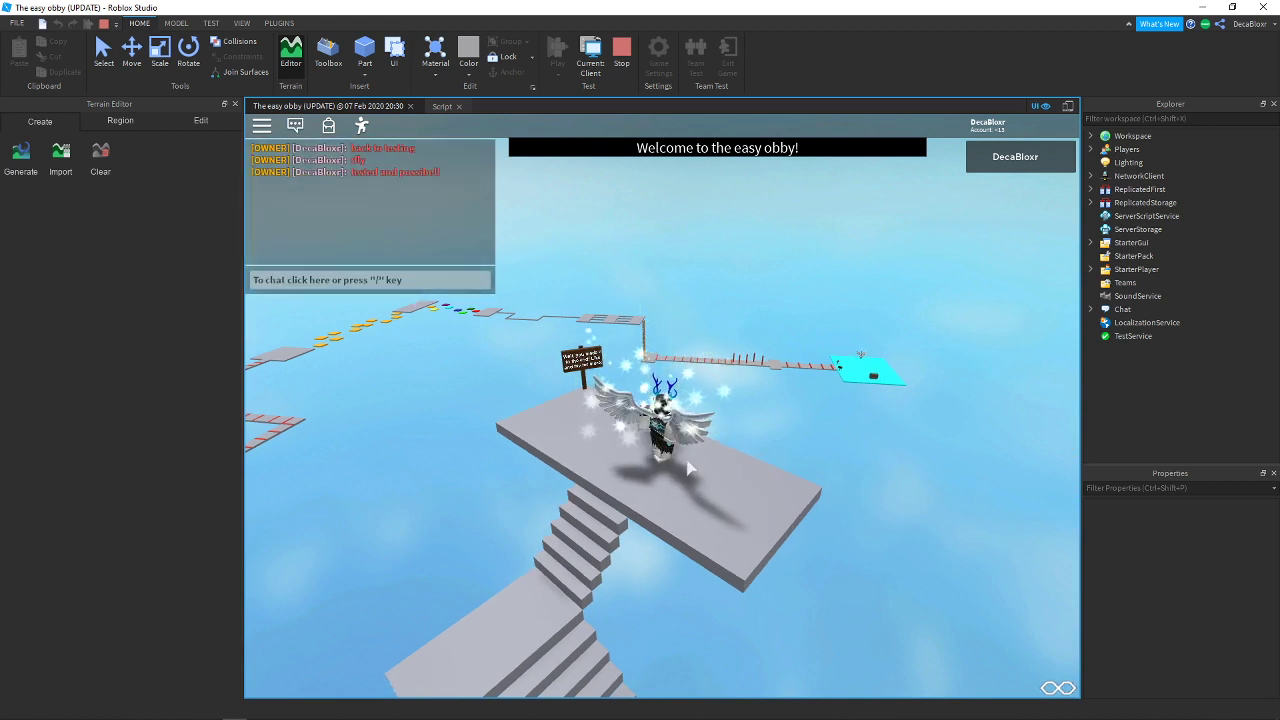
{"action": "key", "text": "a"}
{"action": "key", "text": "d"}
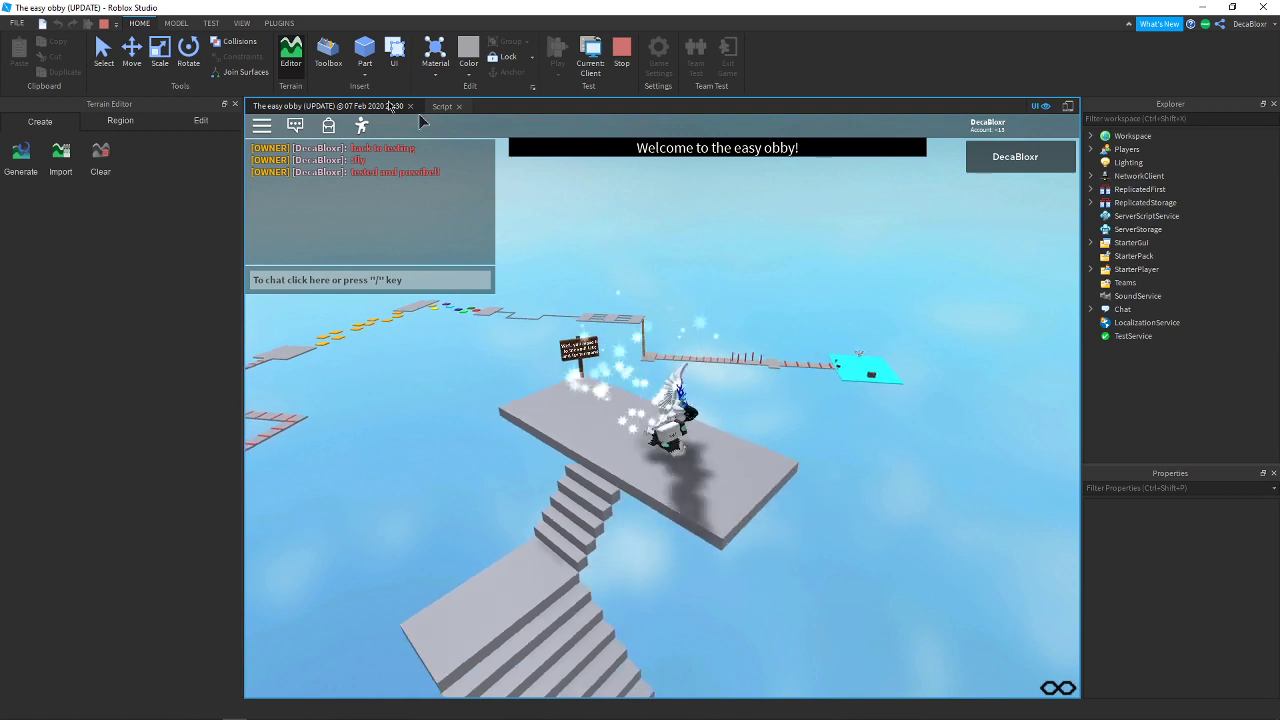
{"action": "key", "text": "space"}
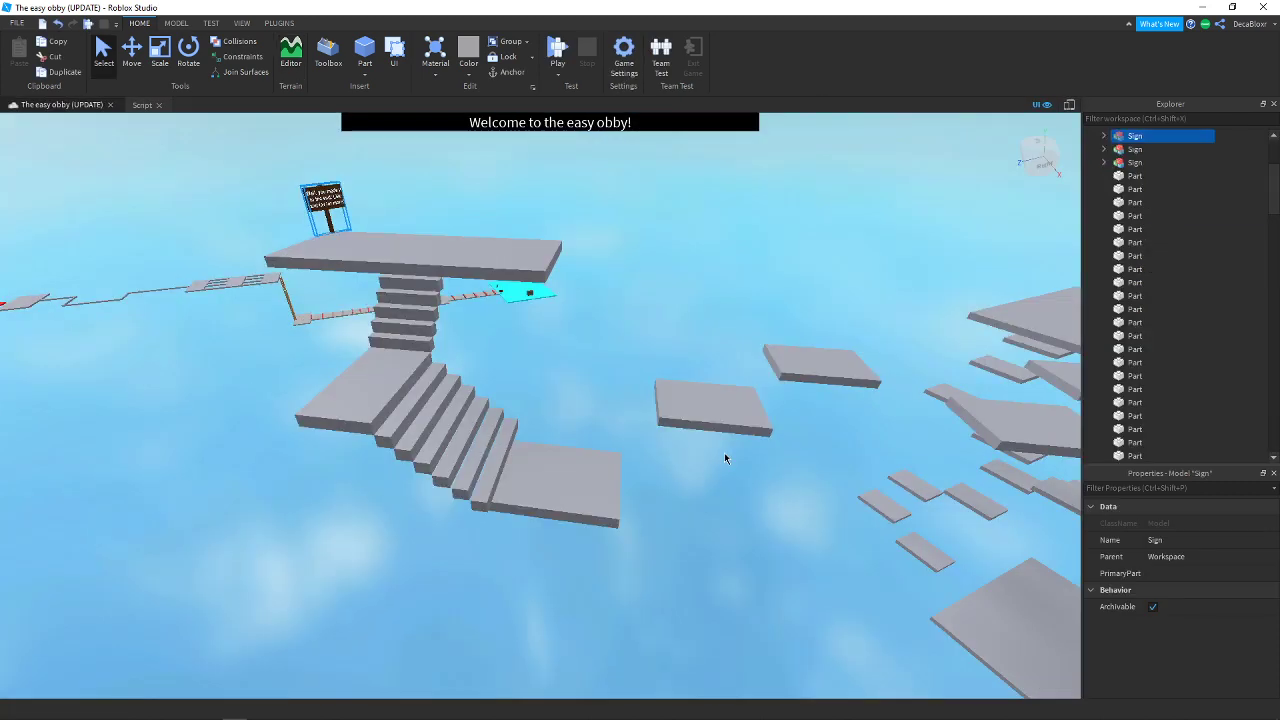
Duplicate the second staircase's uppermost step and place the copy on the top platform along its outer edge
{"action": "mouse_move", "coordinate": [725, 458]}
{"action": "right_mouse_down"}
{"action": "mouse_move", "coordinate": [736, 466]}
{"action": "mouse_move", "coordinate": [711, 471]}
{"action": "right_mouse_up"}
{"action": "key", "text": "w"}
{"action": "key", "text": "s"}
{"action": "key", "text": "w"}
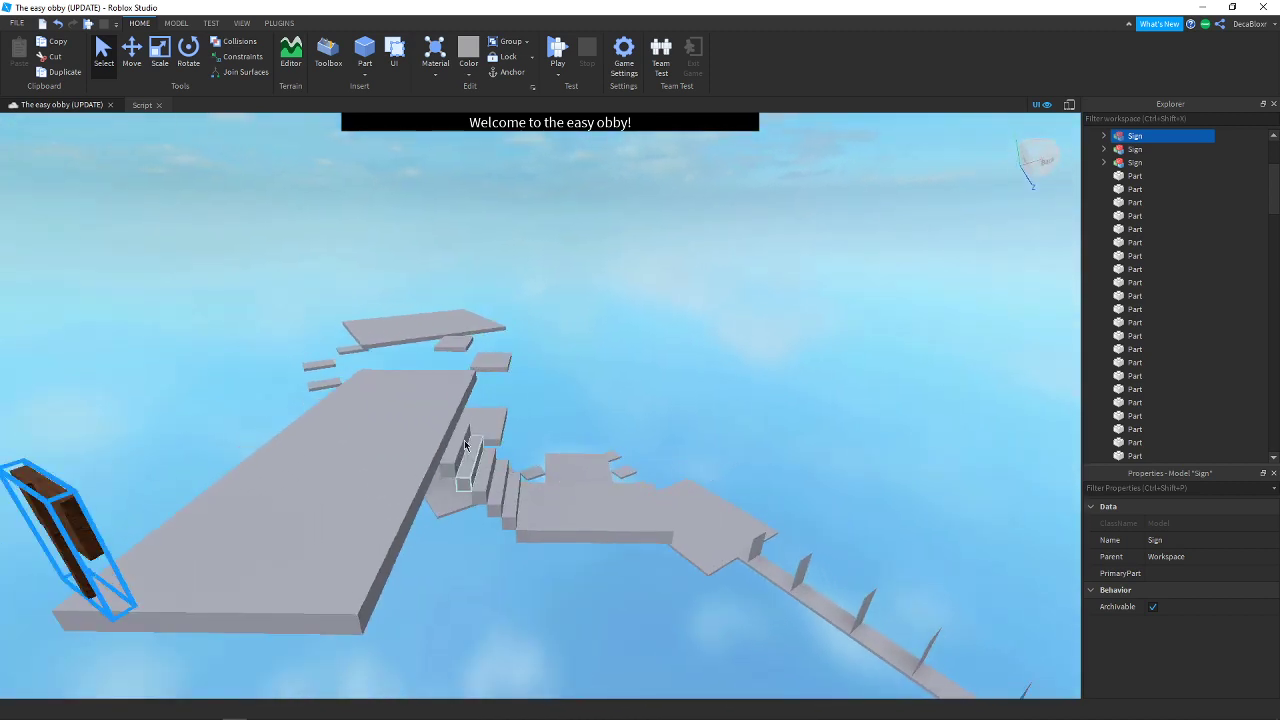
{"action": "left_click", "coordinate": [461, 450]}
{"action": "right_click", "coordinate": [464, 443]}
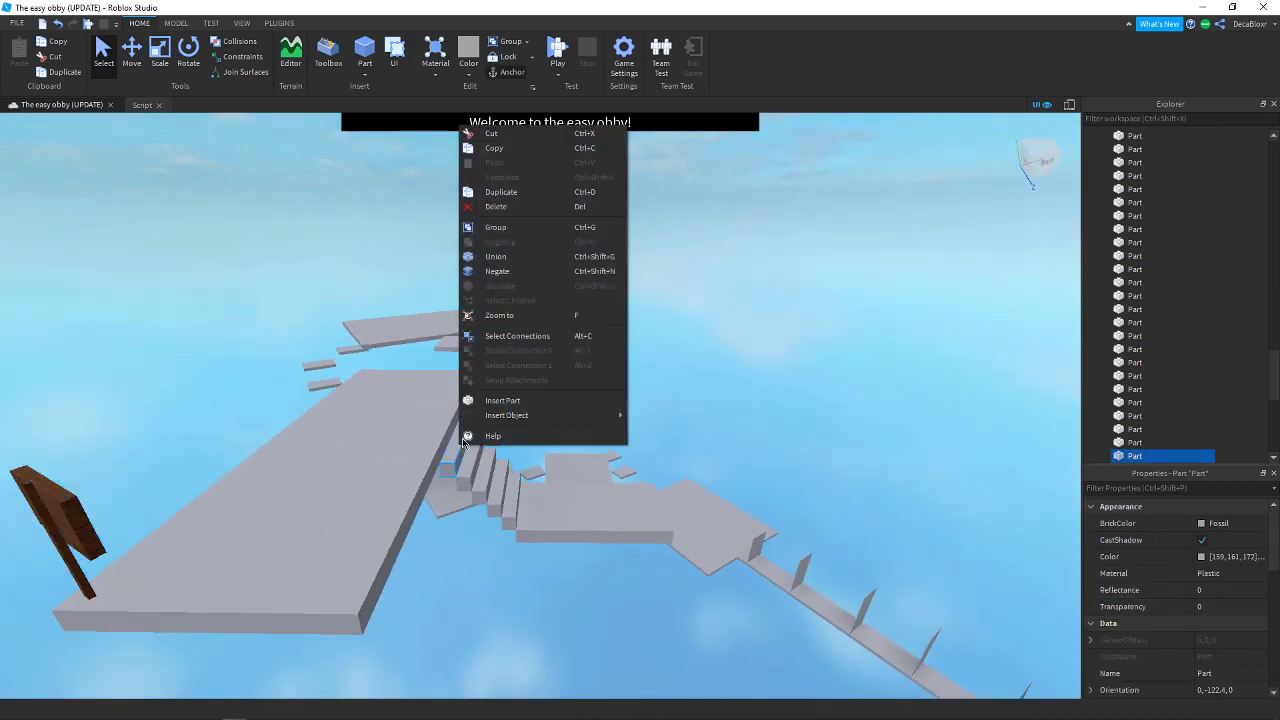
{"action": "left_click", "coordinate": [525, 193]}
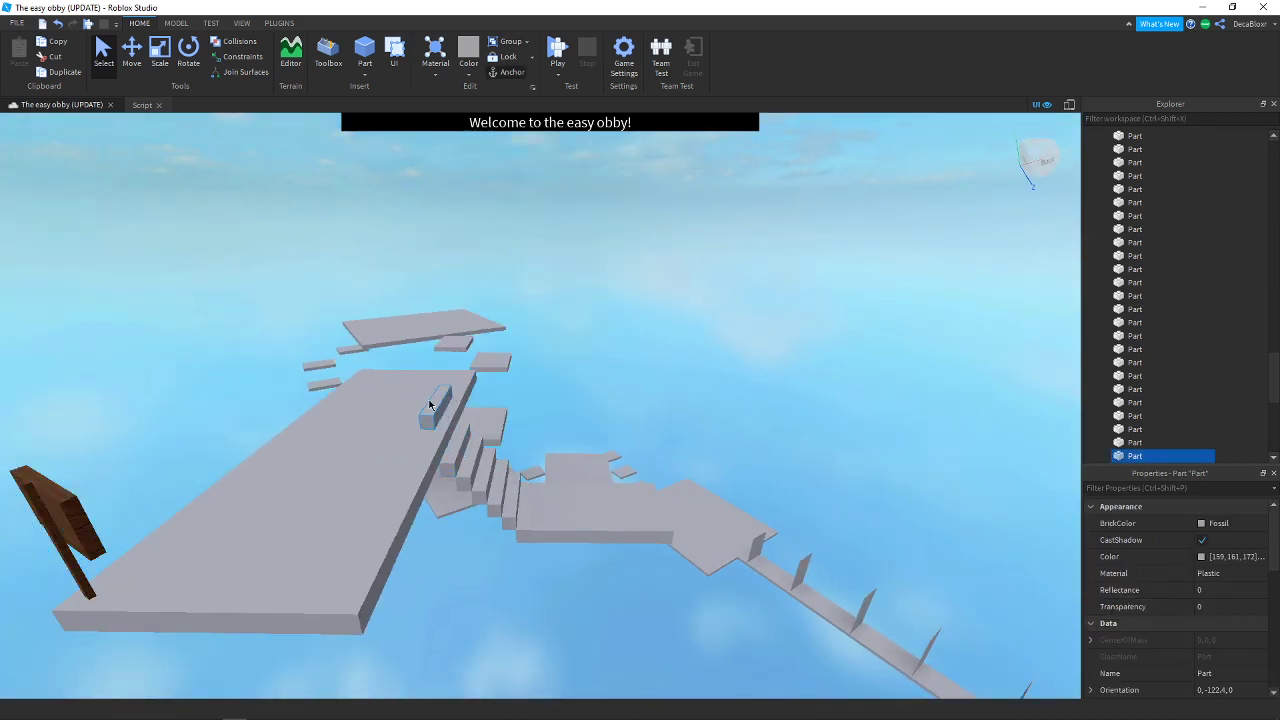
{"action": "left_click_drag", "start_coordinate": [430, 404], "coordinate": [381, 415]}
{"action": "right_click_drag", "start_coordinate": [381, 415], "coordinate": [397, 435]}
{"action": "left_click_drag", "start_coordinate": [397, 435], "coordinate": [443, 446]}
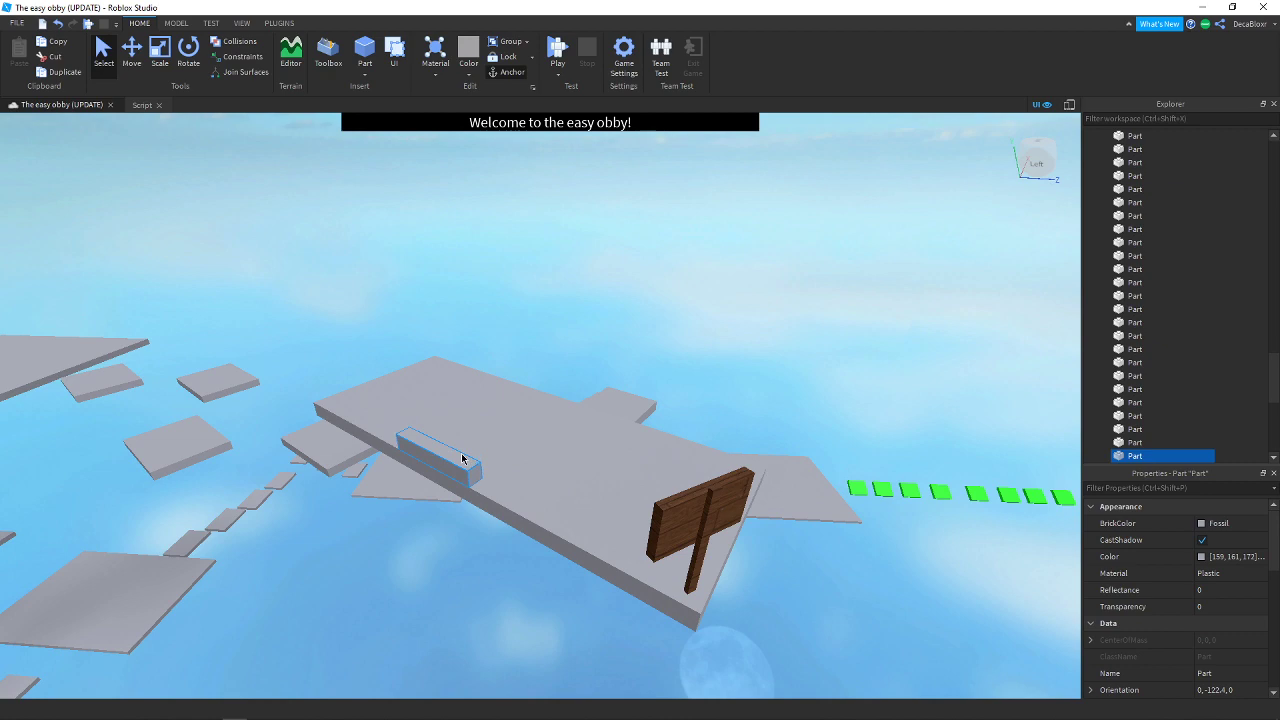
Move the copied step outward off the top platform's edge and lower it beside the platform
{"action": "right_click_drag", "start_coordinate": [511, 460], "coordinate": [510, 457]}
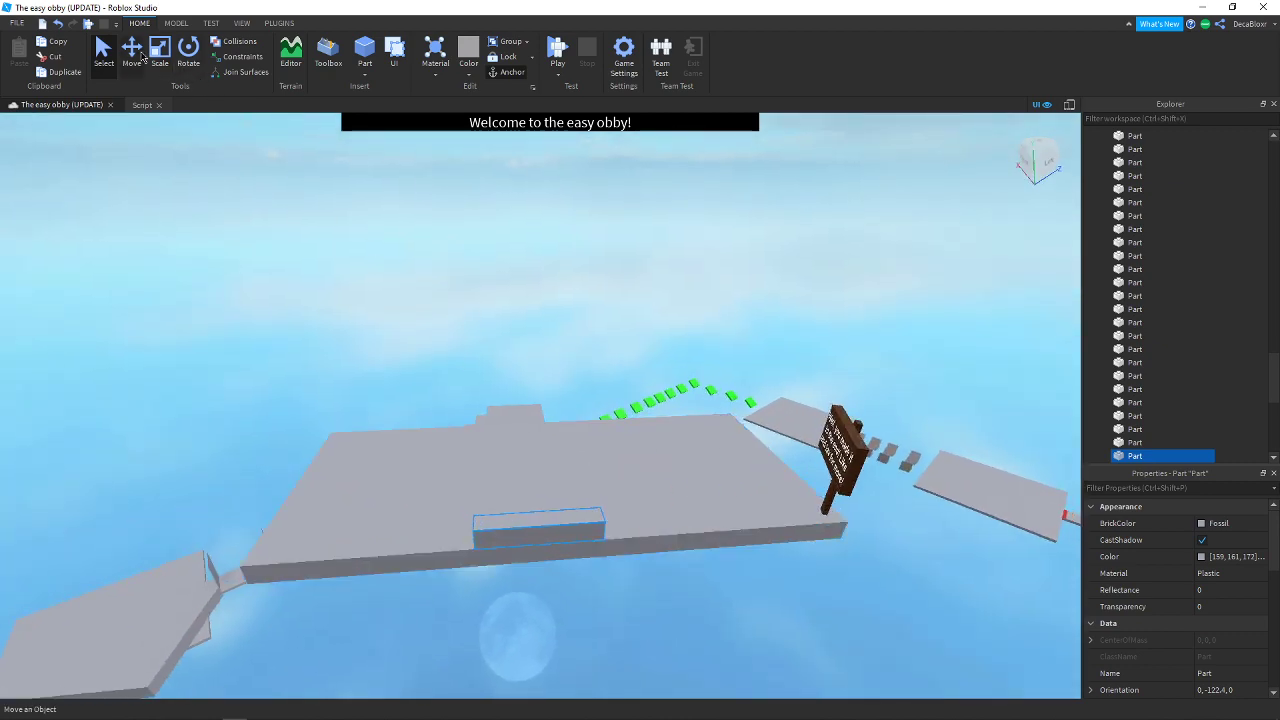
{"action": "right_click_drag", "start_coordinate": [503, 524], "coordinate": [562, 557]}
{"action": "left_click_drag", "start_coordinate": [540, 546], "coordinate": [563, 553]}
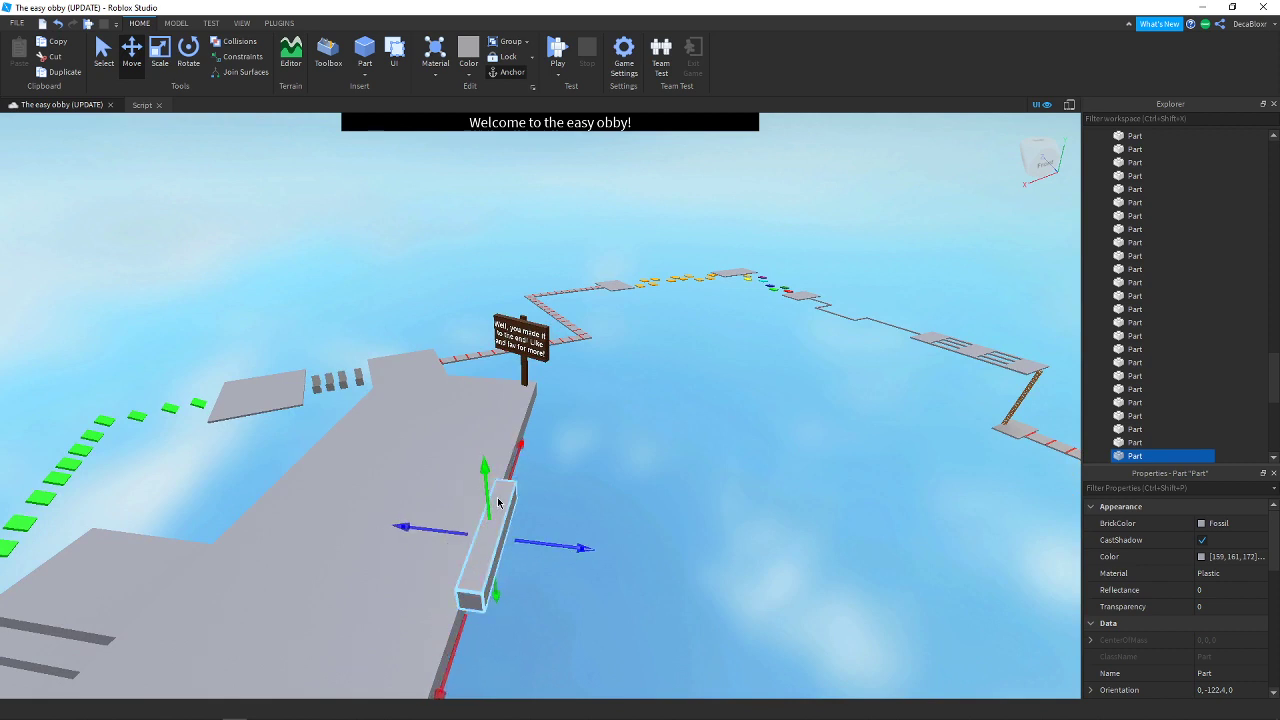
{"action": "left_click_drag", "start_coordinate": [490, 506], "coordinate": [490, 512]}
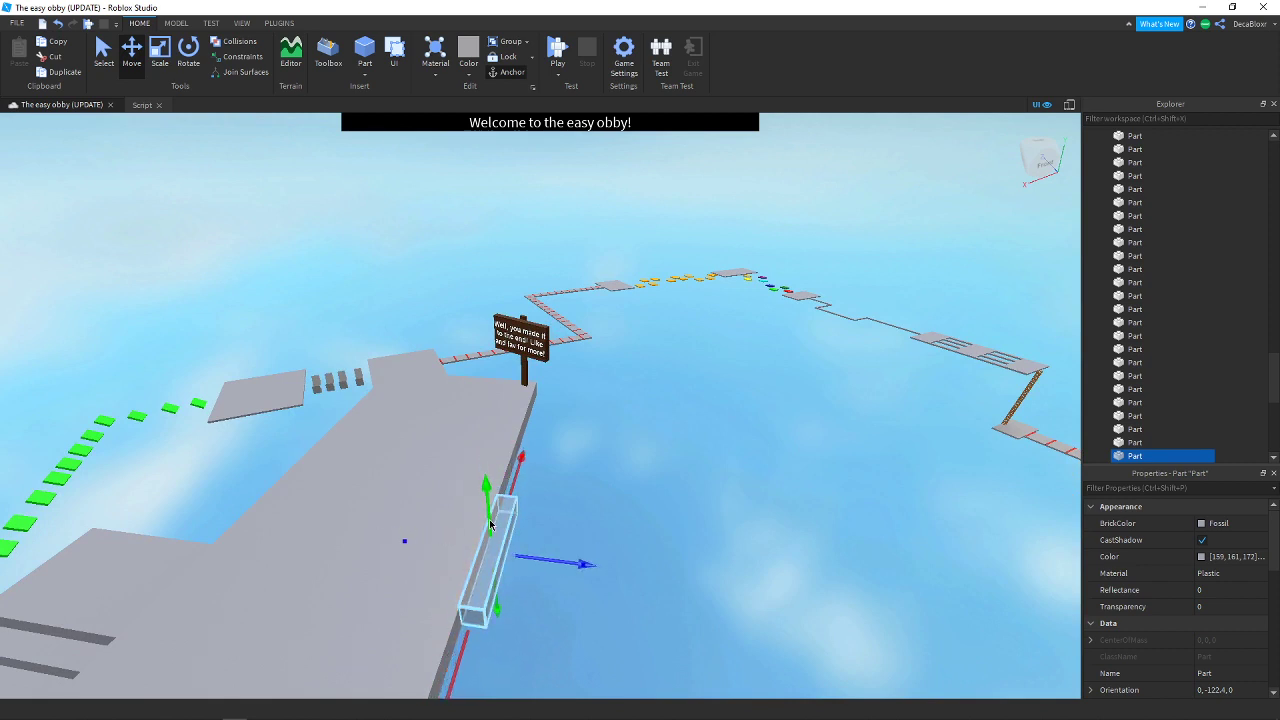
Scale the copied step wider outward and move it away from the top platform, leaving a jump gap
{"action": "key", "text": "a"}
{"action": "key", "text": "s"}
{"action": "right_click_drag", "start_coordinate": [611, 560], "coordinate": [612, 561]}
{"action": "key", "text": "w"}
{"action": "key", "text": "d"}
{"action": "key", "text": "a"}
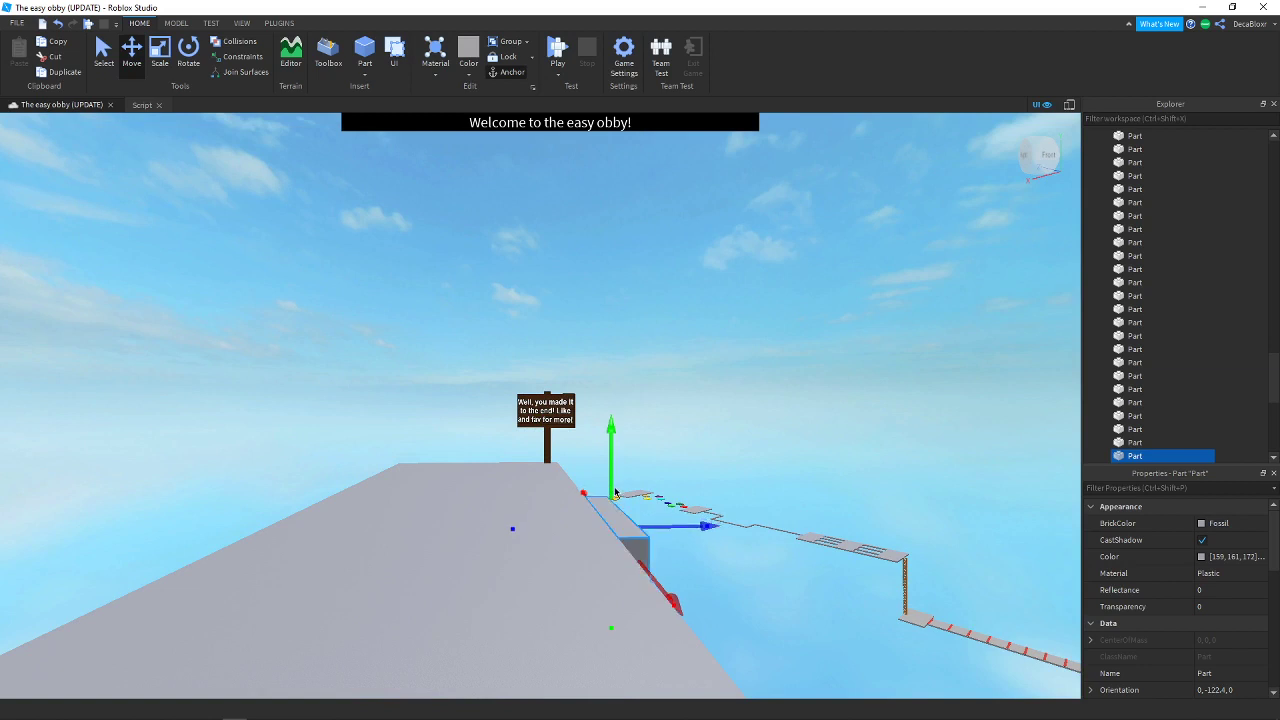
{"action": "key", "text": "d"}
{"action": "key", "text": "a"}
{"action": "key", "text": "s"}
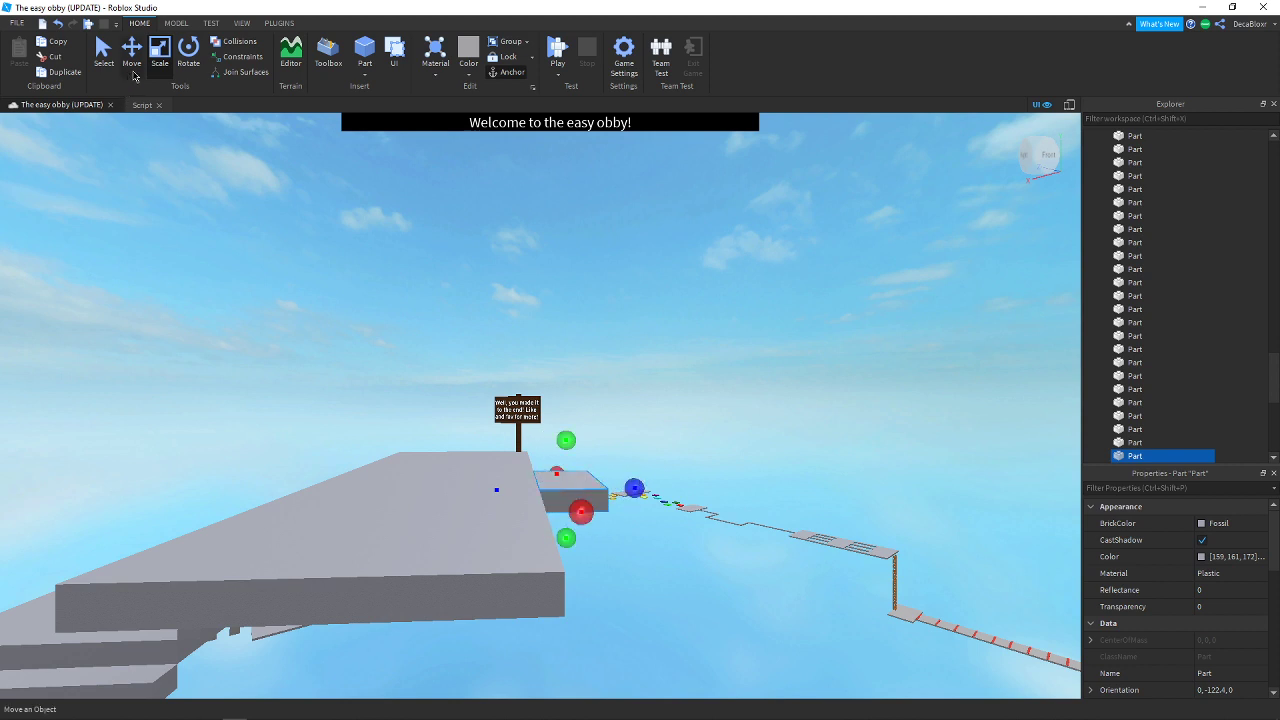
{"action": "left_click_drag", "start_coordinate": [638, 488], "coordinate": [683, 487]}
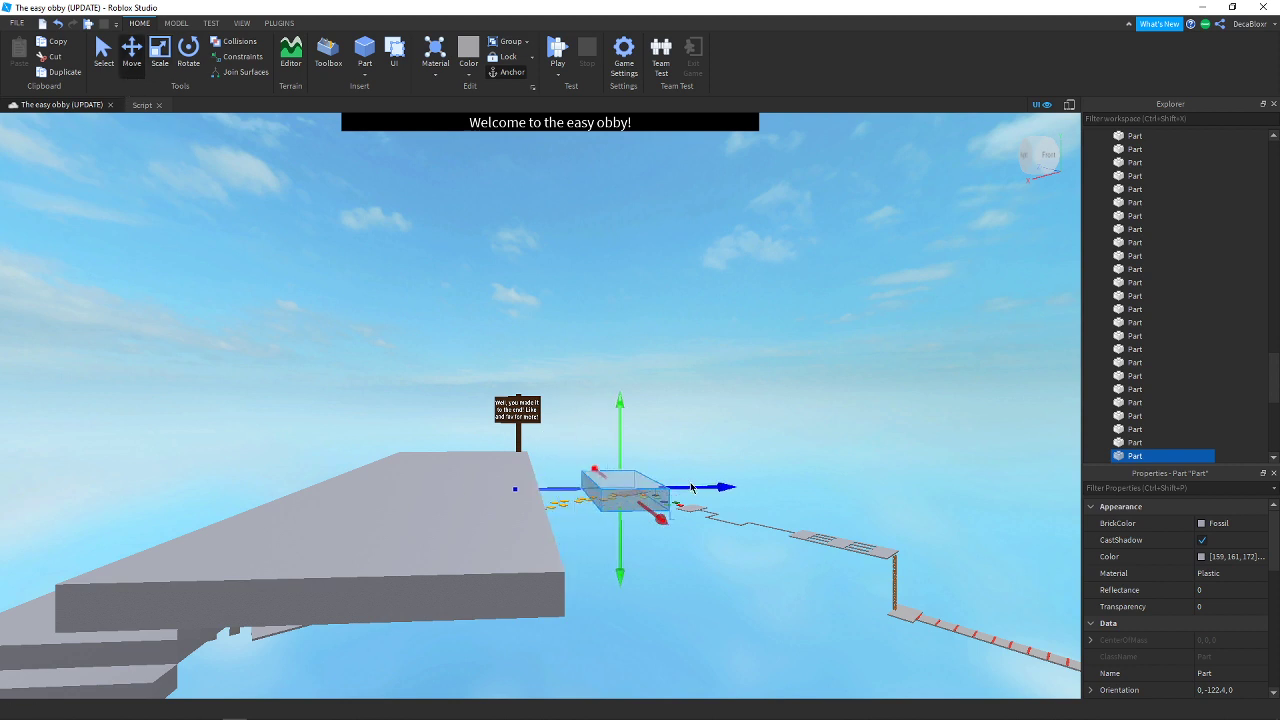
Duplicate the jump block beside the top platform and move the copy farther outward with a gap between them
{"action": "key", "text": "d"}
{"action": "right_click", "coordinate": [491, 486]}
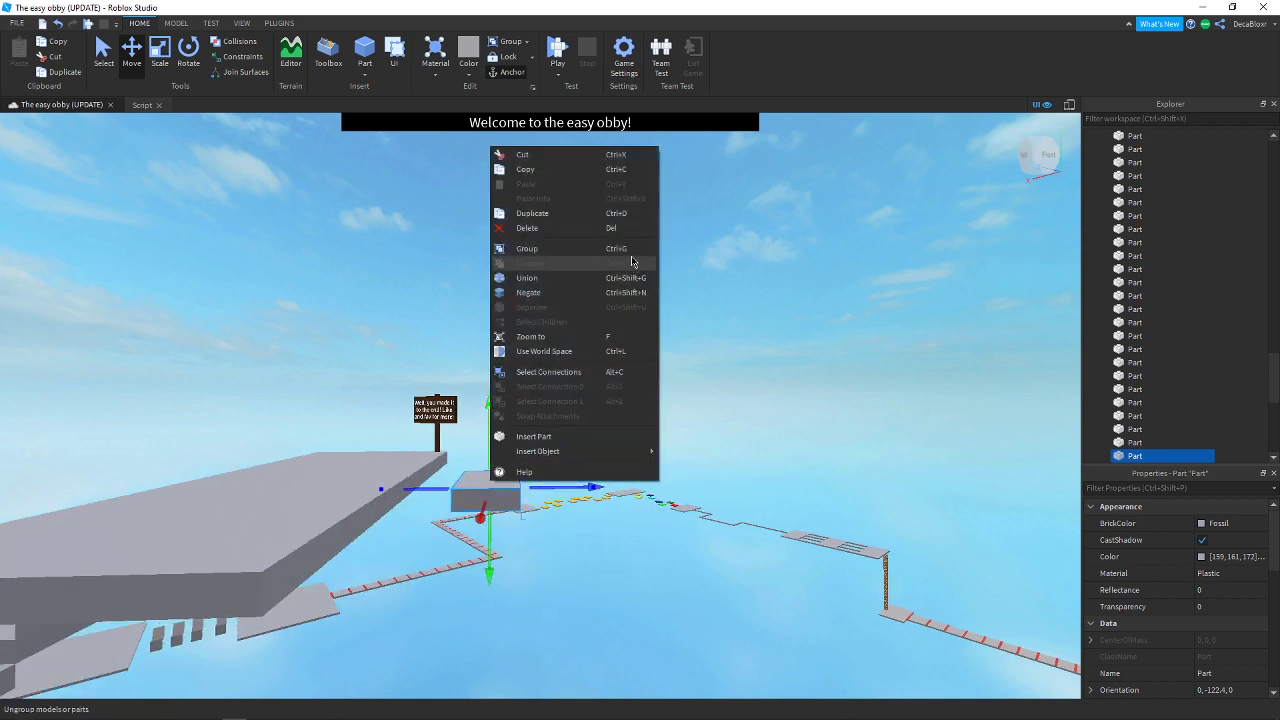
{"action": "left_click", "coordinate": [561, 214]}
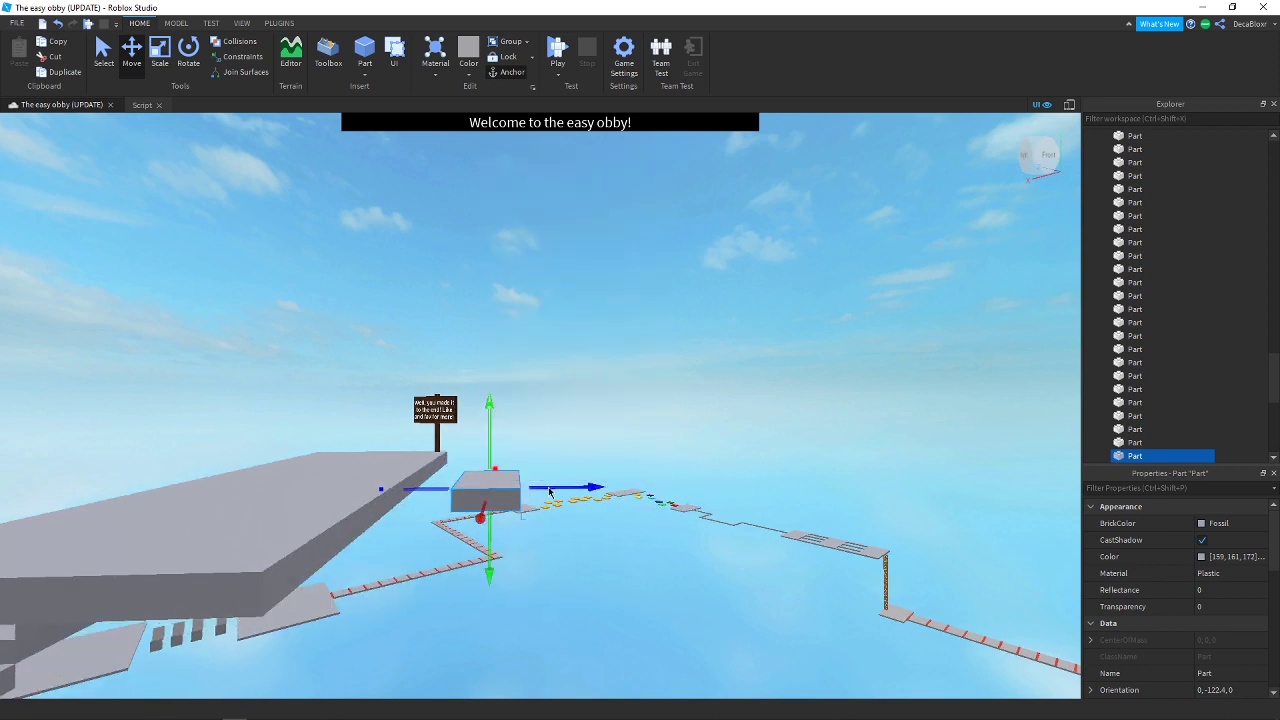
{"action": "left_click_drag", "start_coordinate": [590, 490], "coordinate": [652, 486]}
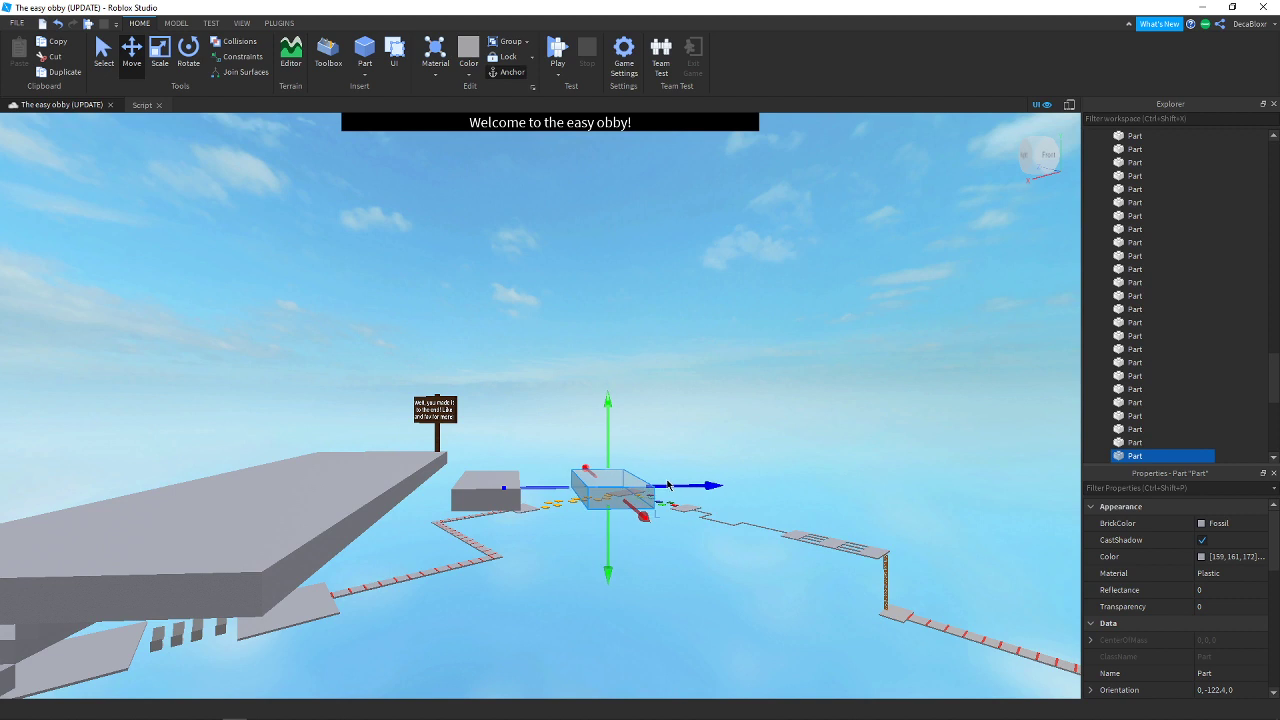
Duplicate the outermost jump block, raise the copy and move it farther outward, leaving a gap between the two
{"action": "right_click", "coordinate": [613, 488]}
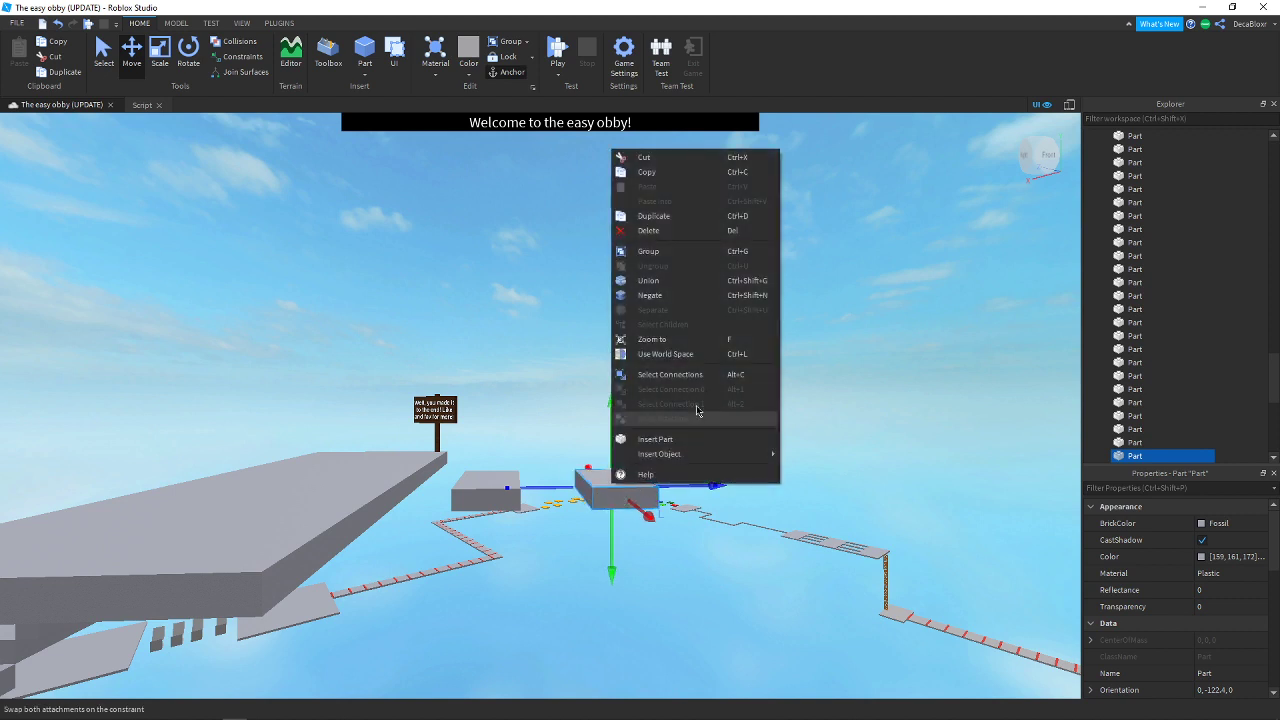
{"action": "left_click", "coordinate": [681, 218]}
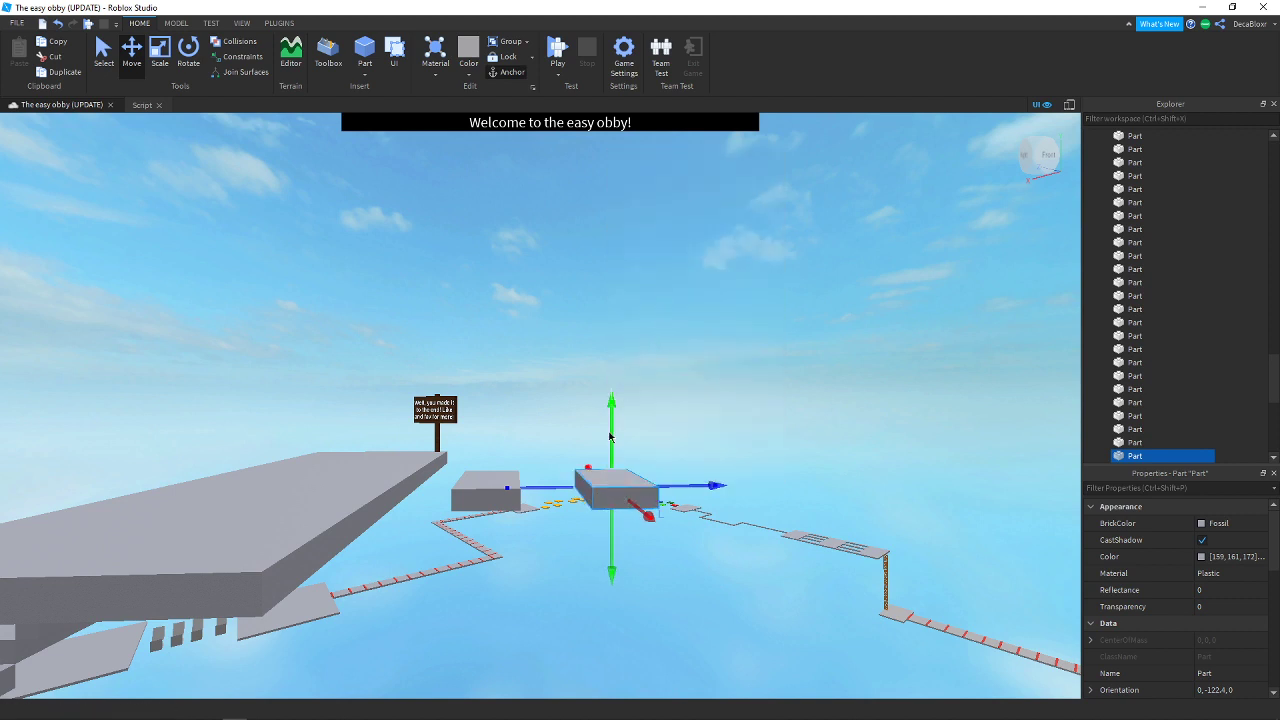
{"action": "left_click_drag", "start_coordinate": [610, 436], "coordinate": [616, 389]}
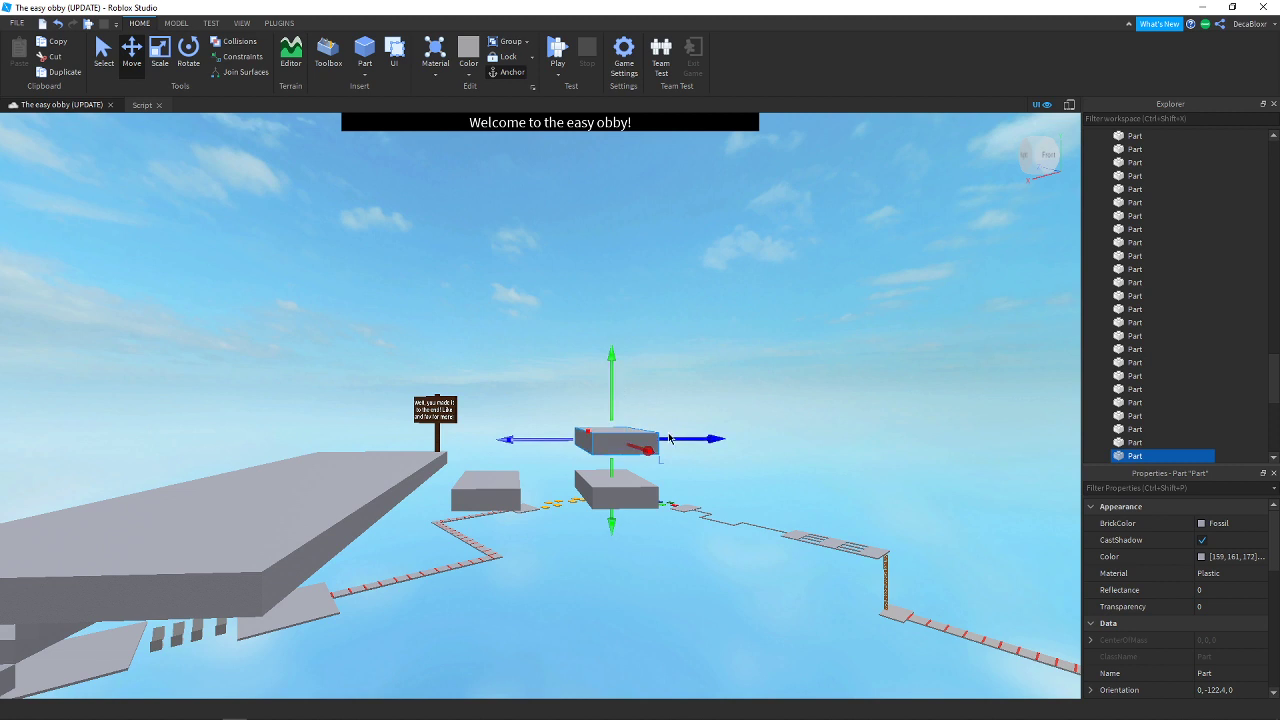
{"action": "left_click_drag", "start_coordinate": [670, 437], "coordinate": [740, 433]}
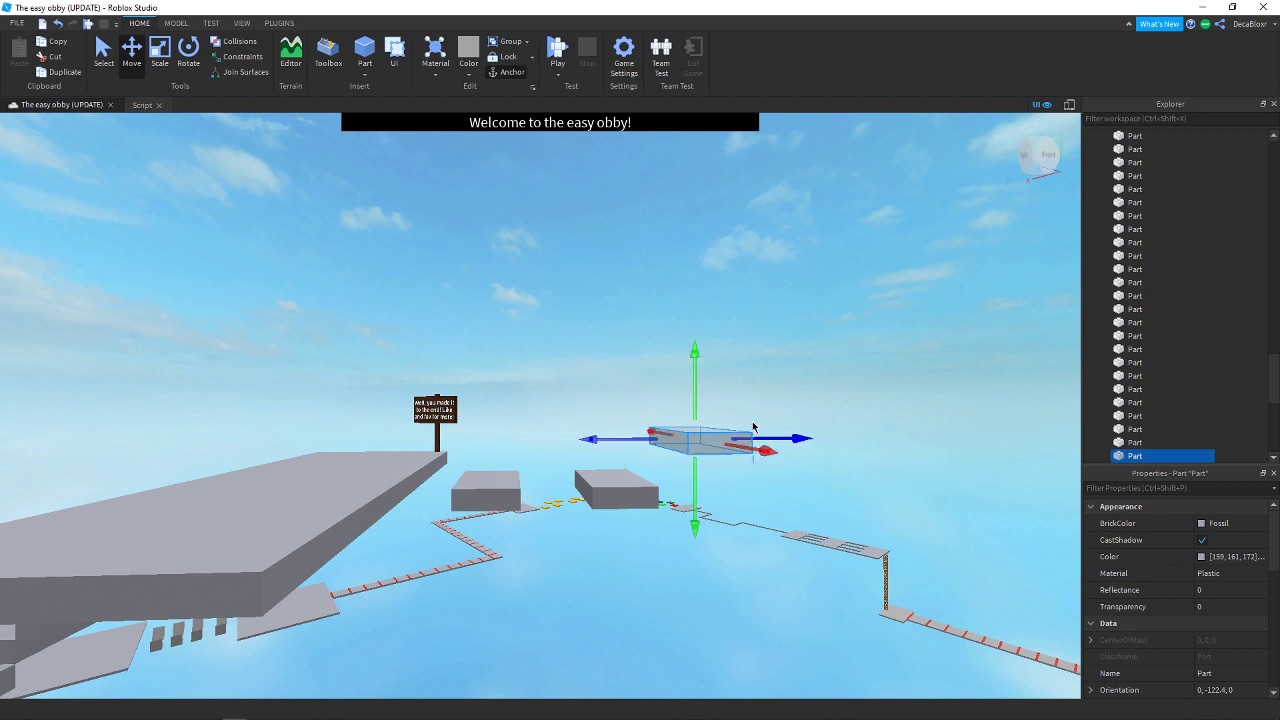
Duplicate the raised jump block, move the copy outward and lower it well below the block it came from
{"action": "middle_click_drag", "start_coordinate": [753, 427], "coordinate": [572, 450]}
{"action": "right_click", "coordinate": [532, 456]}
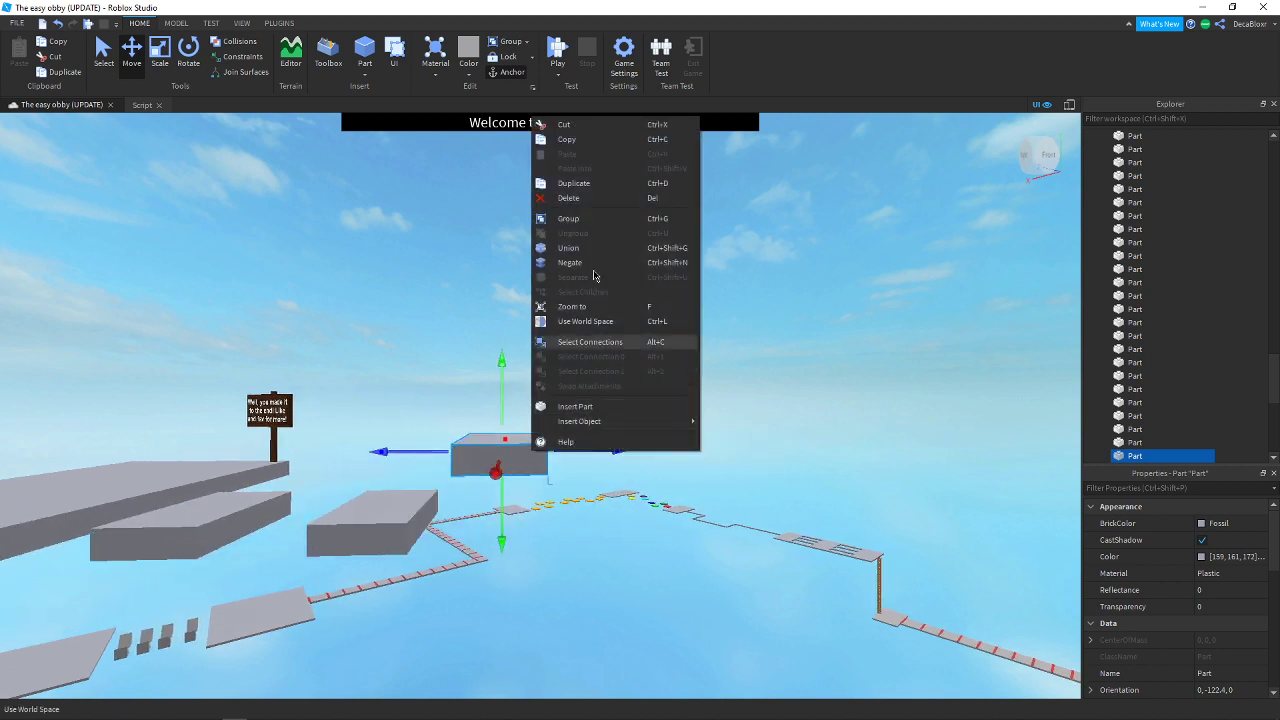
{"action": "left_click", "coordinate": [588, 190]}
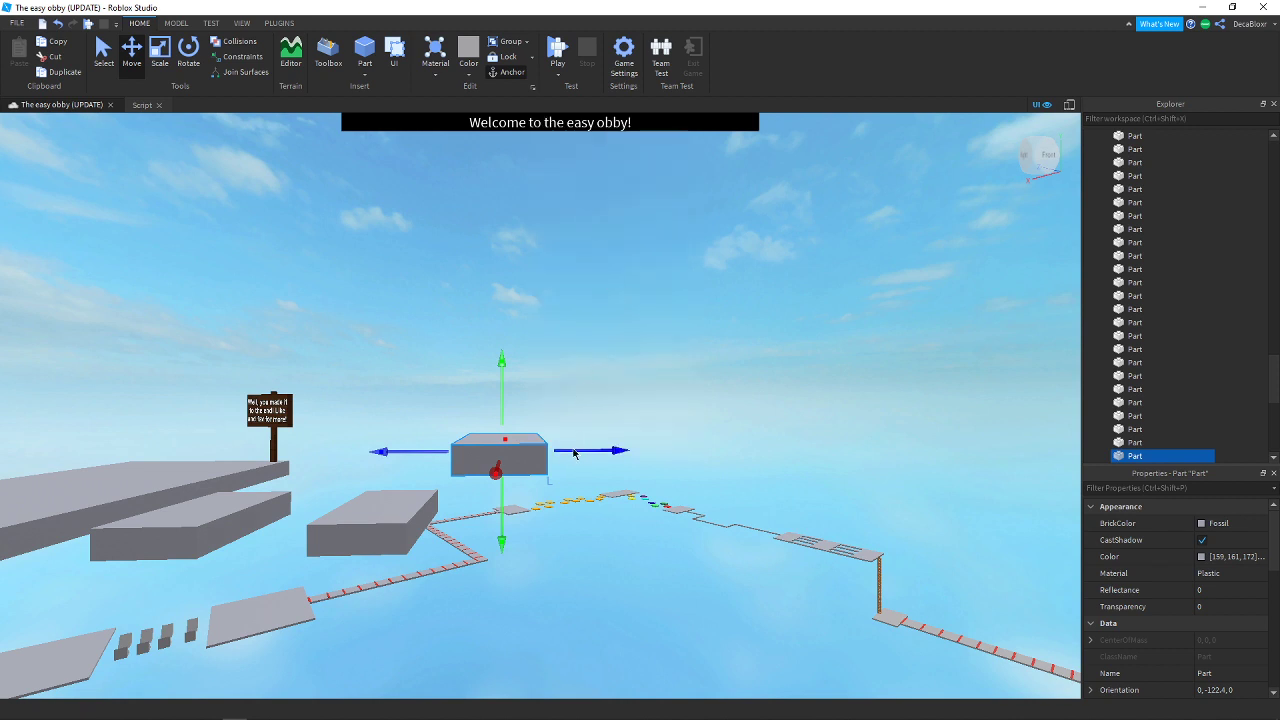
{"action": "left_click_drag", "start_coordinate": [640, 454], "coordinate": [700, 453]}
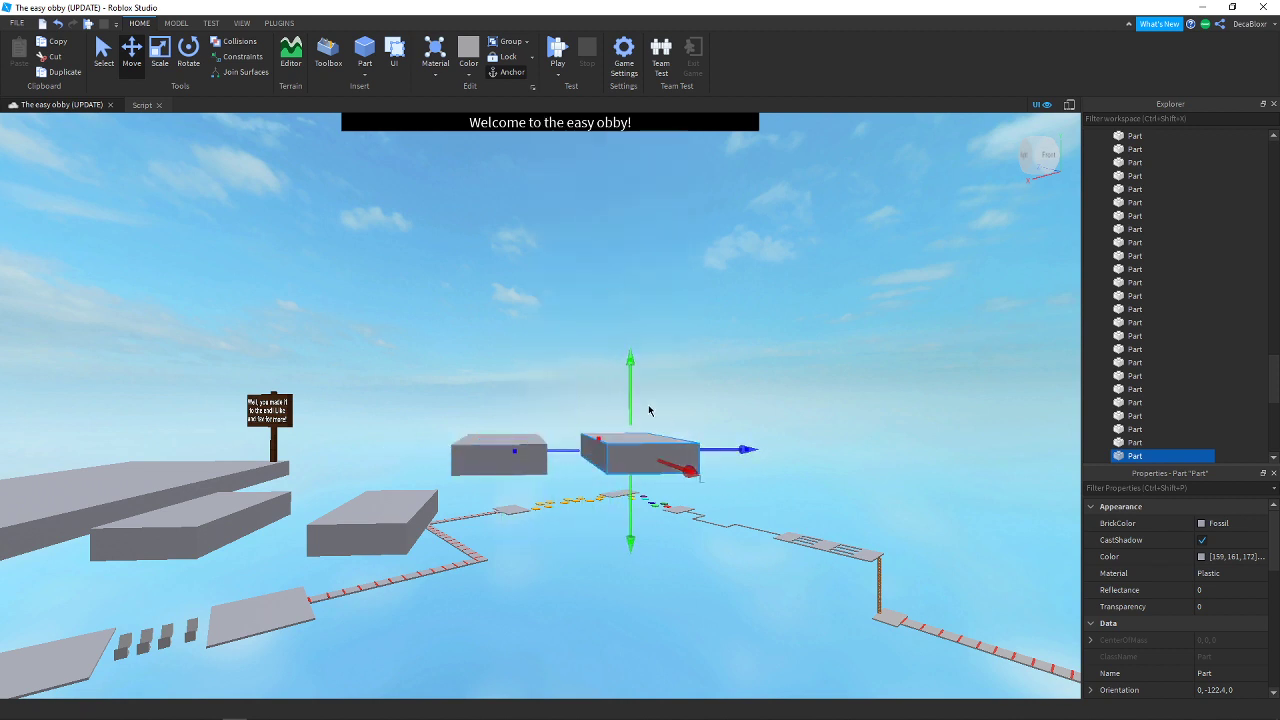
{"action": "left_click_drag", "start_coordinate": [628, 403], "coordinate": [626, 540]}
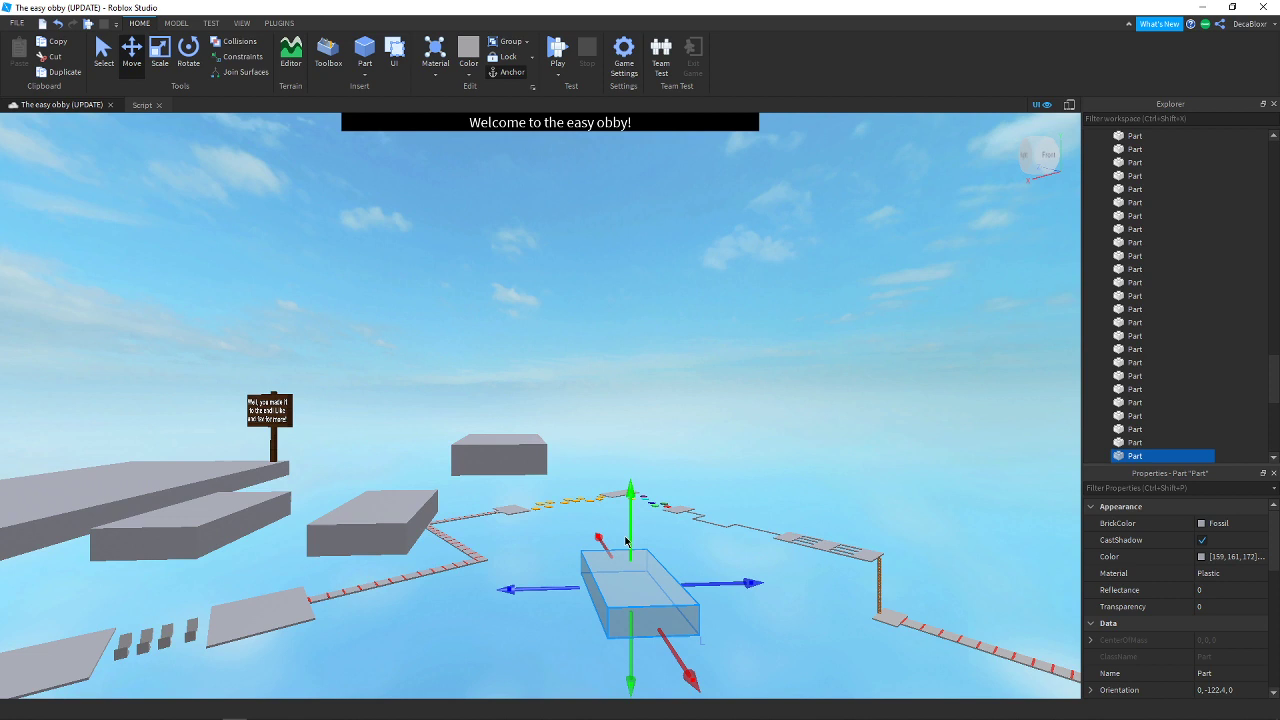
Duplicate the lowered jump block, move the copy outward past a gap and raise it partway
{"action": "right_click", "coordinate": [657, 605]}
{"action": "left_click", "coordinate": [728, 340]}
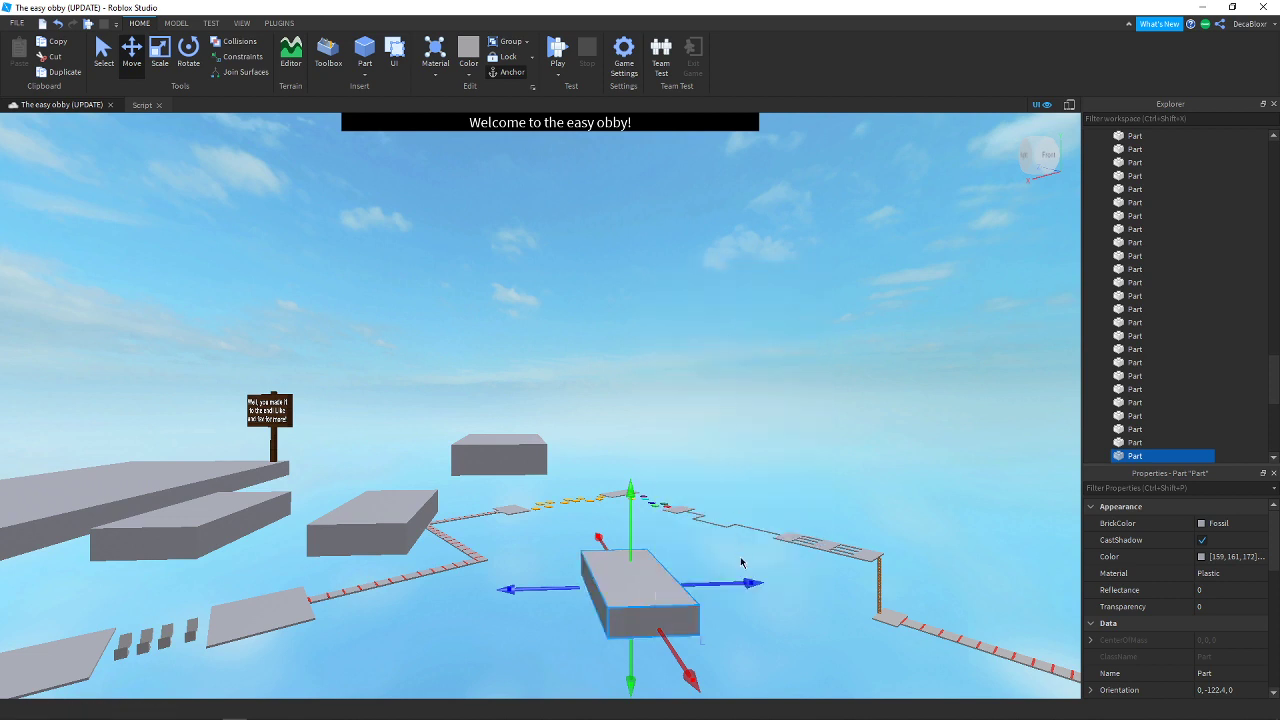
{"action": "left_click_drag", "start_coordinate": [721, 587], "coordinate": [862, 560]}
{"action": "key", "text": "d"}
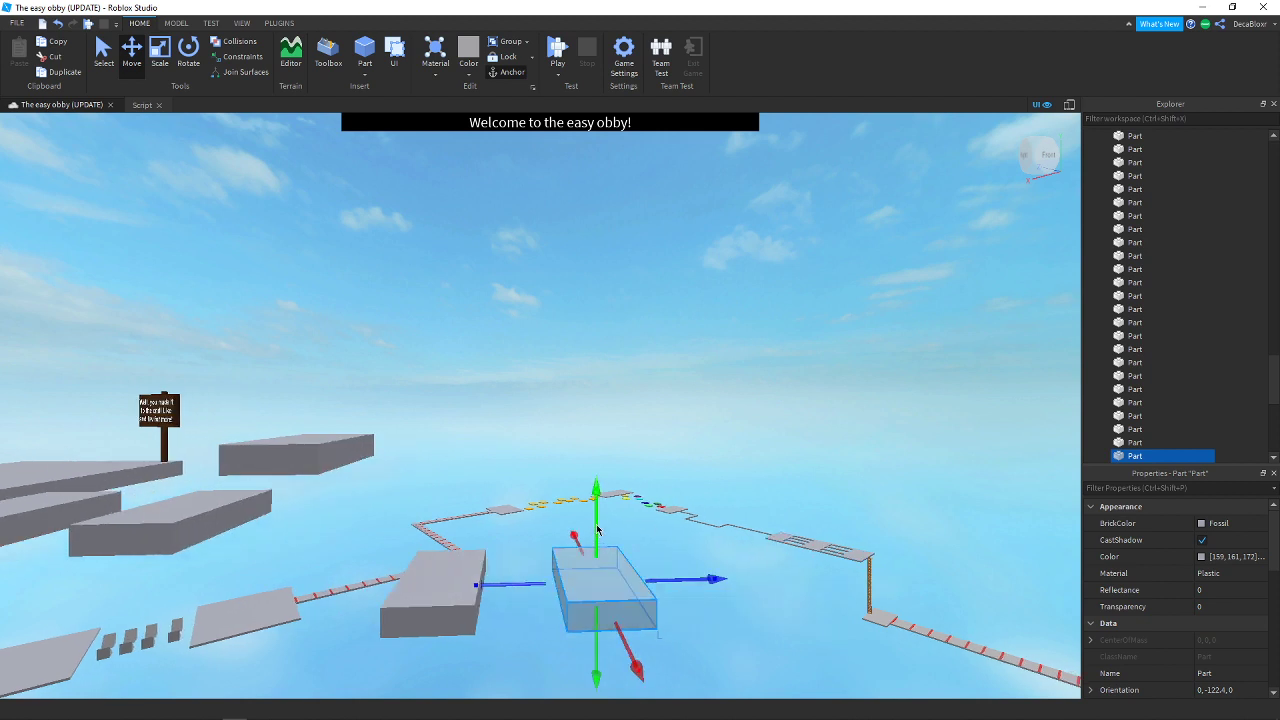
{"action": "left_click_drag", "start_coordinate": [596, 530], "coordinate": [567, 483]}
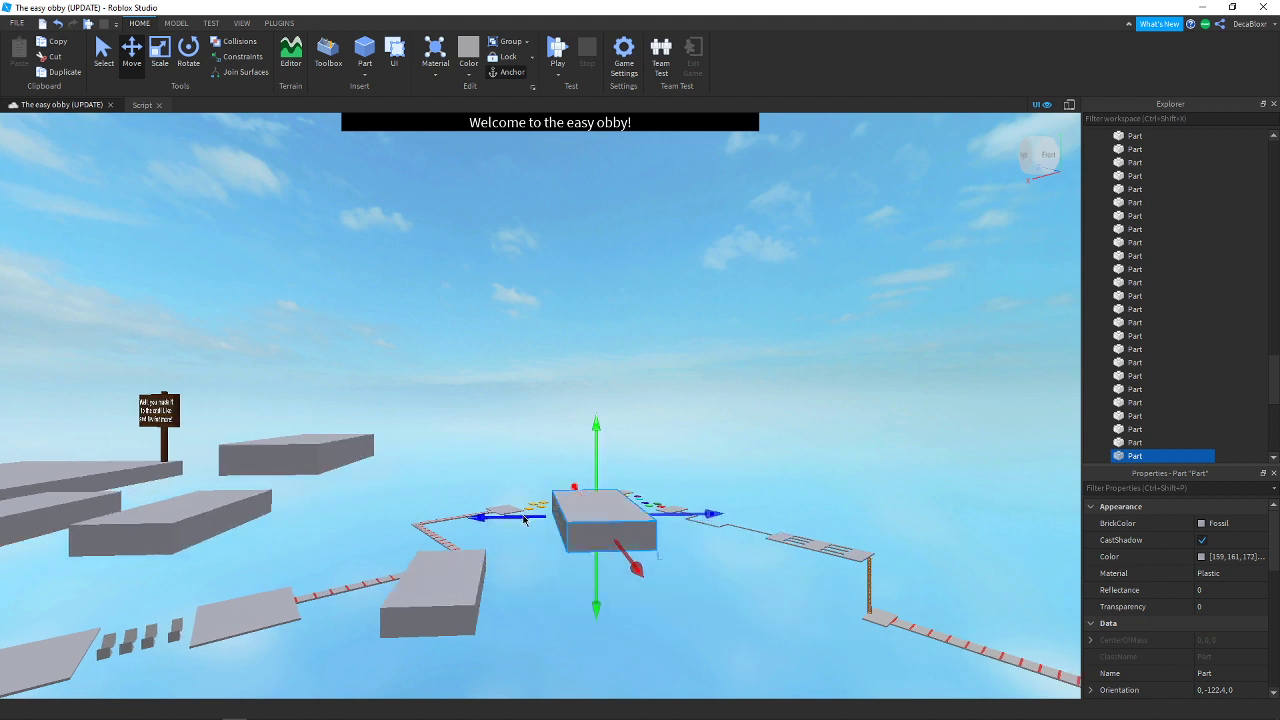
Duplicate the outermost block again, place the copy one jump farther out and raise it above its source
{"action": "key", "text": "d"}
{"action": "right_click", "coordinate": [452, 177]}
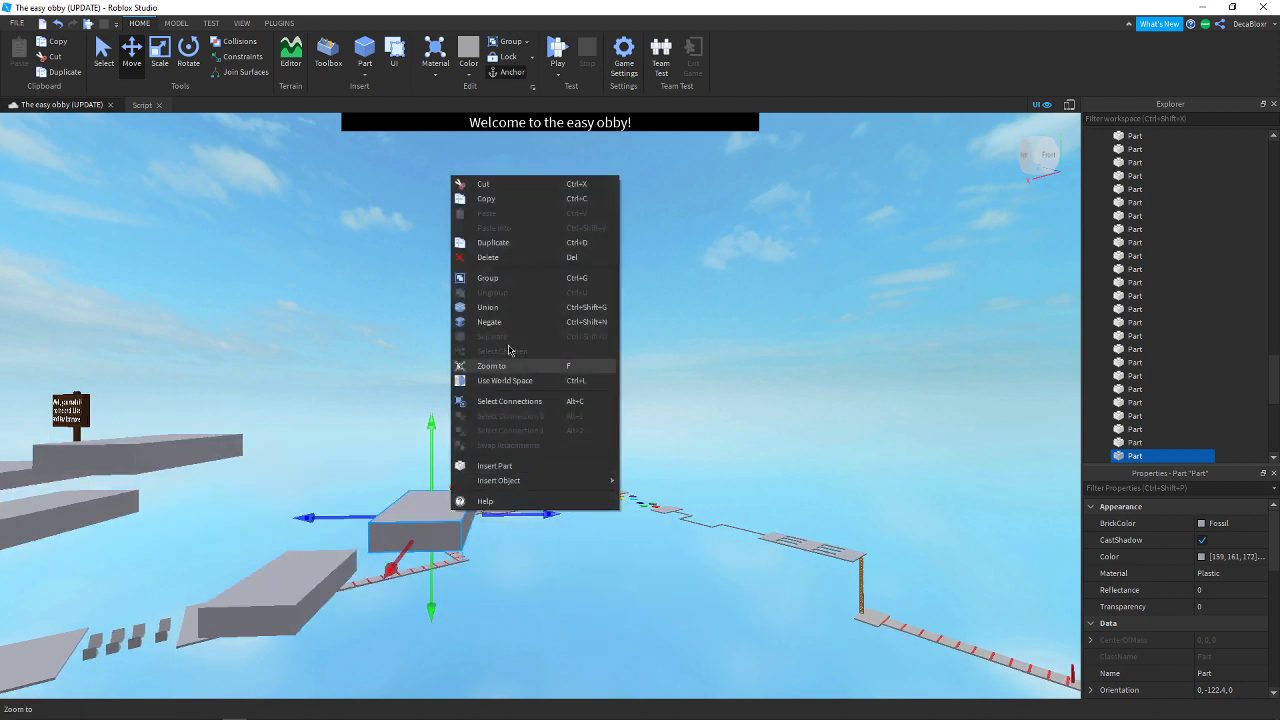
{"action": "left_click", "coordinate": [499, 248]}
{"action": "left_click_drag", "start_coordinate": [508, 518], "coordinate": [639, 515]}
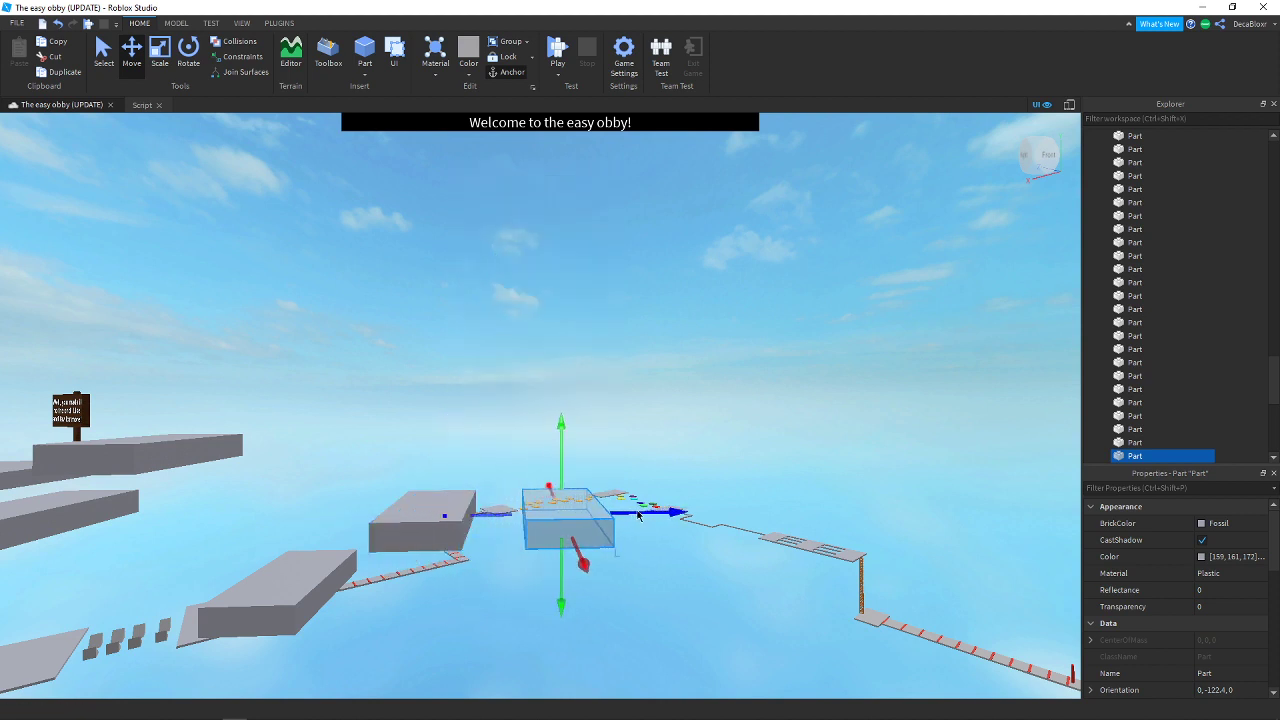
{"action": "left_click_drag", "start_coordinate": [573, 480], "coordinate": [561, 432]}
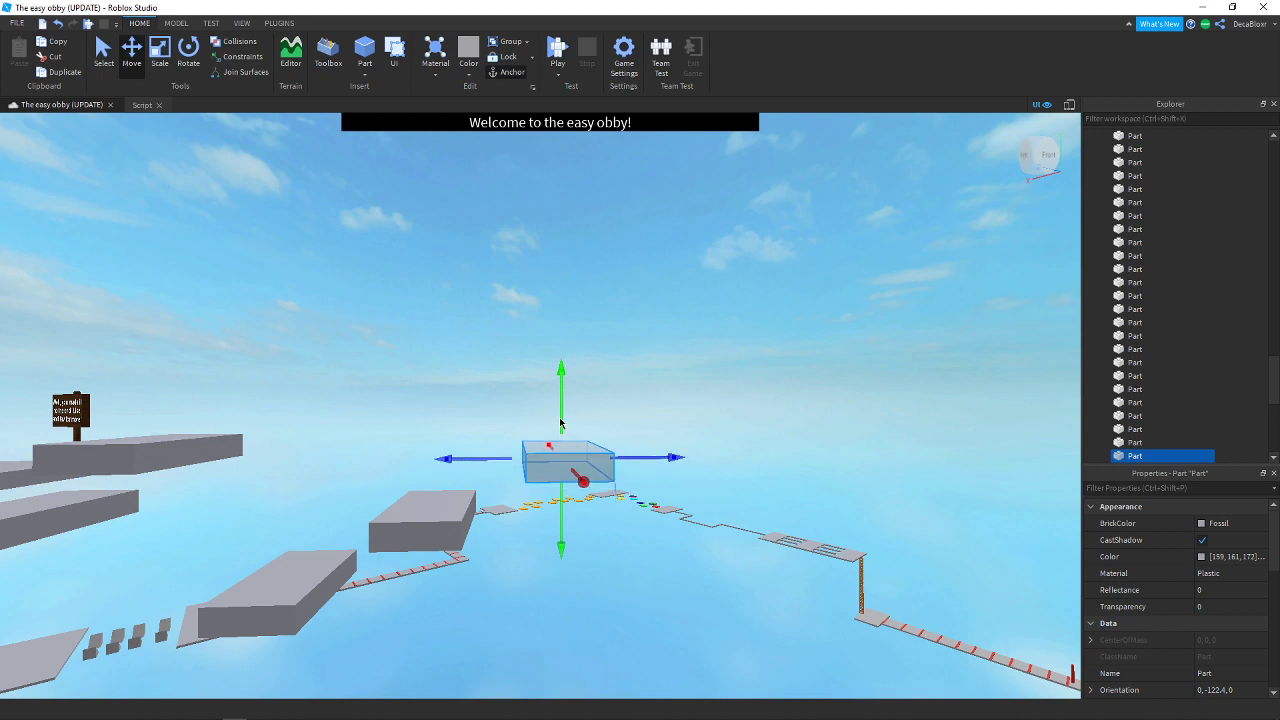
Copy the newest jump block, lift the copy one level higher and shift it outward to continue the climb
{"action": "key", "text": "a"}
{"action": "right_click_drag", "start_coordinate": [632, 571], "coordinate": [632, 571]}
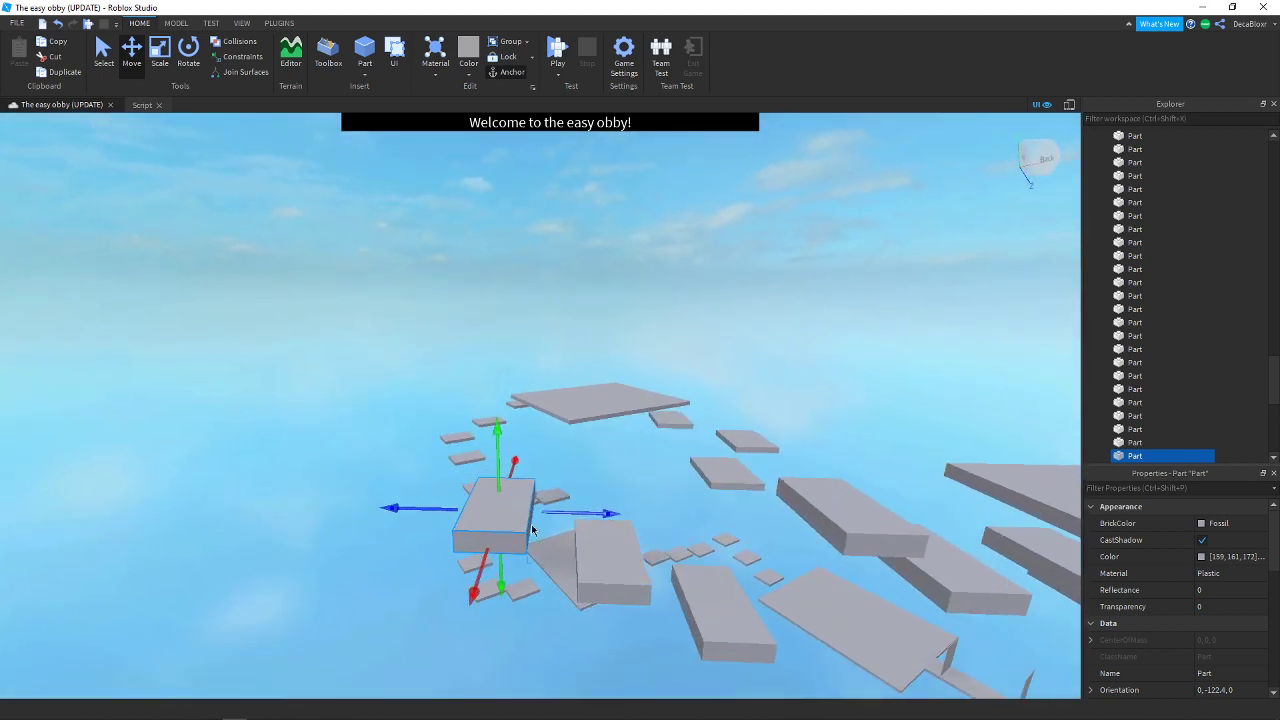
{"action": "right_click", "coordinate": [502, 521]}
{"action": "left_click", "coordinate": [591, 251]}
{"action": "left_click_drag", "start_coordinate": [497, 457], "coordinate": [500, 422]}
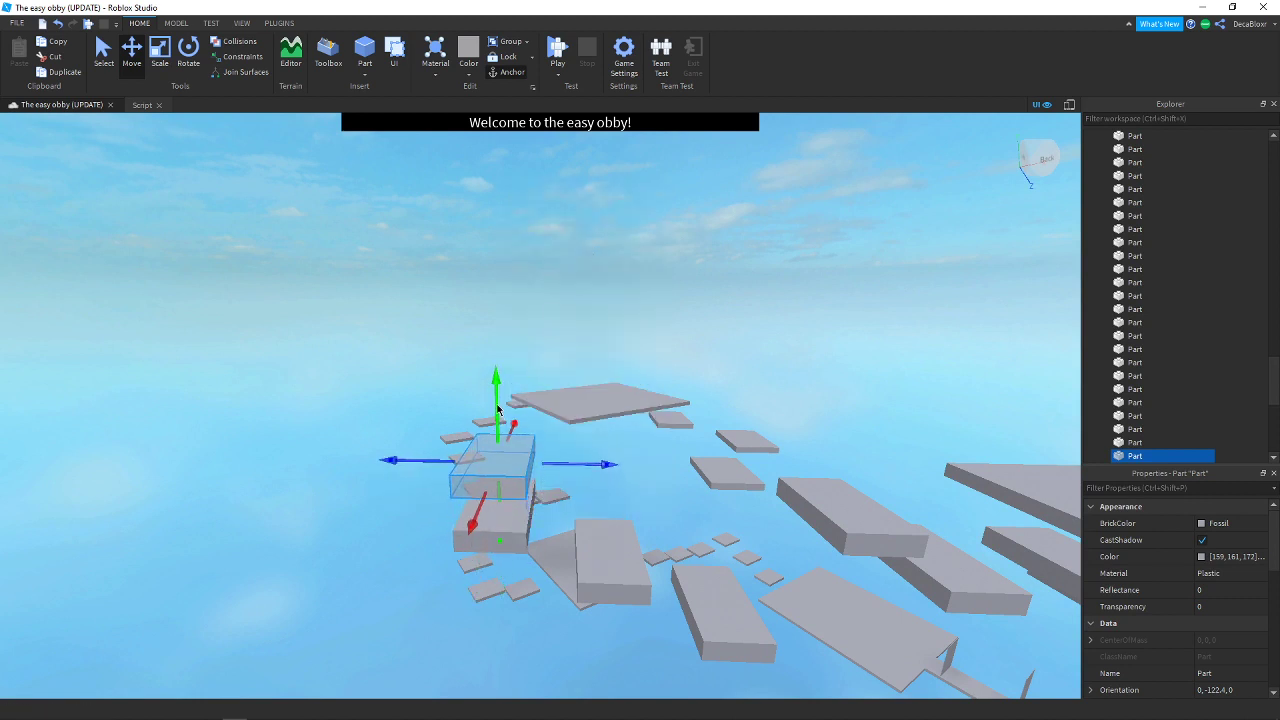
{"action": "left_click_drag", "start_coordinate": [413, 461], "coordinate": [334, 463]}
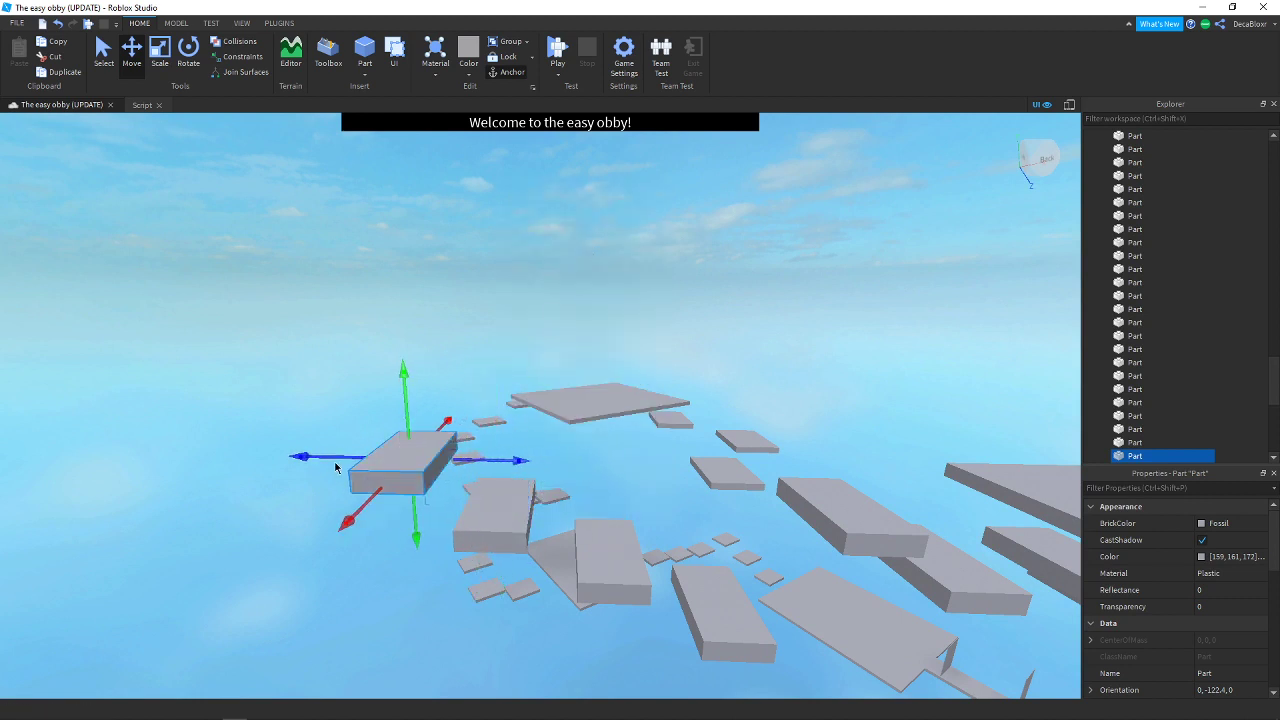
Duplicate the highest jump block and move the copy outward at the same height, leaving a jump gap
{"action": "key", "text": "a"}
{"action": "right_click_drag", "start_coordinate": [546, 449], "coordinate": [546, 449]}
{"action": "right_click", "coordinate": [542, 462]}
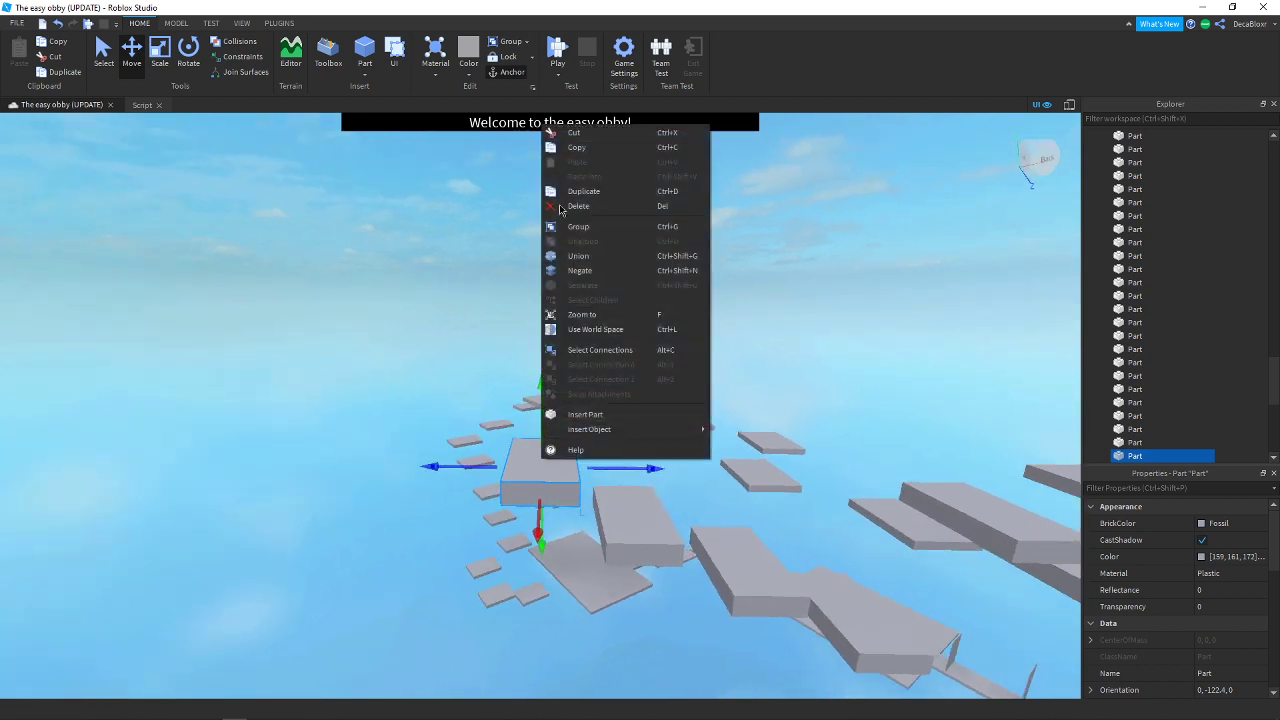
{"action": "left_click", "coordinate": [565, 192]}
{"action": "left_click_drag", "start_coordinate": [450, 470], "coordinate": [349, 474]}
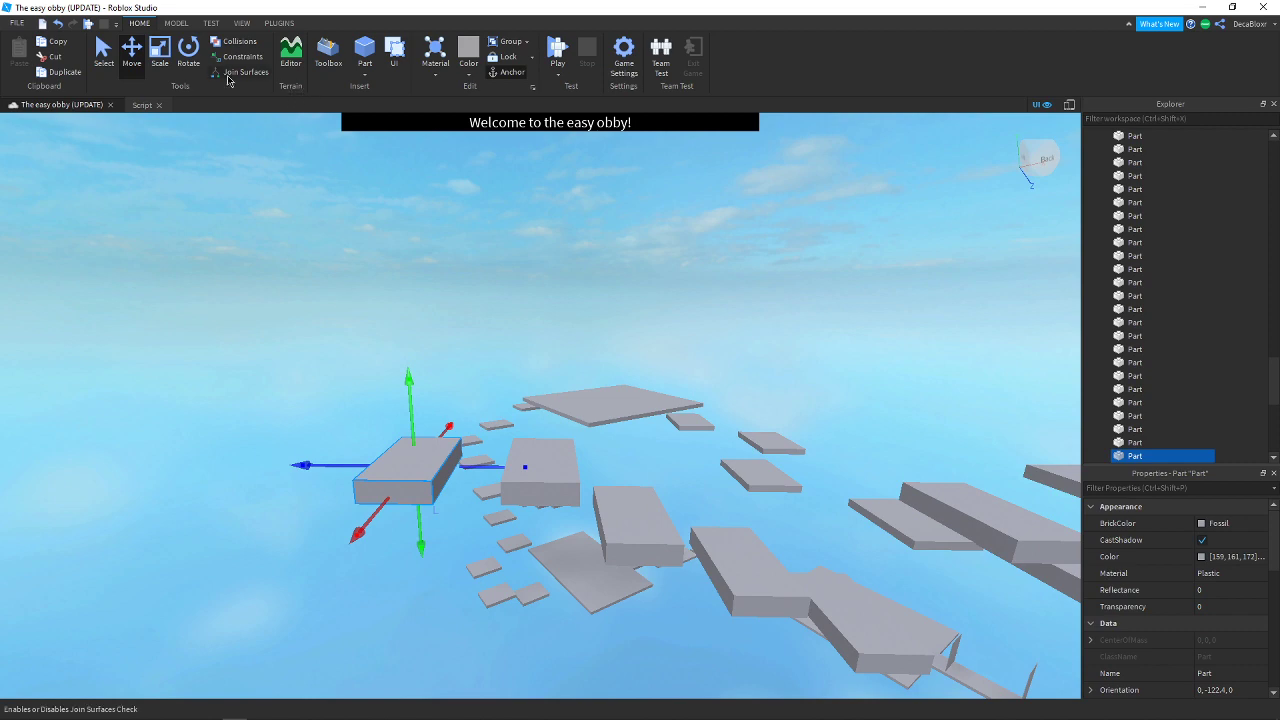
Scale the last copied block longer in both directions and wider outward to form a large platform
{"action": "right_click_drag", "start_coordinate": [515, 471], "coordinate": [592, 469]}
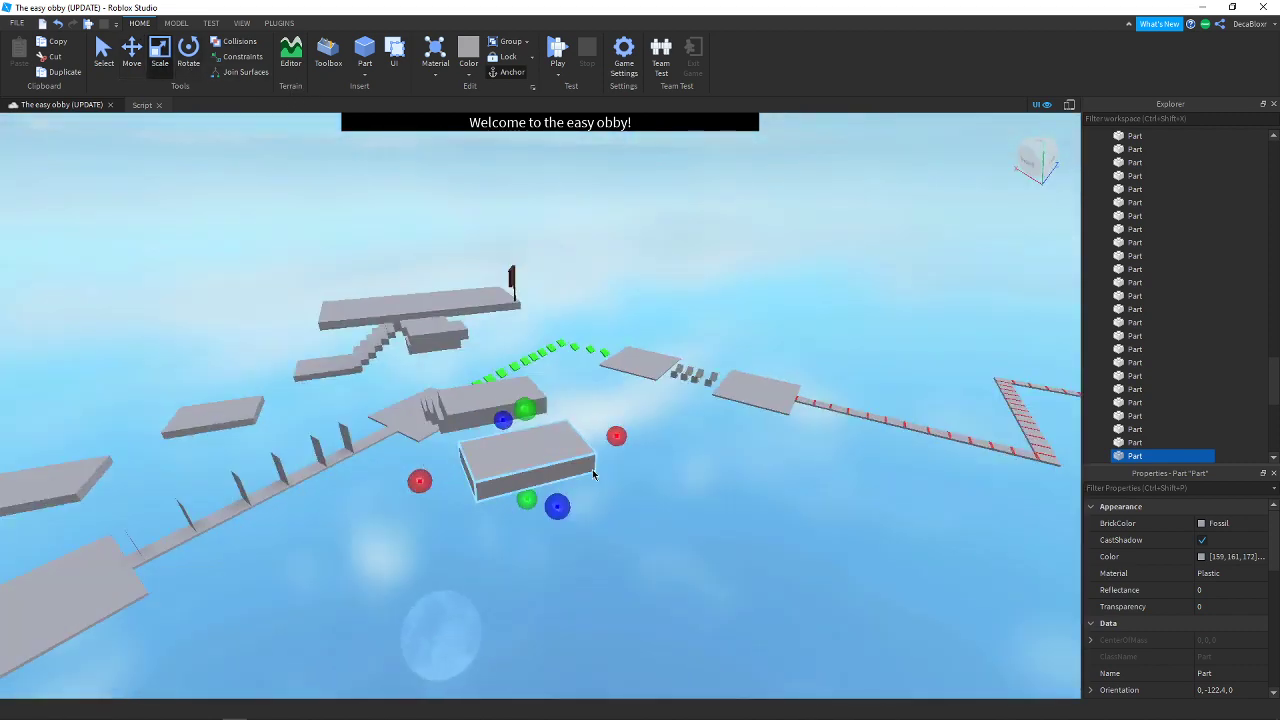
{"action": "left_click_drag", "start_coordinate": [618, 443], "coordinate": [670, 432]}
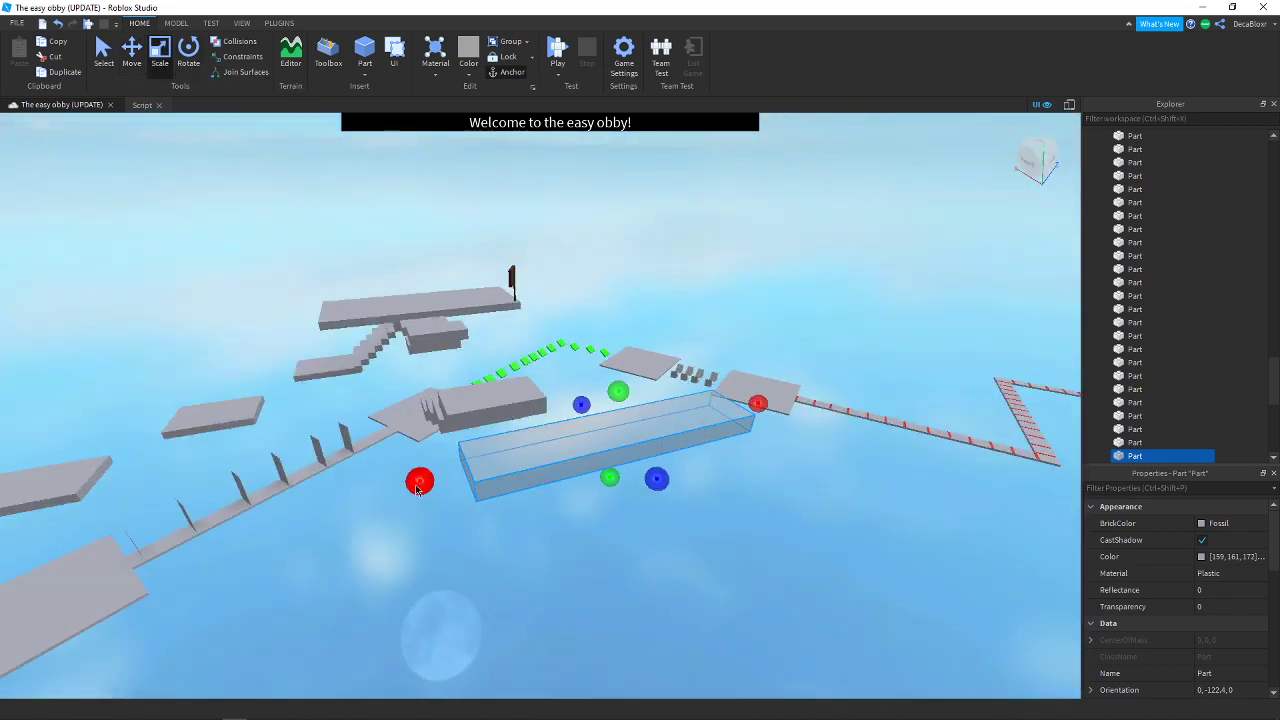
{"action": "left_click_drag", "start_coordinate": [404, 488], "coordinate": [213, 531]}
{"action": "left_click_drag", "start_coordinate": [592, 508], "coordinate": [714, 680]}
{"action": "right_click_drag", "start_coordinate": [779, 642], "coordinate": [775, 612]}
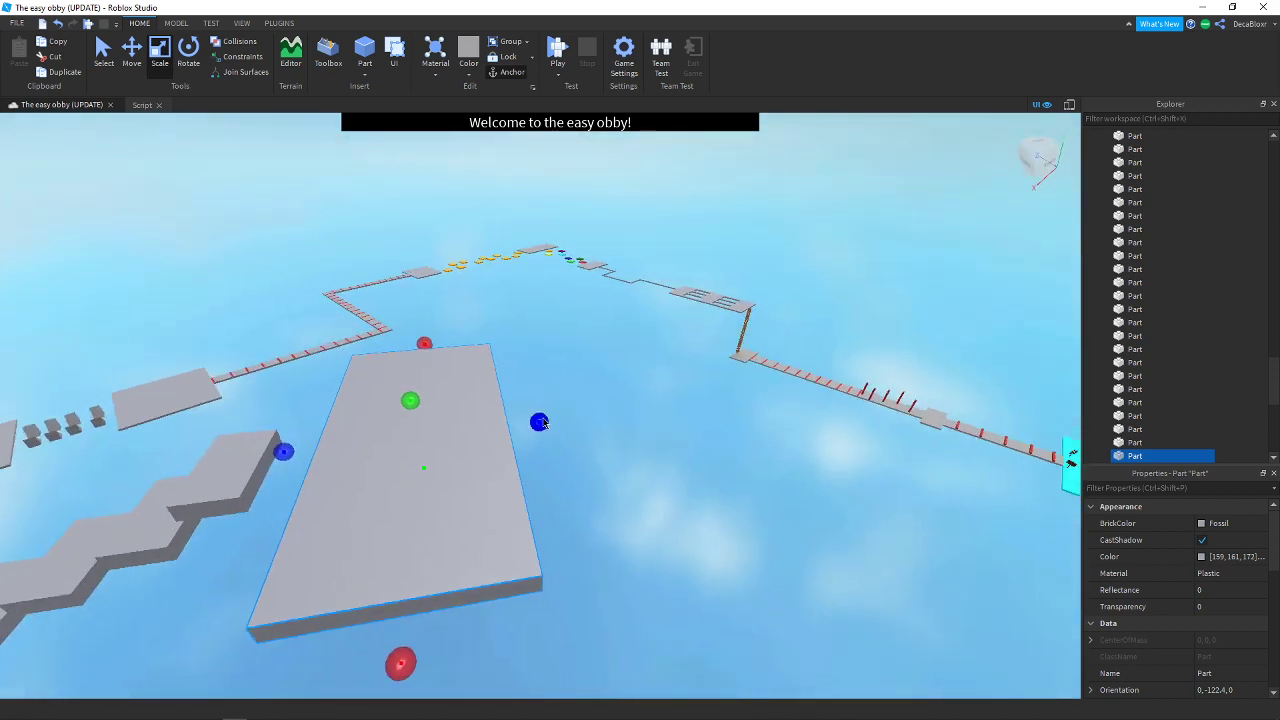
Examine the new jump blocks and large platform, and inspect the end sign on the top platform up close
{"action": "right_click_drag", "start_coordinate": [543, 423], "coordinate": [337, 438]}
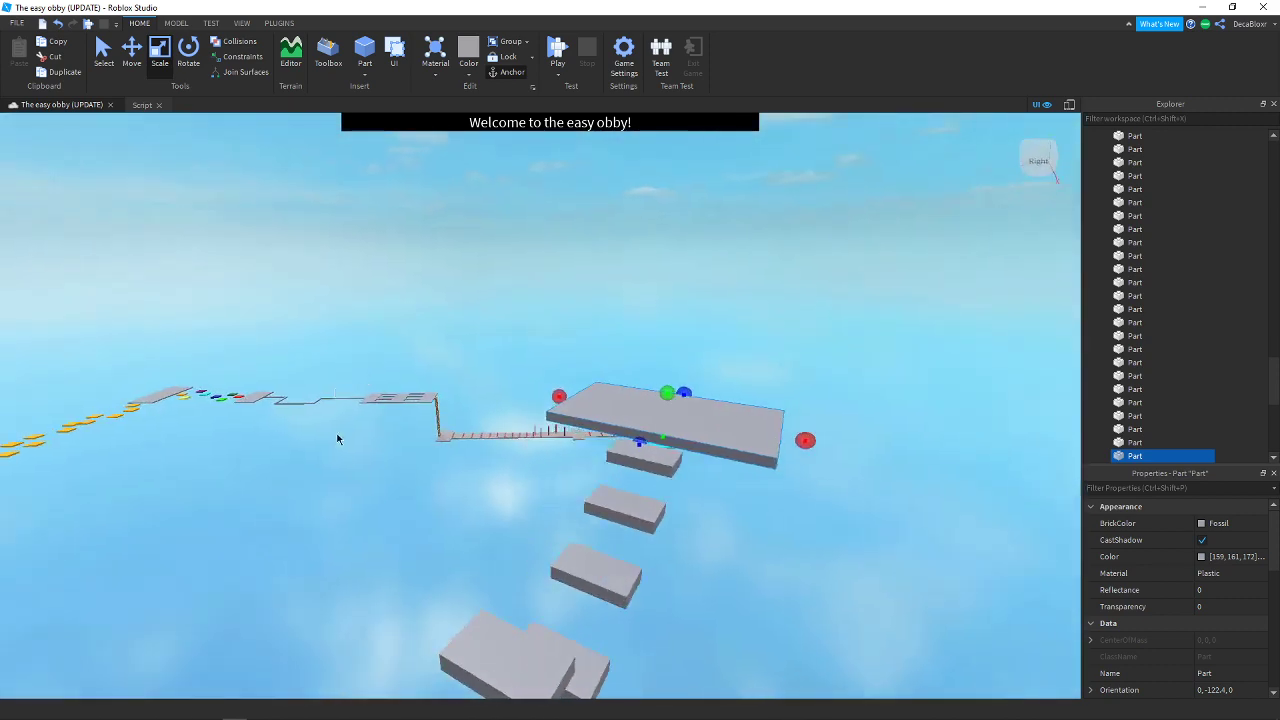
{"action": "key", "text": "s"}
{"action": "key", "text": "a"}
{"action": "left_click", "coordinate": [382, 653]}
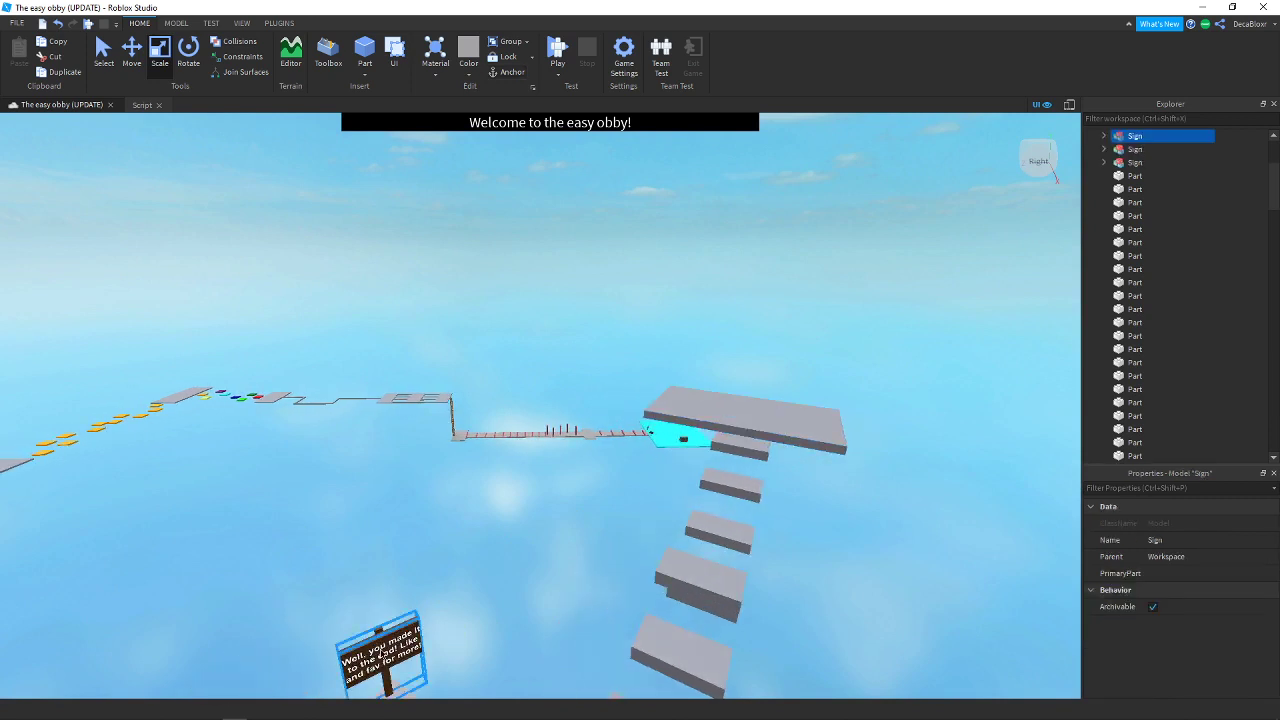
{"action": "key", "text": "f"}
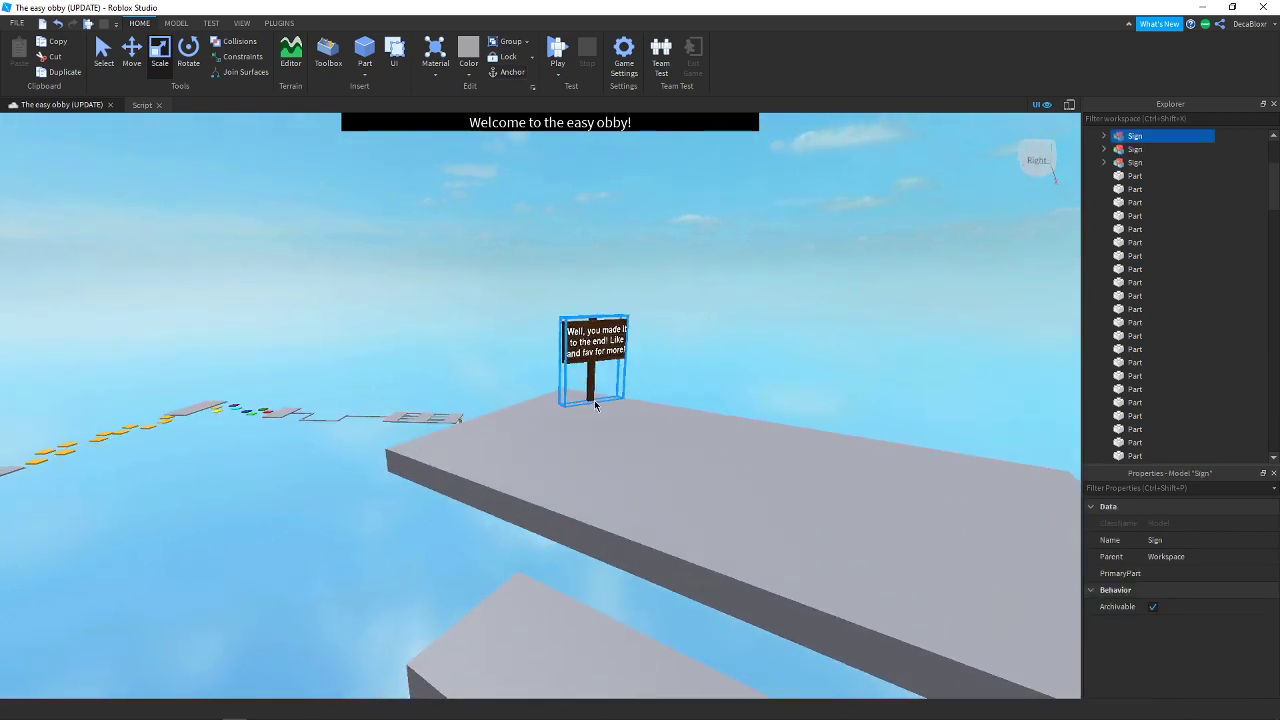
{"action": "right_click_drag", "start_coordinate": [573, 398], "coordinate": [608, 418]}
{"action": "key", "text": "w"}
{"action": "left_click", "coordinate": [608, 417]}
{"action": "key", "text": "w"}
{"action": "key", "text": "a"}
{"action": "key", "text": "d"}
{"action": "key", "text": "s"}
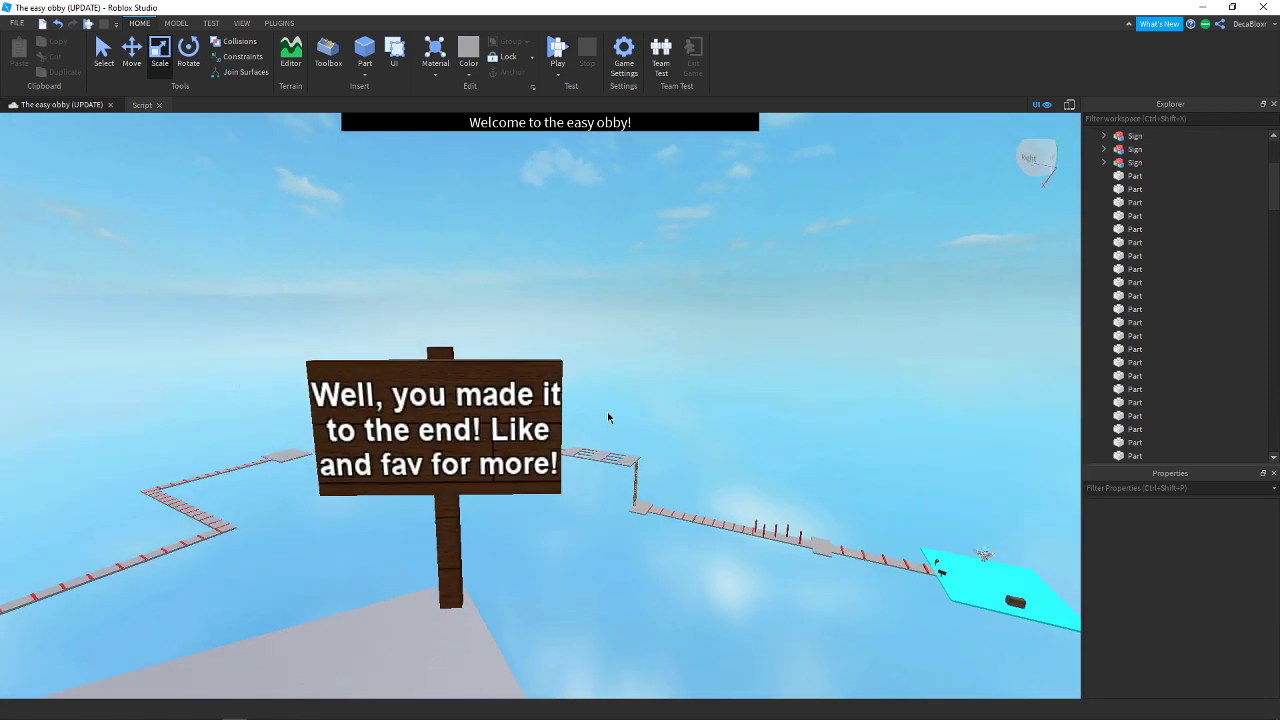
{"action": "key", "text": "a"}
{"action": "key", "text": "w"}
{"action": "mouse_move", "coordinate": [451, 717]}
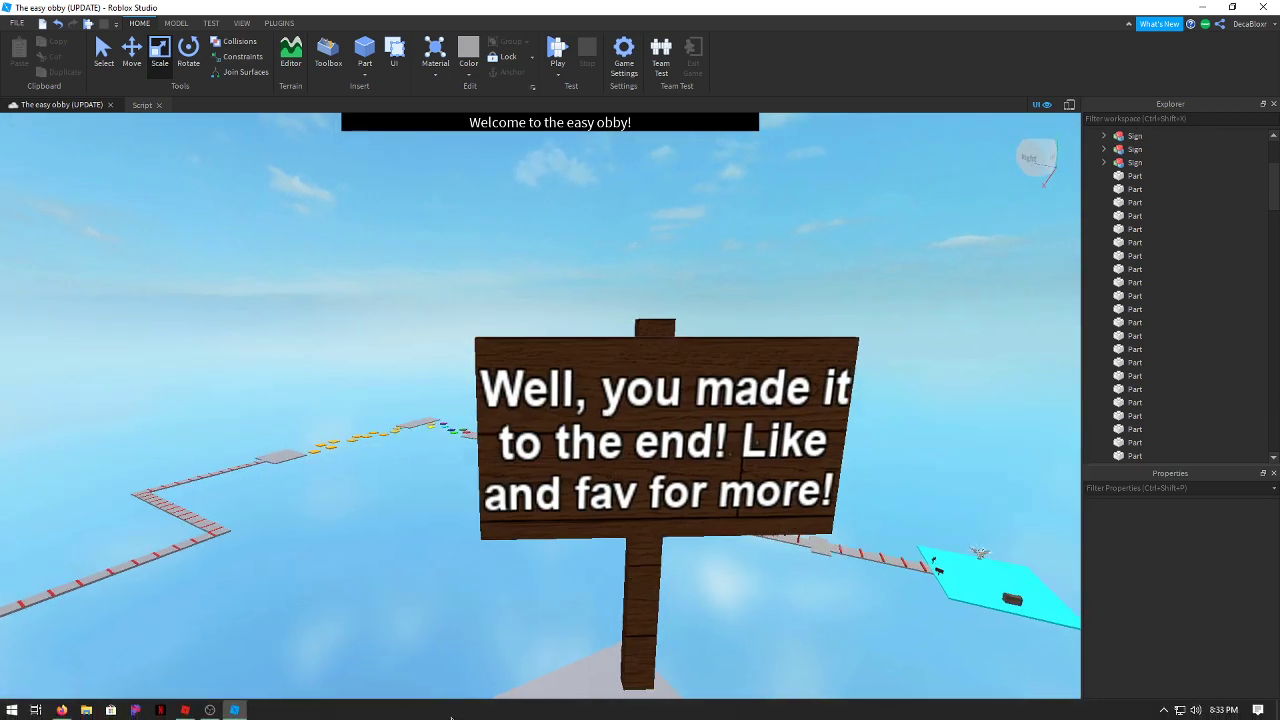
{"action": "left_click", "coordinate": [210, 710]}
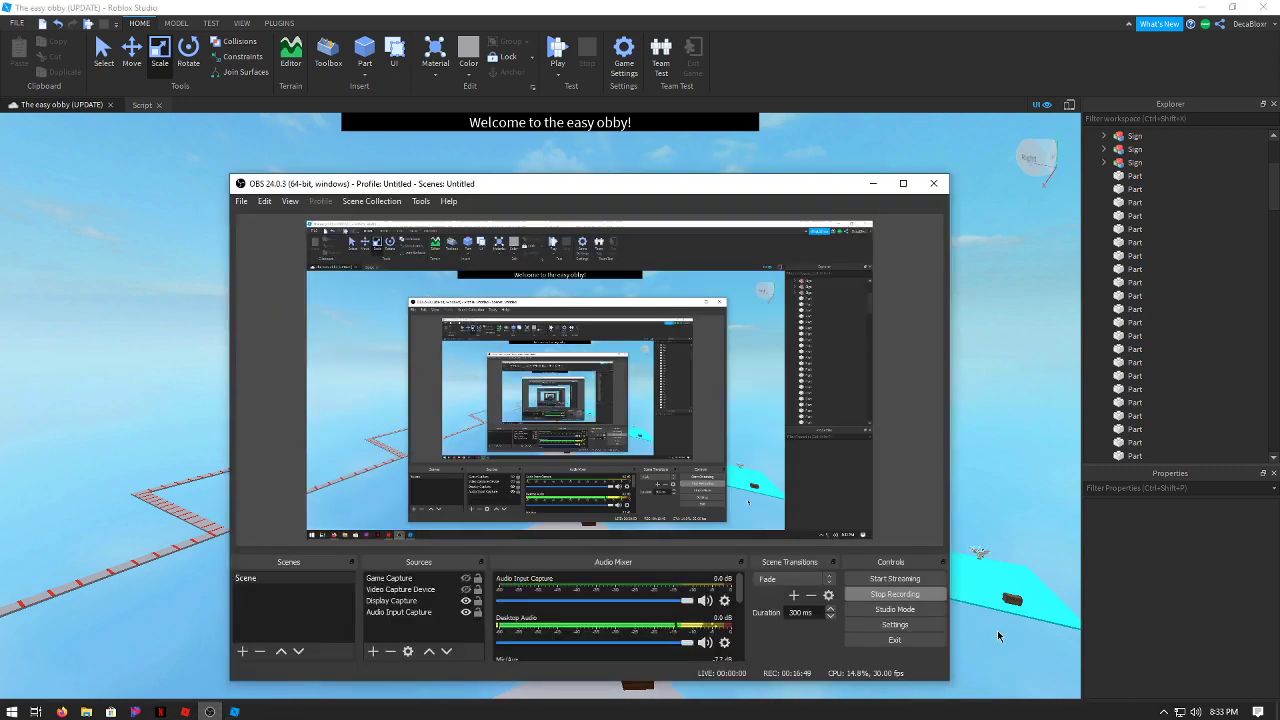
{"action": "left_click", "coordinate": [1025, 455]}
Review the course from the end sign back to the cyan starting platform with its welcome signs
{"action": "key", "text": "s"}
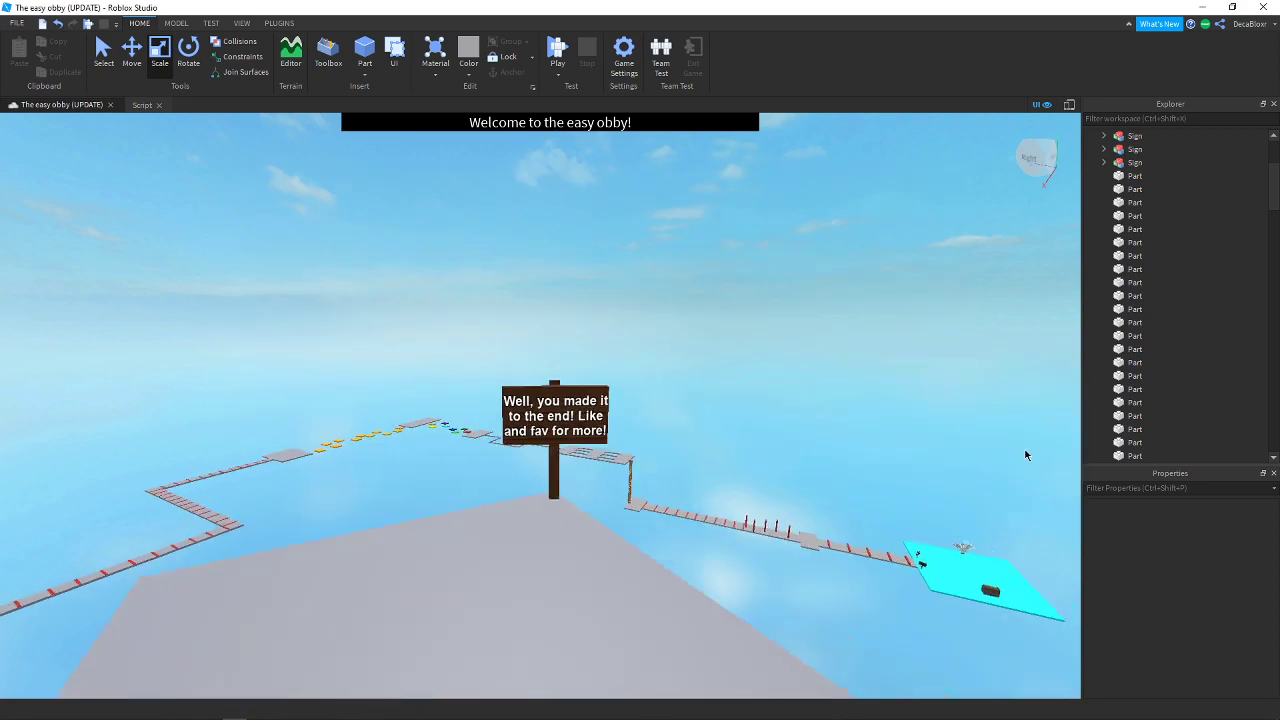
{"action": "key", "text": "a"}
{"action": "mouse_move", "coordinate": [783, 447]}
{"action": "right_mouse_down"}
{"action": "mouse_move", "coordinate": [797, 448]}
{"action": "mouse_move", "coordinate": [783, 439]}
{"action": "right_mouse_up"}
{"action": "key", "text": "w"}
{"action": "key", "text": "w"}
{"action": "key", "text": "w"}
{"action": "key", "text": "a"}
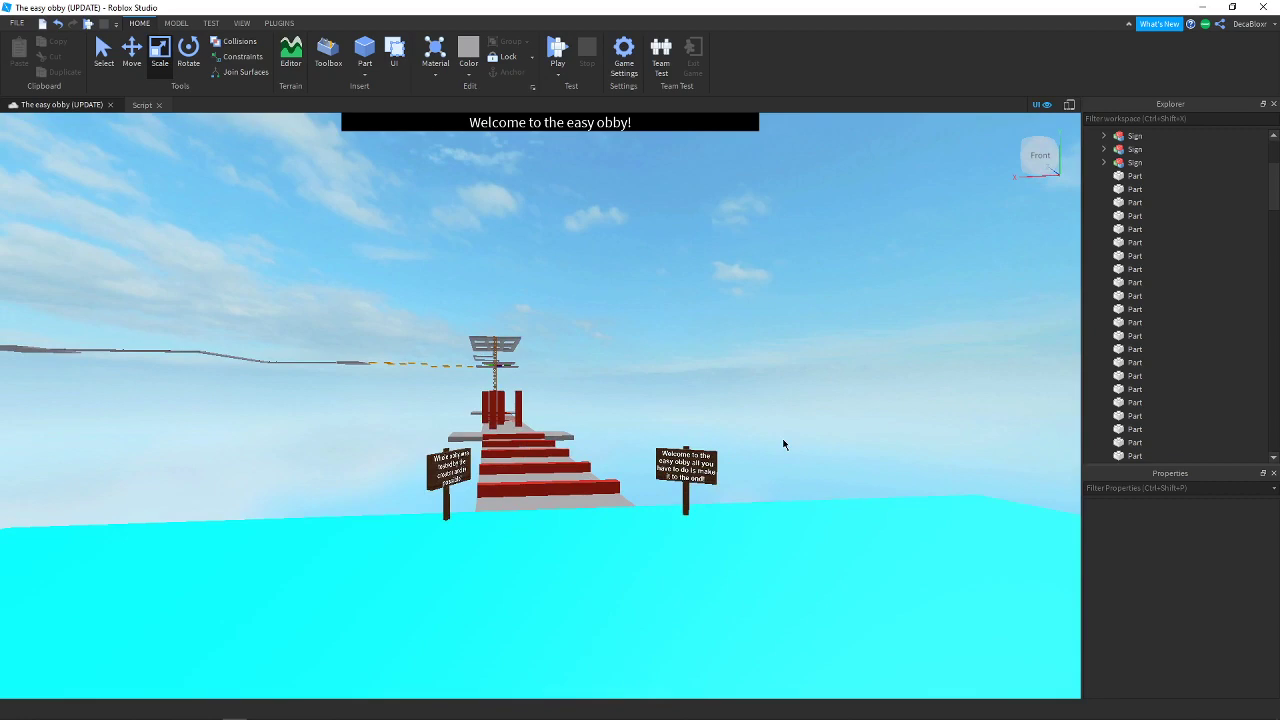
{"action": "key", "text": "s"}
{"action": "key", "text": "w"}
{"action": "right_click_drag", "start_coordinate": [803, 207], "coordinate": [803, 207]}
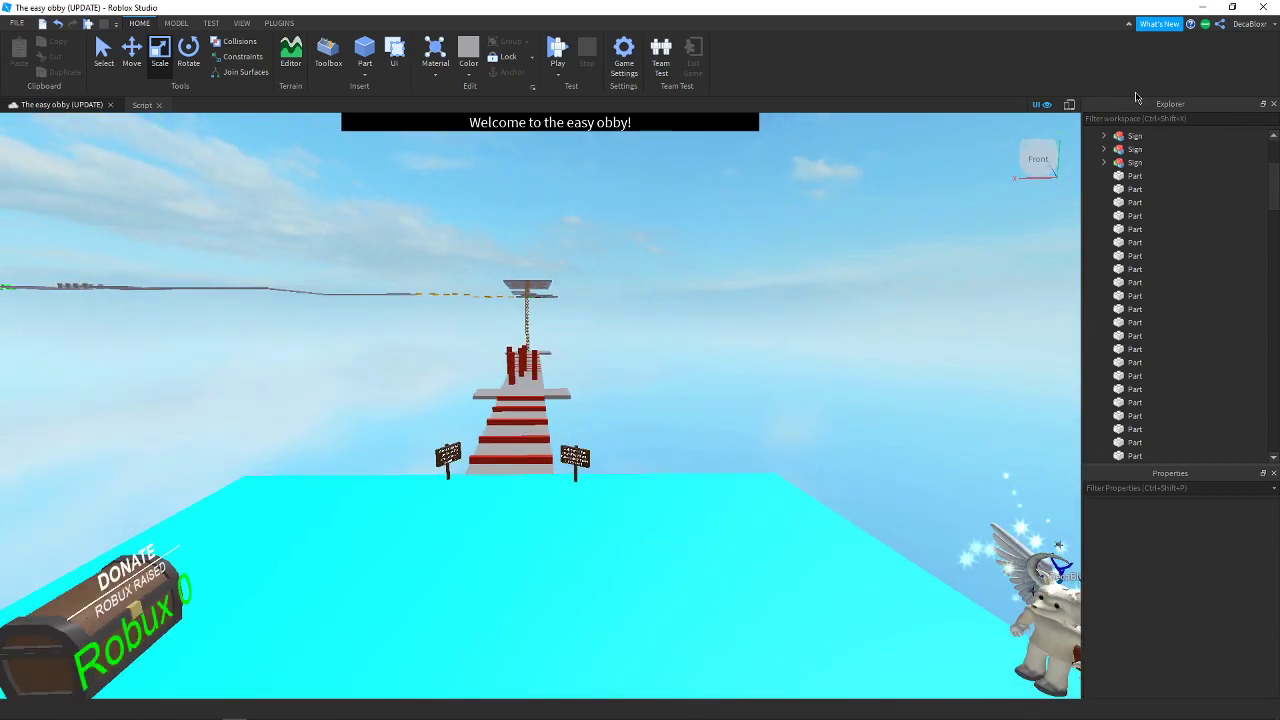
Preview the obby in the iPhone 7 device emulator and bring up the UI element tools
{"action": "left_click", "coordinate": [1069, 104]}
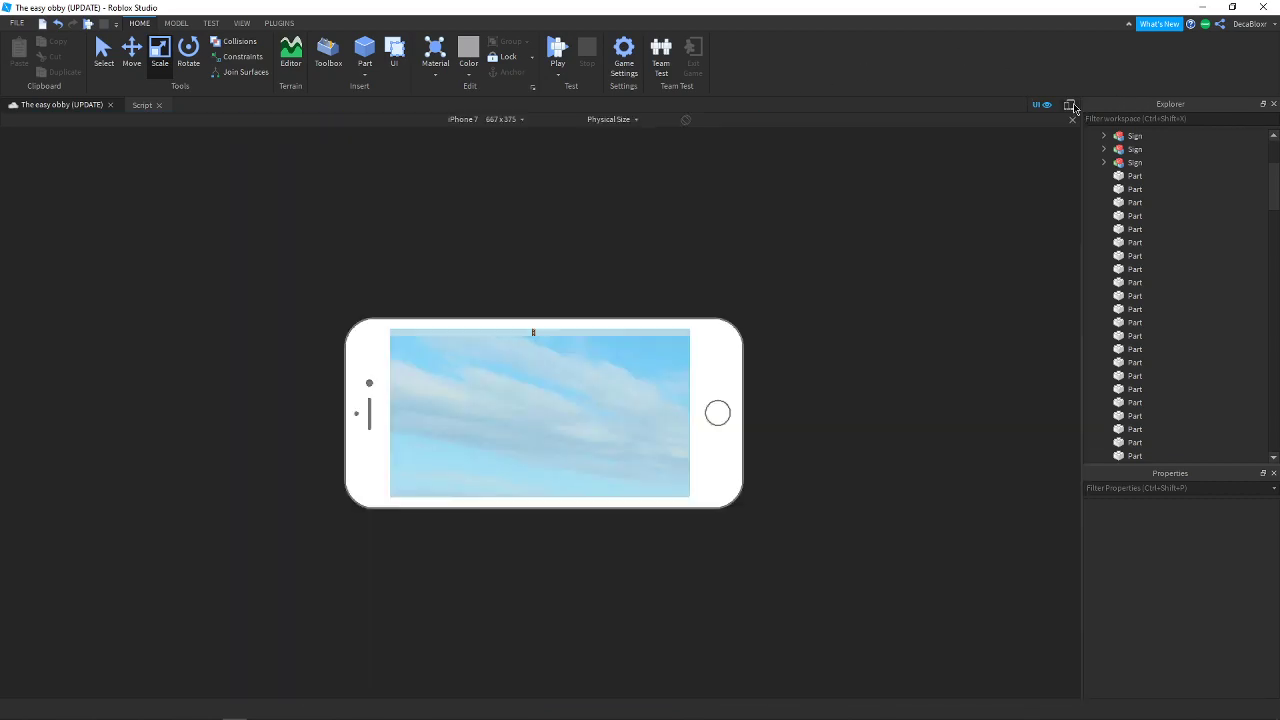
{"action": "left_click", "coordinate": [176, 23]}
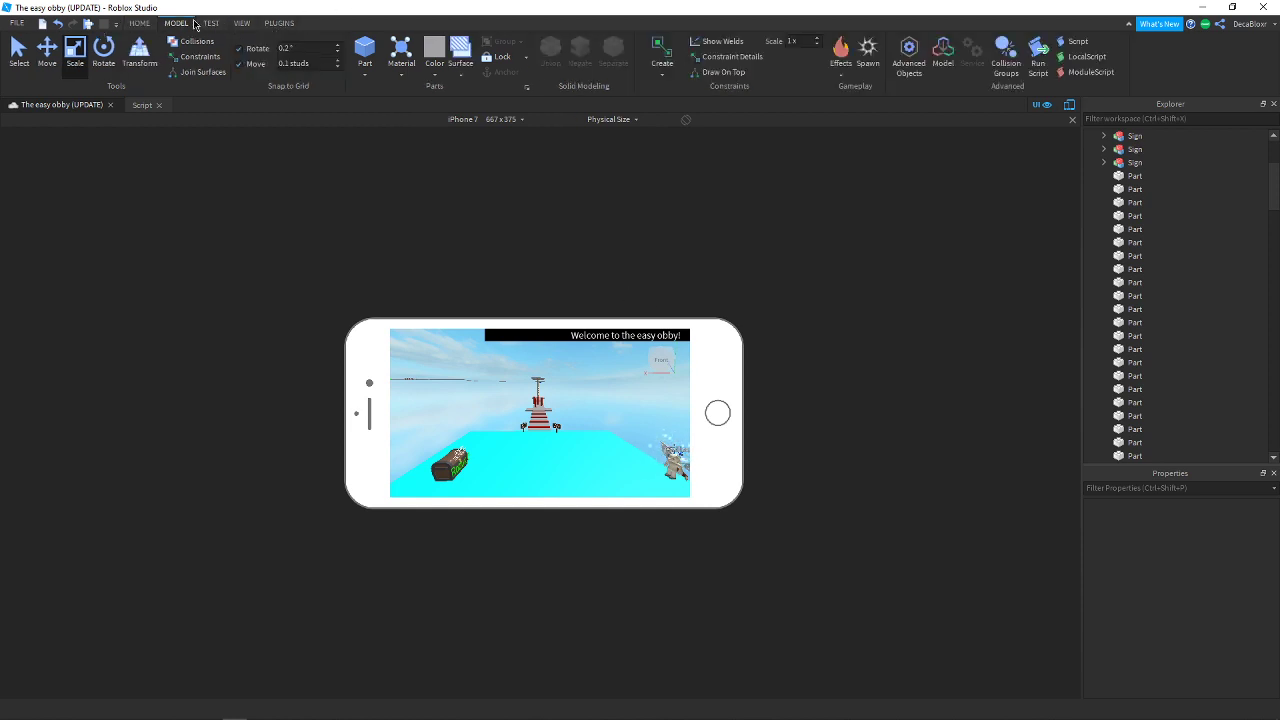
{"action": "left_click", "coordinate": [147, 25]}
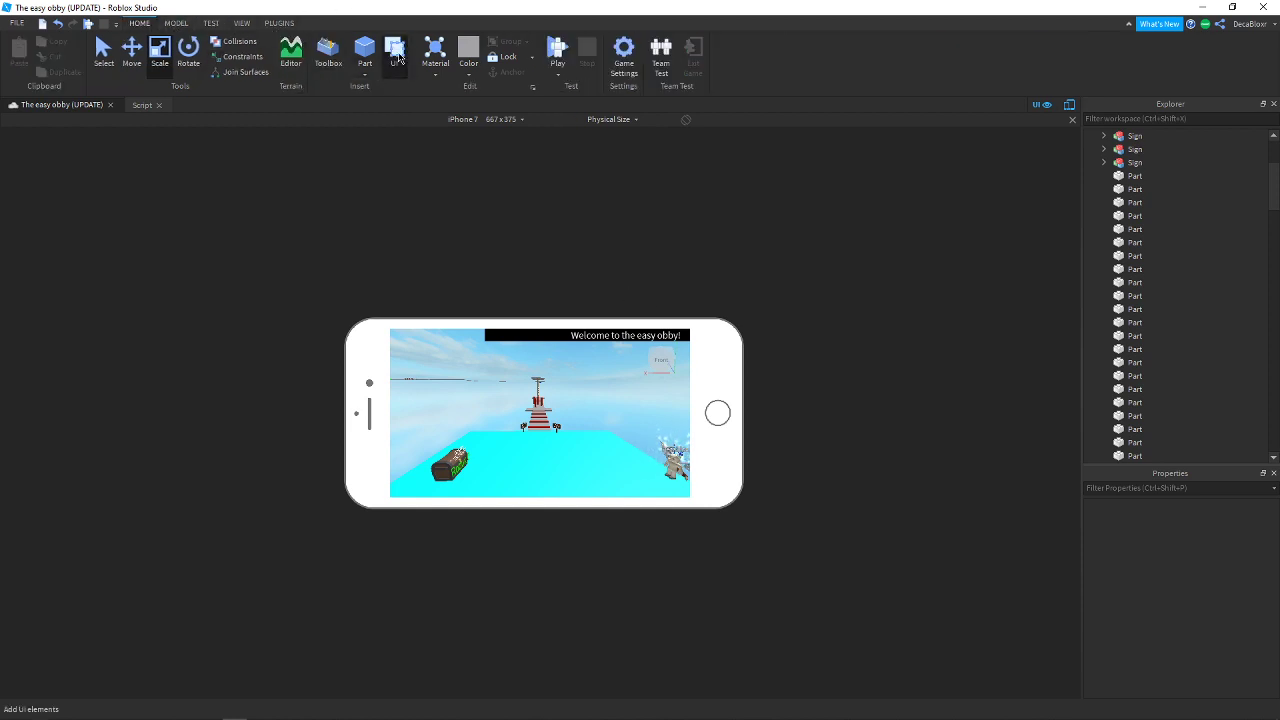
{"action": "left_click", "coordinate": [399, 59]}
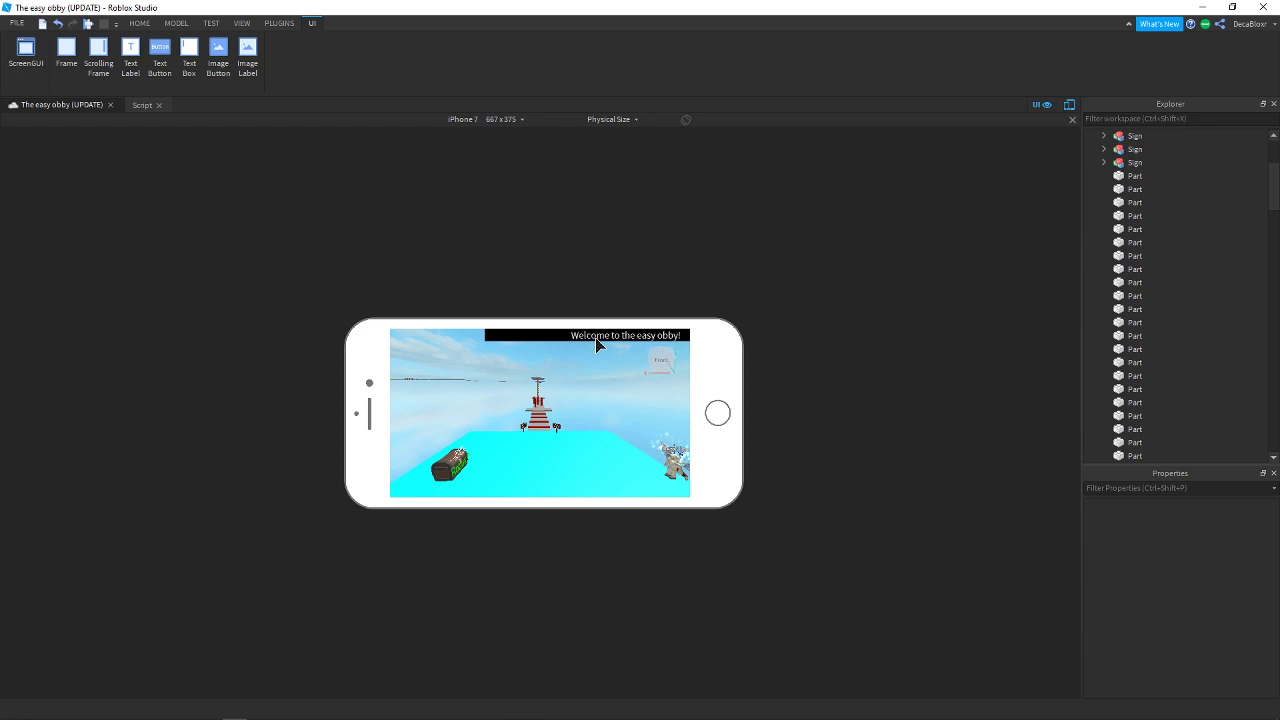
Centre the StarterGui welcome text box along the phone screen's upper edge and re-enter its text as "Welcome to the easy obby!"
{"action": "scroll", "coordinate": [1160, 350], "scroll_direction": "down", "scroll_amount": 5}
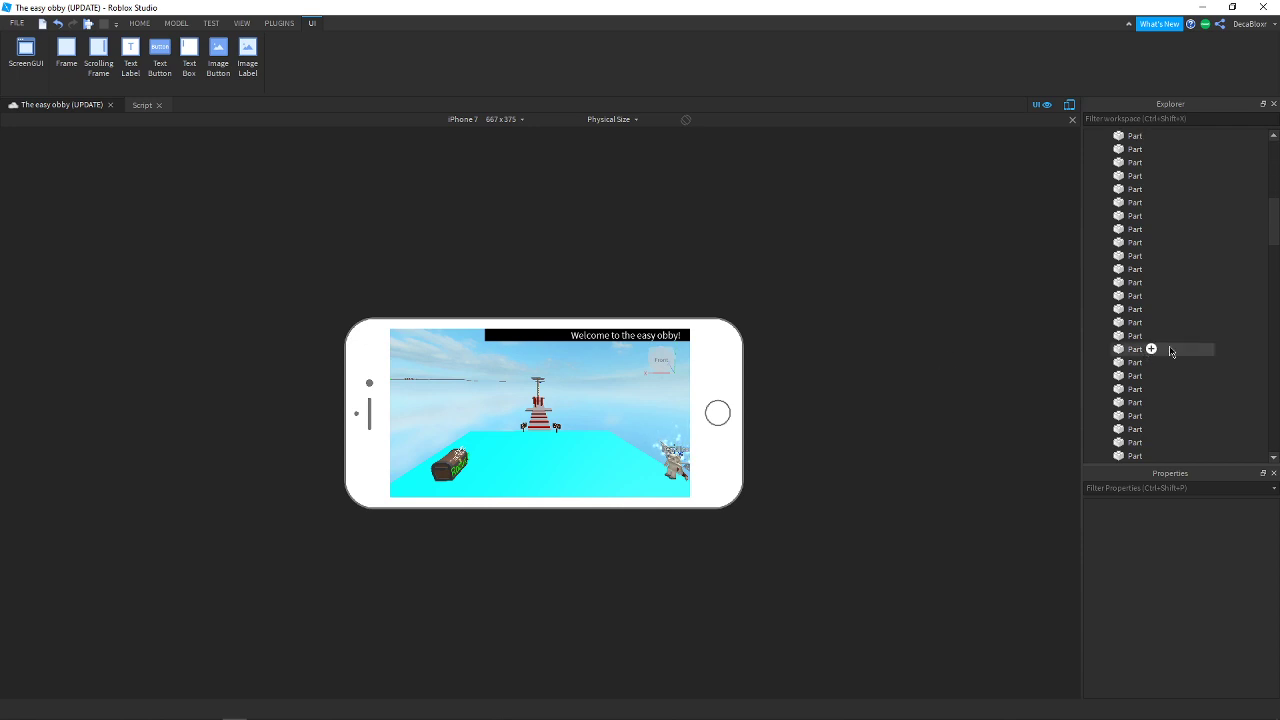
{"action": "scroll", "coordinate": [1173, 351], "scroll_direction": "down", "scroll_amount": 10}
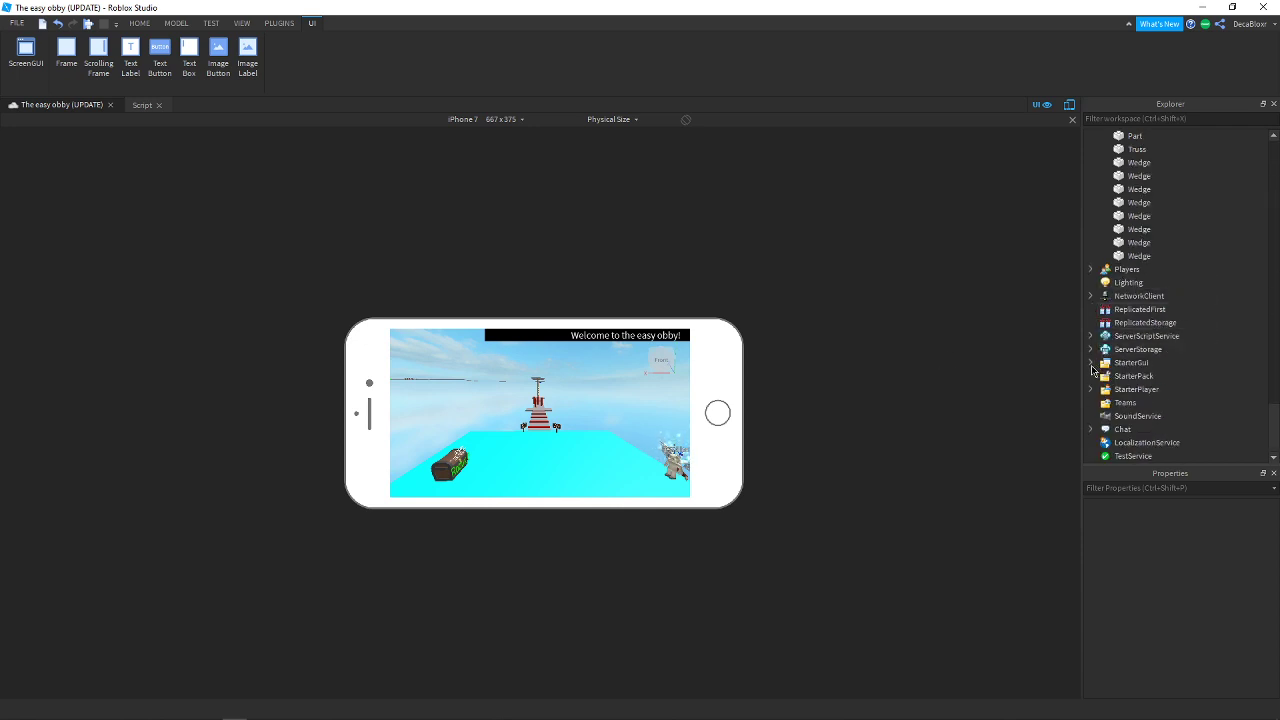
{"action": "left_click", "coordinate": [1090, 362]}
{"action": "left_click", "coordinate": [1103, 376]}
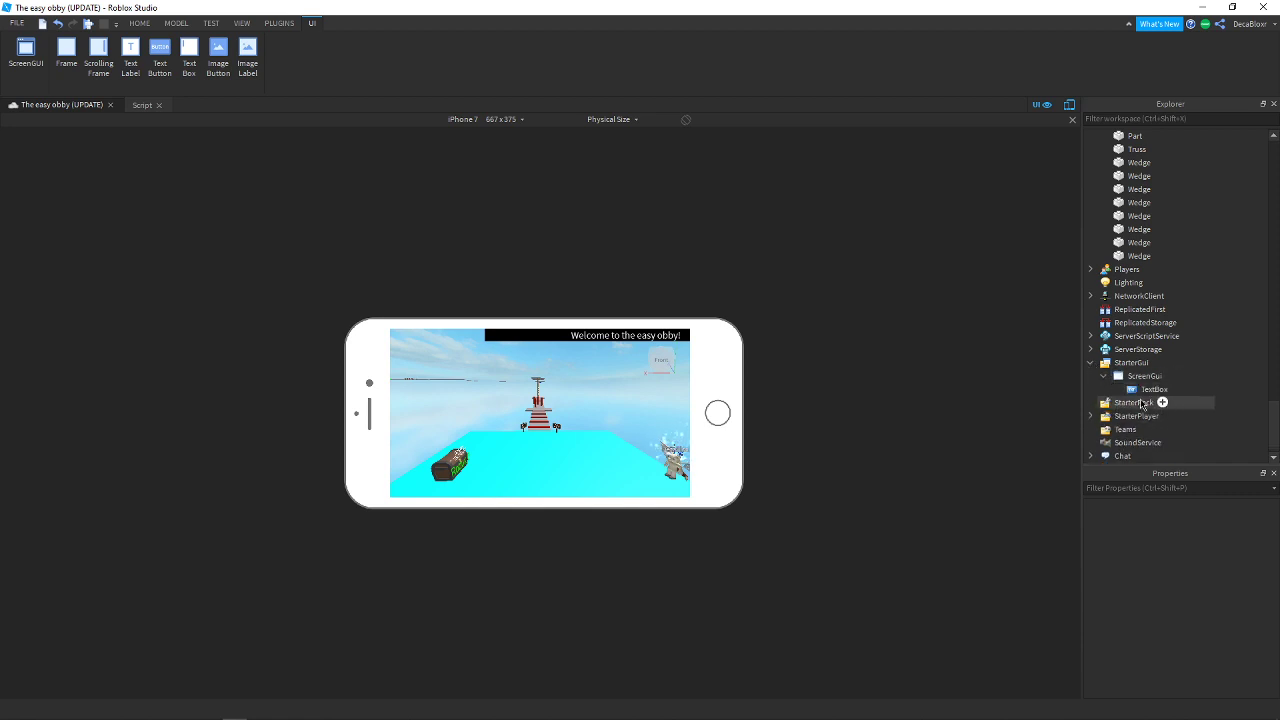
{"action": "left_click", "coordinate": [1154, 389]}
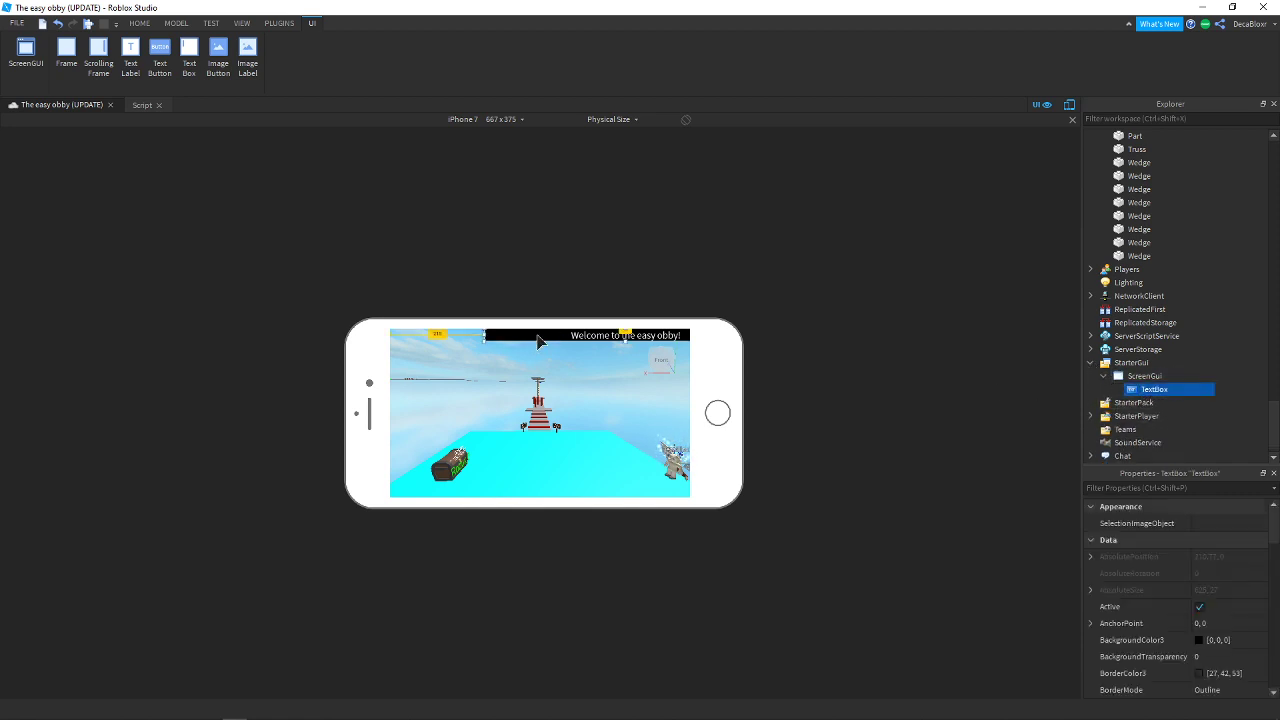
{"action": "left_click_drag", "start_coordinate": [538, 342], "coordinate": [457, 341]}
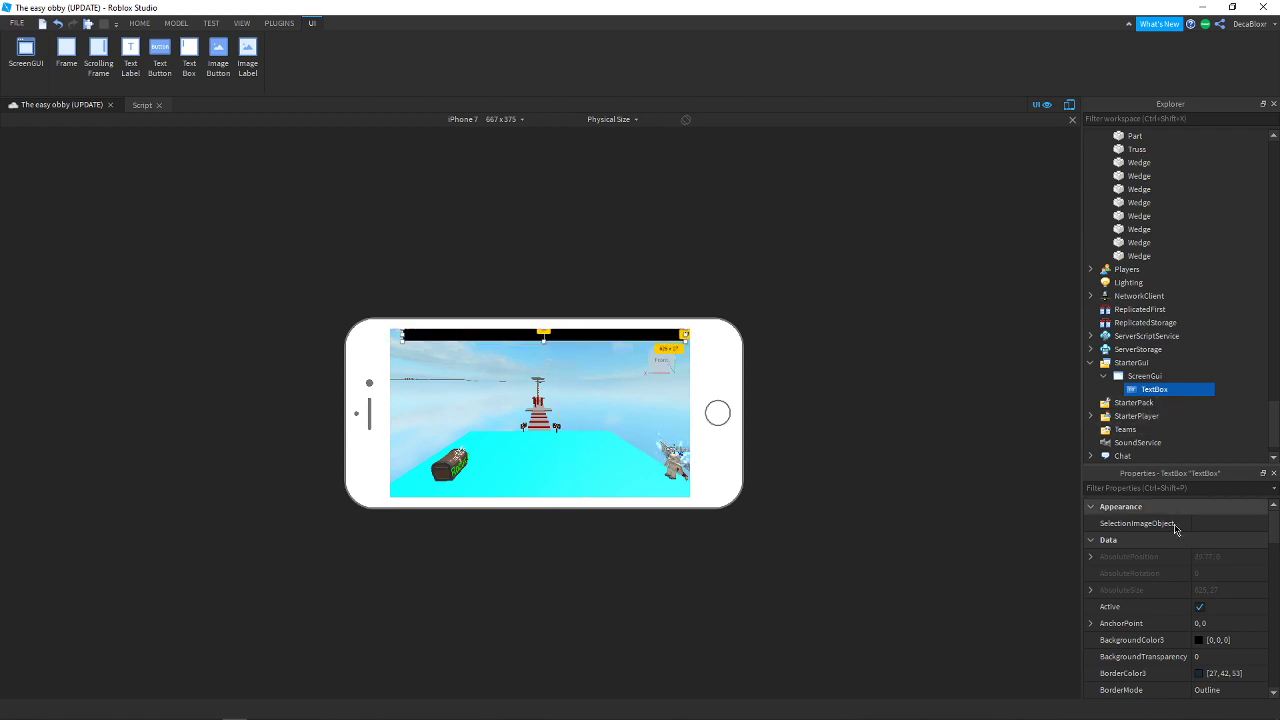
{"action": "type", "text": "W"}
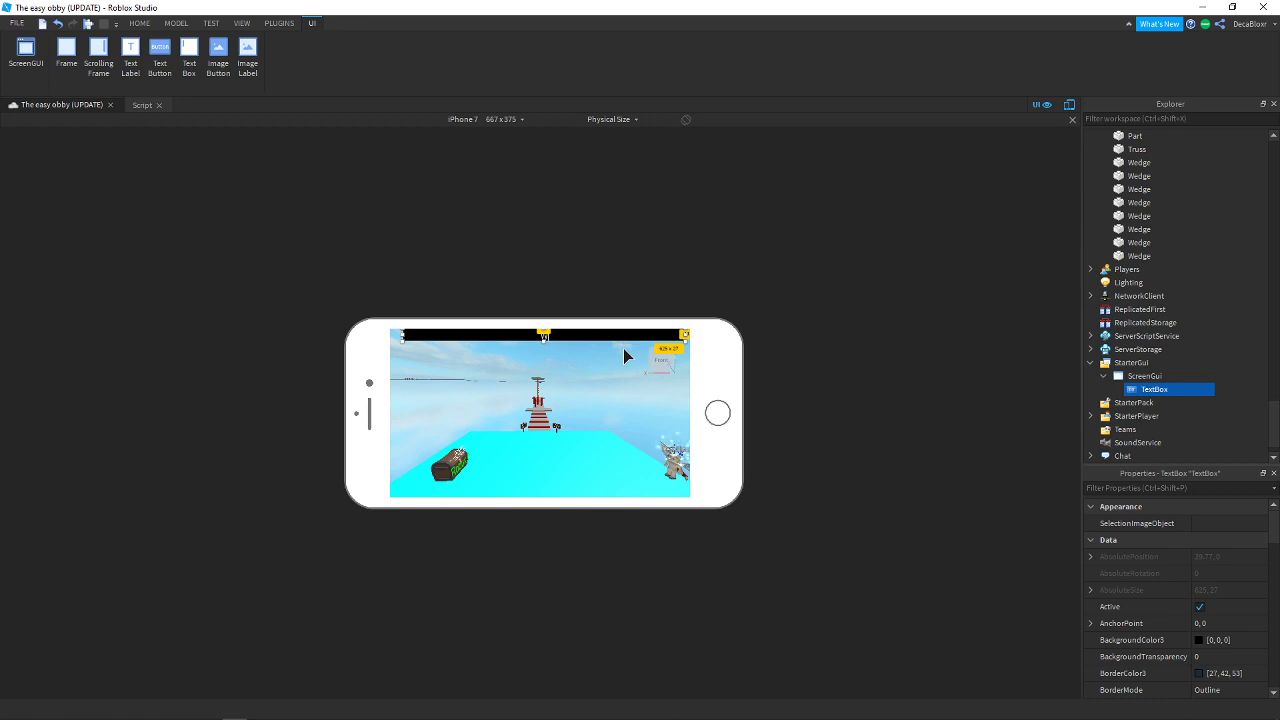
{"action": "type", "text": "elcome to the easy obby!"}
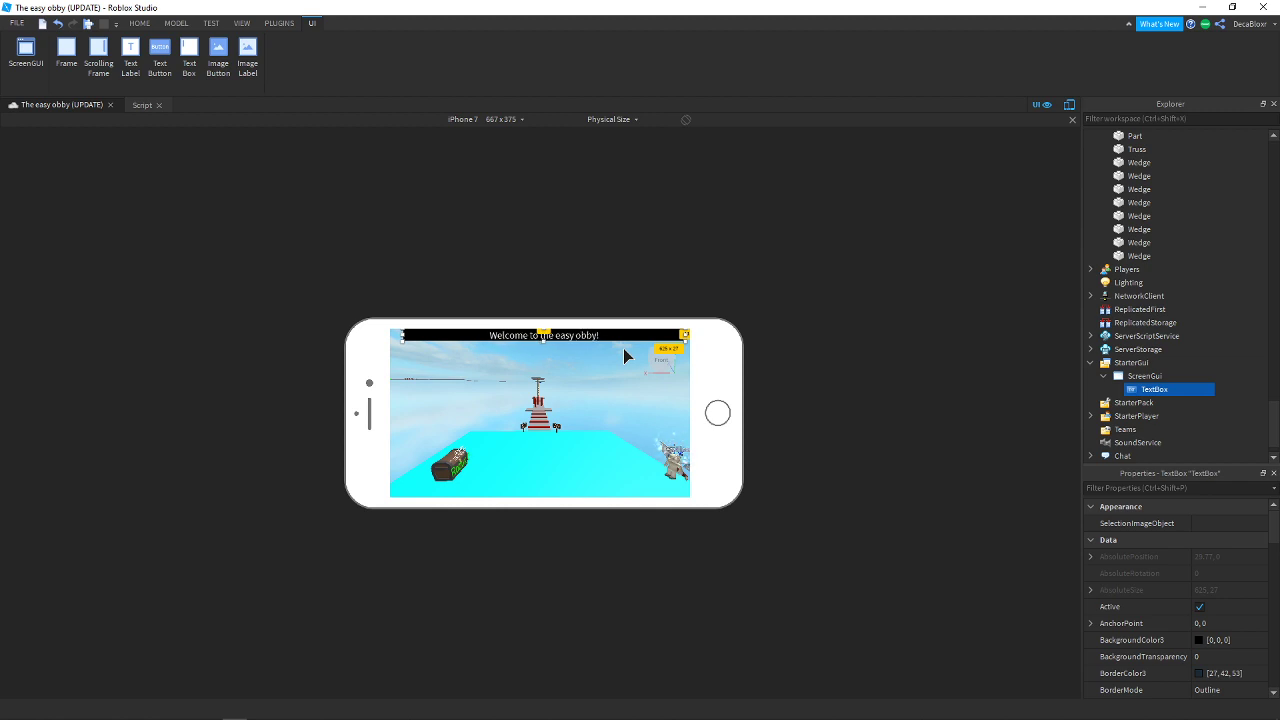
Duplicate the welcome text box and place the copy directly beneath the original, shifted slightly left
{"action": "right_click", "coordinate": [623, 348]}
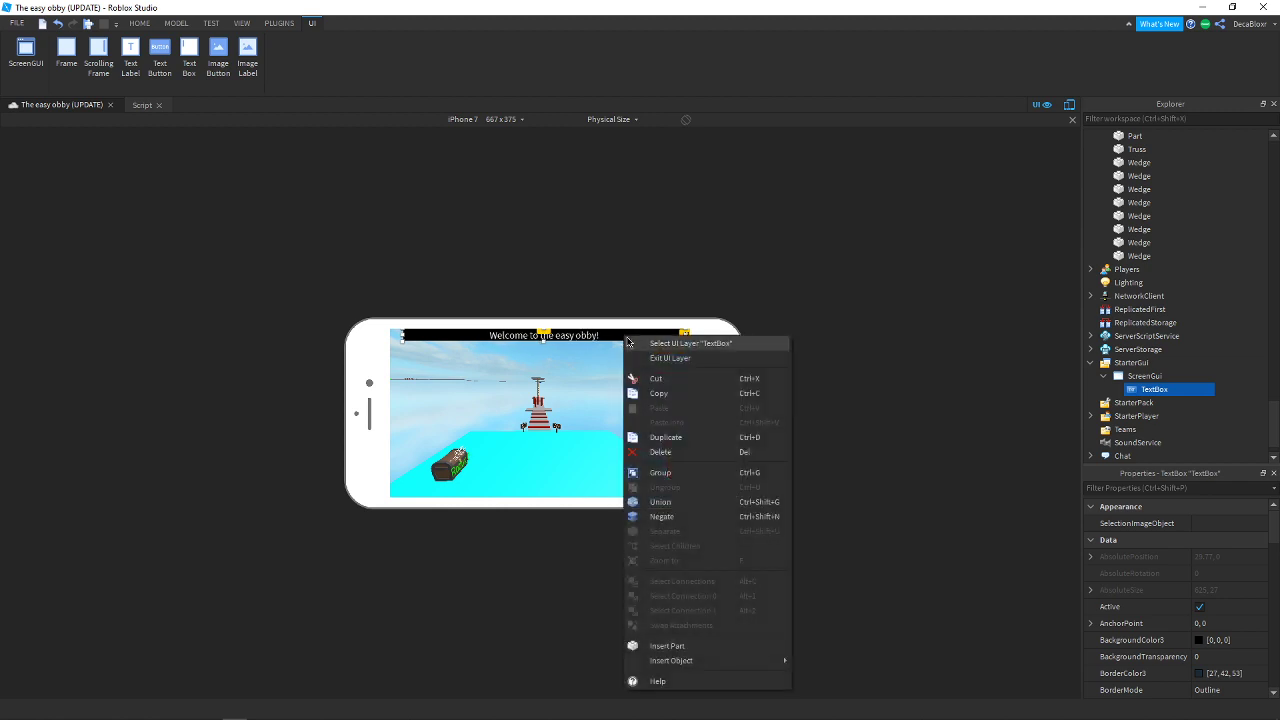
{"action": "left_click", "coordinate": [680, 437]}
{"action": "left_click_drag", "start_coordinate": [643, 337], "coordinate": [644, 348]}
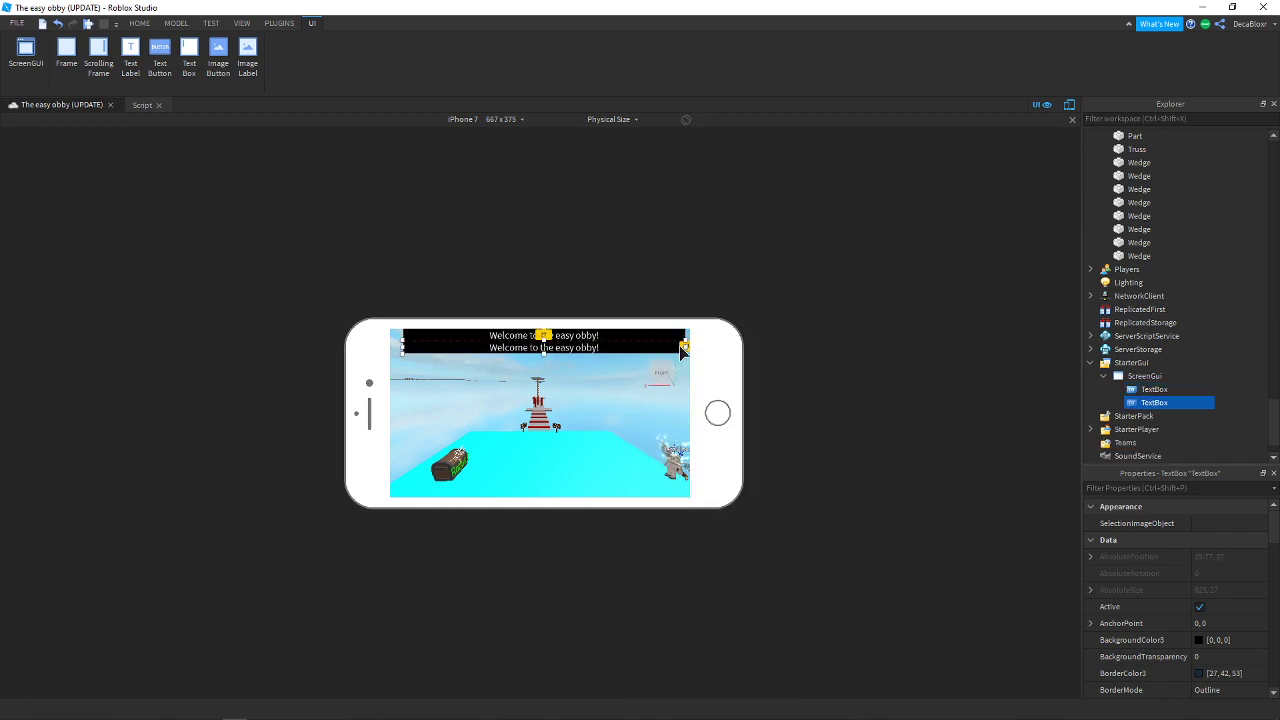
{"action": "left_click_drag", "start_coordinate": [544, 347], "coordinate": [523, 347]}
{"action": "left_click_drag", "start_coordinate": [443, 345], "coordinate": [459, 346]}
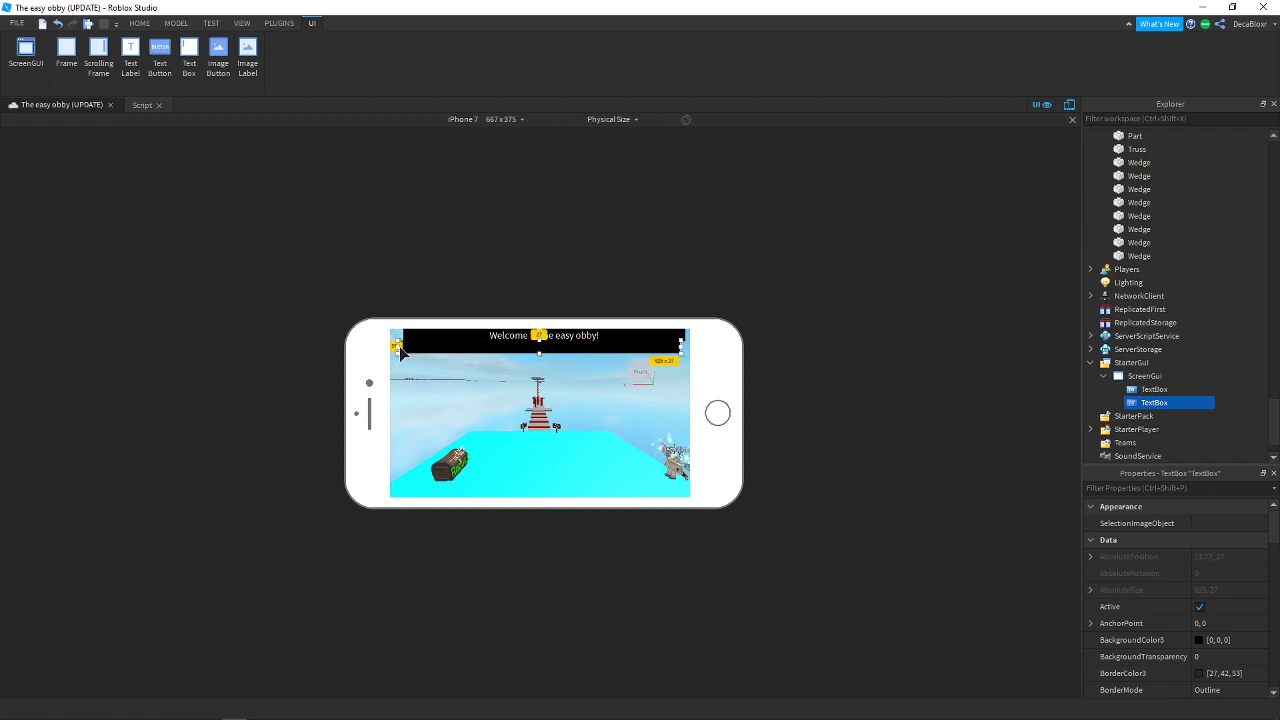
{"action": "left_click", "coordinate": [425, 354]}
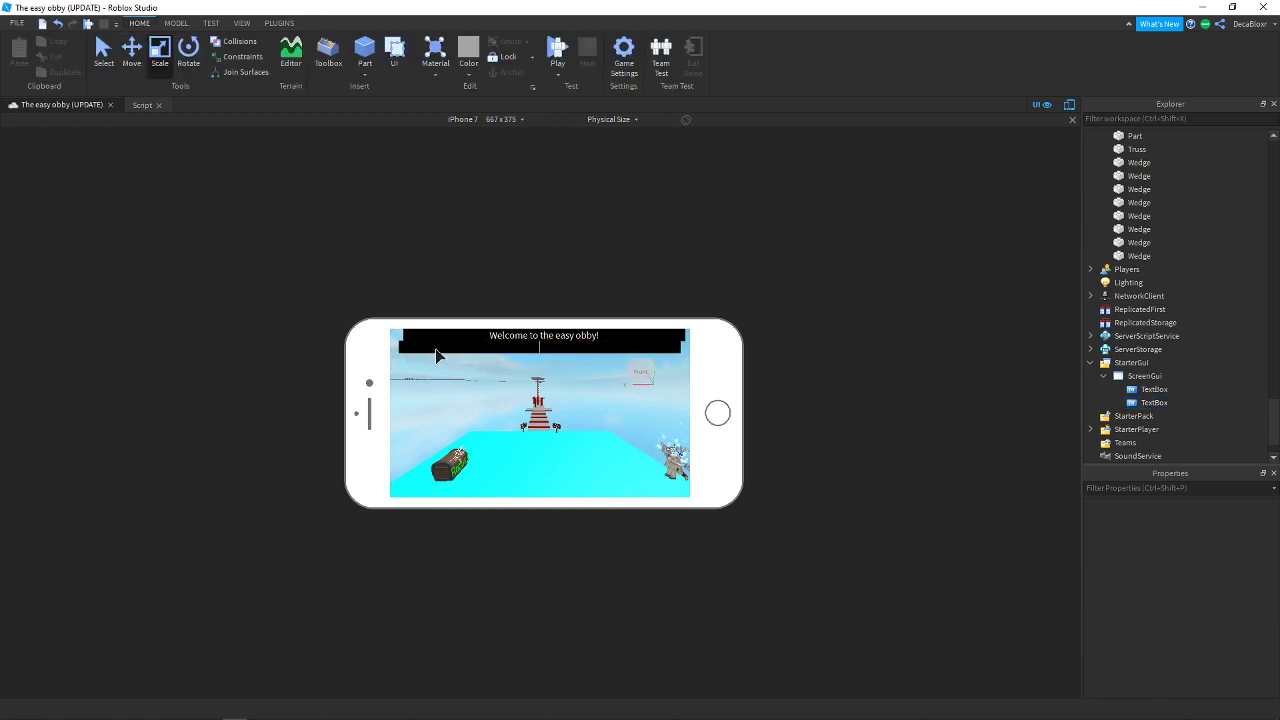
Narrow the copied text box from both ends to about 182 x 27 and set its text to "Subscribe to Delta on YT"
{"action": "left_click", "coordinate": [1155, 402]}
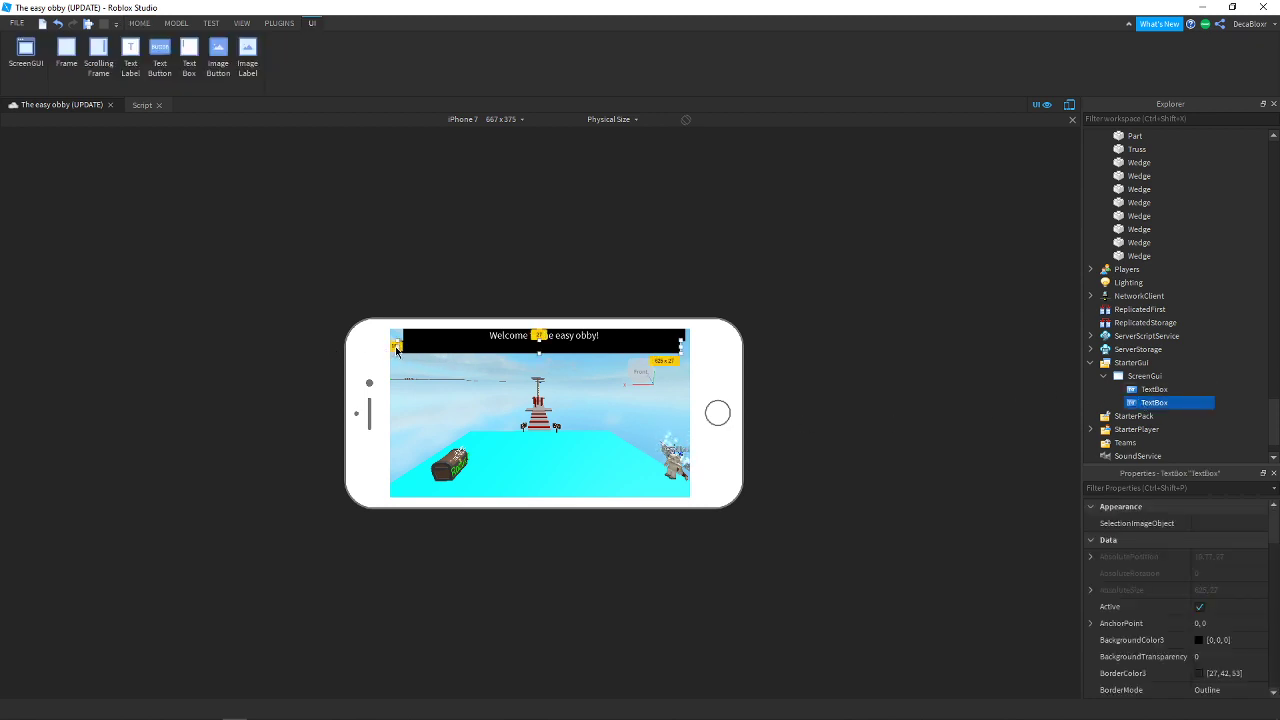
{"action": "left_click_drag", "start_coordinate": [397, 345], "coordinate": [501, 348]}
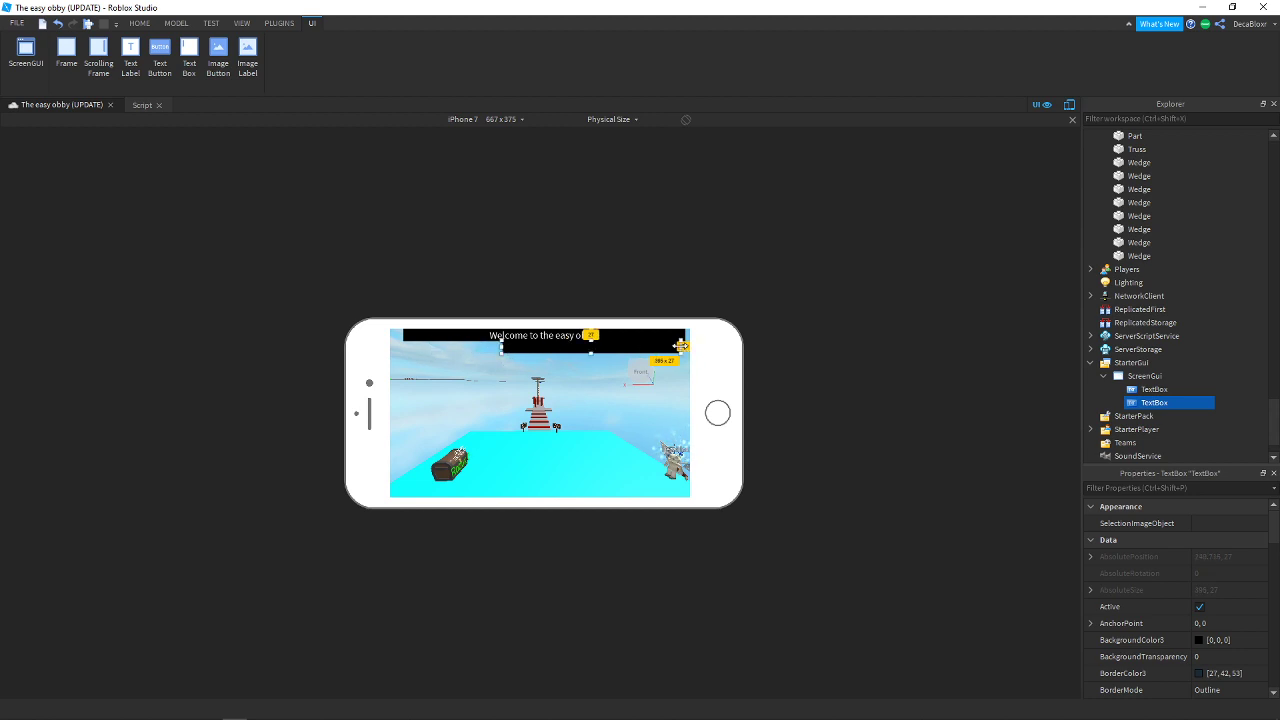
{"action": "left_click_drag", "start_coordinate": [680, 345], "coordinate": [586, 350]}
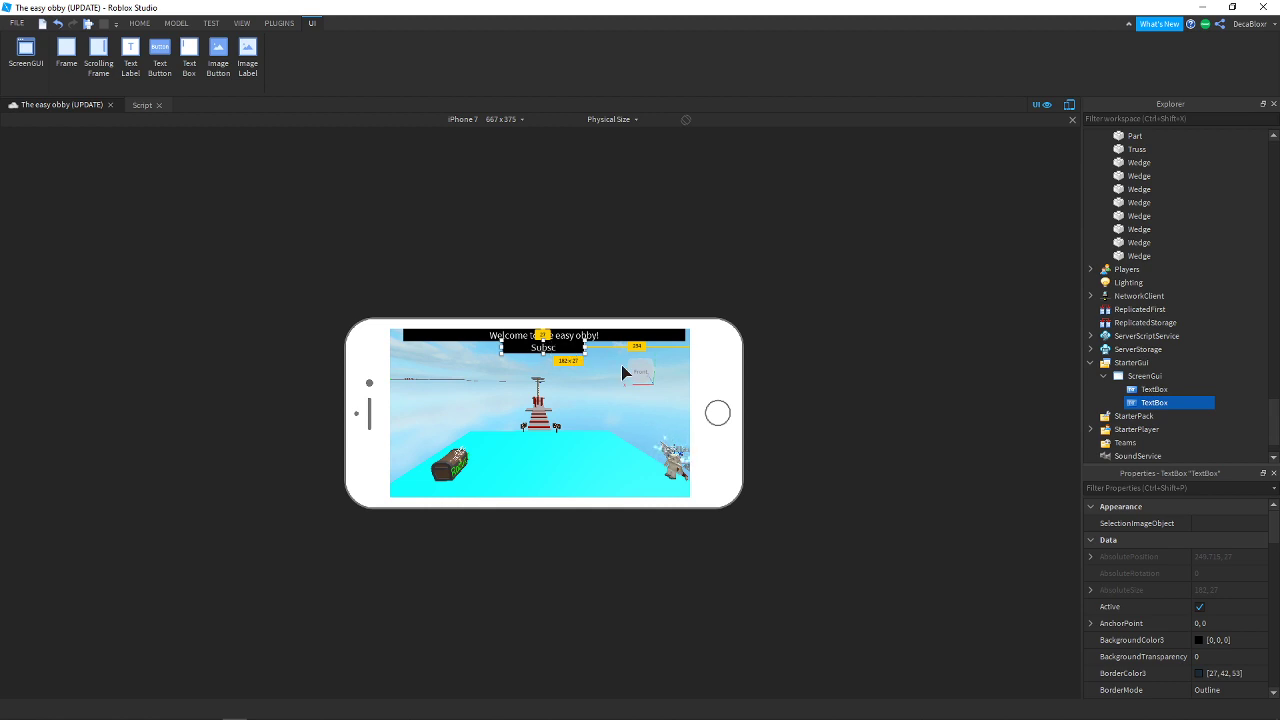
{"action": "type", "text": "be to Delta on YT"}
{"action": "left_click", "coordinate": [606, 370]}
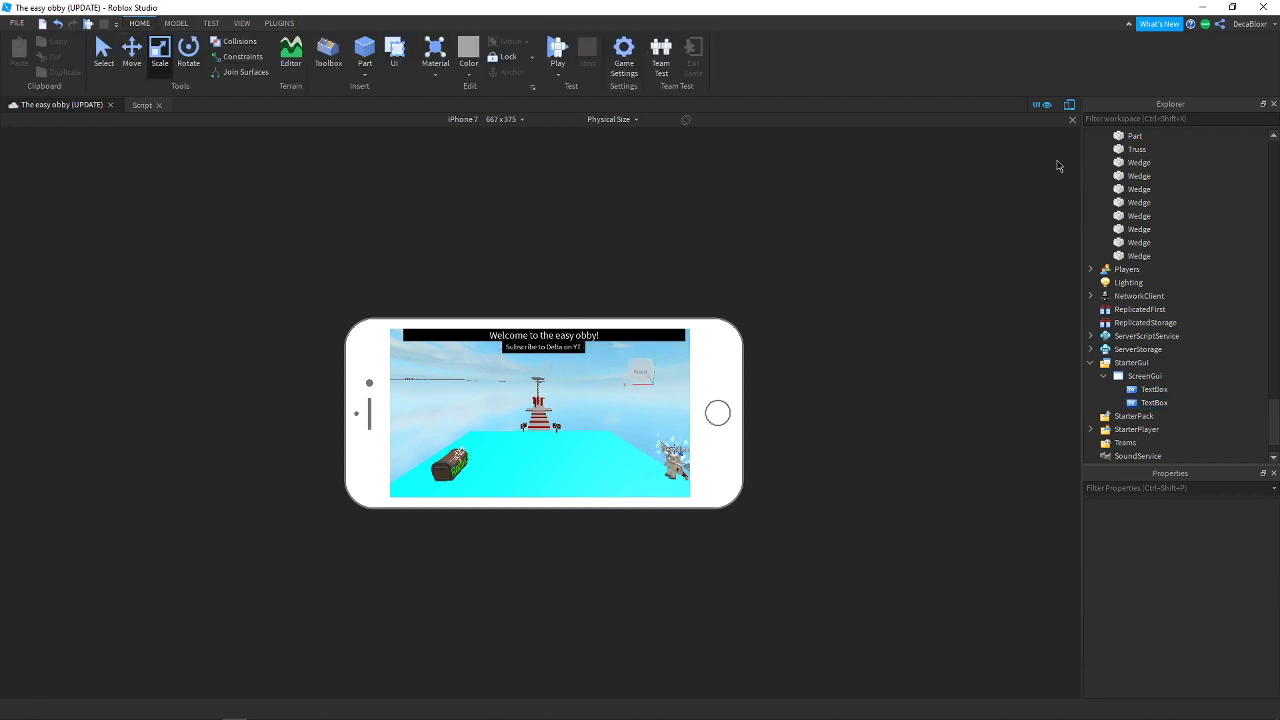
Leave the device preview and move the welcome text box right to about 378 px from the viewport's left edge
{"action": "left_click", "coordinate": [1070, 105]}
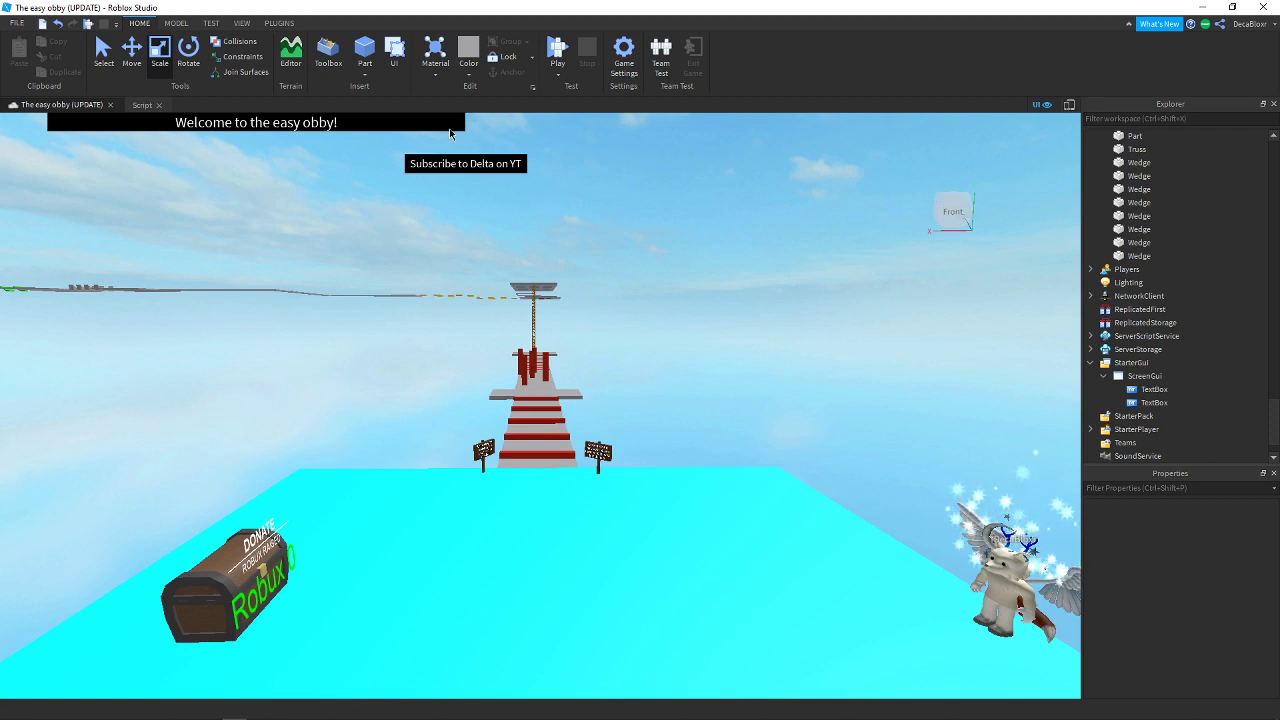
{"action": "left_click", "coordinate": [448, 126]}
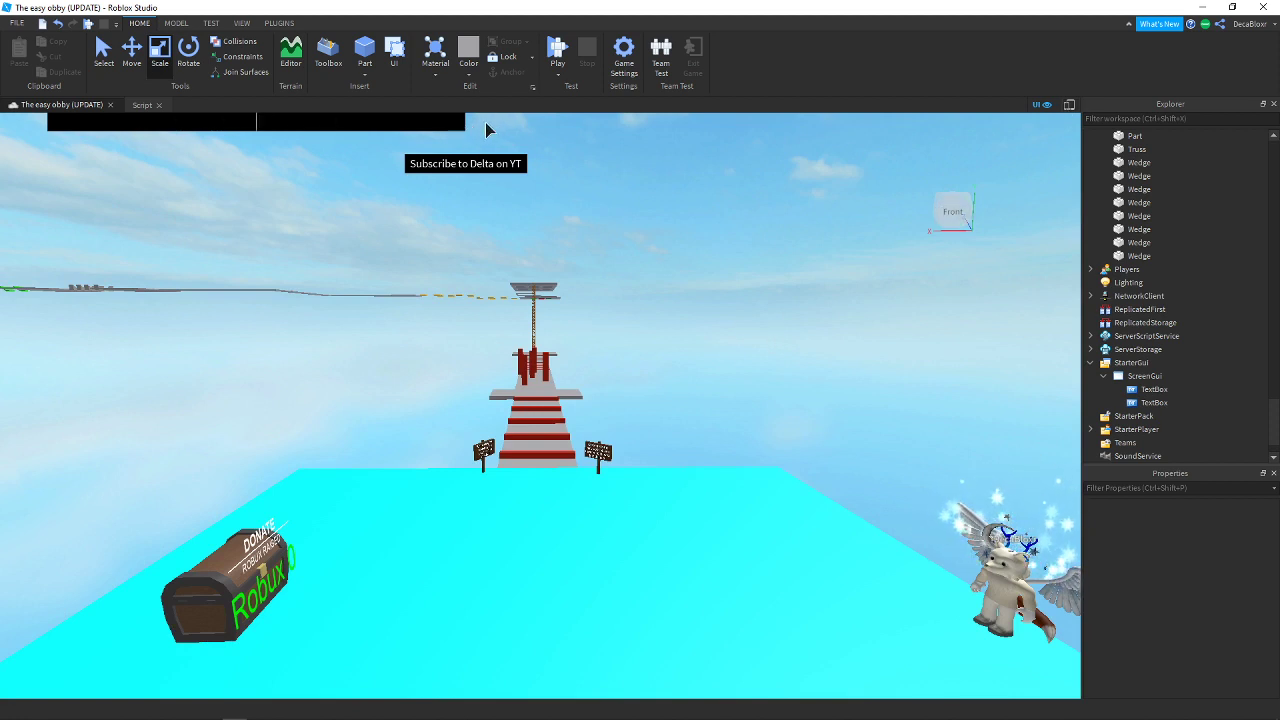
{"action": "left_click", "coordinate": [1154, 389]}
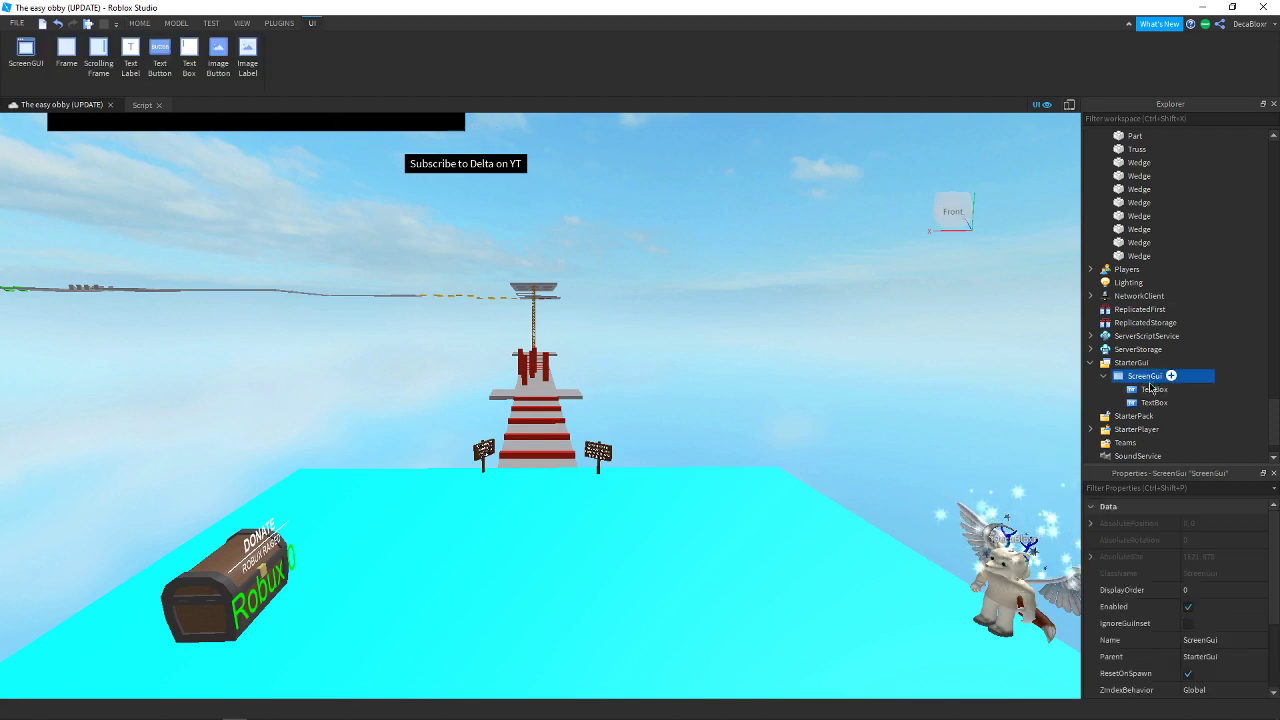
{"action": "left_click_drag", "start_coordinate": [395, 124], "coordinate": [600, 126]}
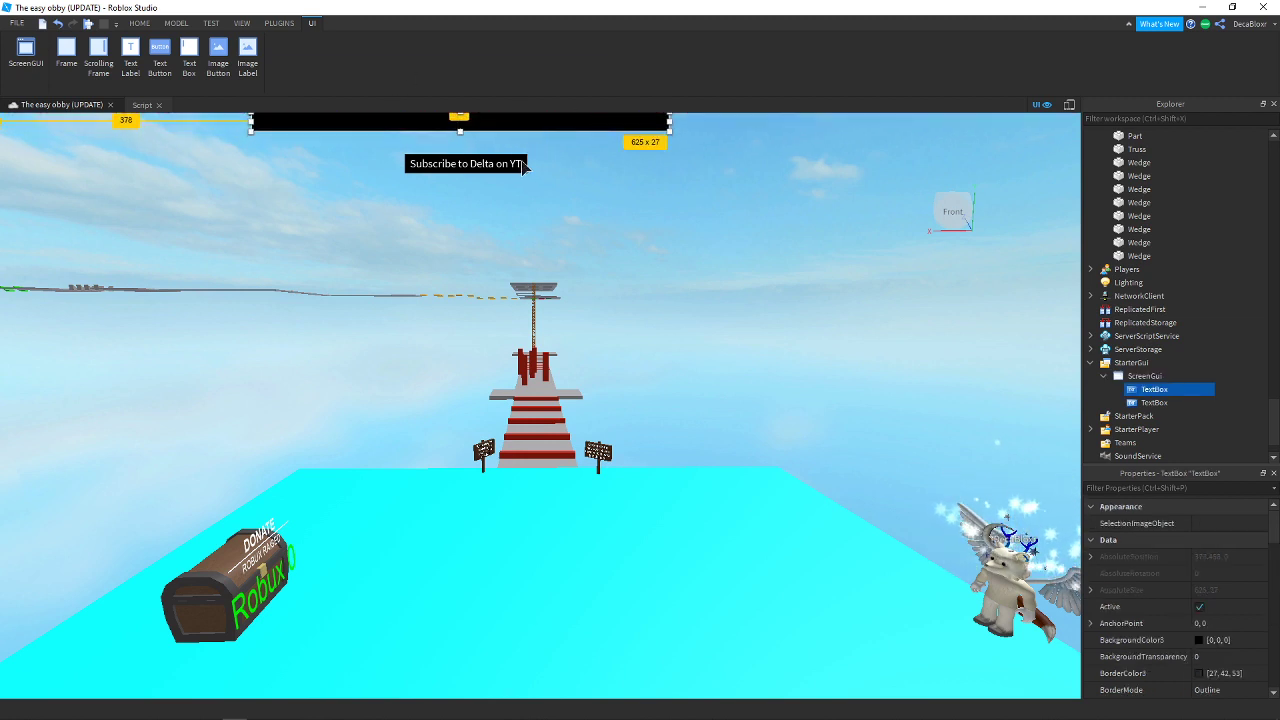
Move the subscribe text box up directly beneath the welcome banner and change its text to "Sub to Delta on YT!"
{"action": "left_click_drag", "start_coordinate": [527, 170], "coordinate": [513, 140]}
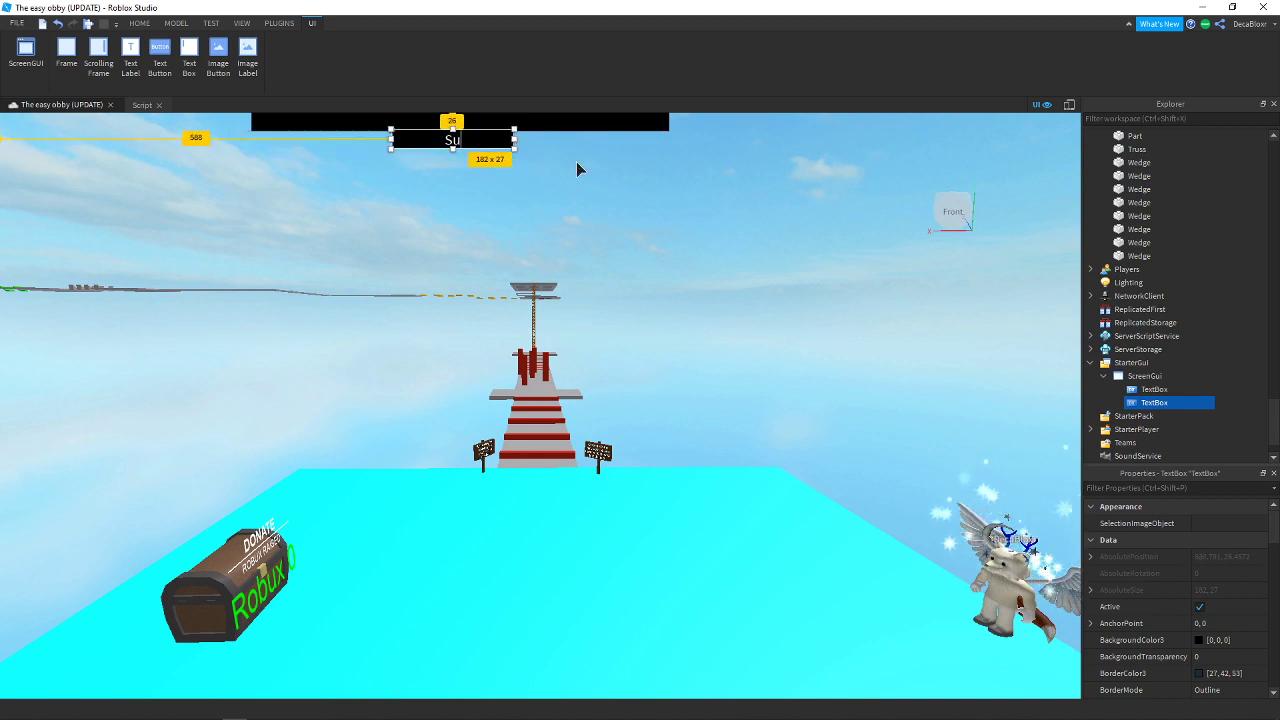
{"action": "type", "text": "b to"}
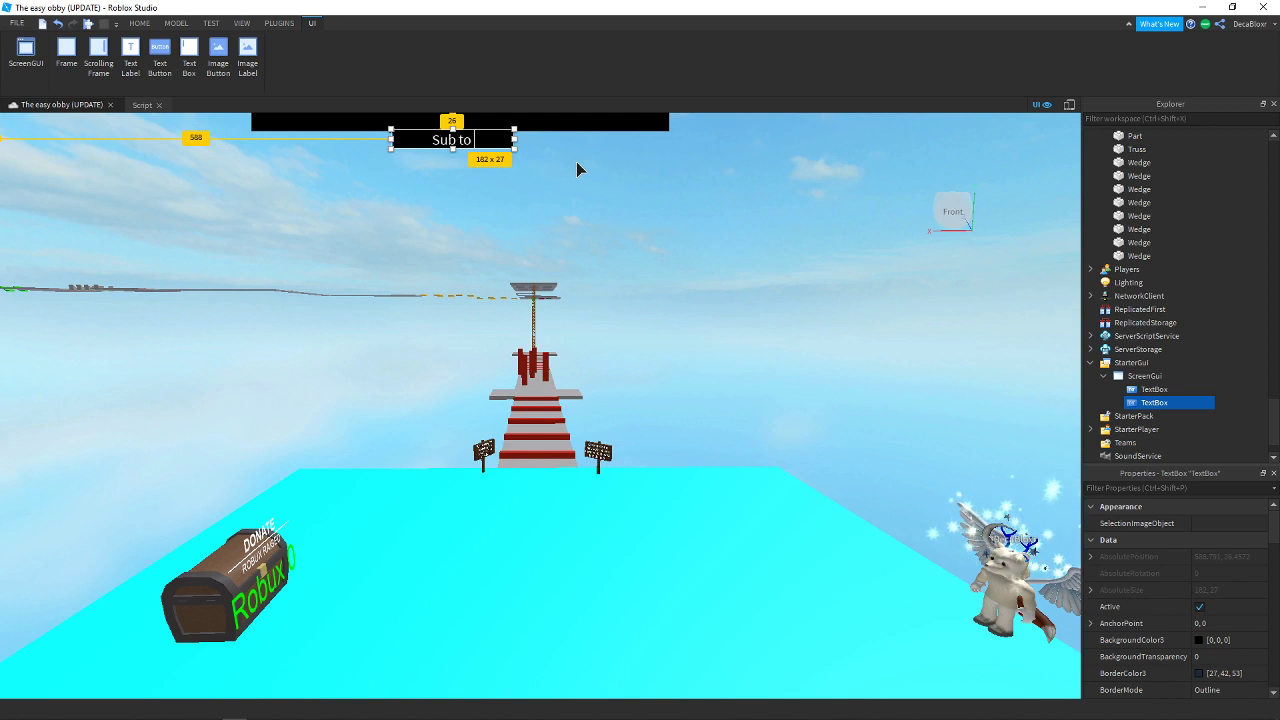
{"action": "type", "text": " DEca"}
{"action": "key", "text": "BackSpace"}
{"action": "key", "text": "BackSpace"}
{"action": "key", "text": "BackSpace"}
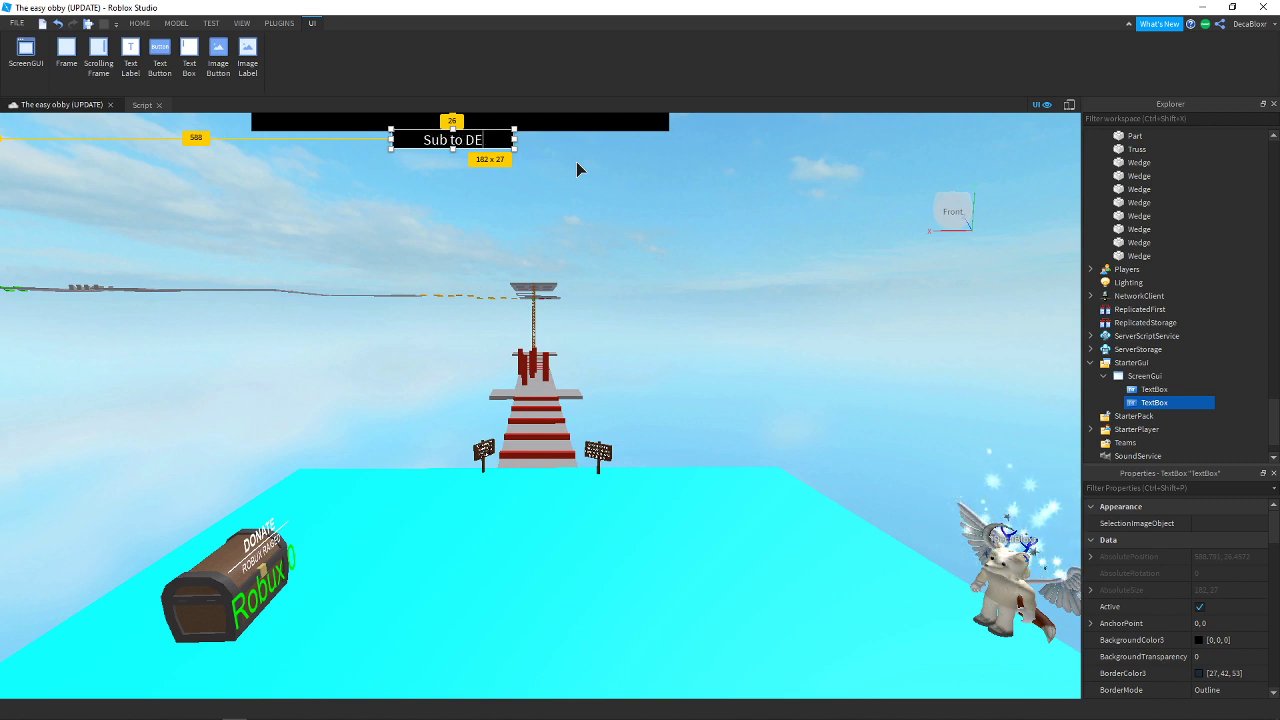
{"action": "type", "text": "elta"}
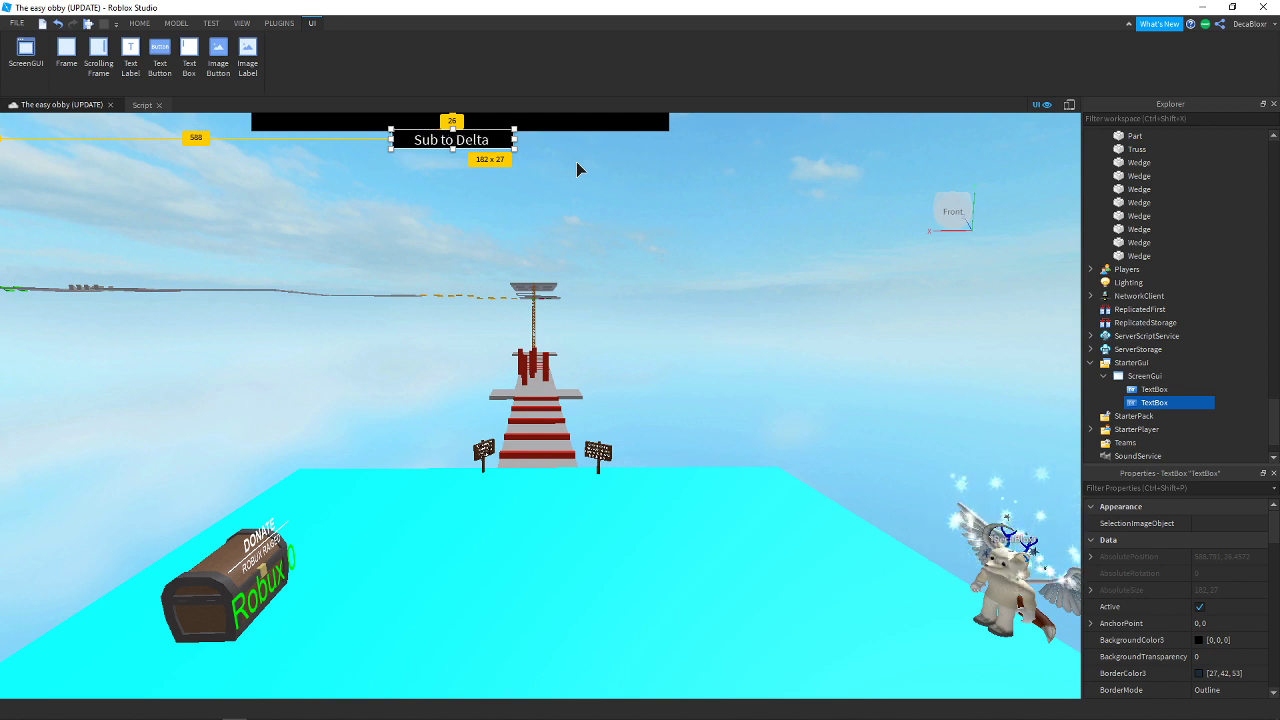
{"action": "type", "text": " on"}
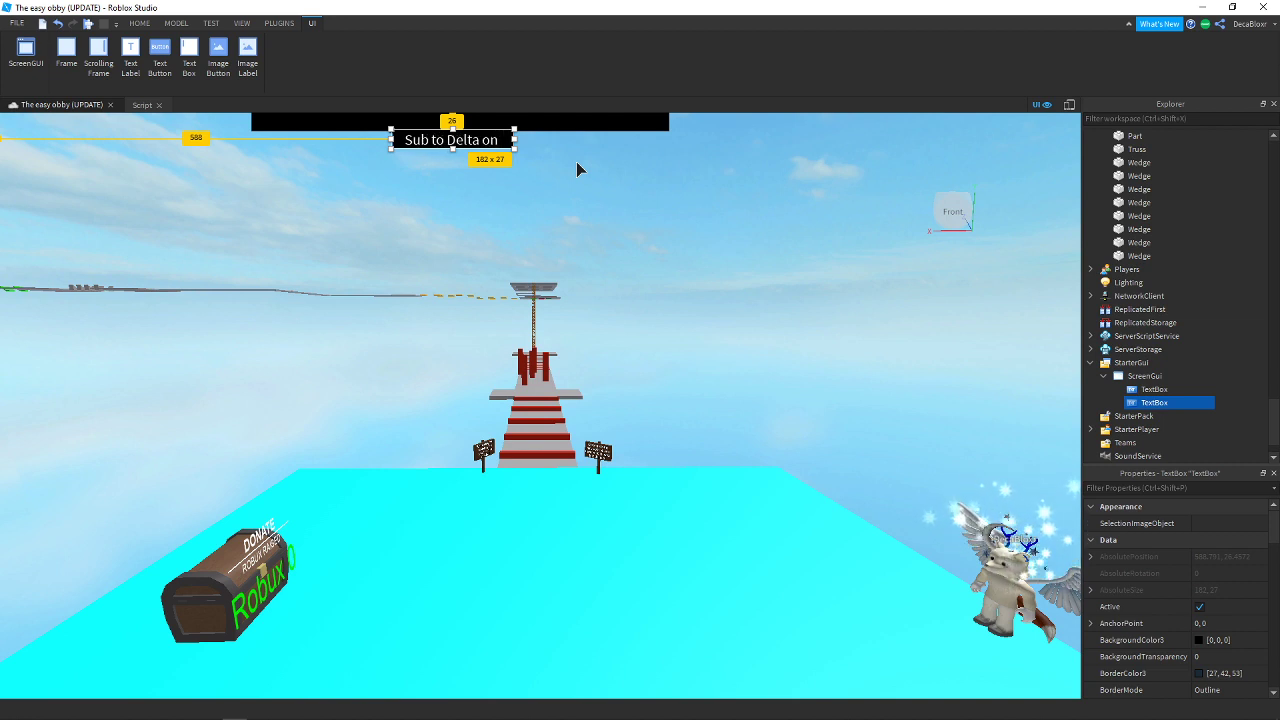
{"action": "type", "text": " YT!"}
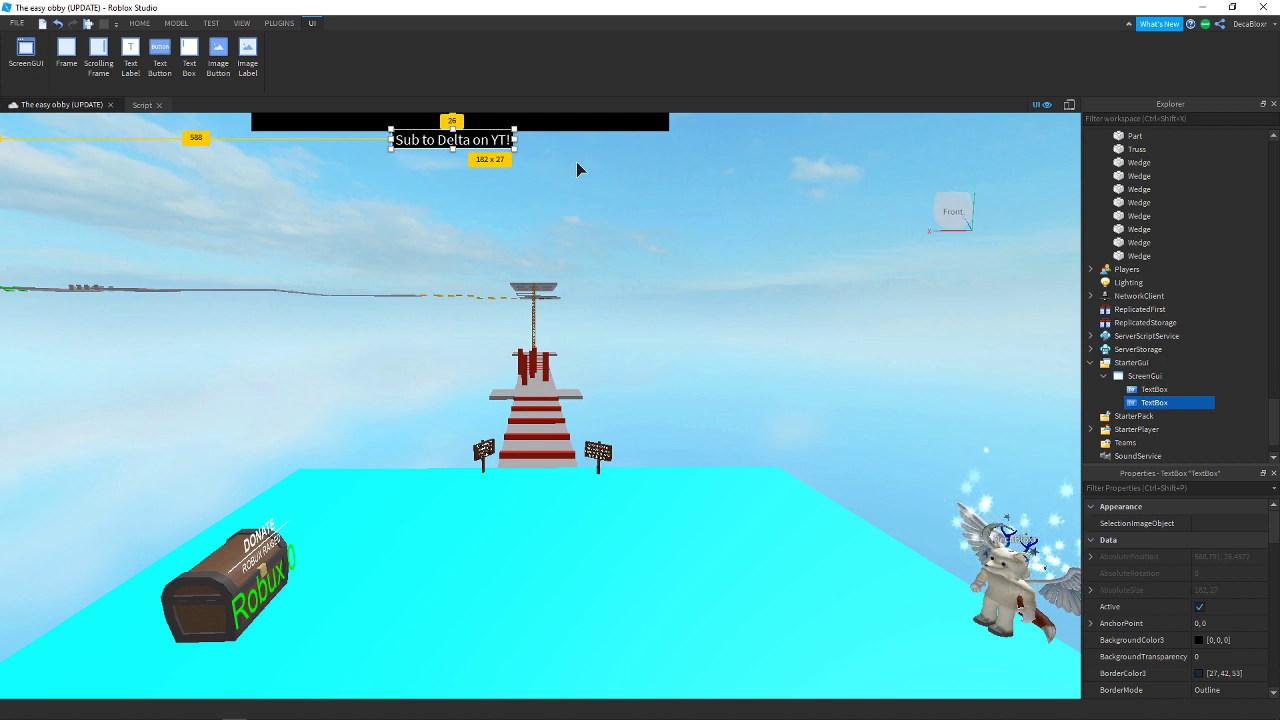
Restore the welcome banner's text as "Welcome to the easy obby!" and deselect it
{"action": "left_click", "coordinate": [581, 122]}
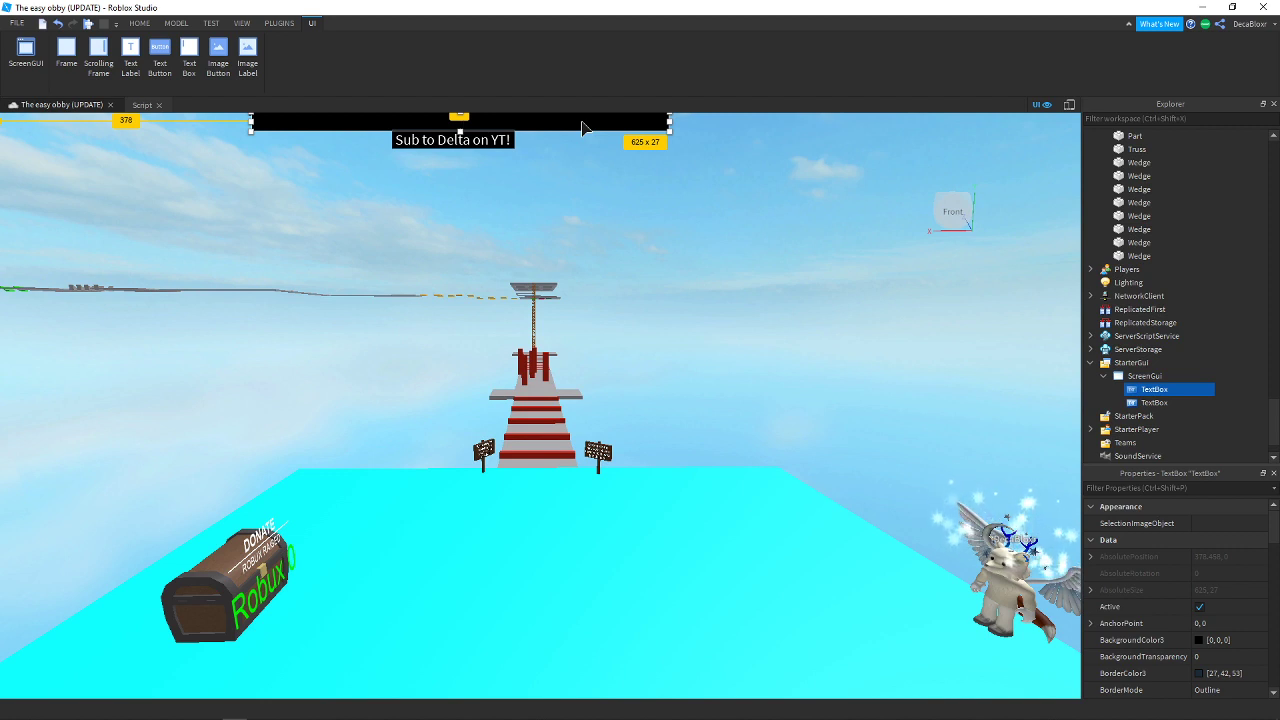
{"action": "type", "text": "Welc"}
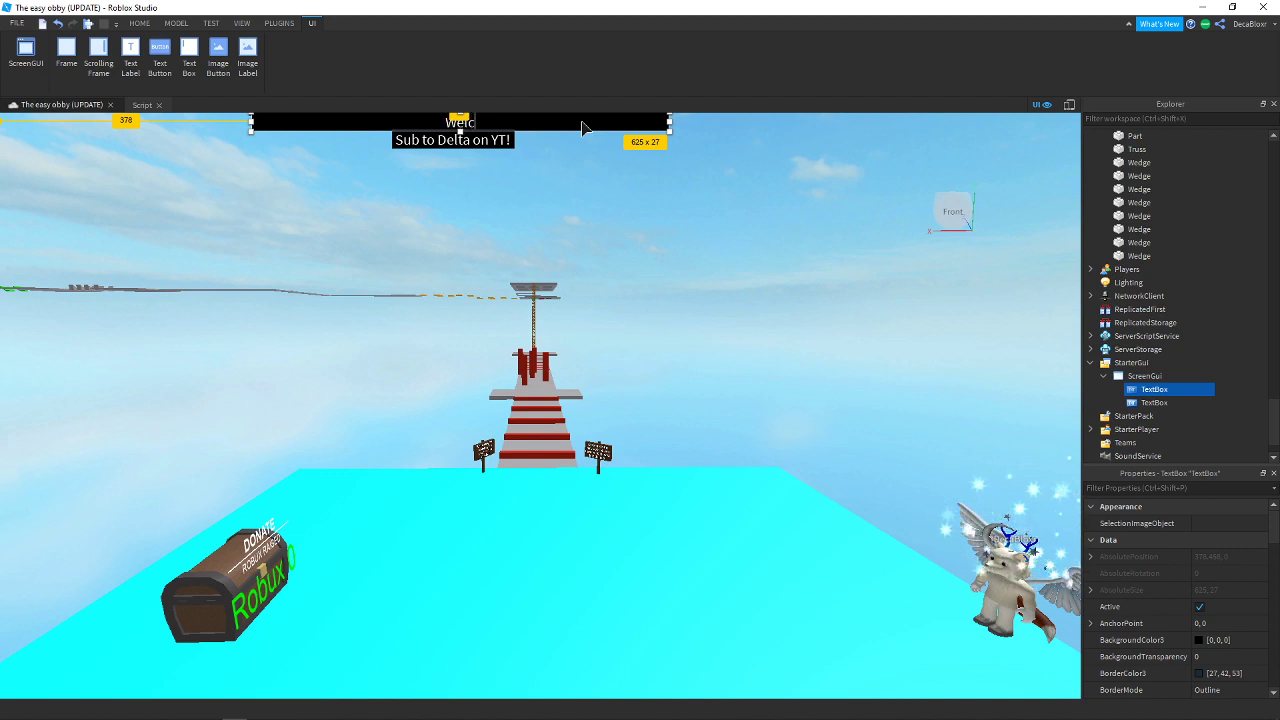
{"action": "type", "text": "ome to the"}
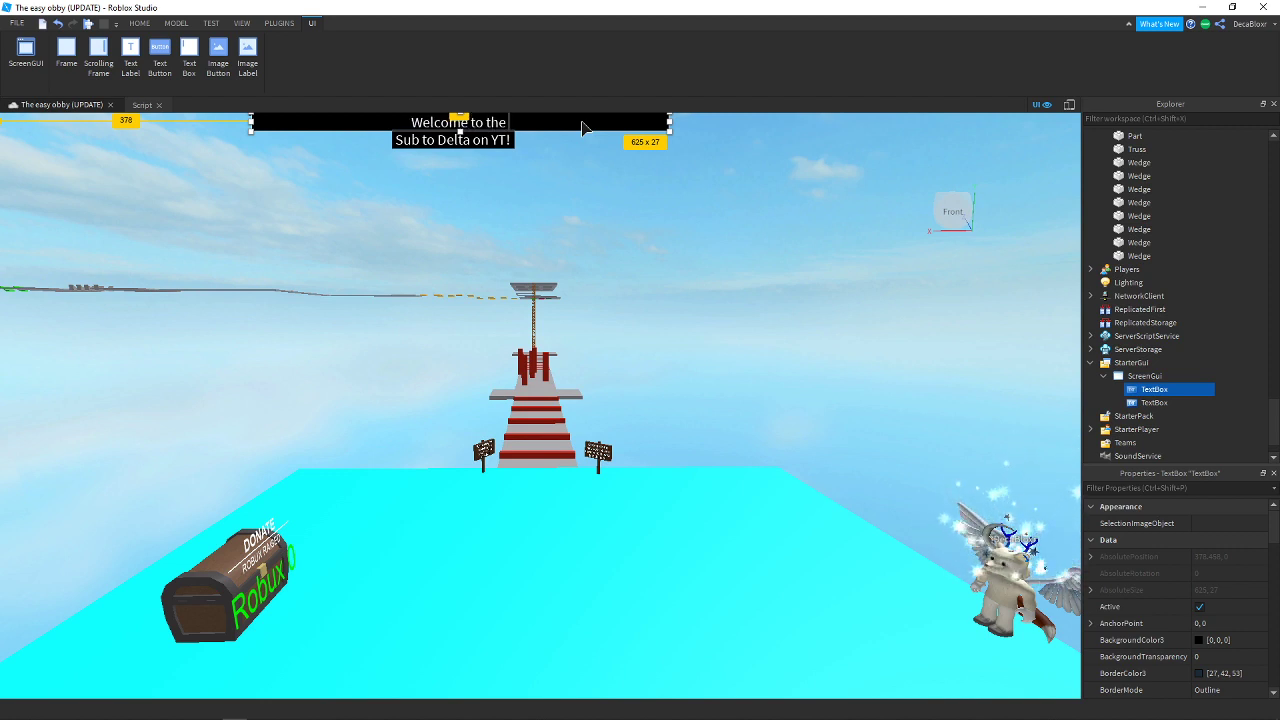
{"action": "type", "text": " easy obb"}
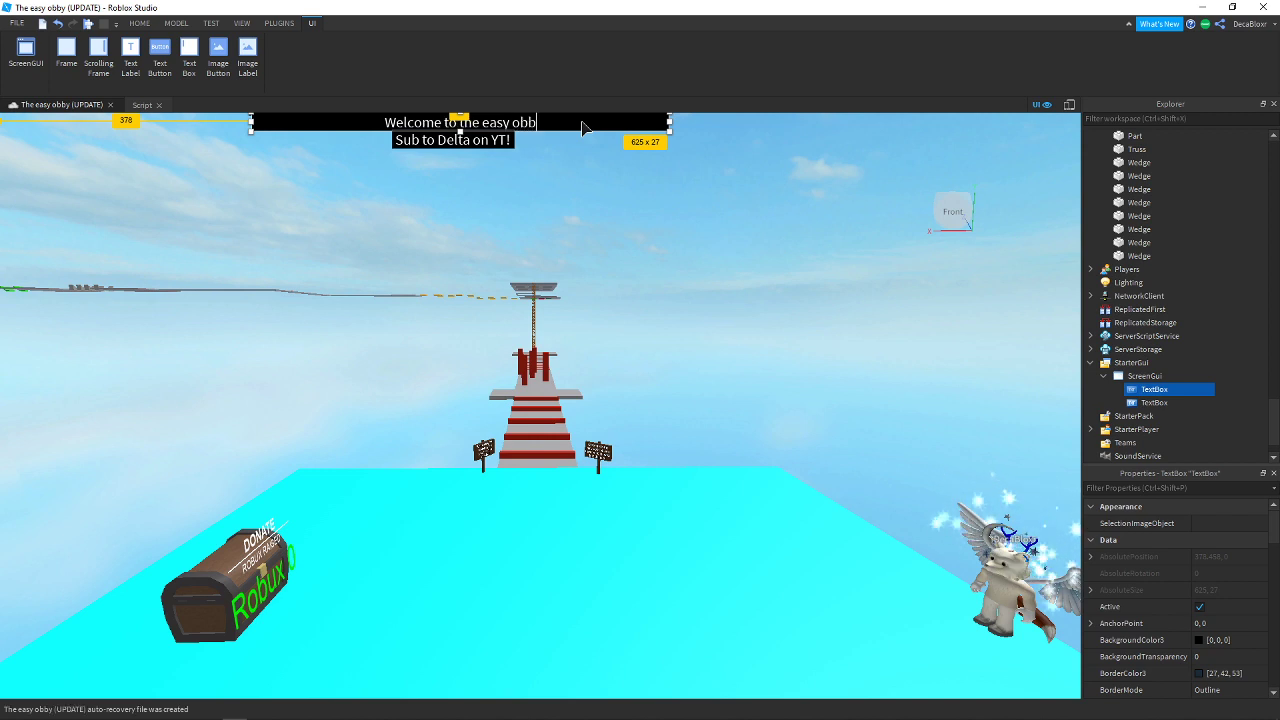
{"action": "type", "text": "y!"}
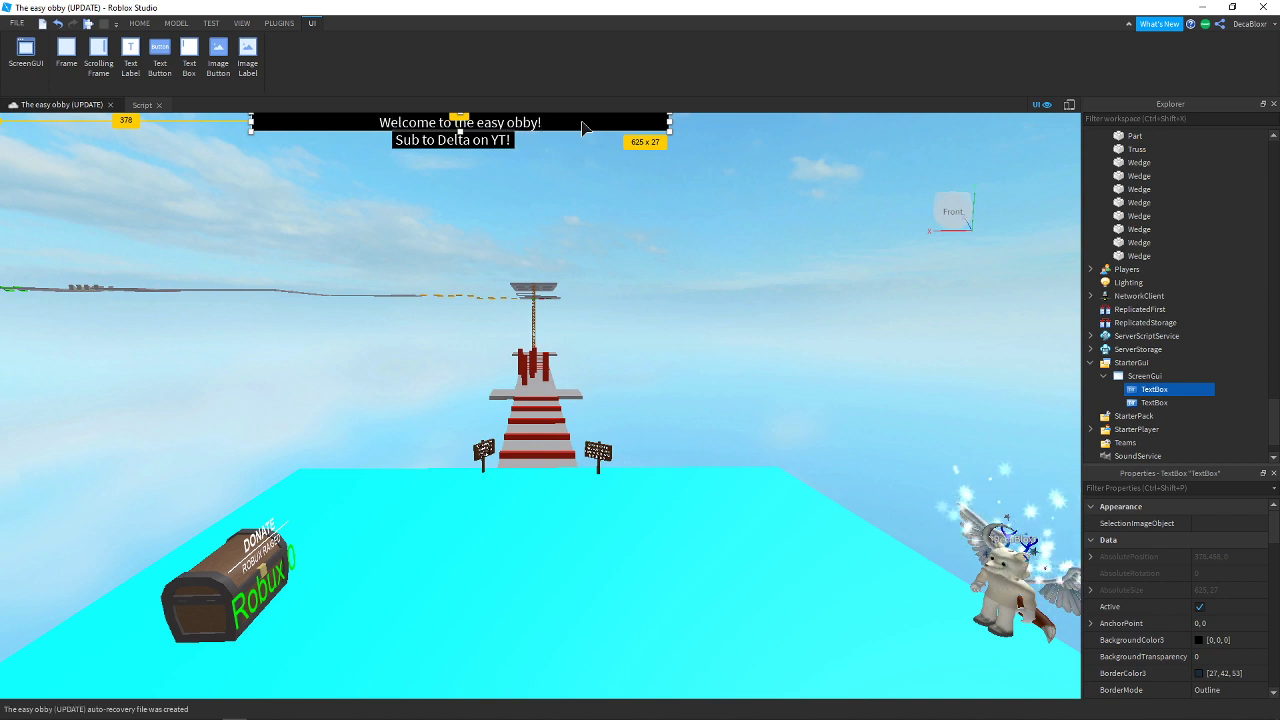
{"action": "left_click", "coordinate": [714, 229]}
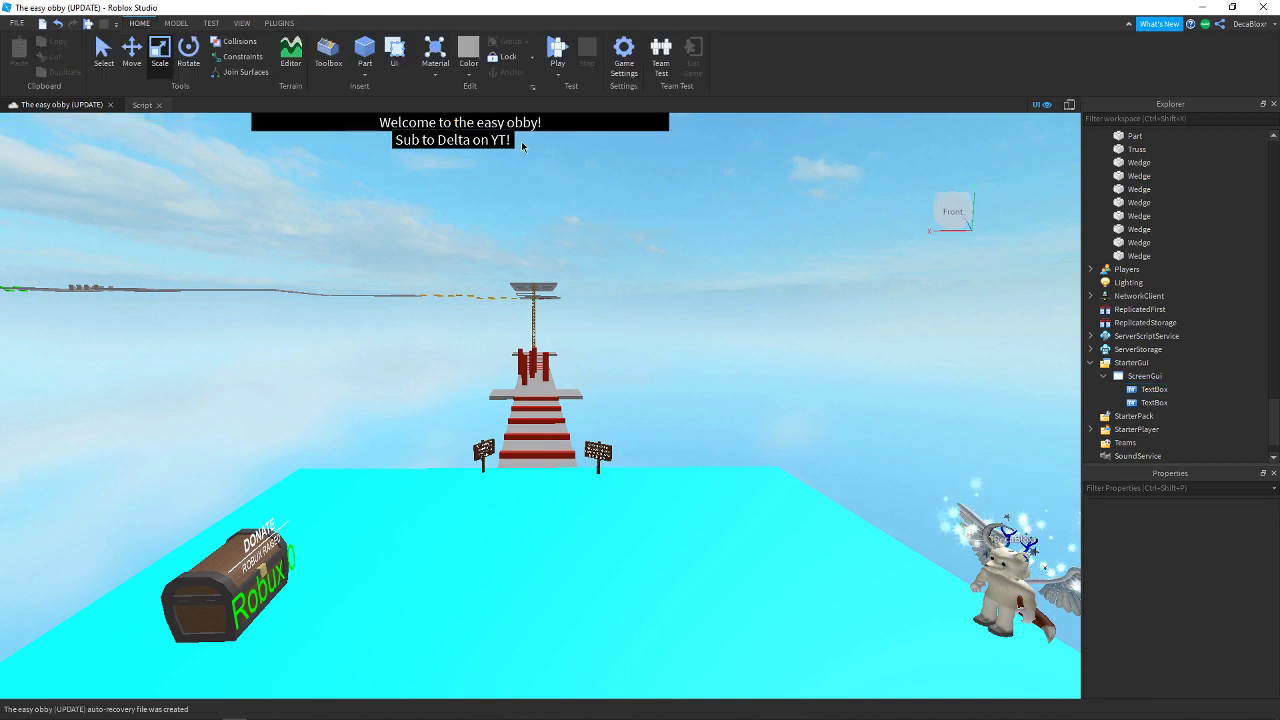
Change the subscribe text box's text to "Subscribe and leave a like!" and enlarge the box to about 690 x 497
{"action": "left_click", "coordinate": [1160, 402]}
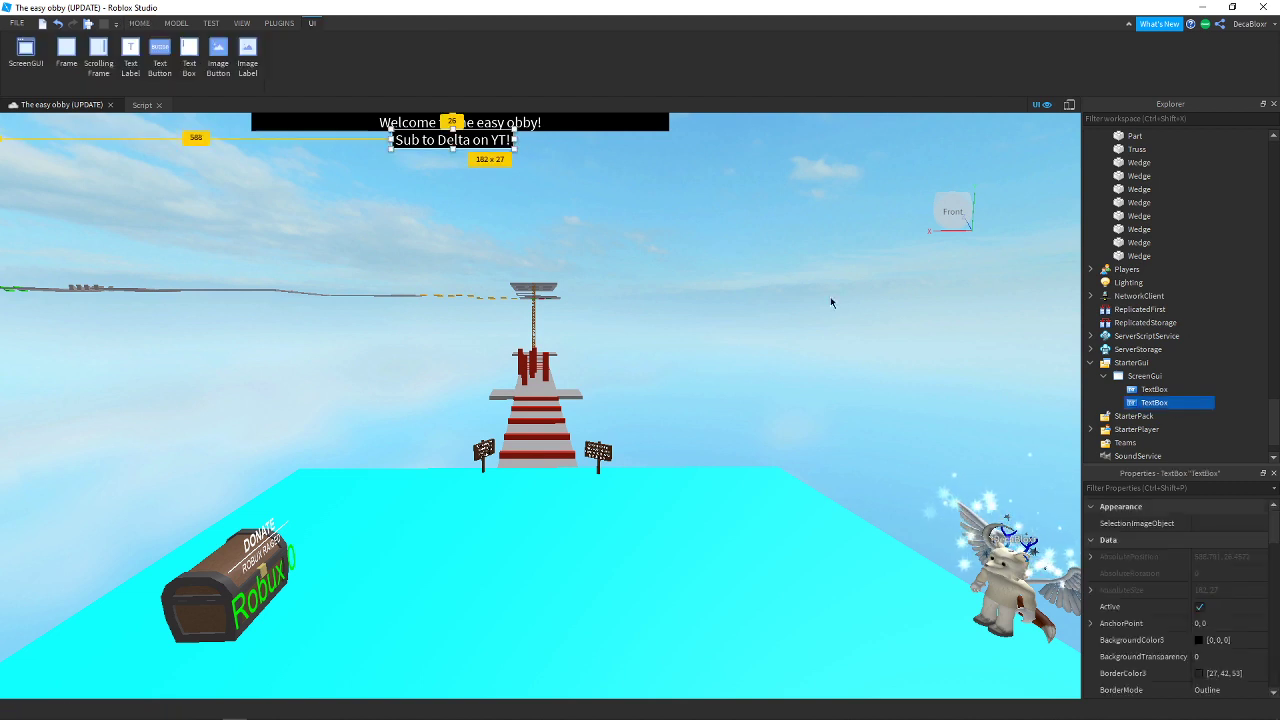
{"action": "double_click", "coordinate": [512, 142]}
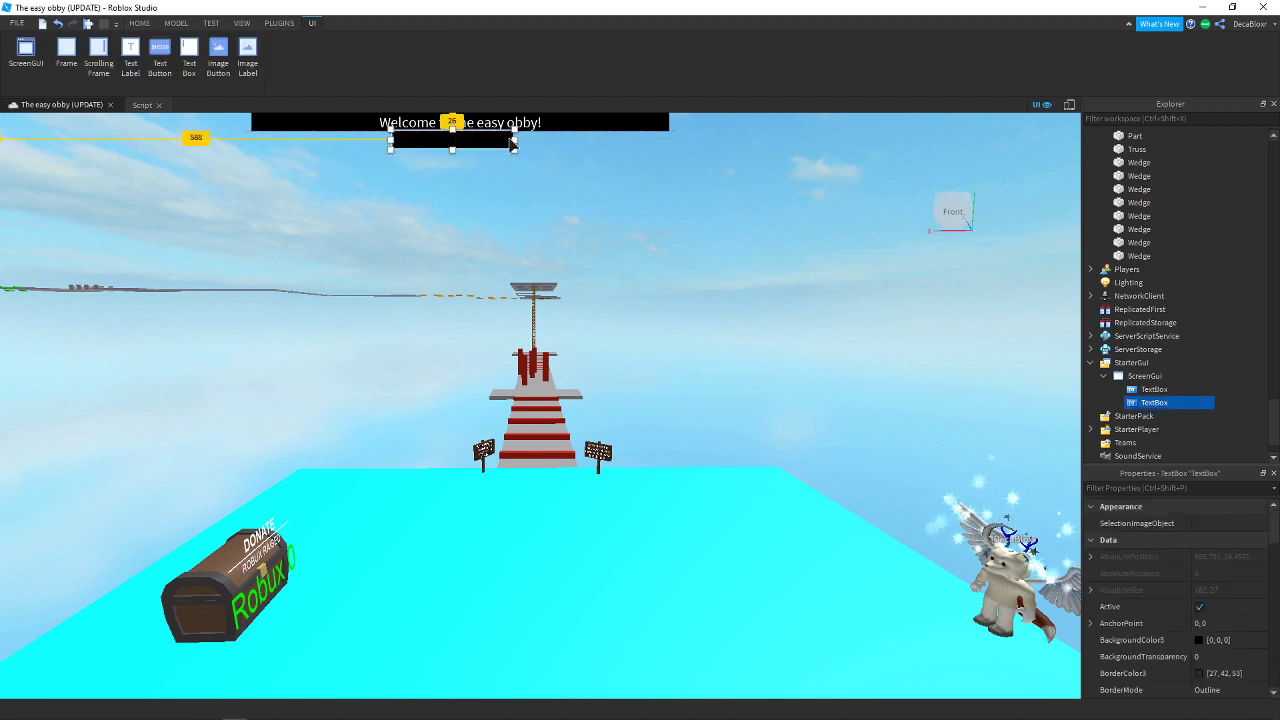
{"action": "left_click_drag", "start_coordinate": [510, 142], "coordinate": [518, 142]}
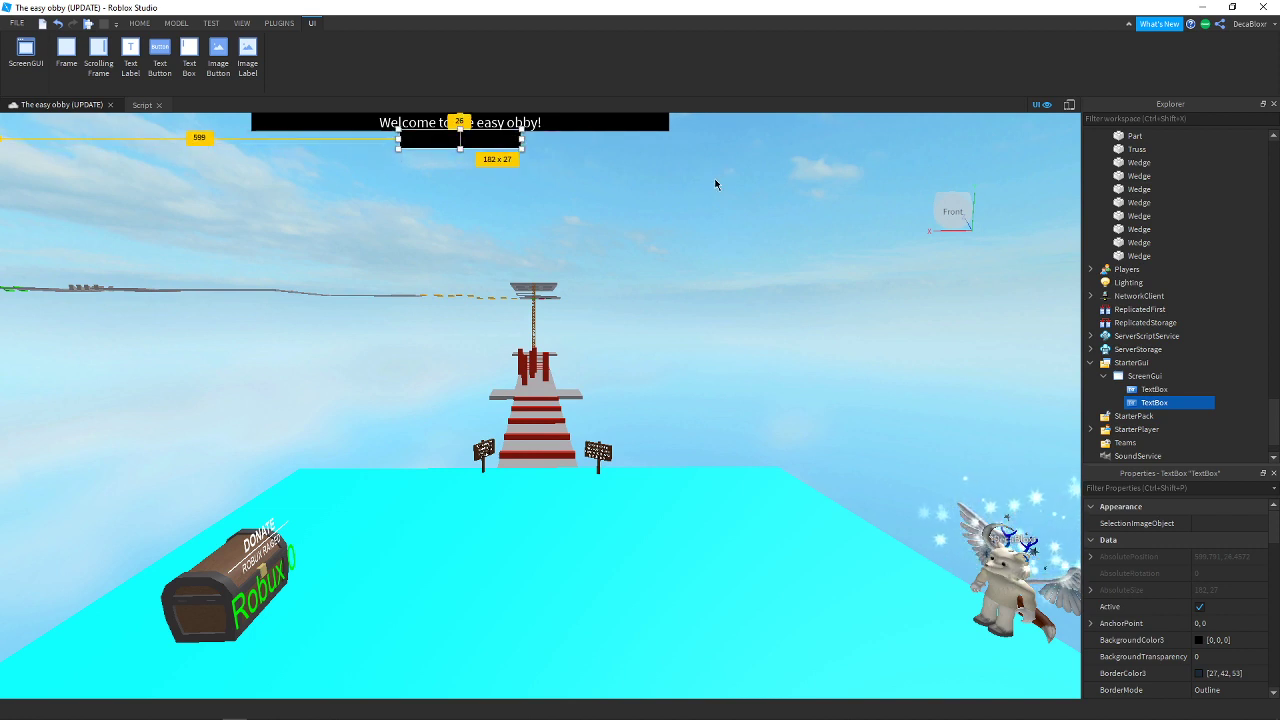
{"action": "type", "text": "Subscribe t"}
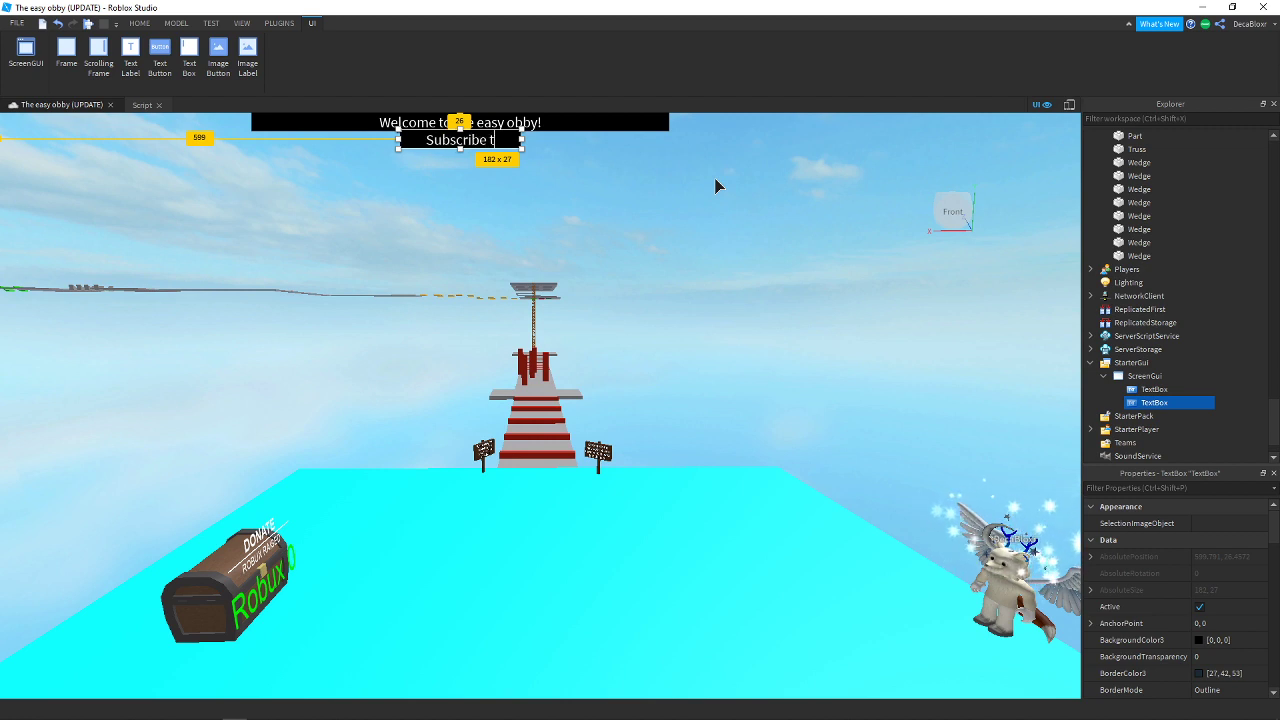
{"action": "key", "text": "BackSpace"}
{"action": "type", "text": "and leav"}
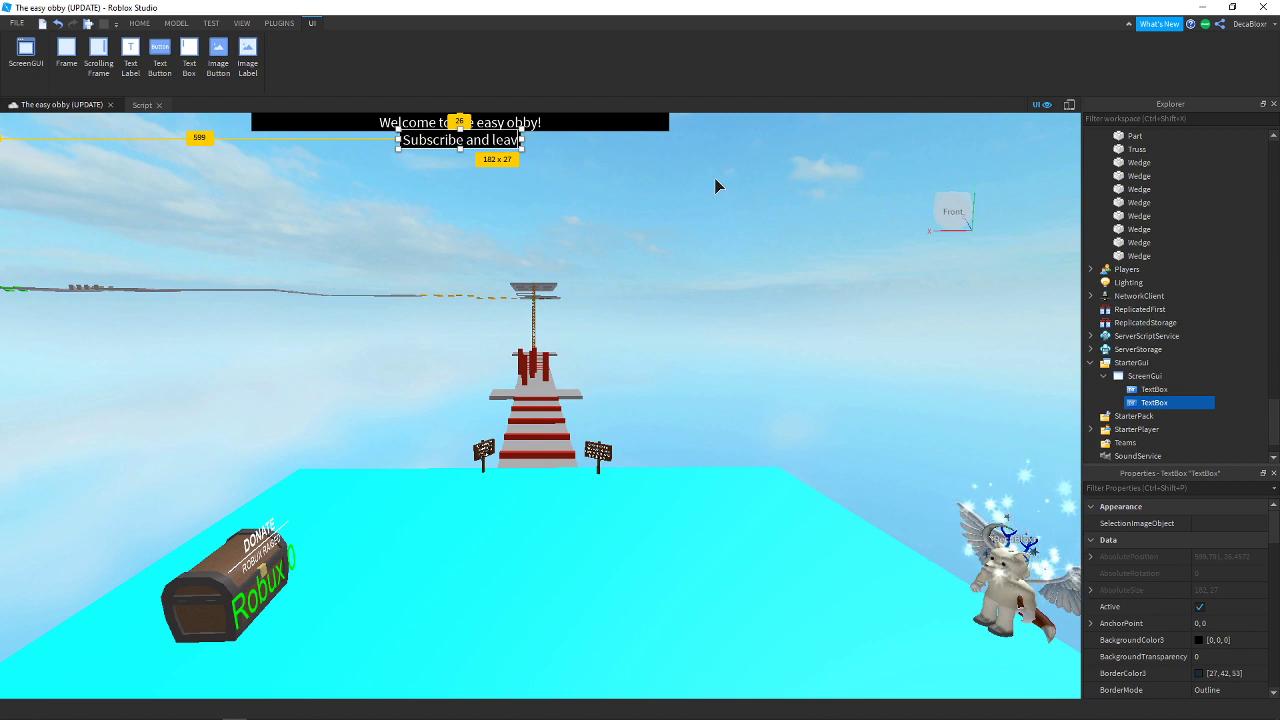
{"action": "type", "text": "e a like!"}
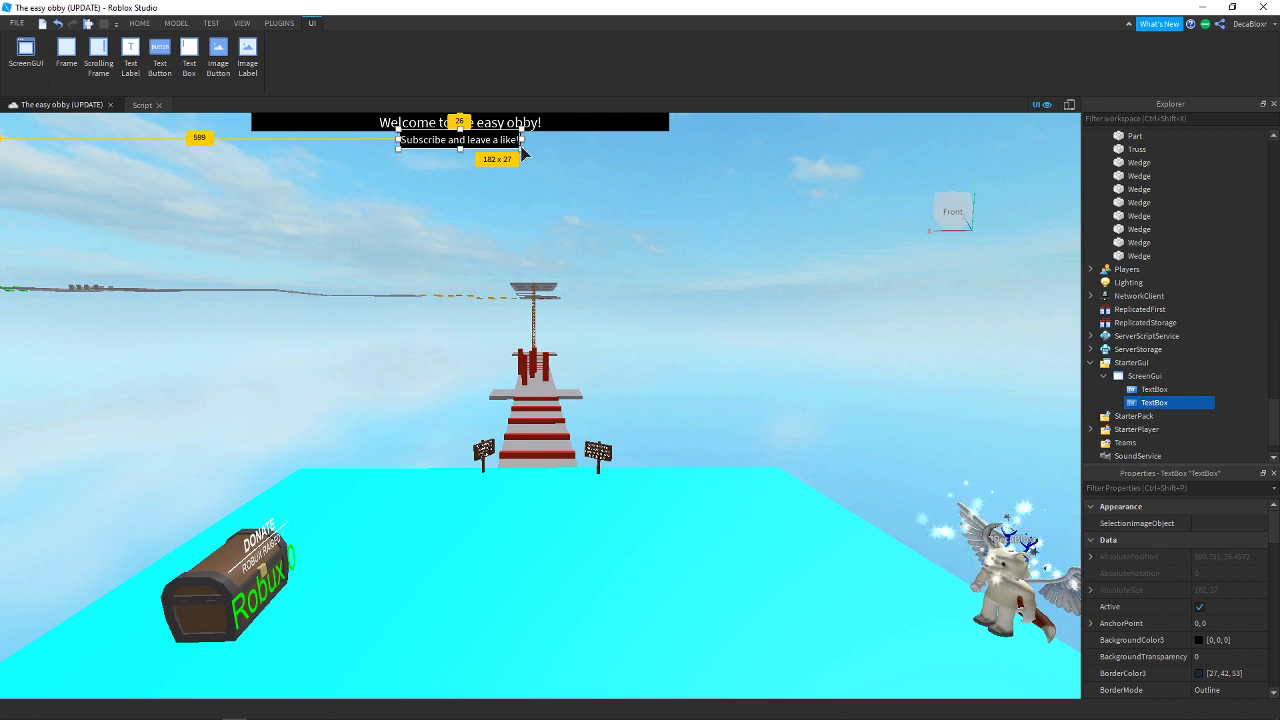
{"action": "left_click_drag", "start_coordinate": [521, 150], "coordinate": [914, 514]}
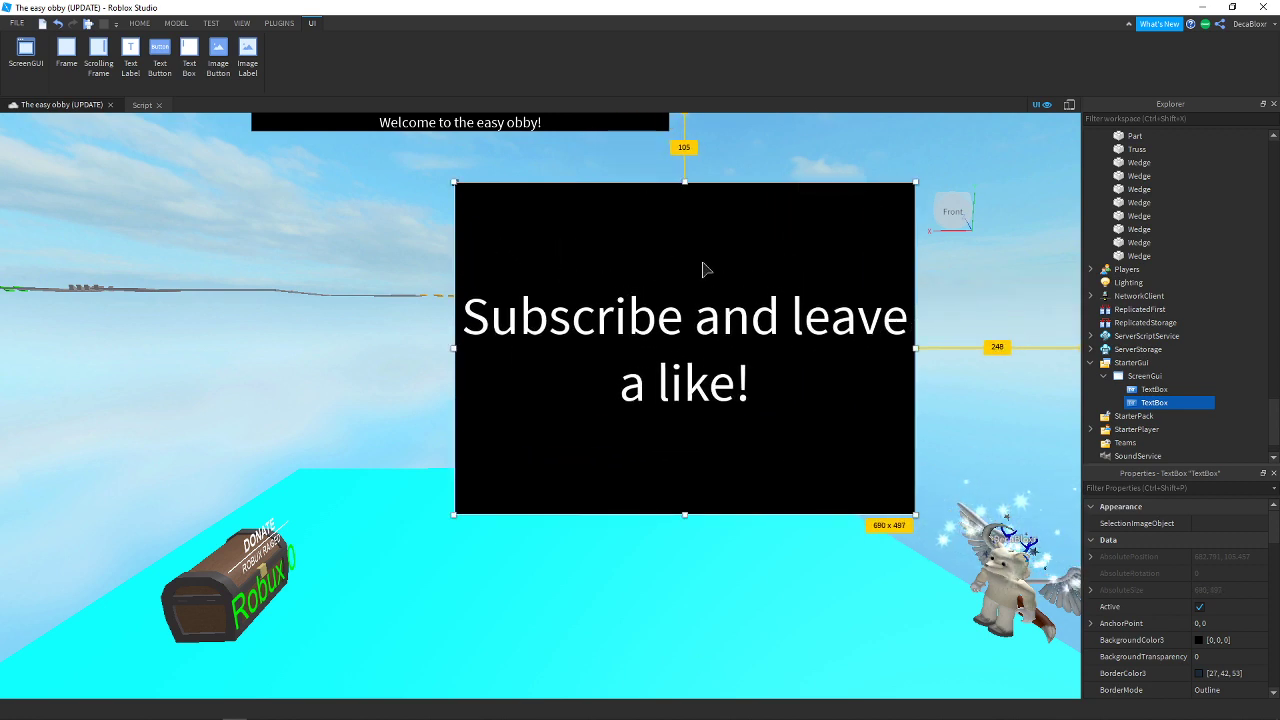
Delete the subscribe text box and collapse the StarterGui contents, returning to the start of the Workspace object list
{"action": "key", "text": "Delete"}
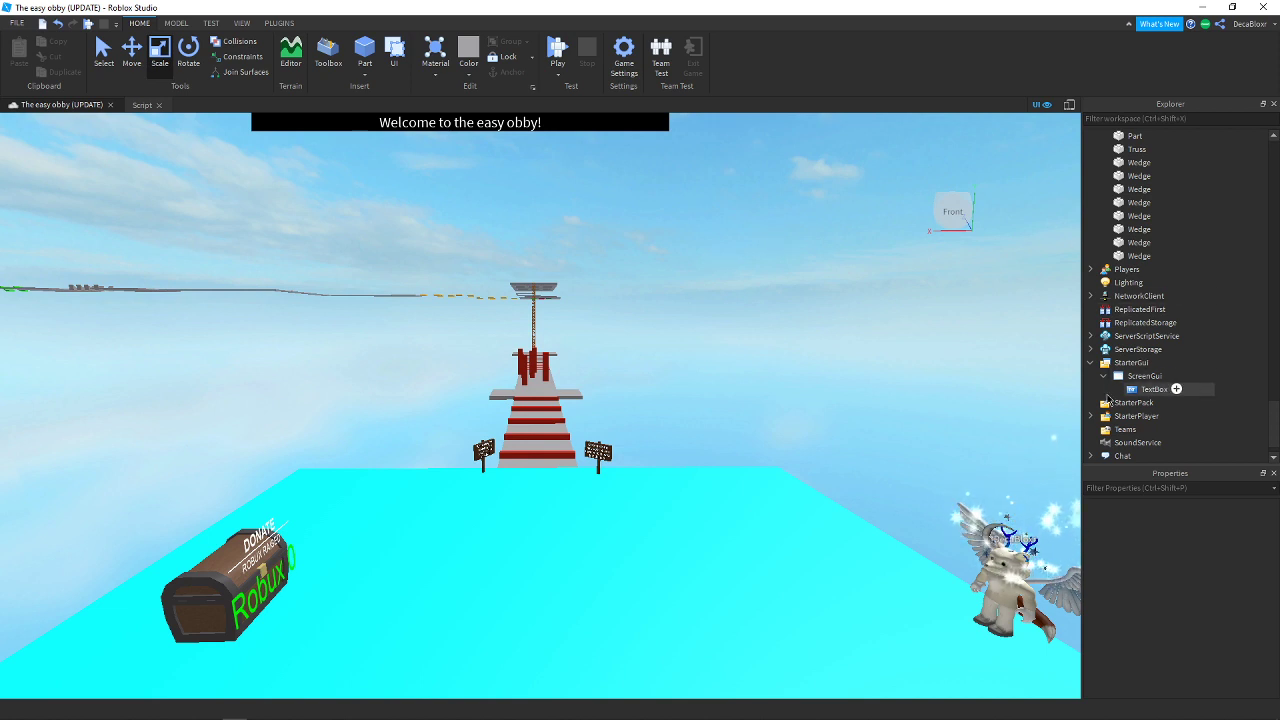
{"action": "left_click", "coordinate": [1091, 362]}
{"action": "scroll", "coordinate": [1180, 393], "scroll_direction": "up", "scroll_amount": 10}
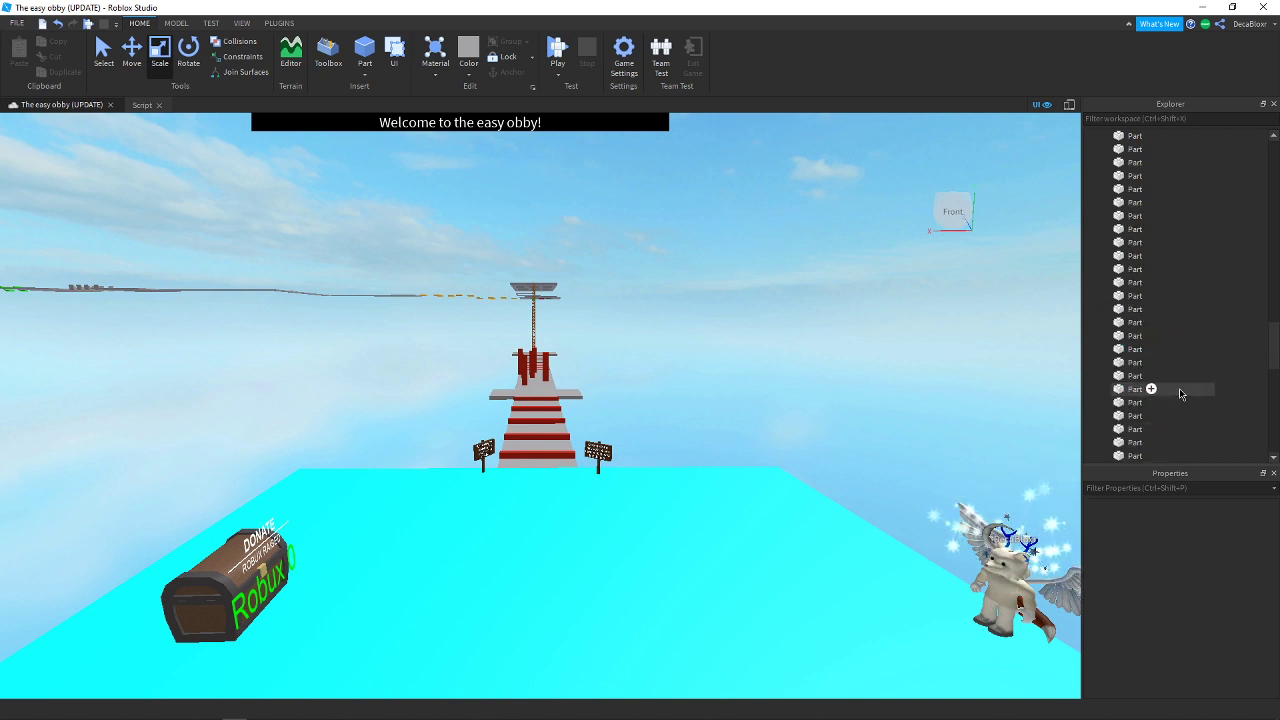
{"action": "scroll", "coordinate": [1180, 393], "scroll_direction": "up", "scroll_amount": 4}
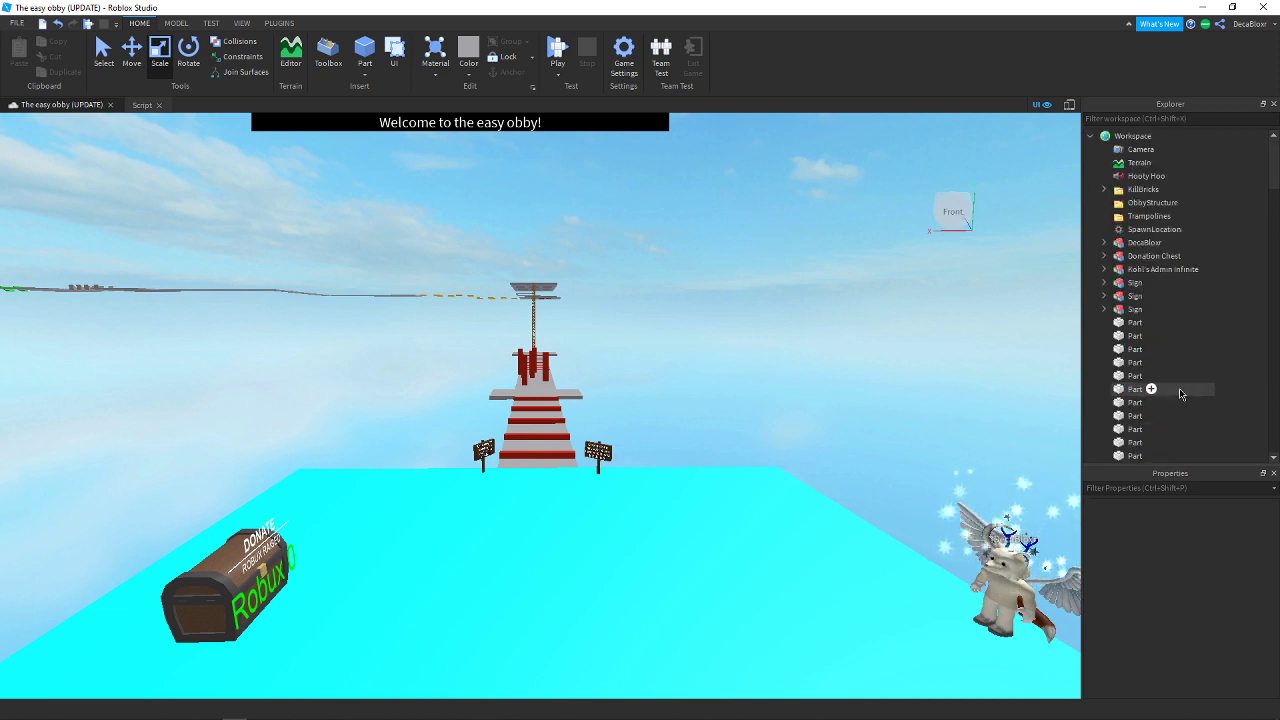
Fly along the obby to its final sign platform and look back over the whole course
{"action": "right_click_drag", "start_coordinate": [727, 238], "coordinate": [865, 317]}
{"action": "key", "text": "a"}
{"action": "key", "text": "w"}
{"action": "key", "text": "s"}
{"action": "key", "text": "w"}
{"action": "key", "text": "d"}
{"action": "key", "text": "a"}
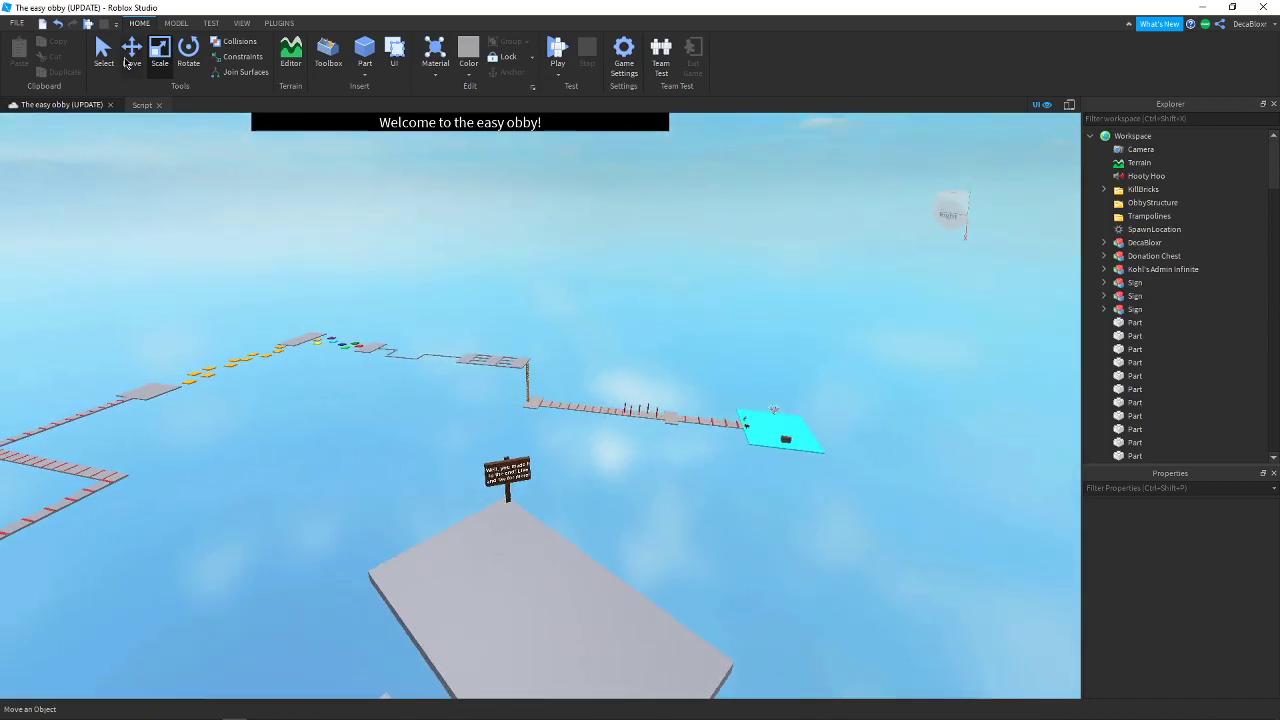
{"action": "mouse_move", "coordinate": [633, 718]}
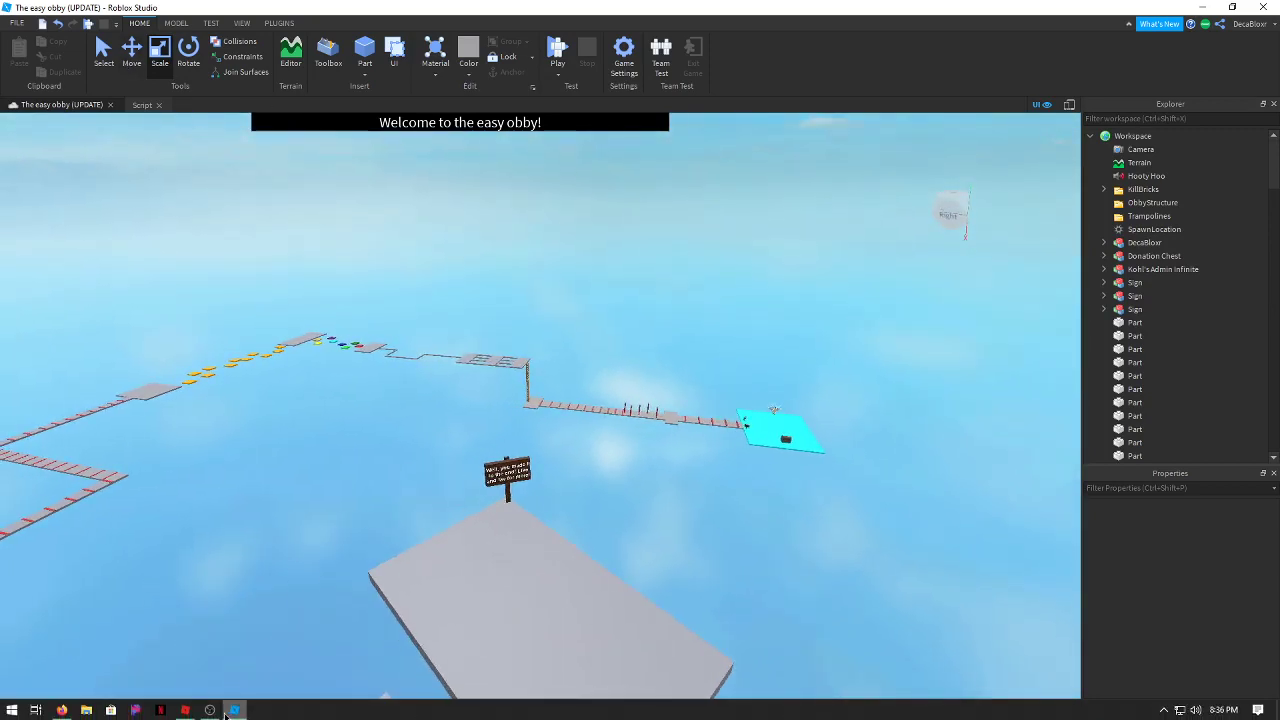
{"action": "left_click", "coordinate": [210, 710]}
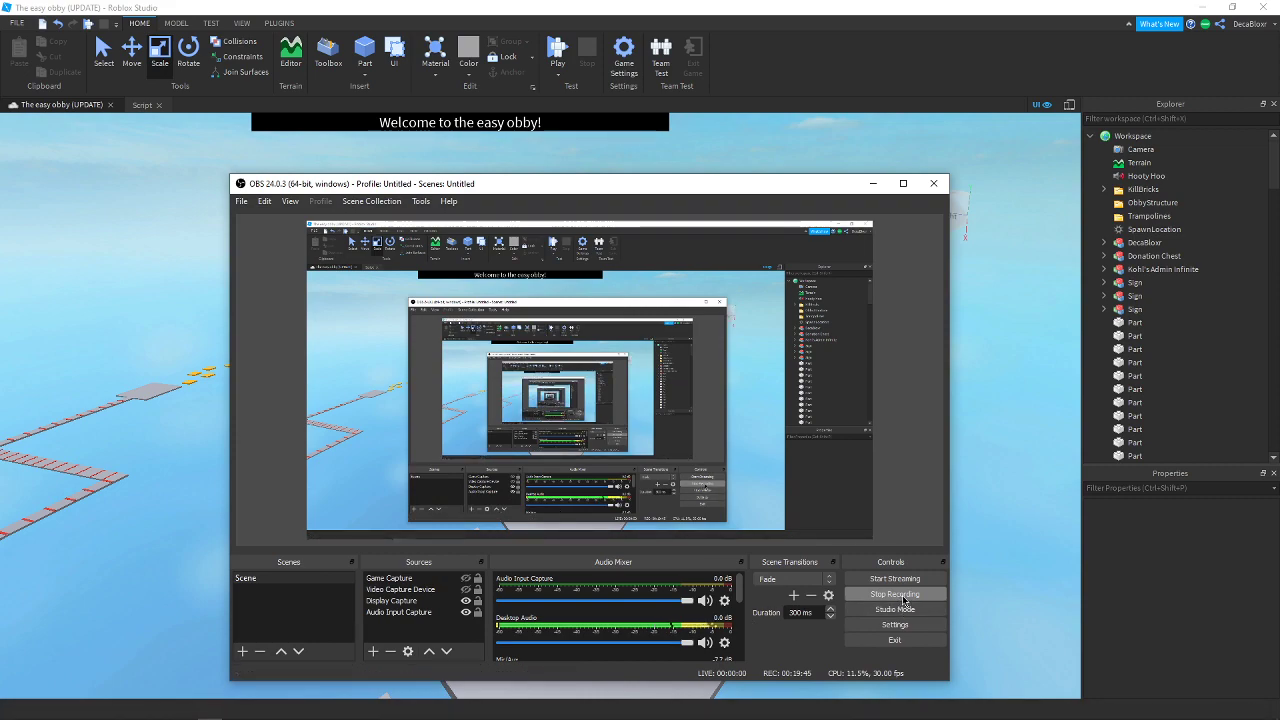